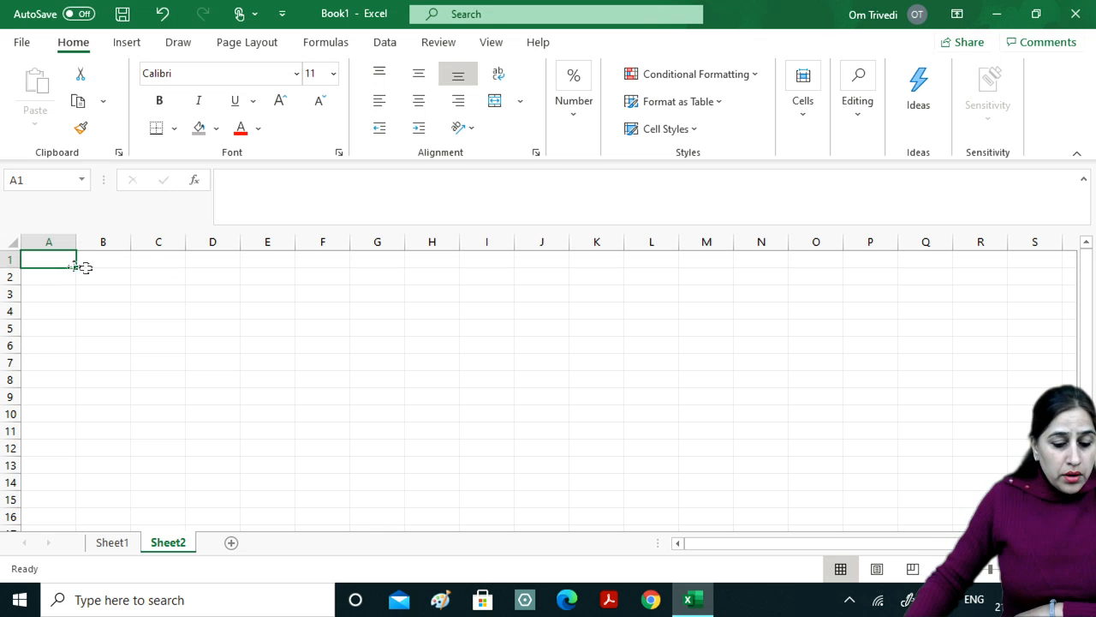
Type the values 2, 3, 4 and 5 down column A from A1 to A4, then reselect A4.
type("2")
key("Return")
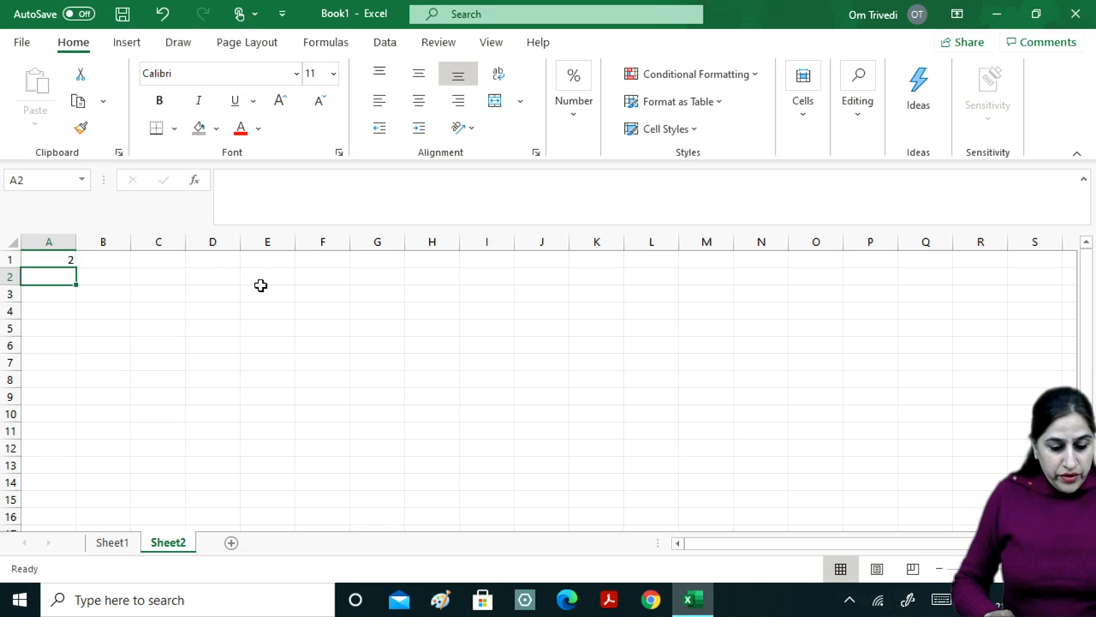
type("3")
key("Return")
type("4")
key("Return")
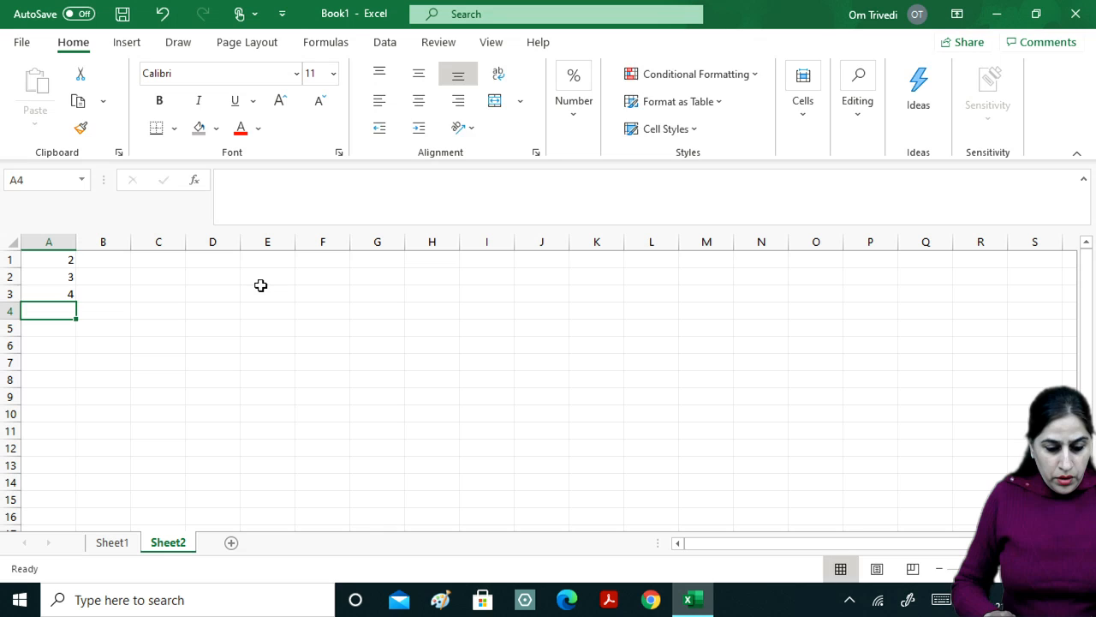
type("5")
key("Return")
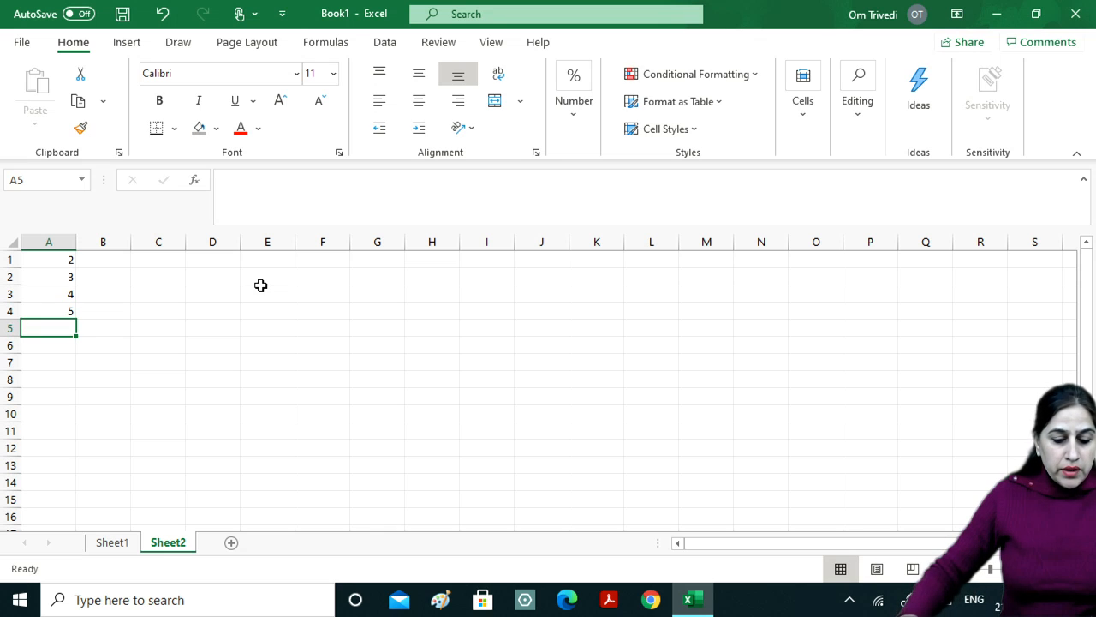
left_click(60, 310)
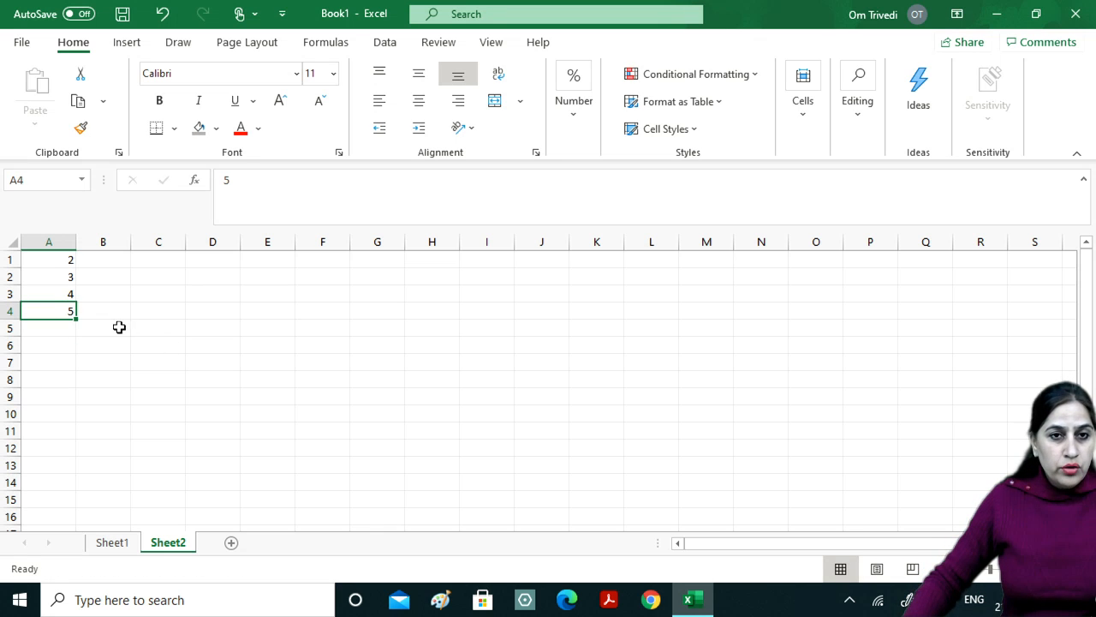
scroll(128, 333, "up", 5, "ctrl")
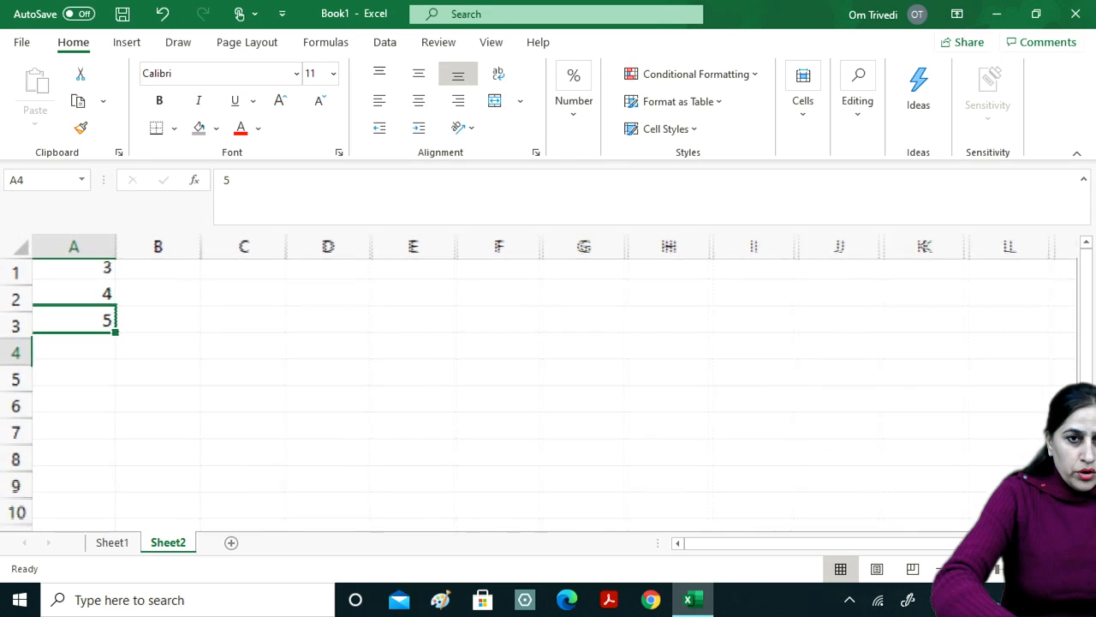
scroll(548, 394, "up", 1)
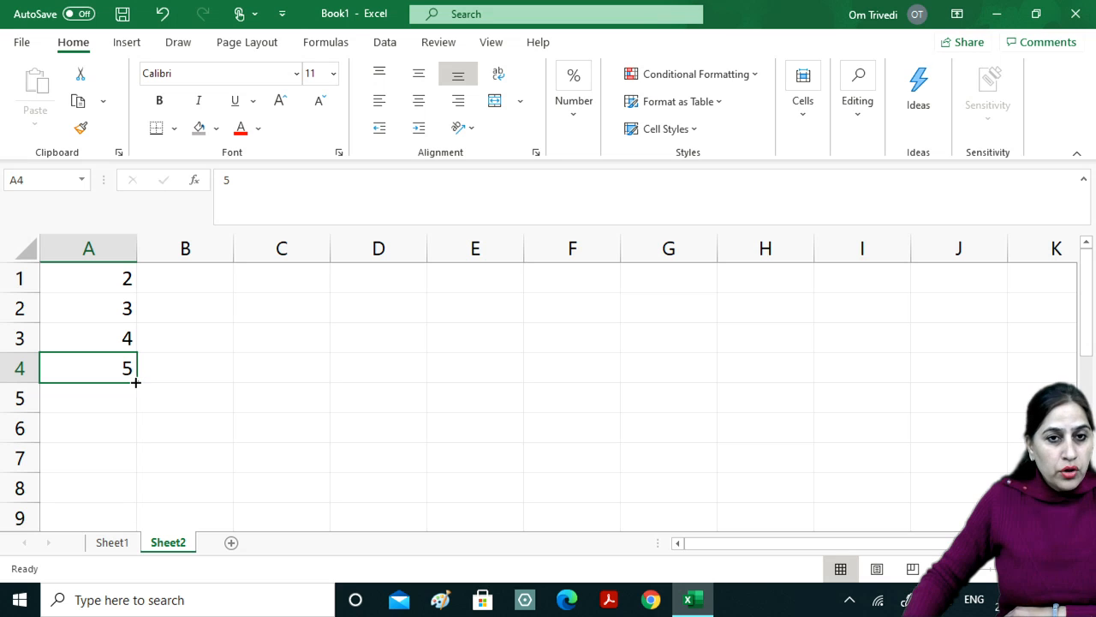
Fill the 5 from A4 down through A7 using the fill handle.
left_click_drag(135, 380, 136, 380)
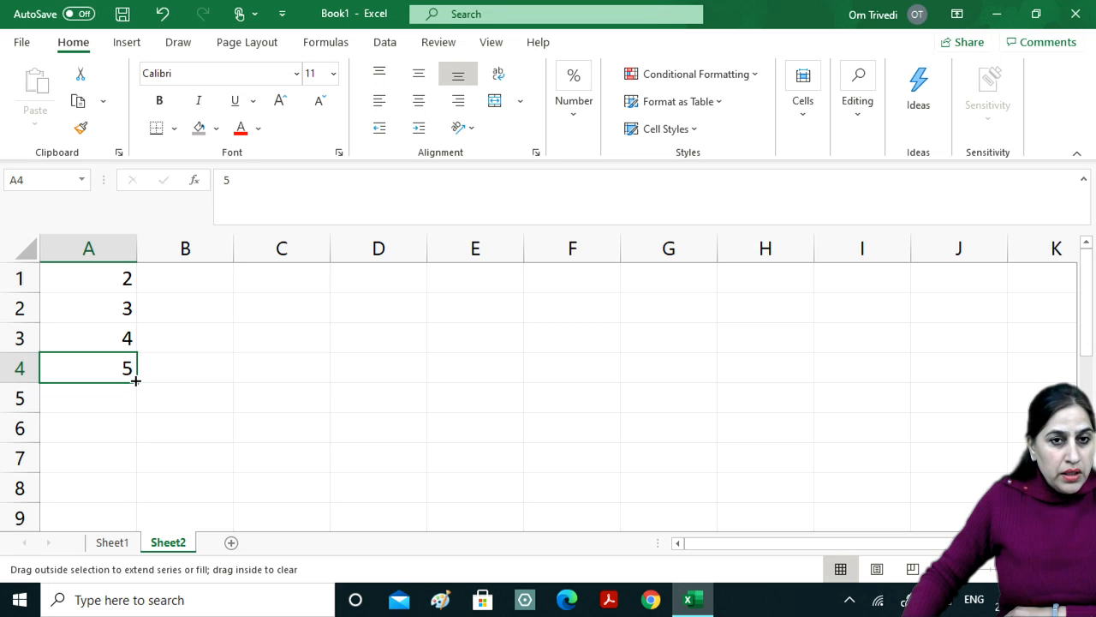
left_click_drag(135, 380, 136, 473)
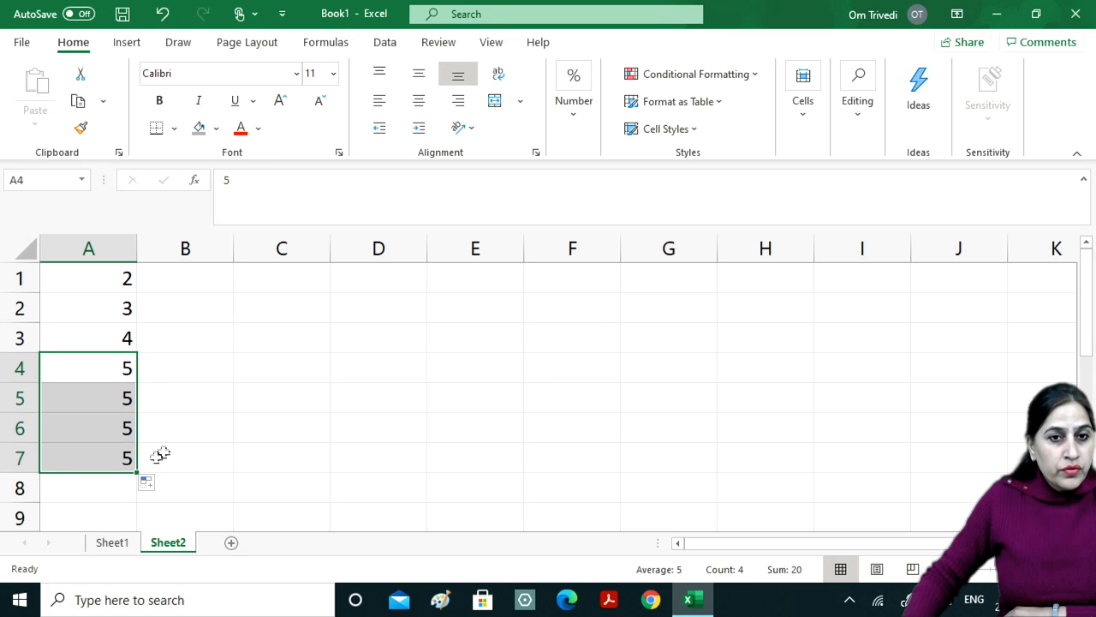
left_click(344, 391)
left_click(115, 374)
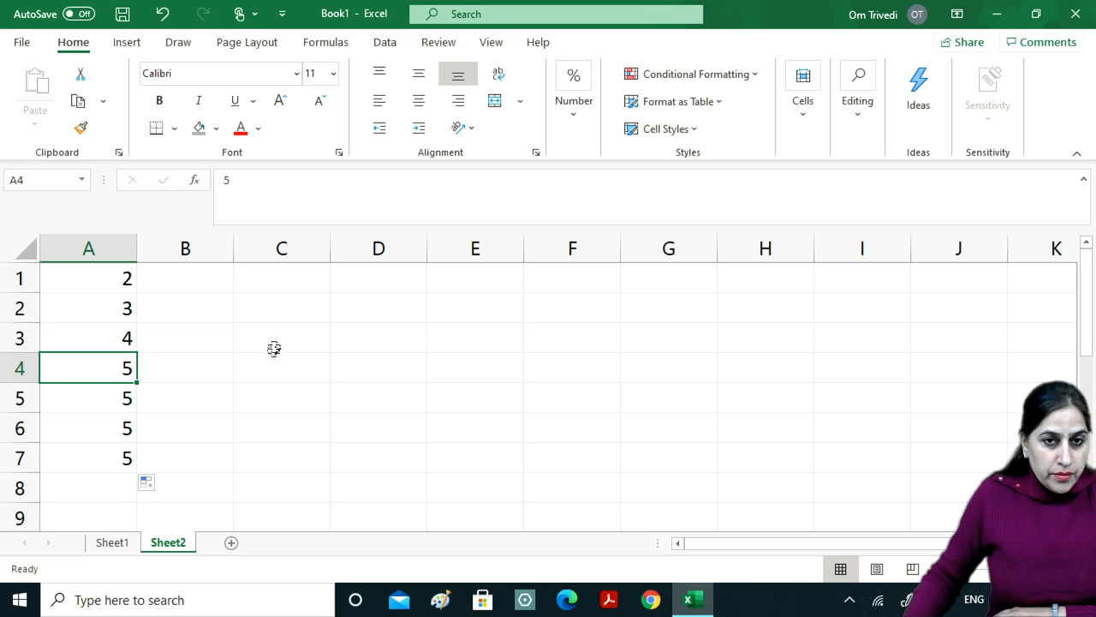
left_click(312, 278)
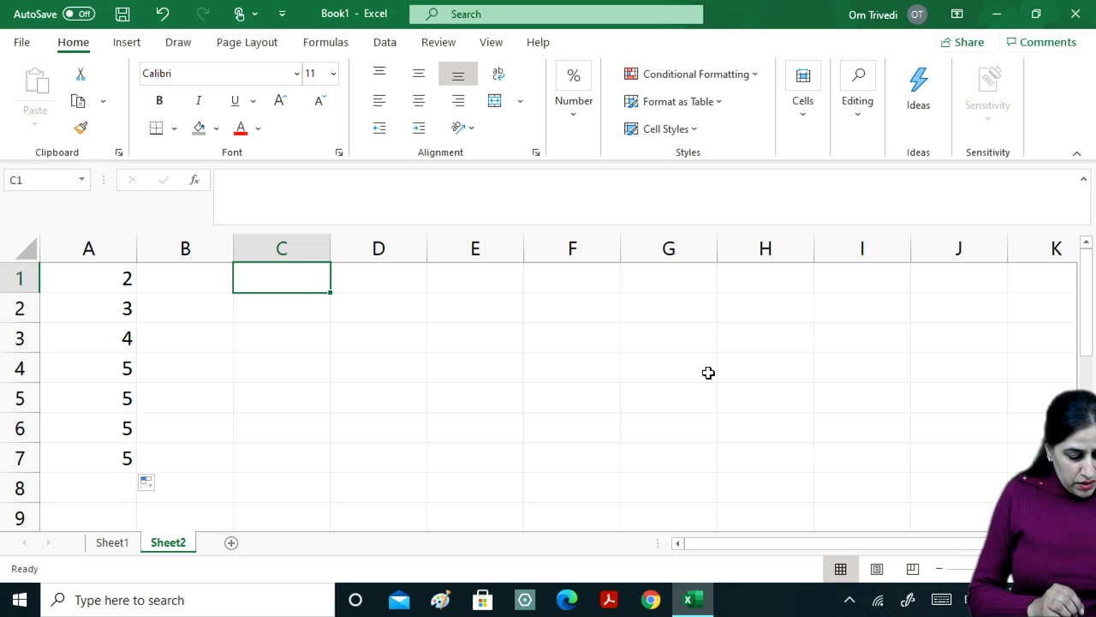
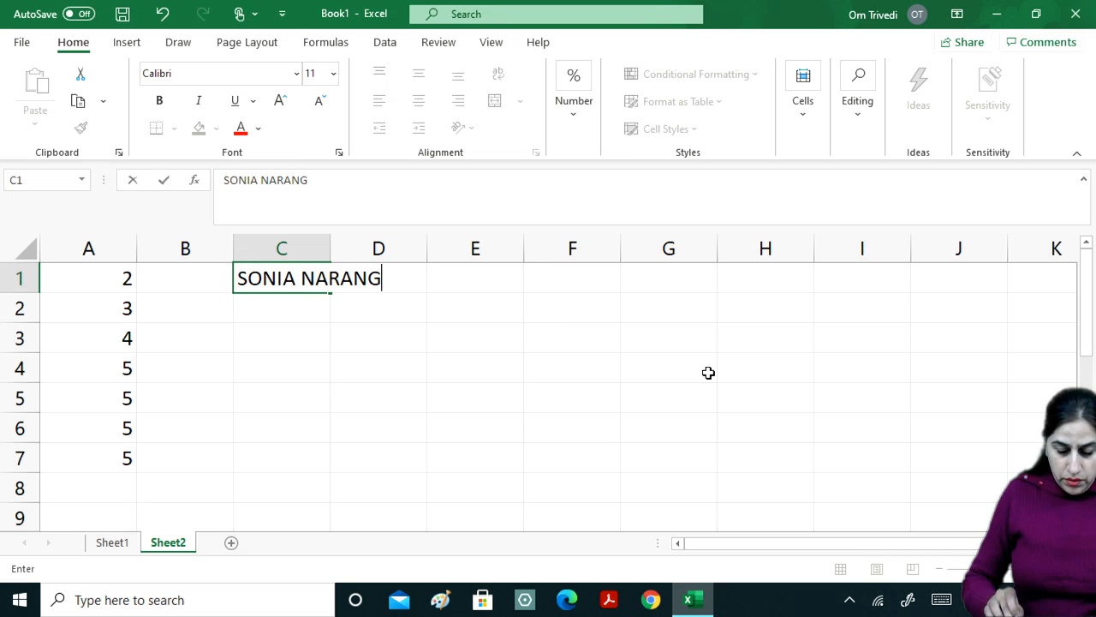
Enter a person's full name in capitals in C1, cancelling the AutoComplete entry in C2.
key("Return")
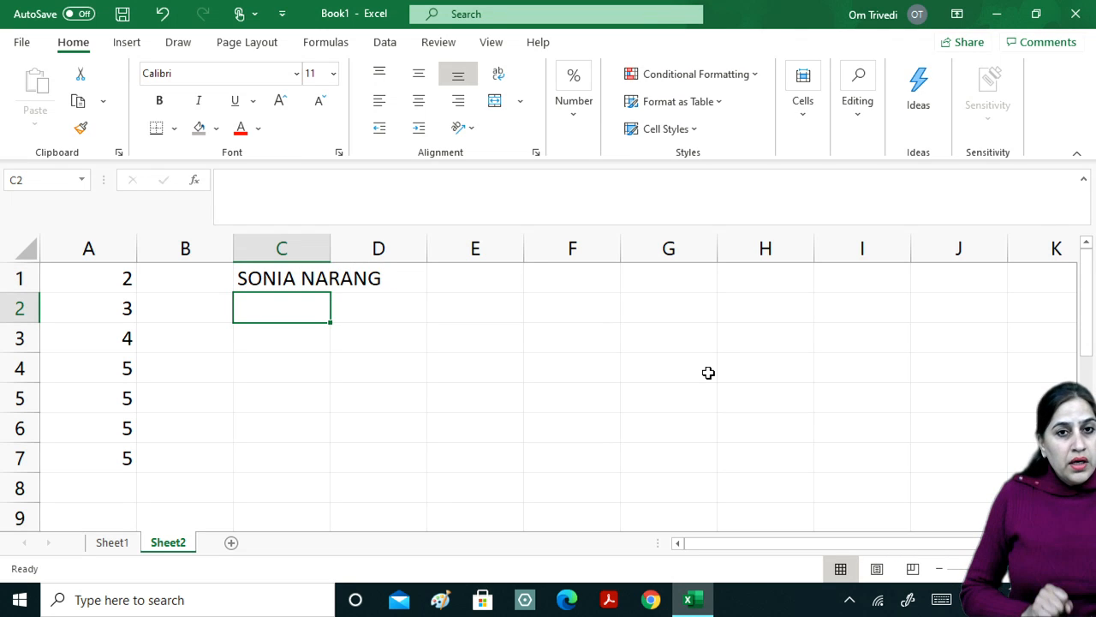
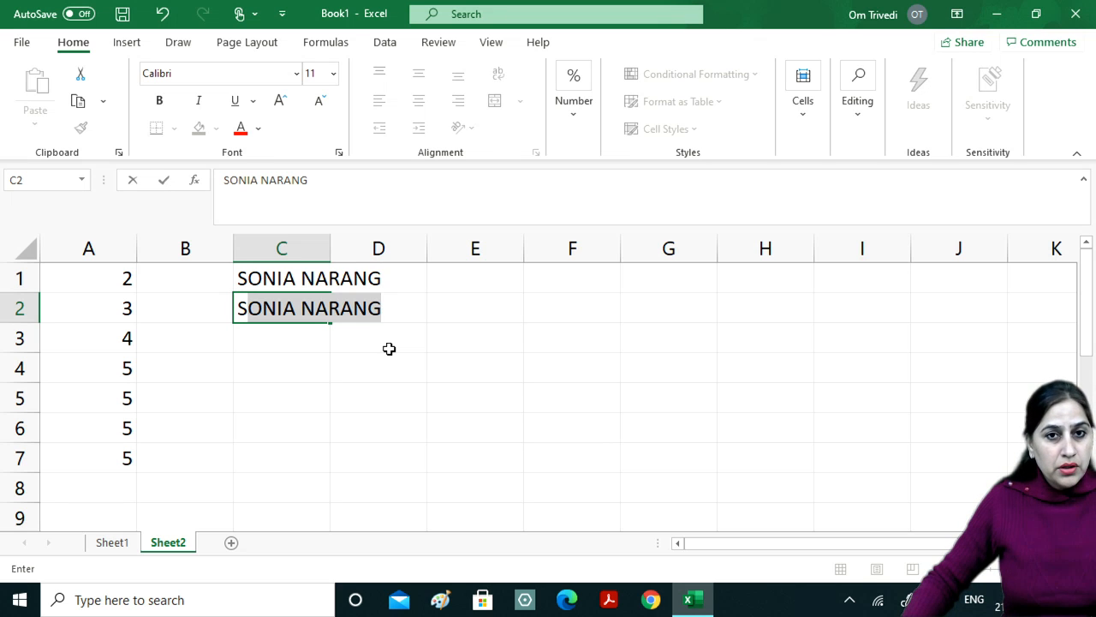
key("Escape")
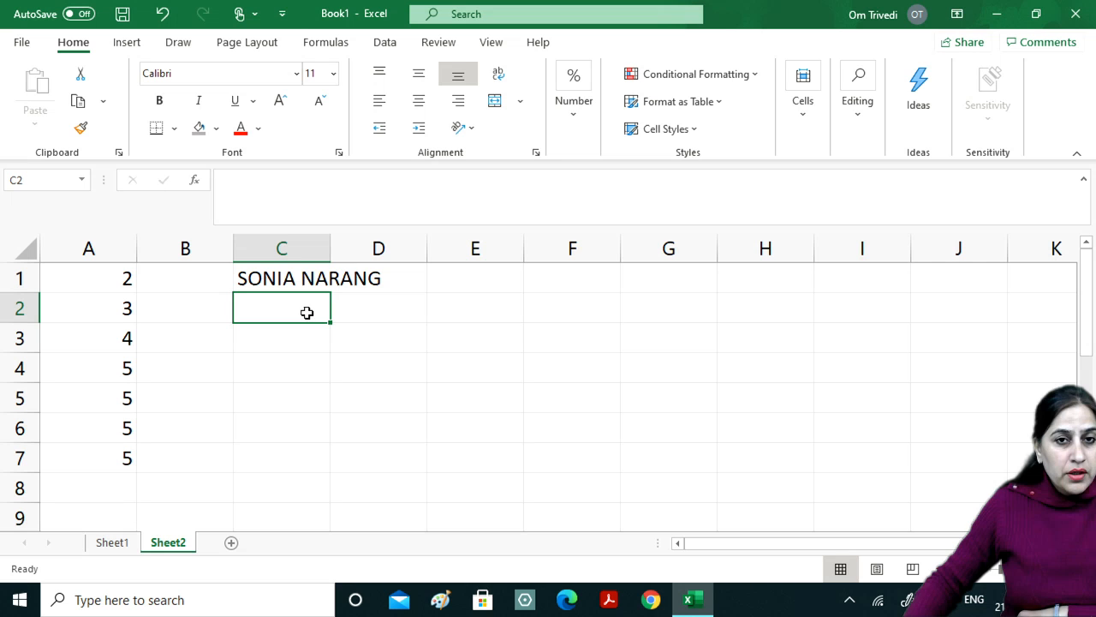
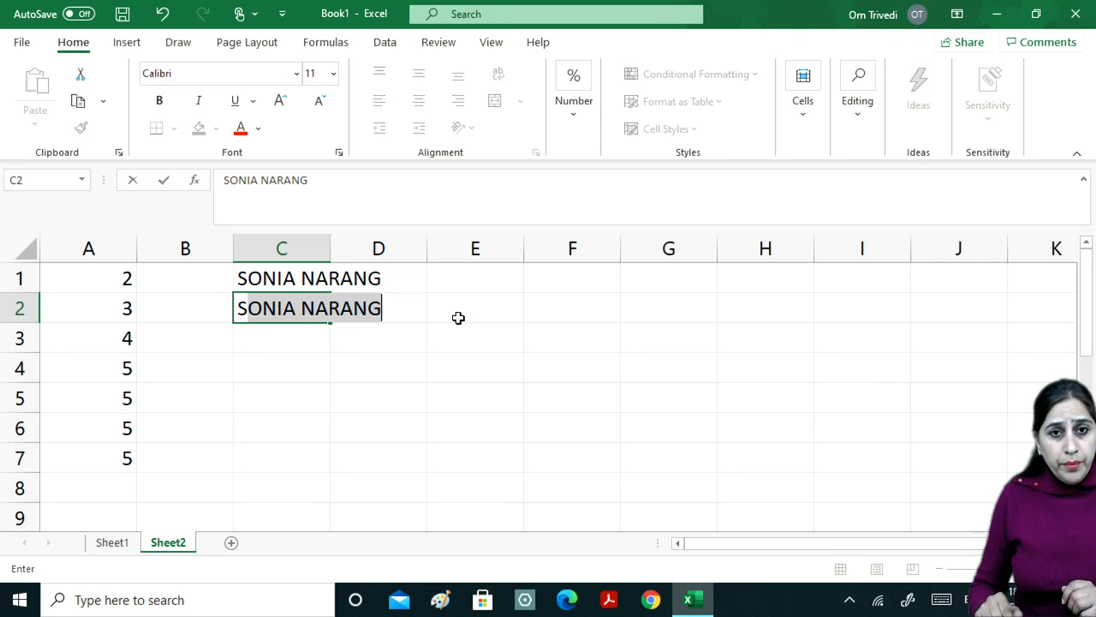
Replace the AutoComplete full name in C2 with a short capitalised nickname.
key("Return")
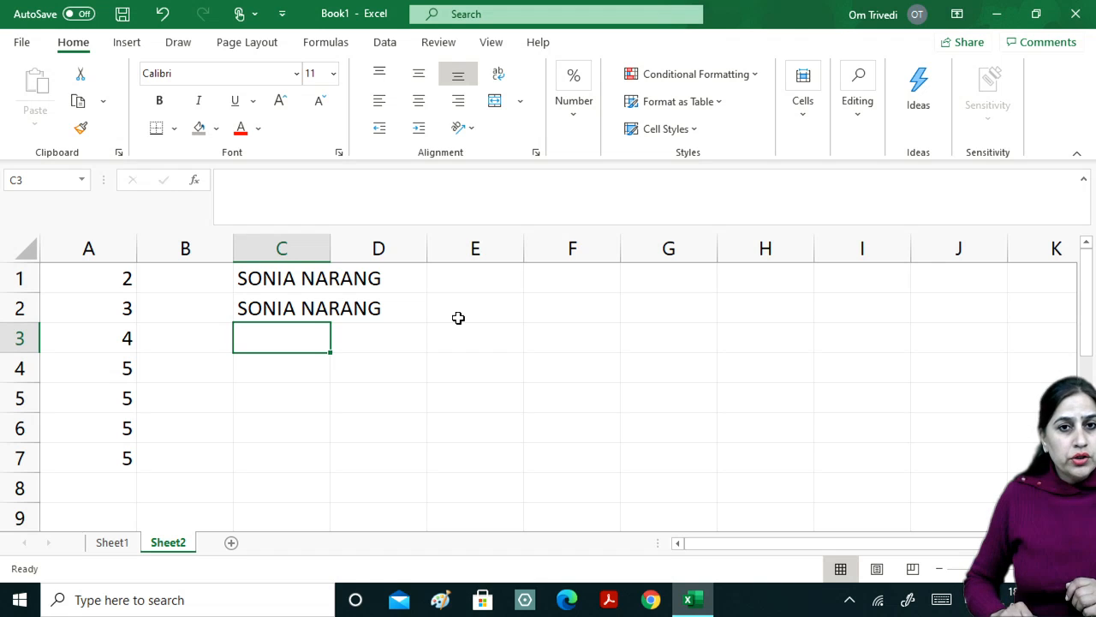
key("Up")
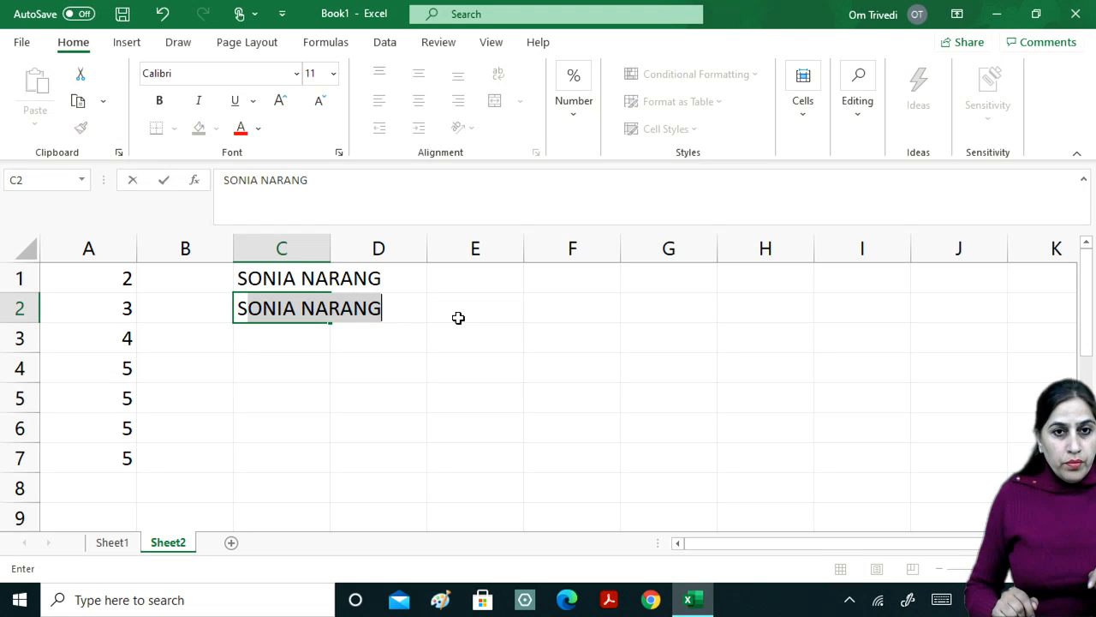
type("S")
key("BackSpace")
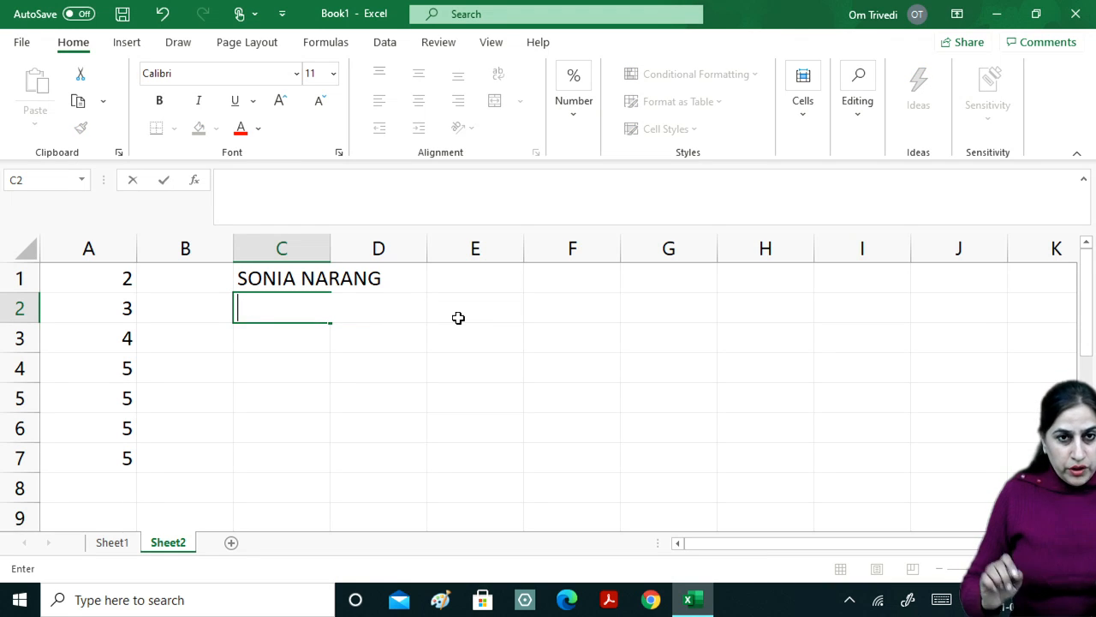
type("S")
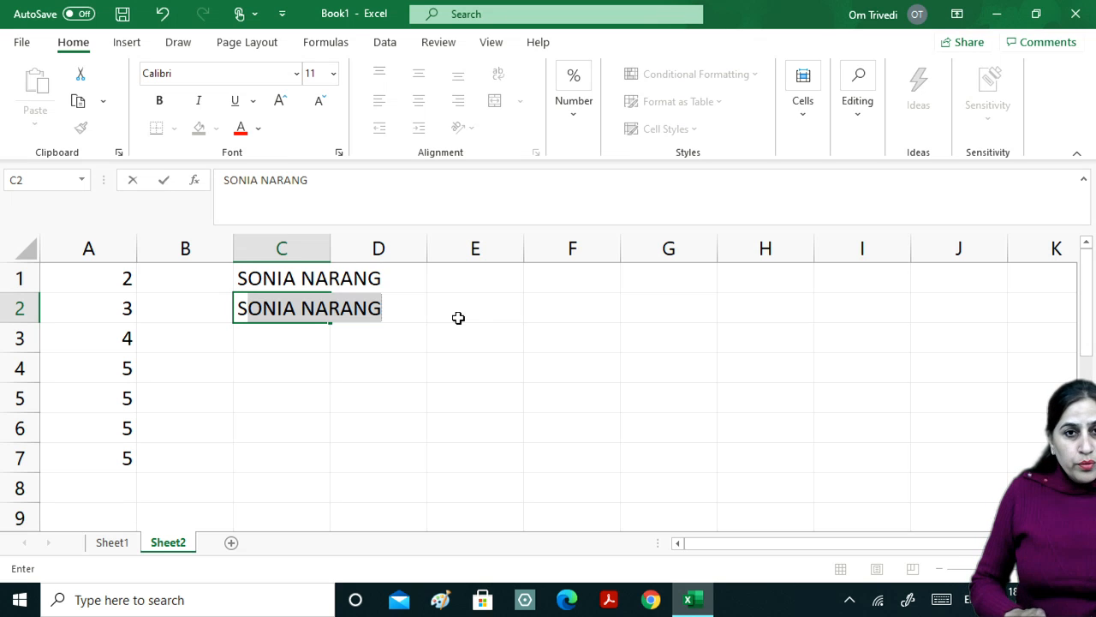
type("ON")
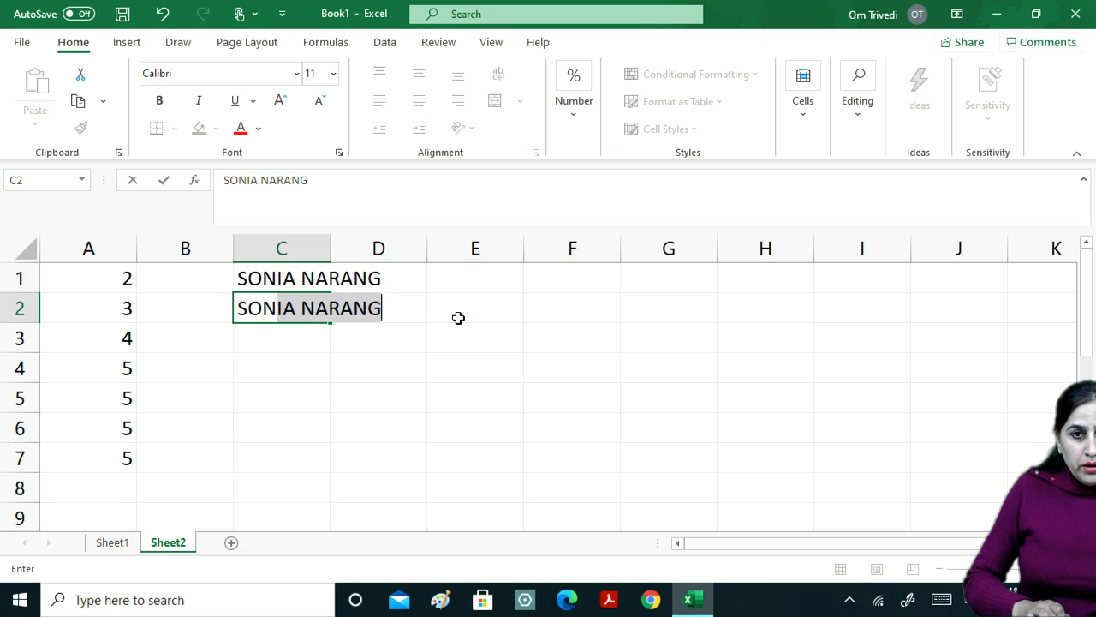
type("U")
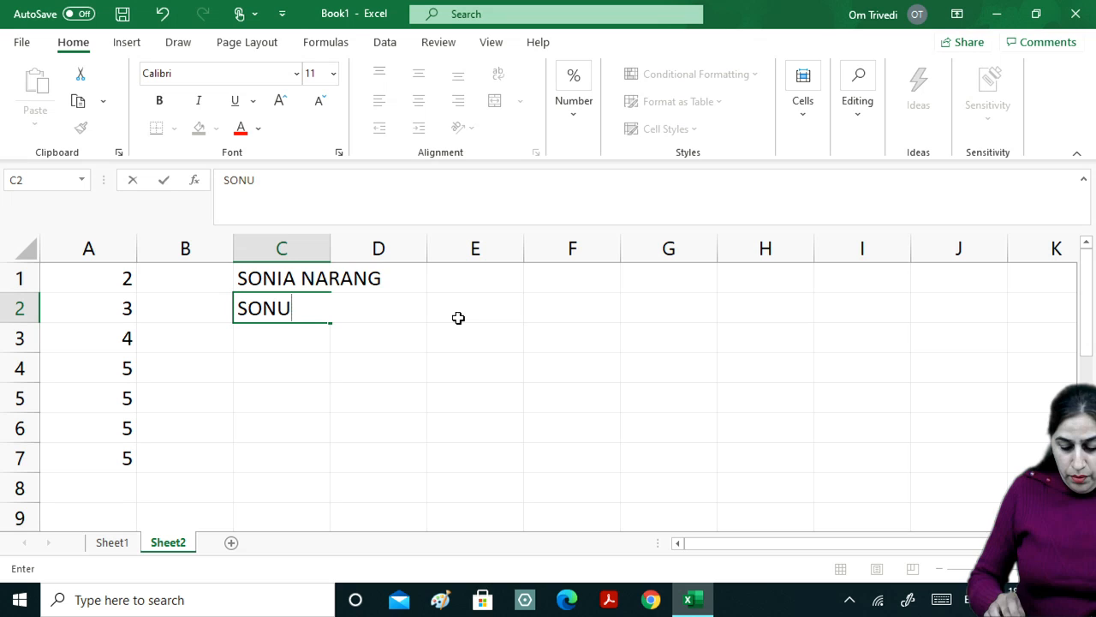
key("BackSpace")
key("BackSpace")
key("BackSpace")
key("BackSpace")
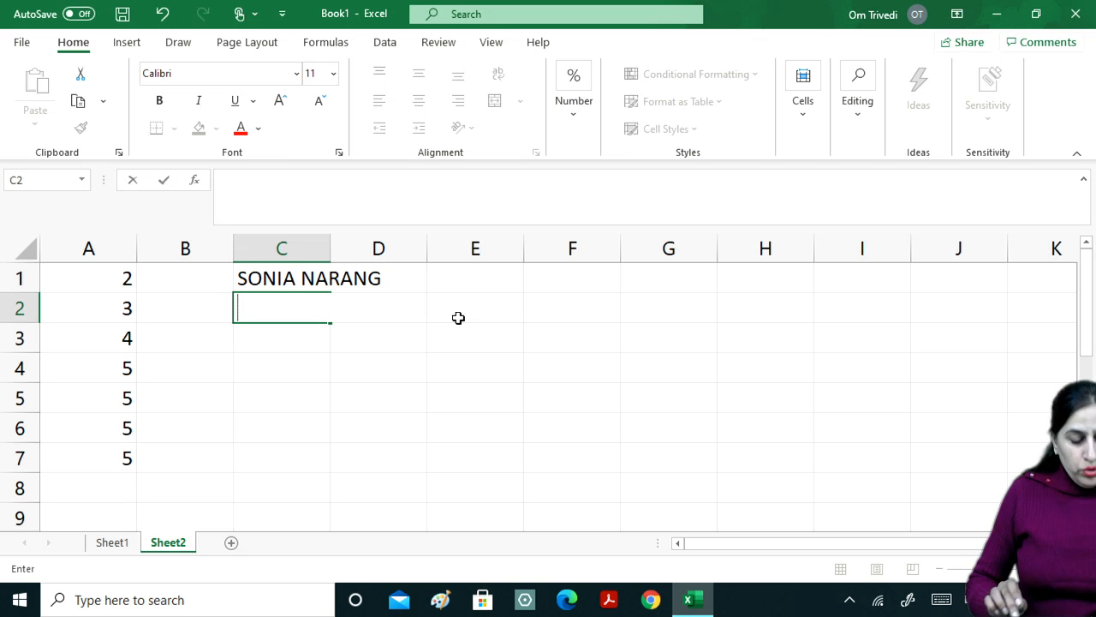
type("SO")
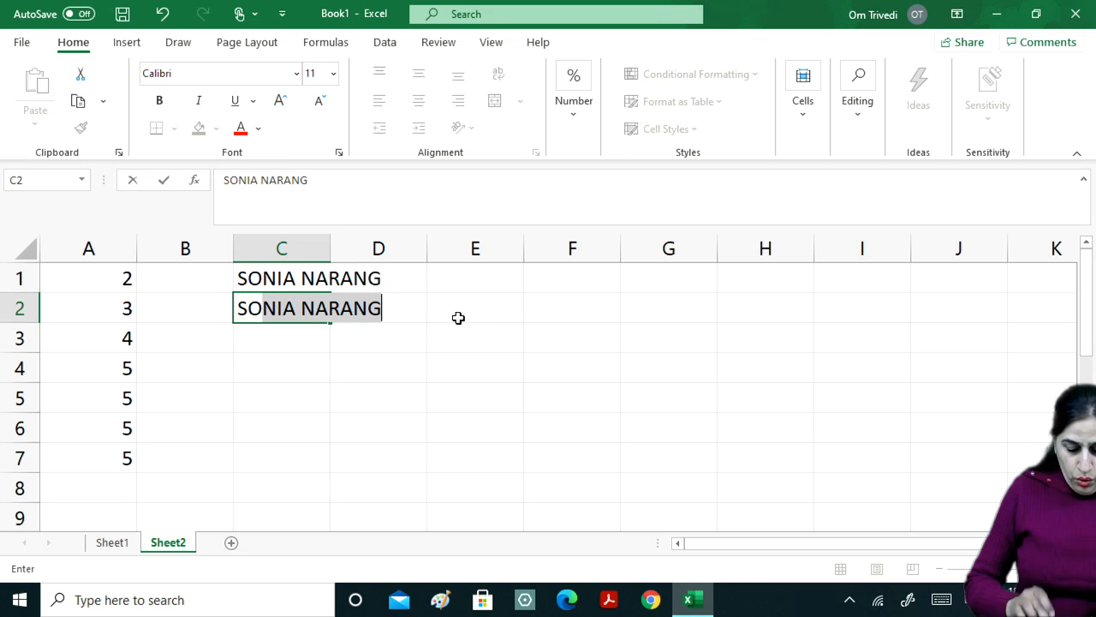
type("N")
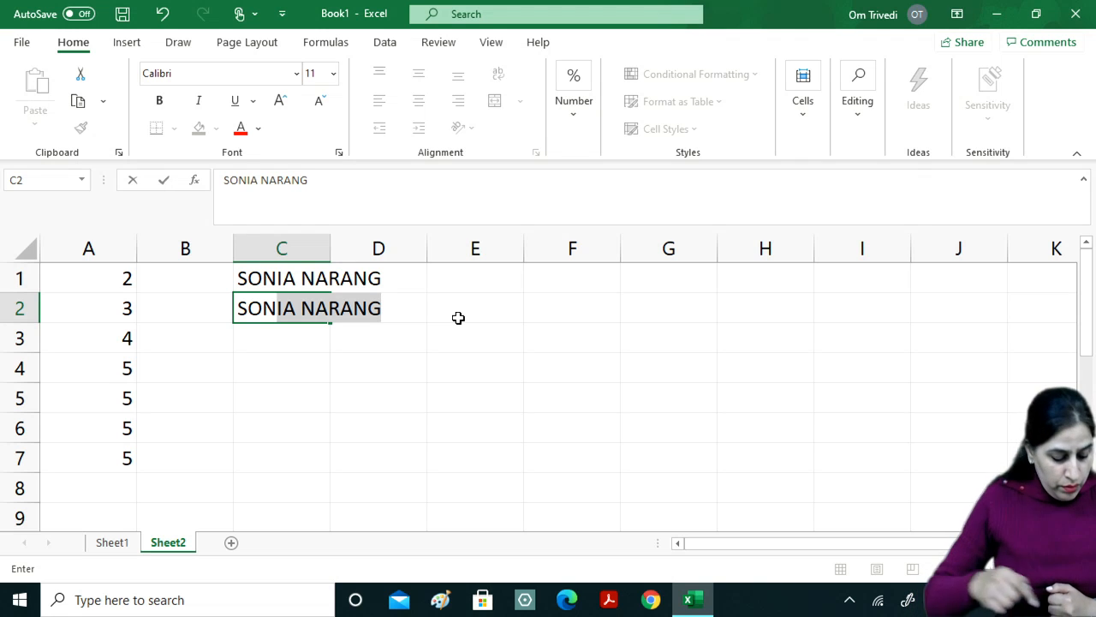
type("U")
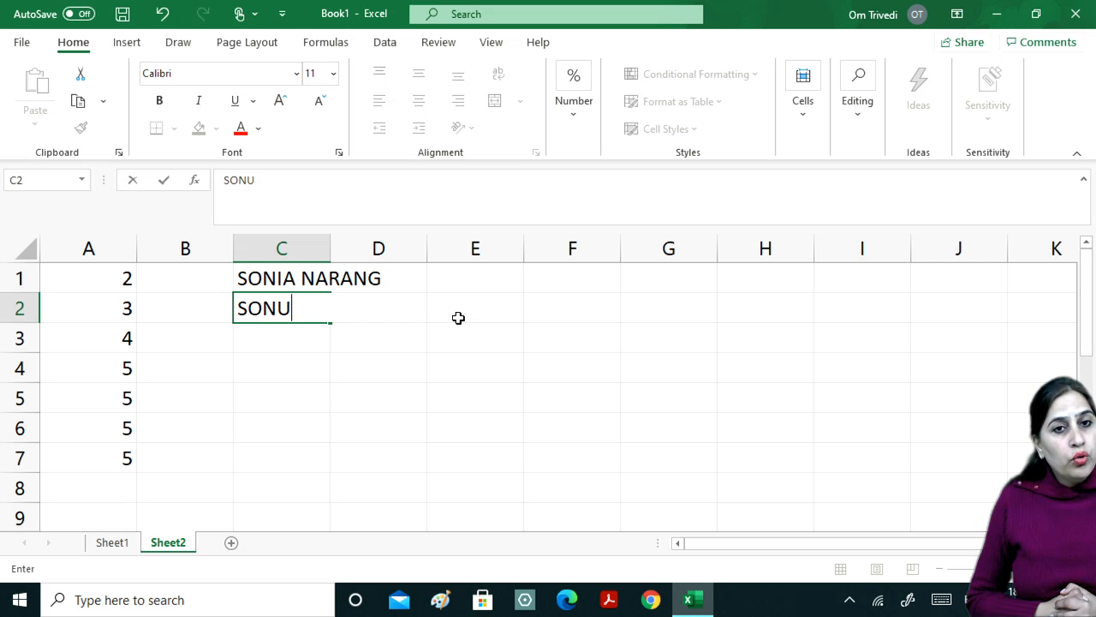
key("Return")
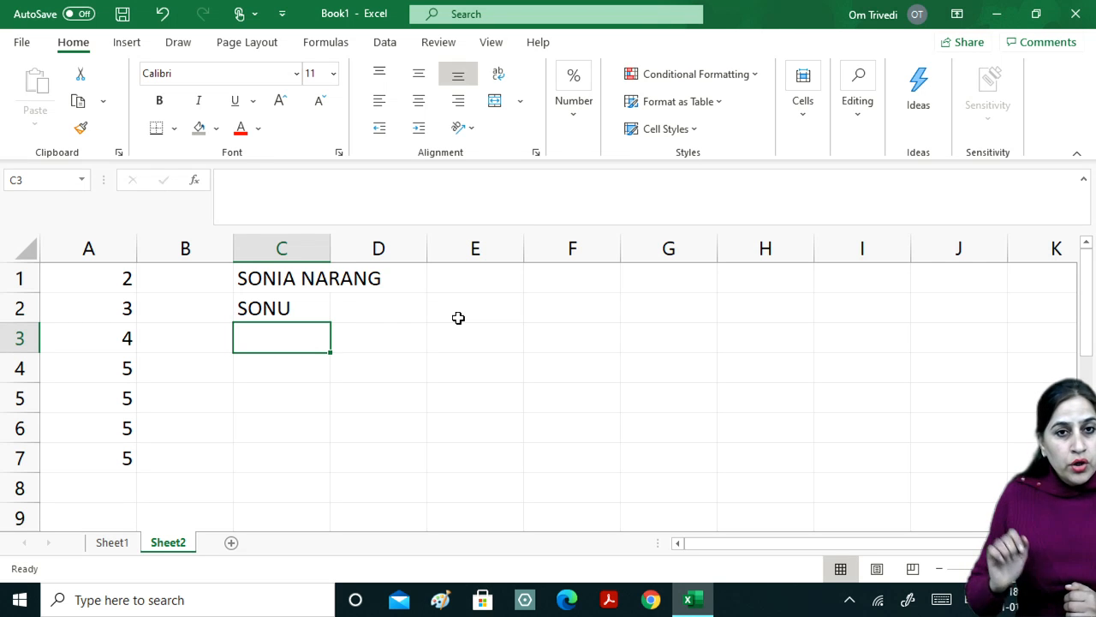
Edit C3 to replace the AutoComplete suggestion with a different person's full name.
type("S")
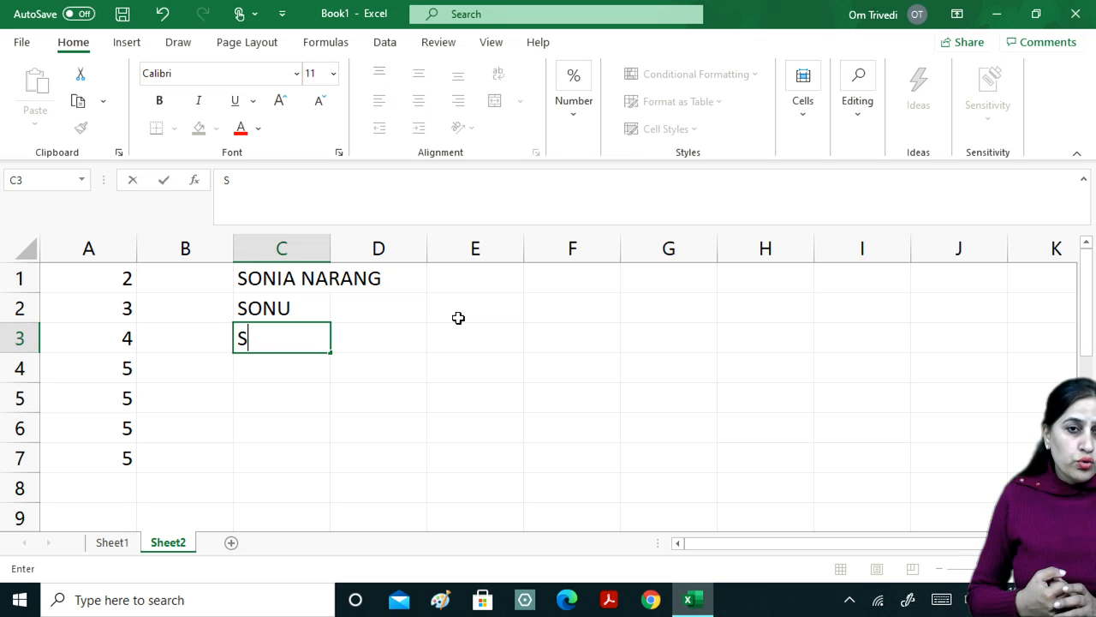
type("O")
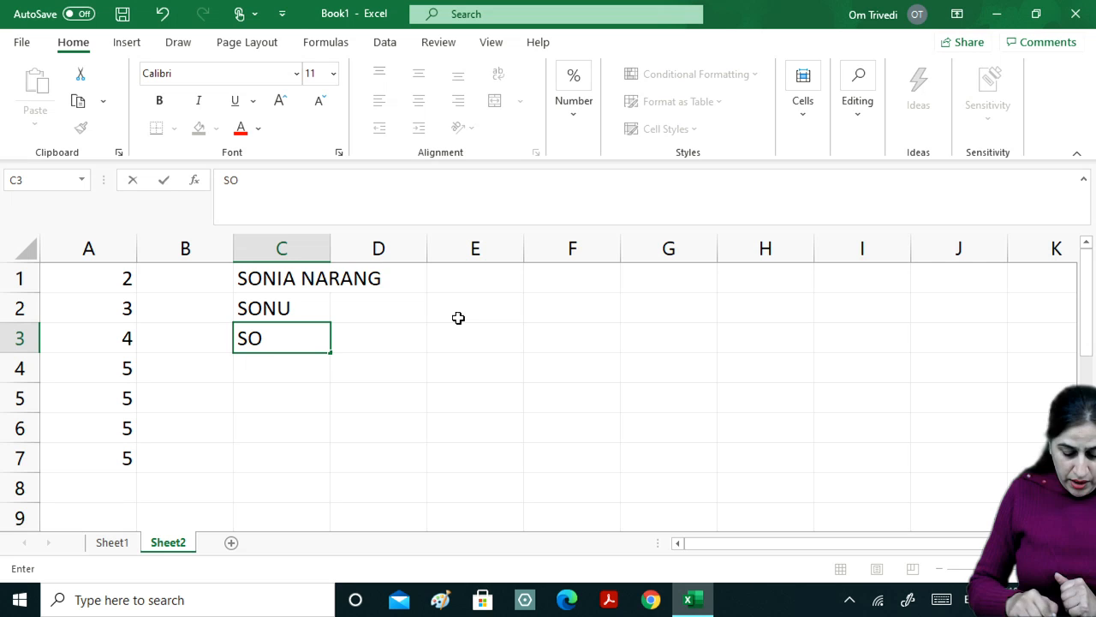
type("N")
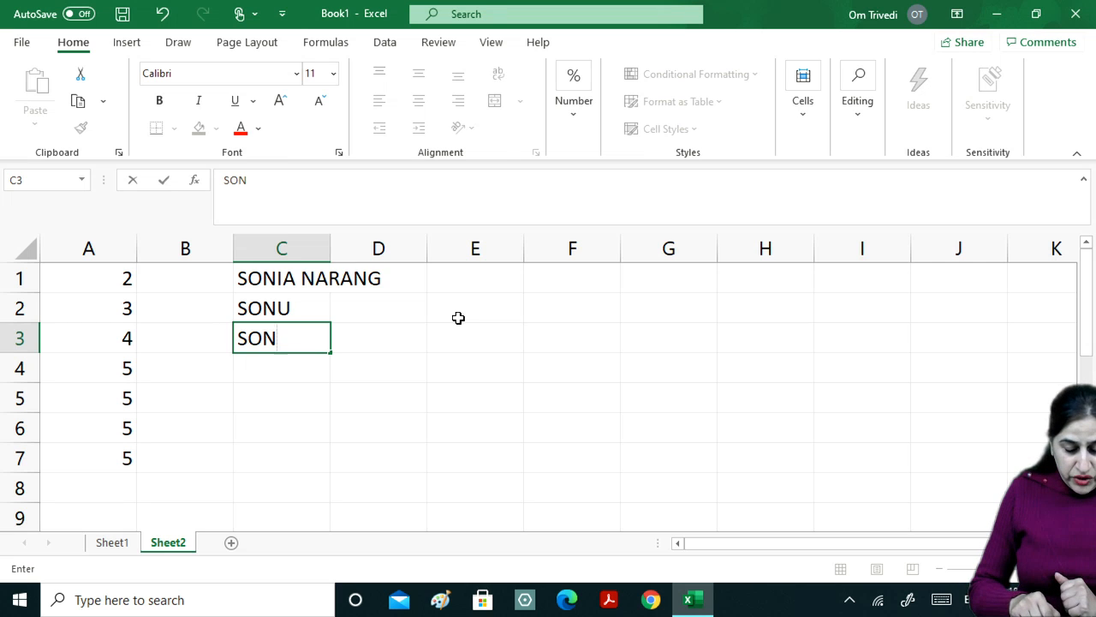
type("I")
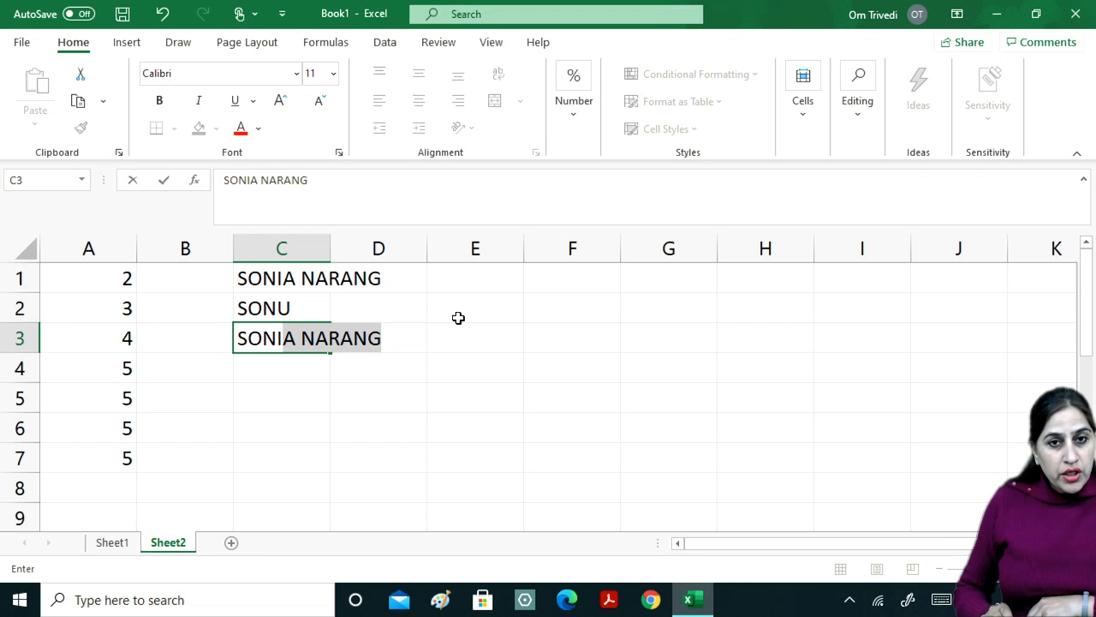
key("Return")
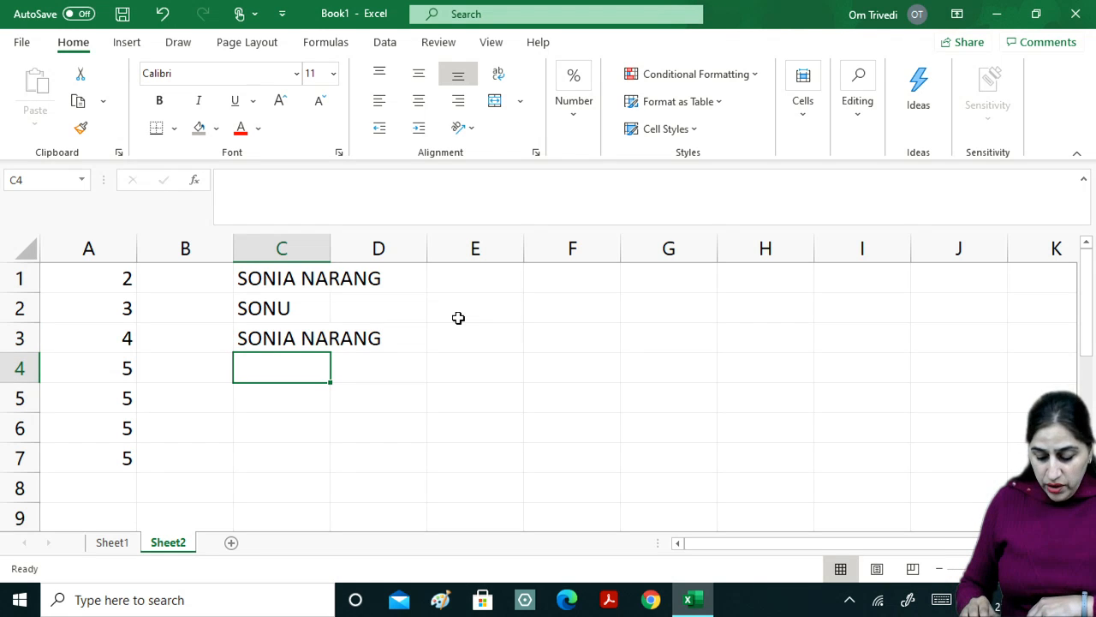
key("Up")
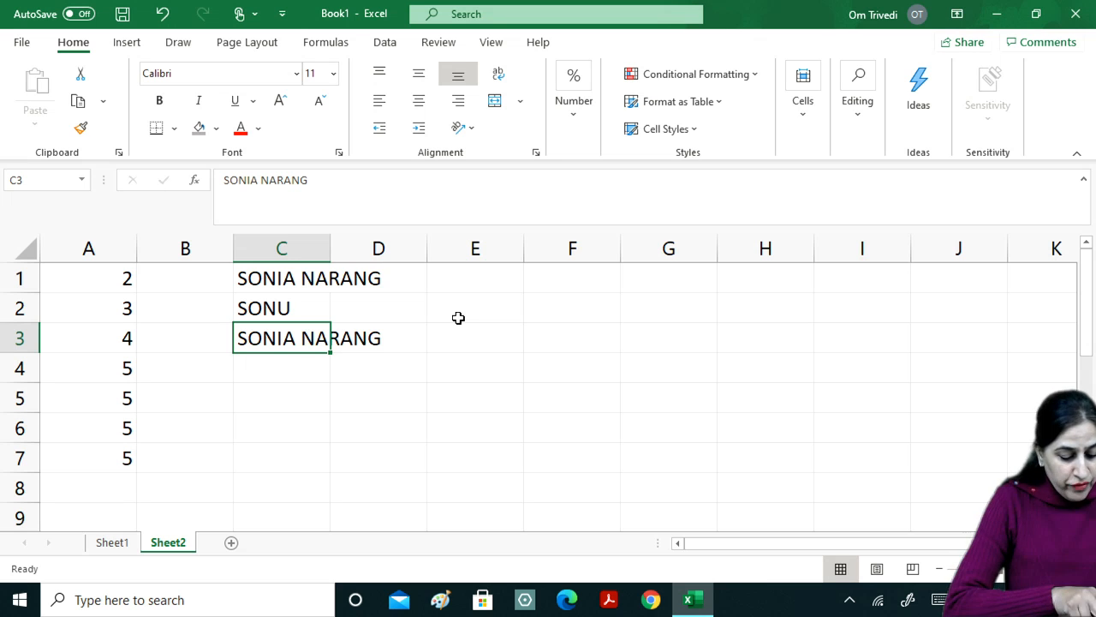
key("F2")
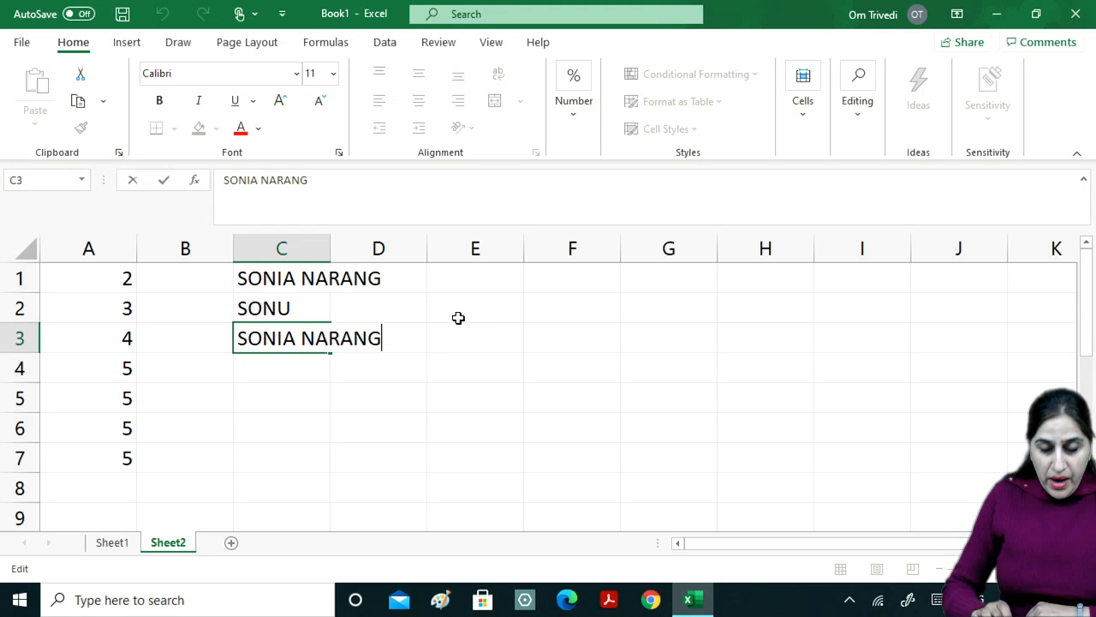
key("BackSpace")
key("BackSpace")
key("BackSpace")
key("BackSpace")
key("BackSpace")
key("BackSpace")
key("BackSpace")
key("BackSpace")
key("BackSpace")
key("BackSpace")
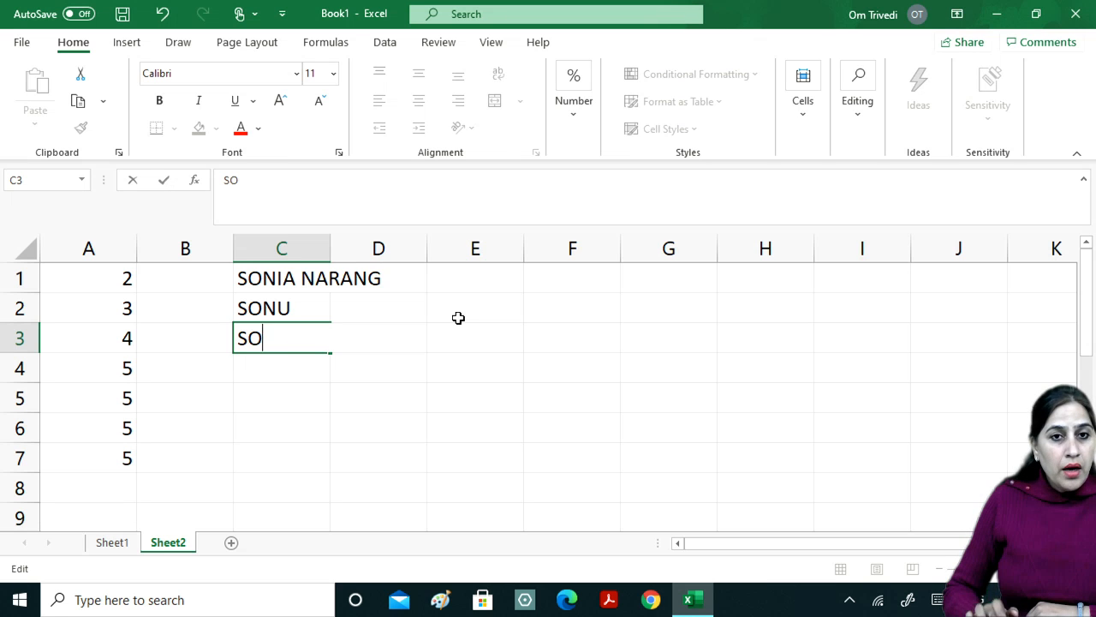
key("BackSpace")
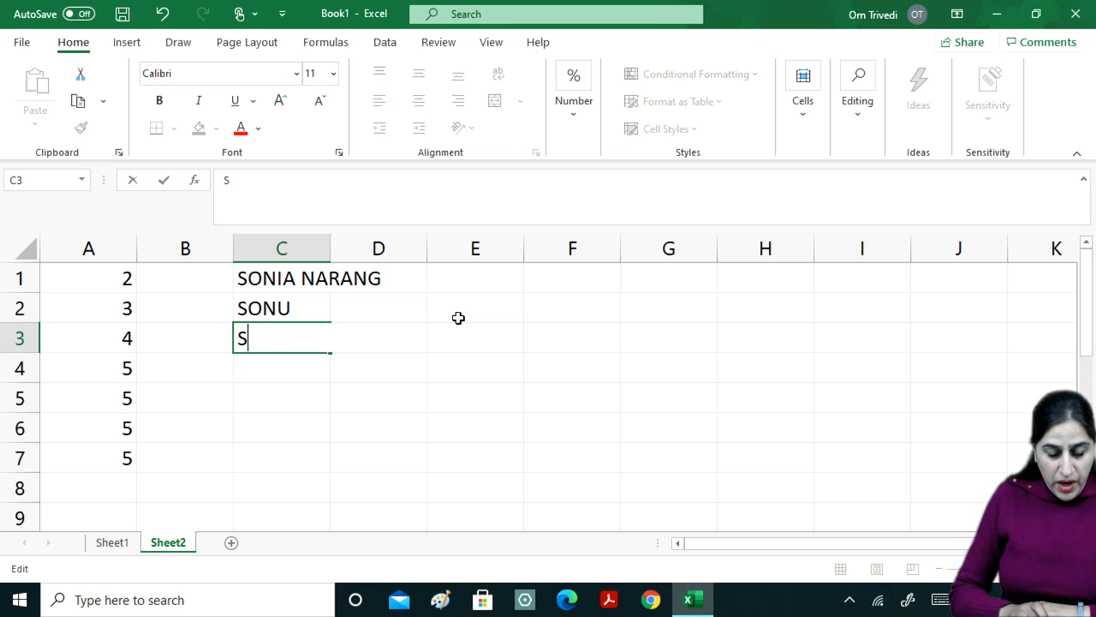
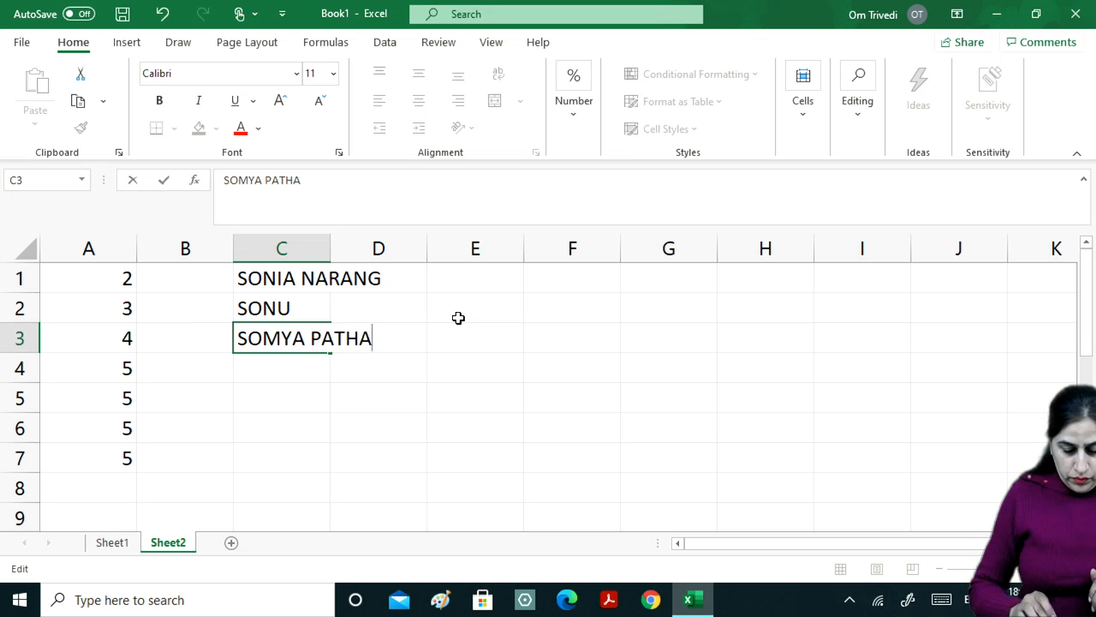
key("Return")
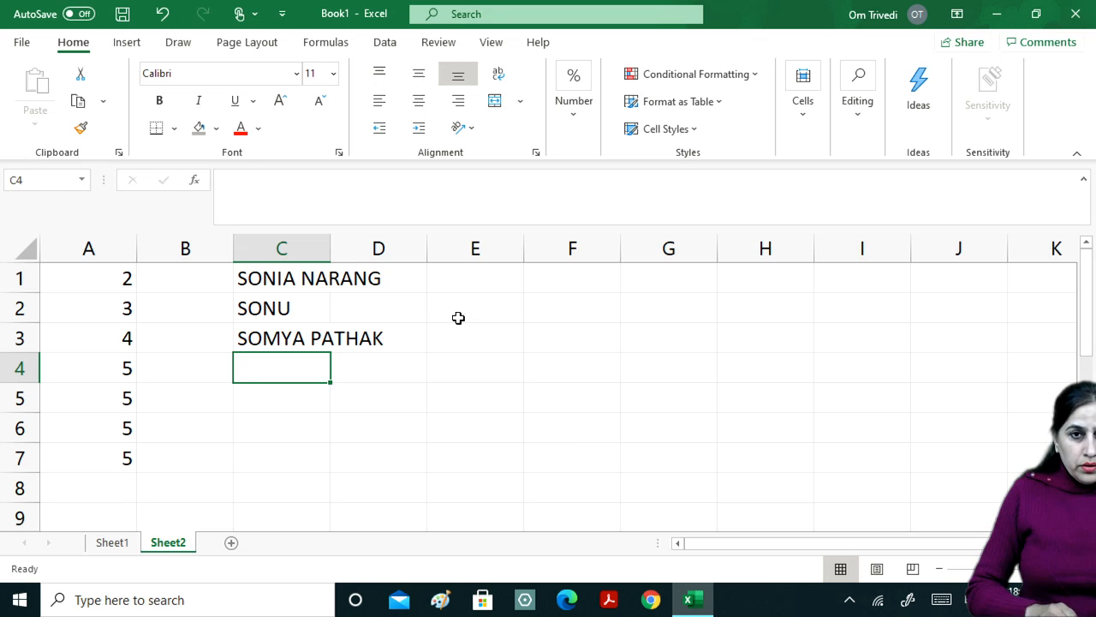
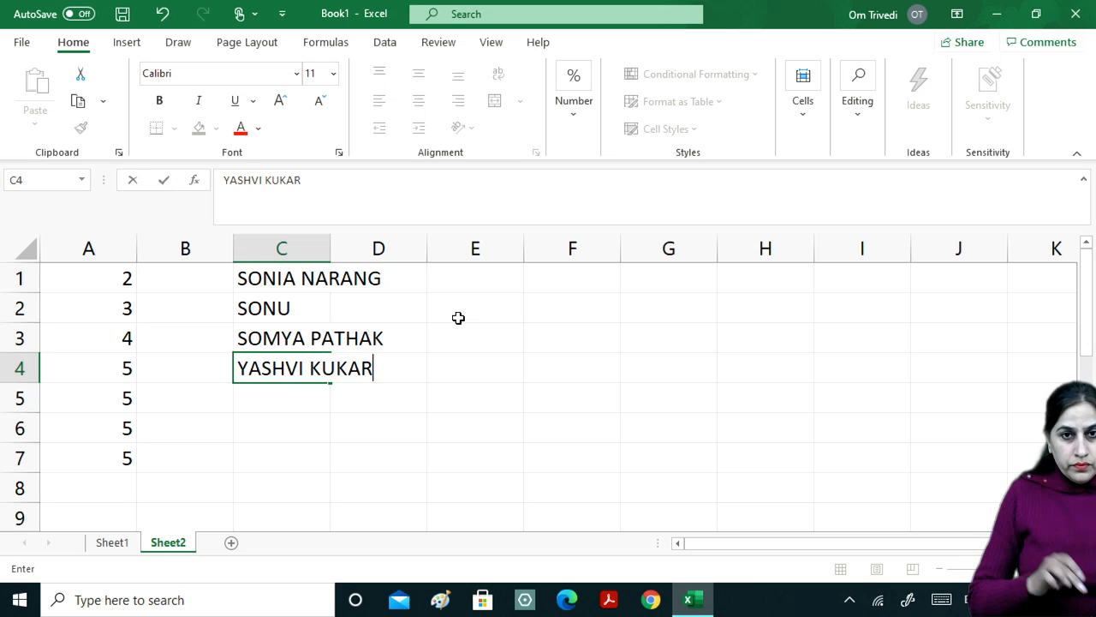
Add another capitalised full name in C4 and clear the AutoComplete duplicate from C5.
key("Return")
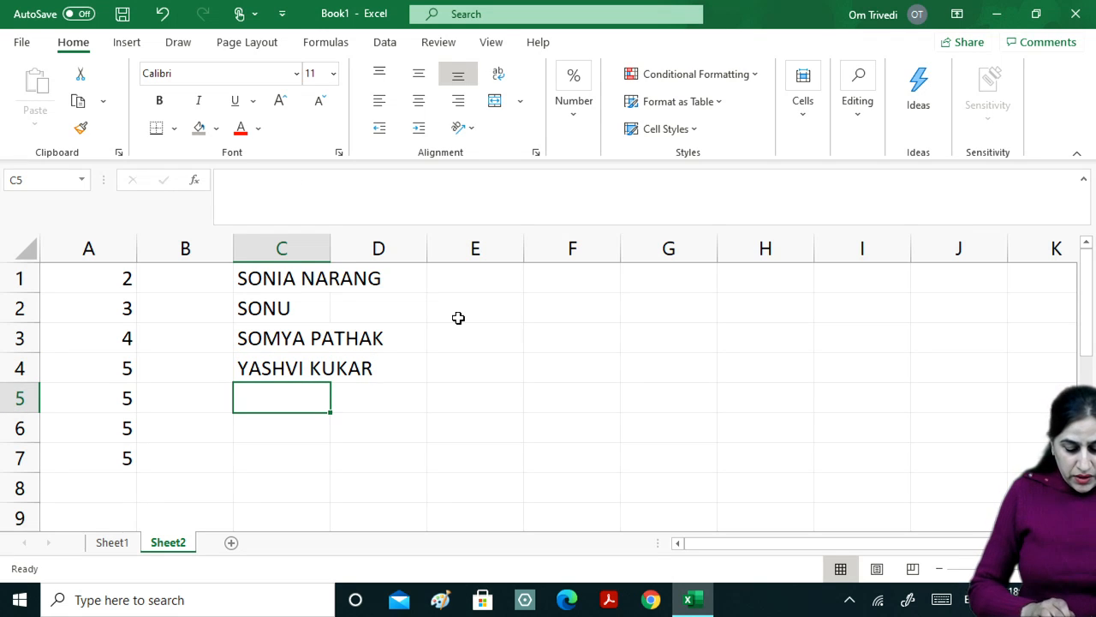
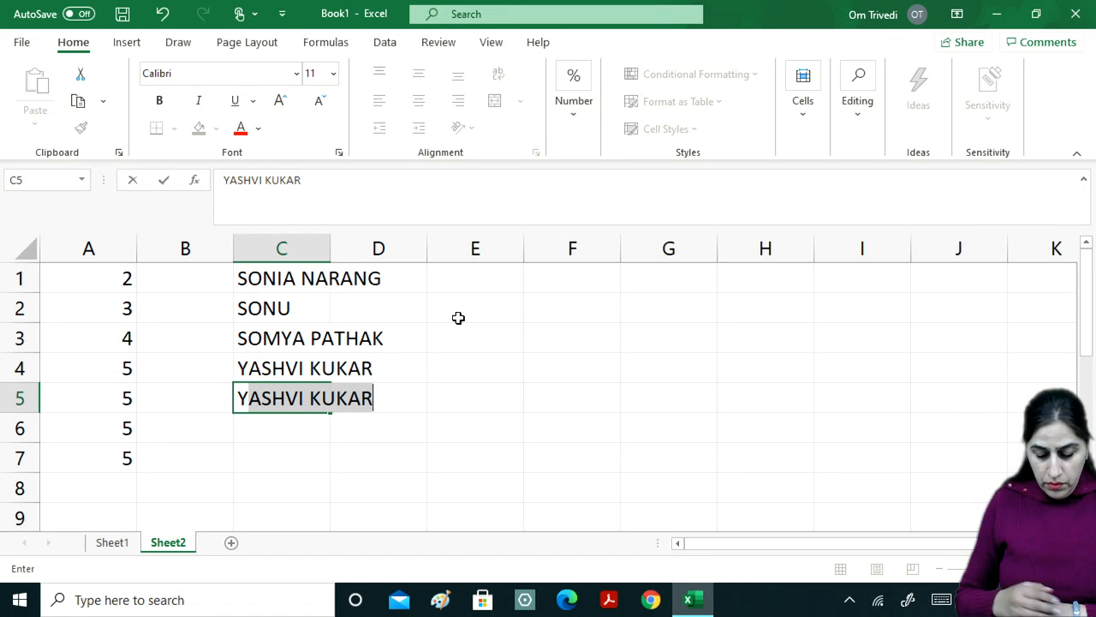
key("Return")
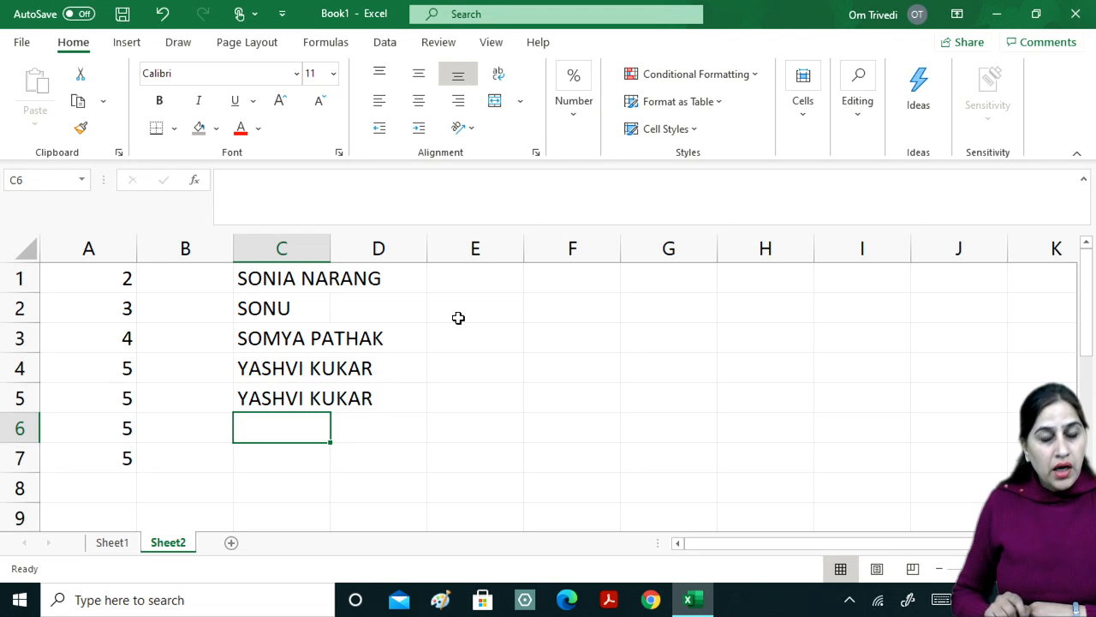
key("Up")
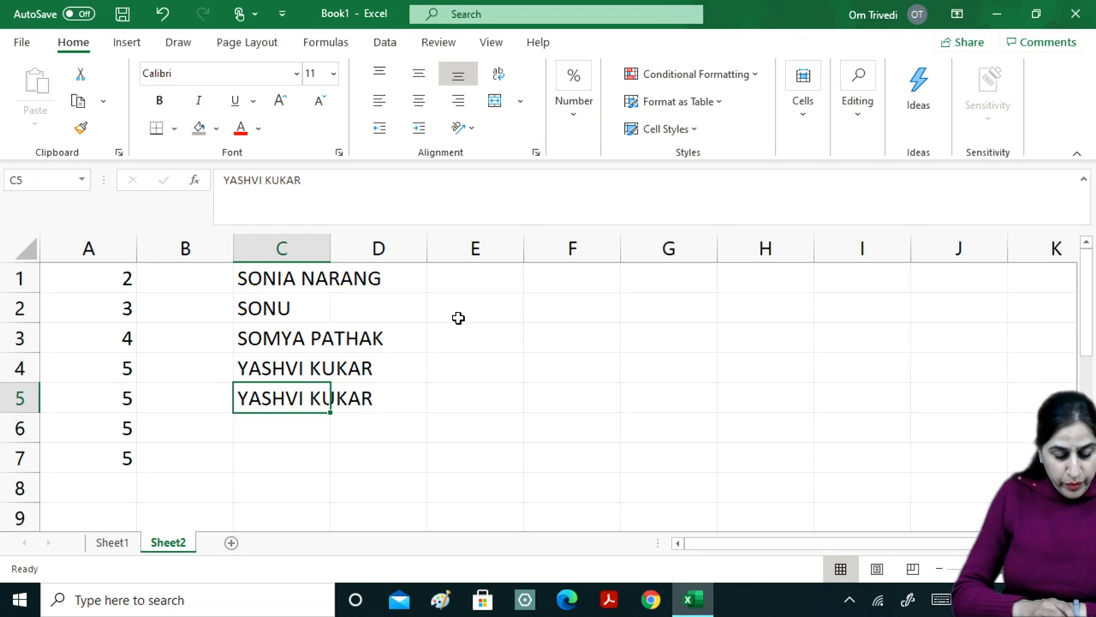
type("Y")
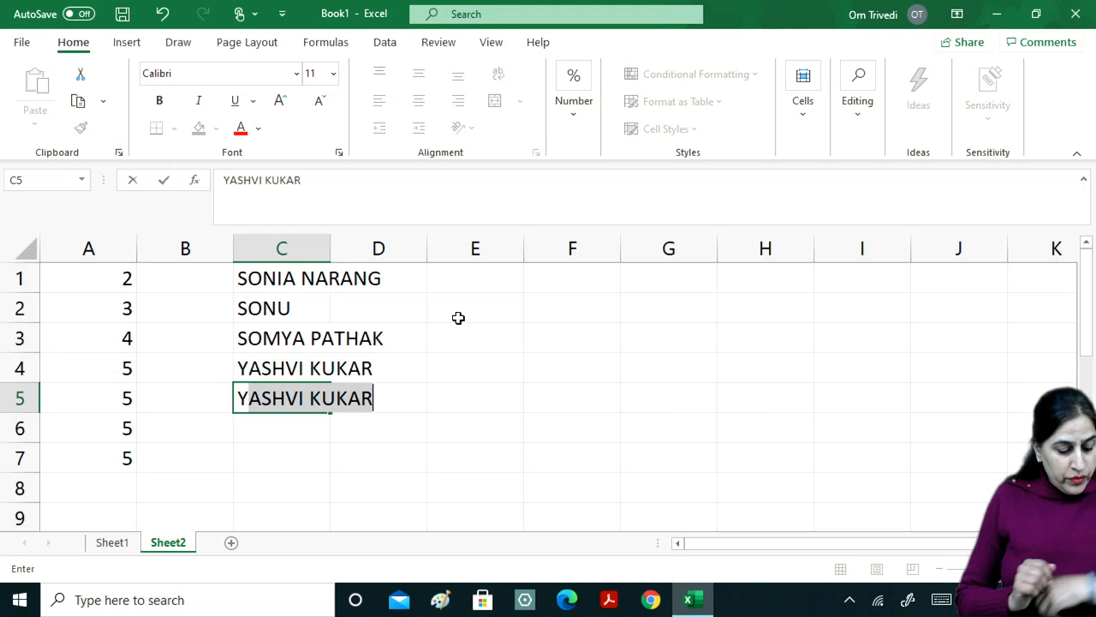
key("Escape")
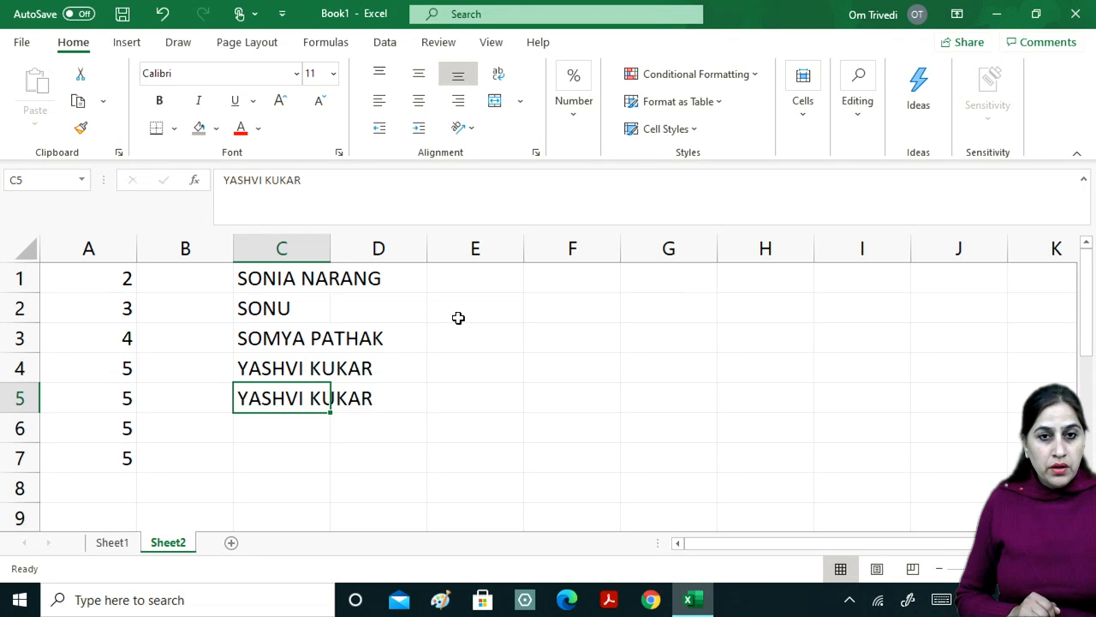
key("BackSpace")
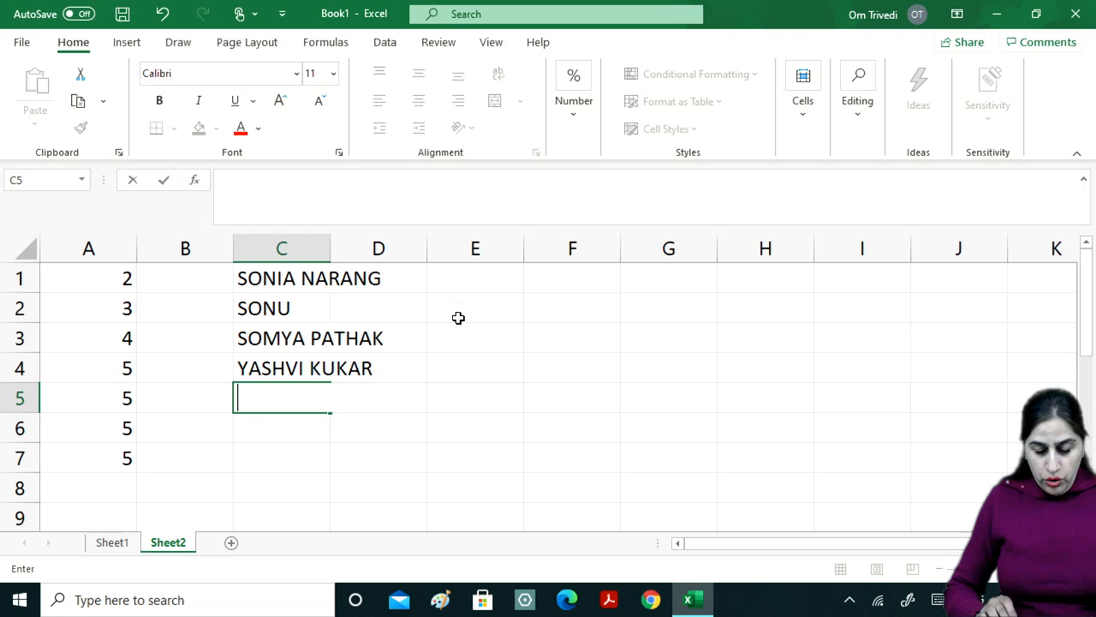
key("Return")
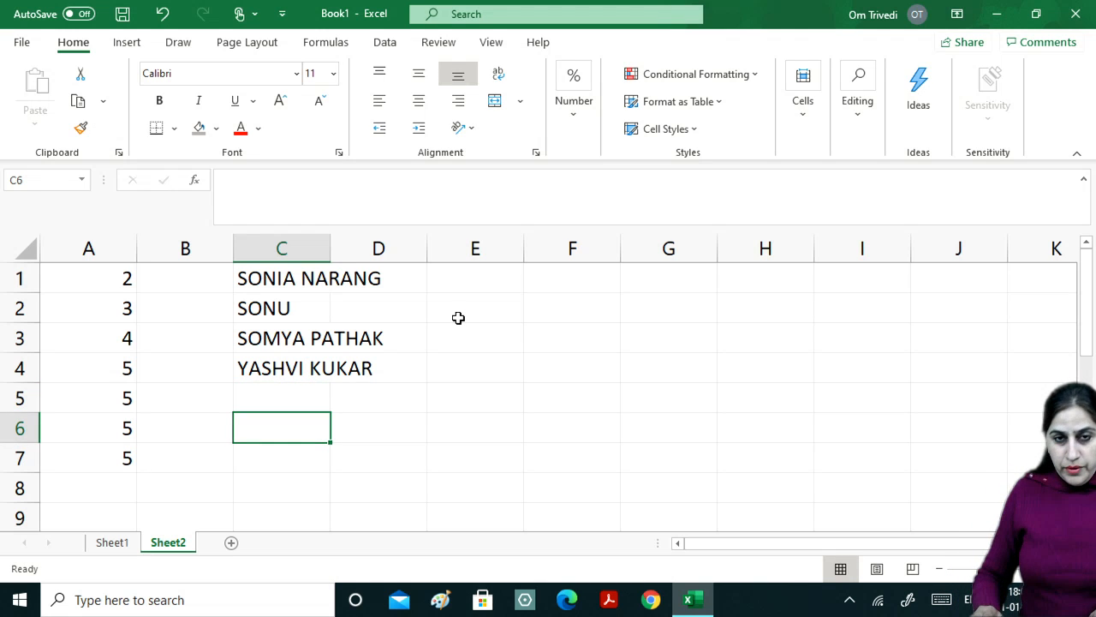
key("Up")
key("Right")
key("Right")
key("Right")
key("Right")
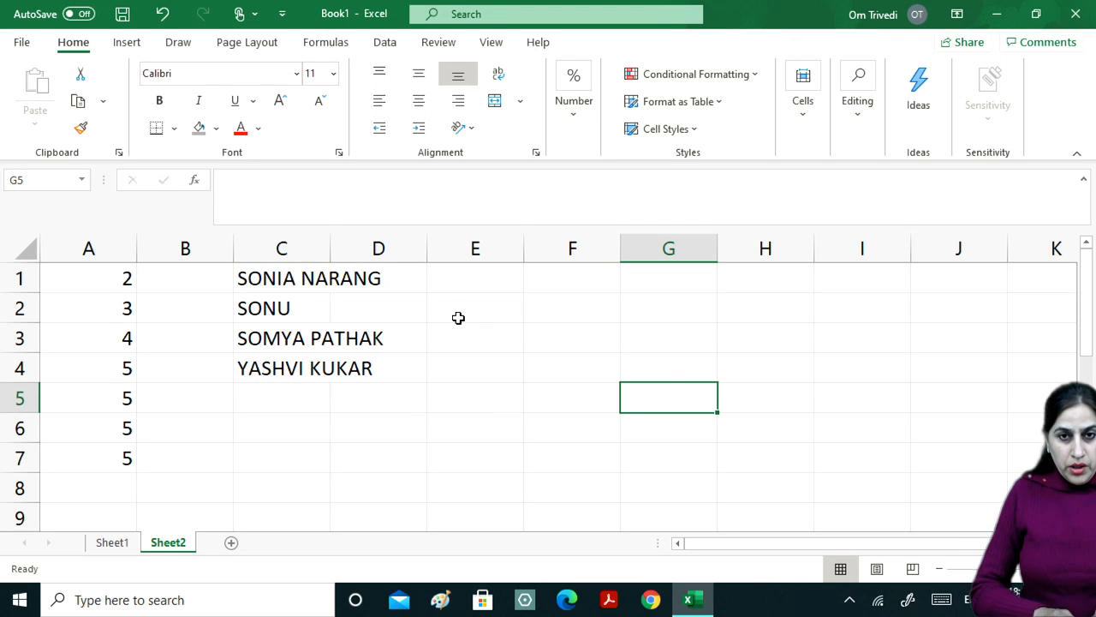
Overwrite G5 several times with random letters, ending with JHAKS.
type("GDJFGHGJ")
key("Escape")
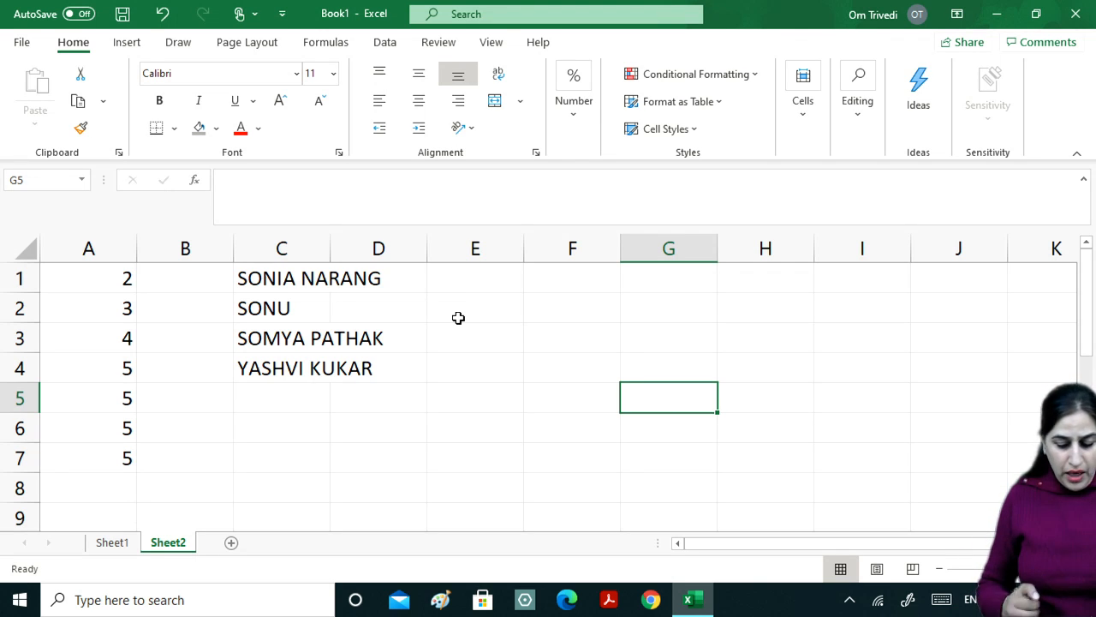
type("HFF")
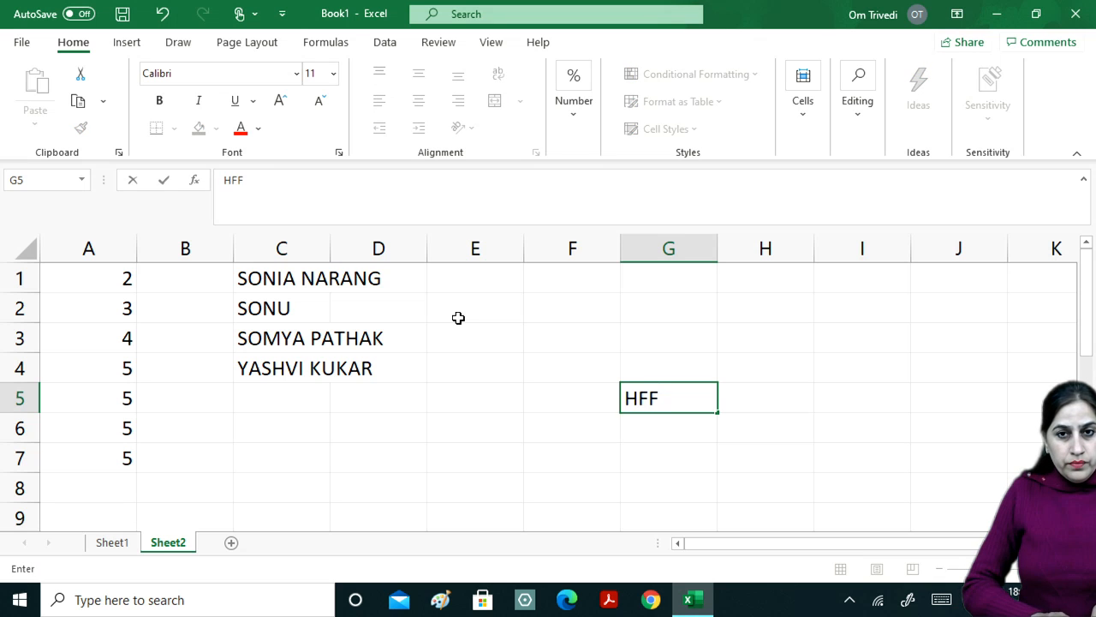
type("FHSHFJ")
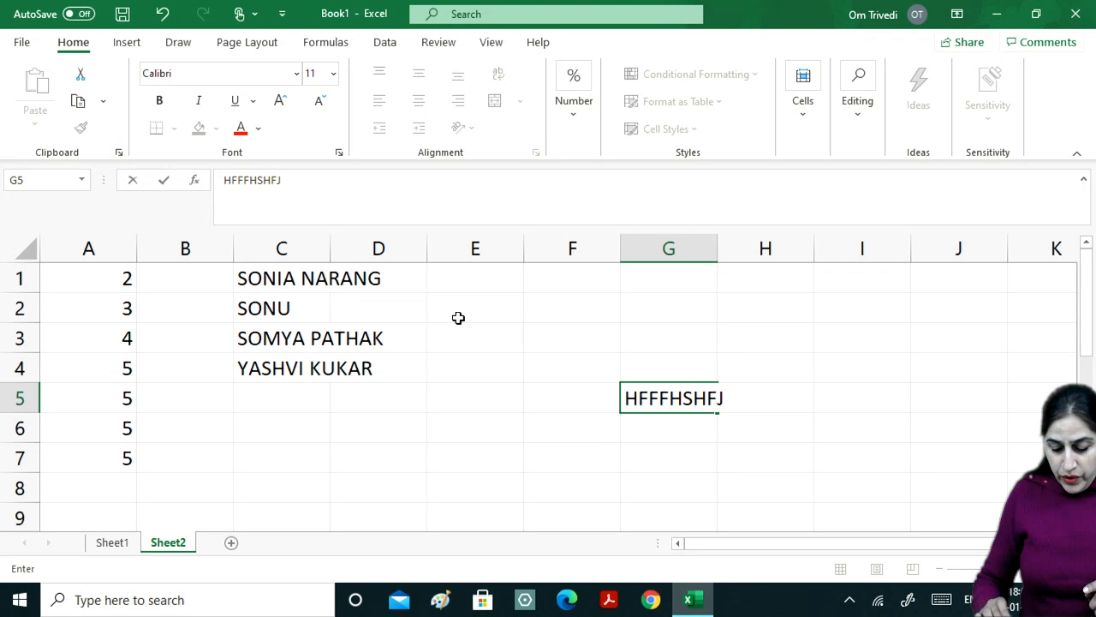
key("Return")
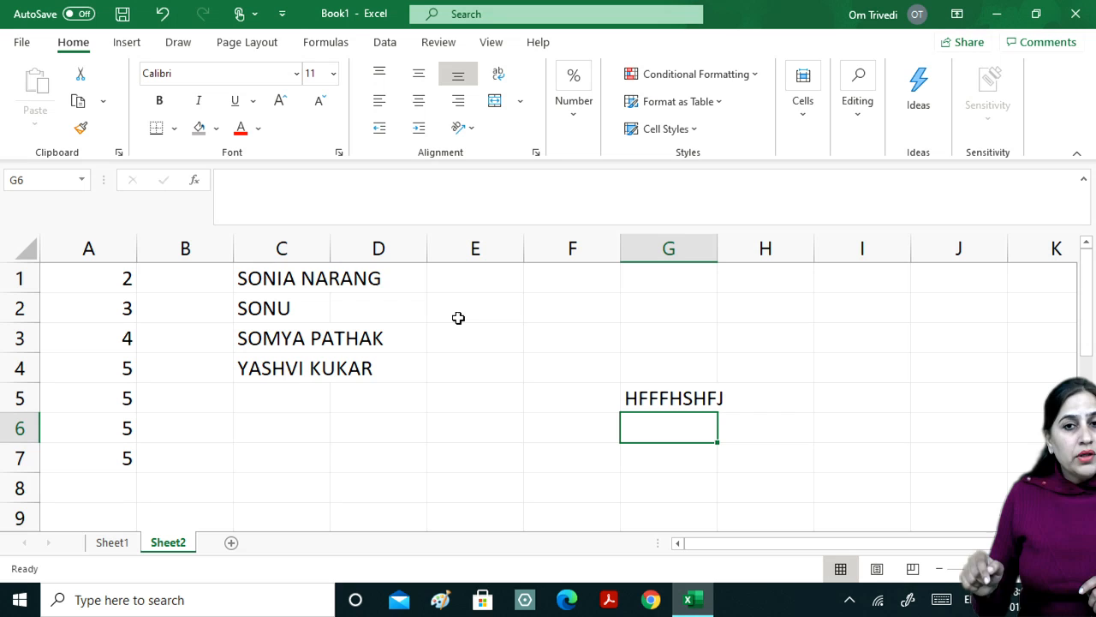
key("Up")
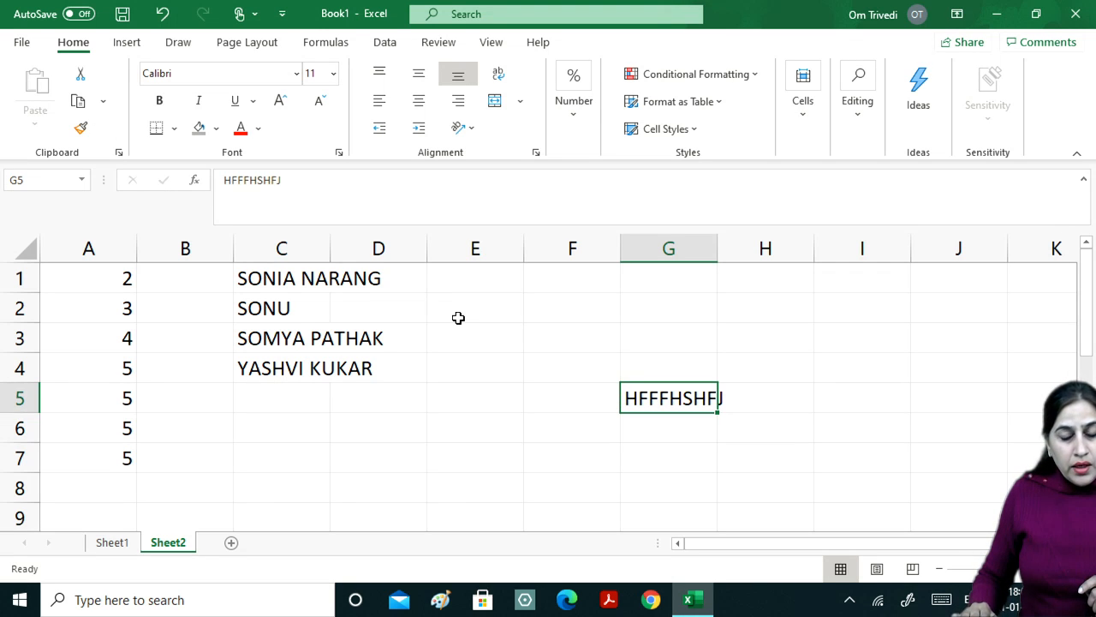
type("FHJHFAF")
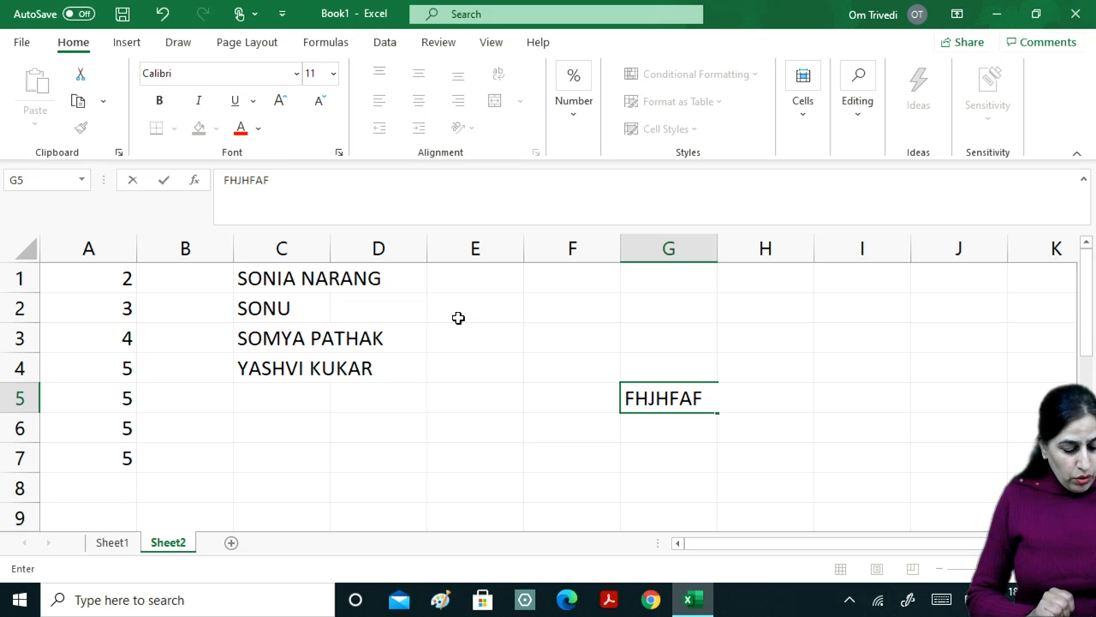
key("Tab")
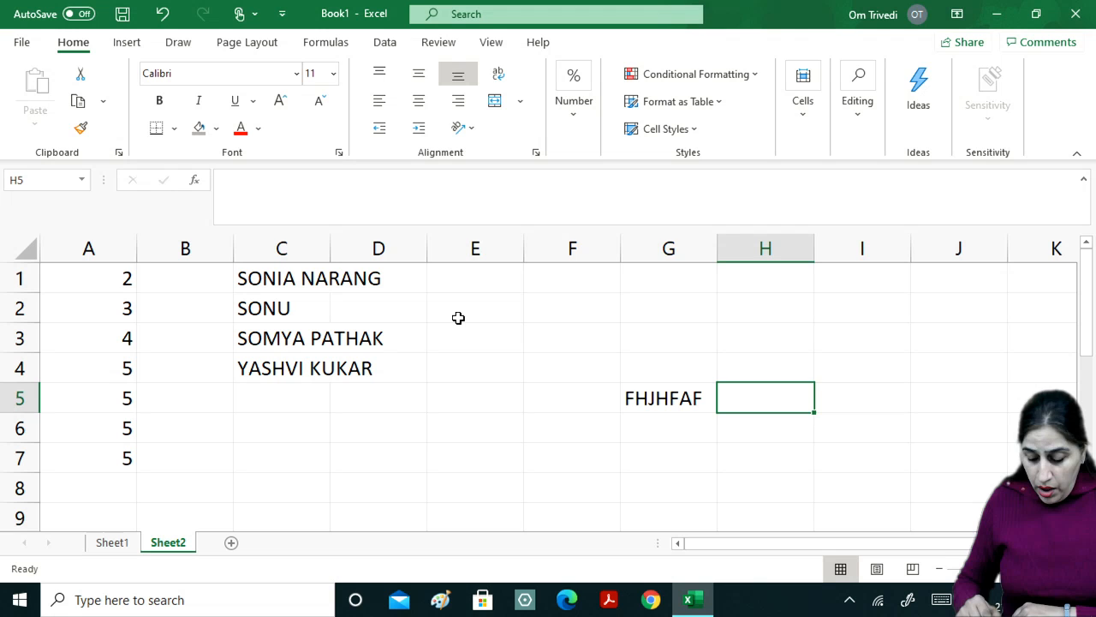
key("Left")
type("JHAKS")
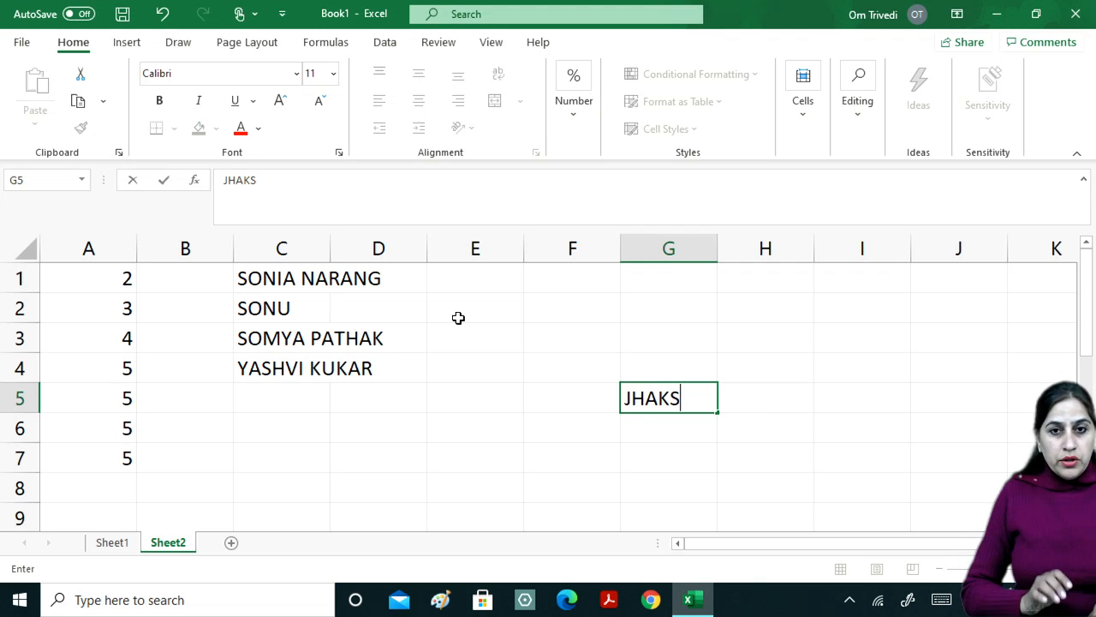
key("Return")
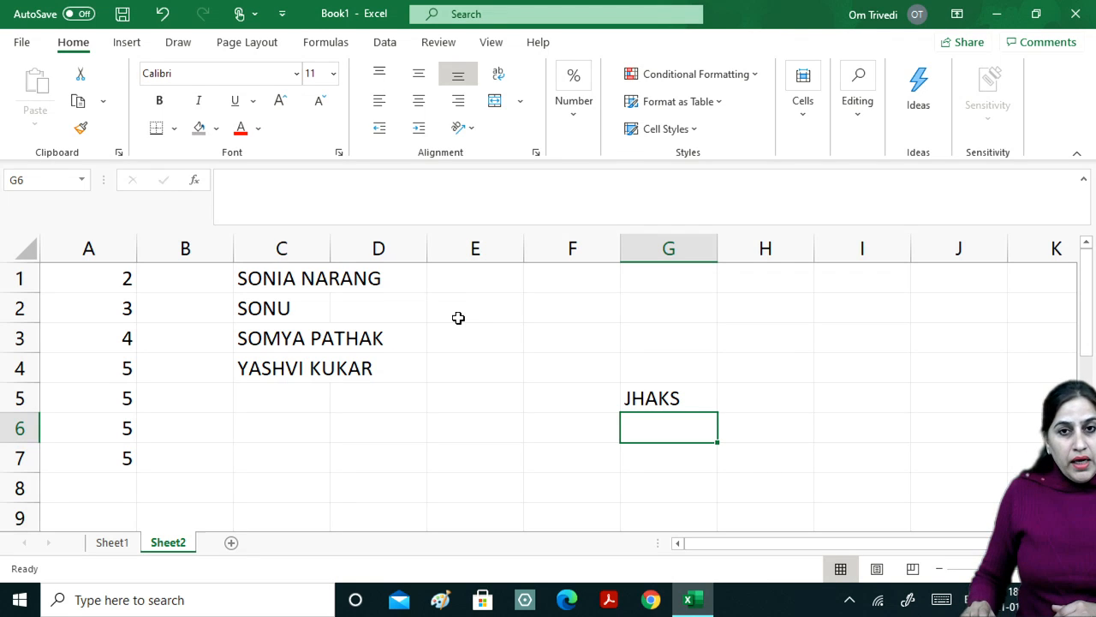
key("Up")
key("Up")
key("Up")
key("Up")
key("Up")
key("Right")
key("Right")
key("Right")
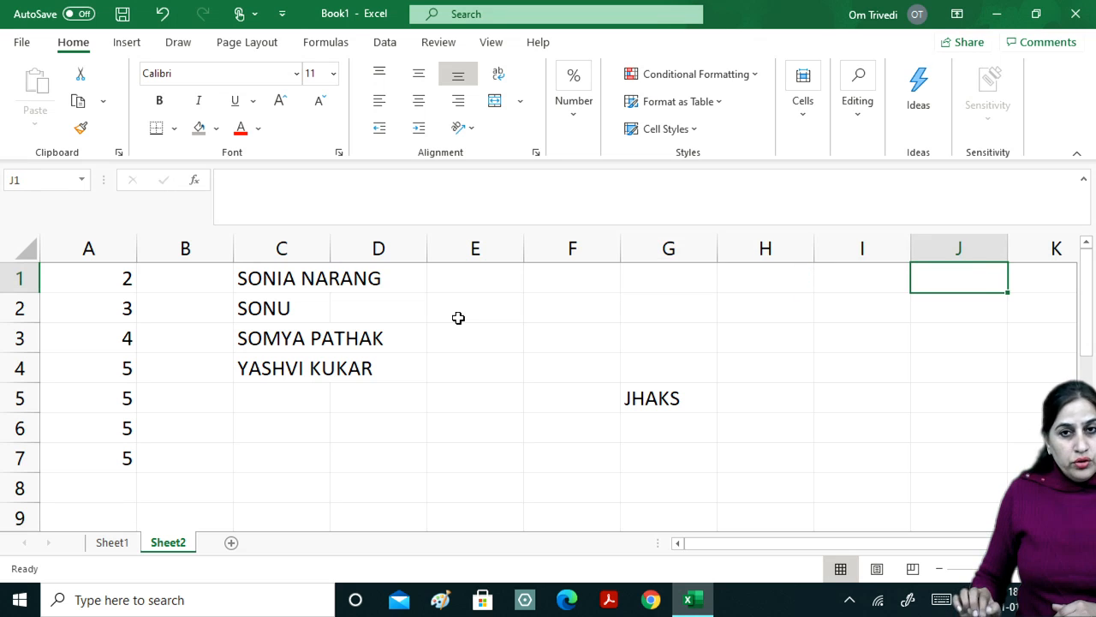
Enter ENTER KEY in I1 and TAB KEY in I2.
key("Left")
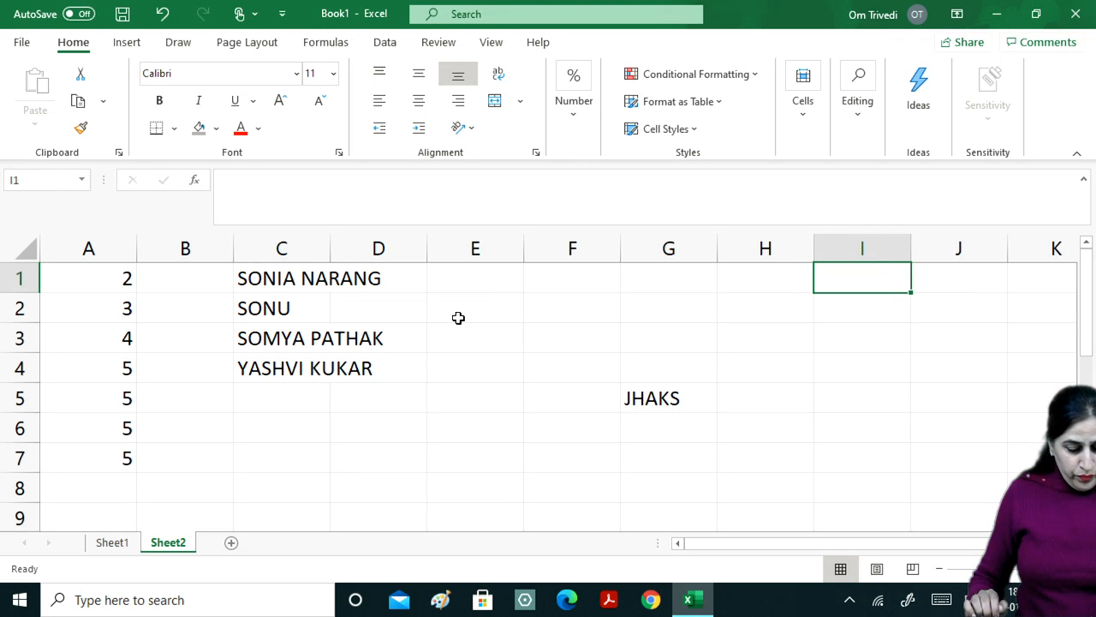
type("e")
key("BackSpace")
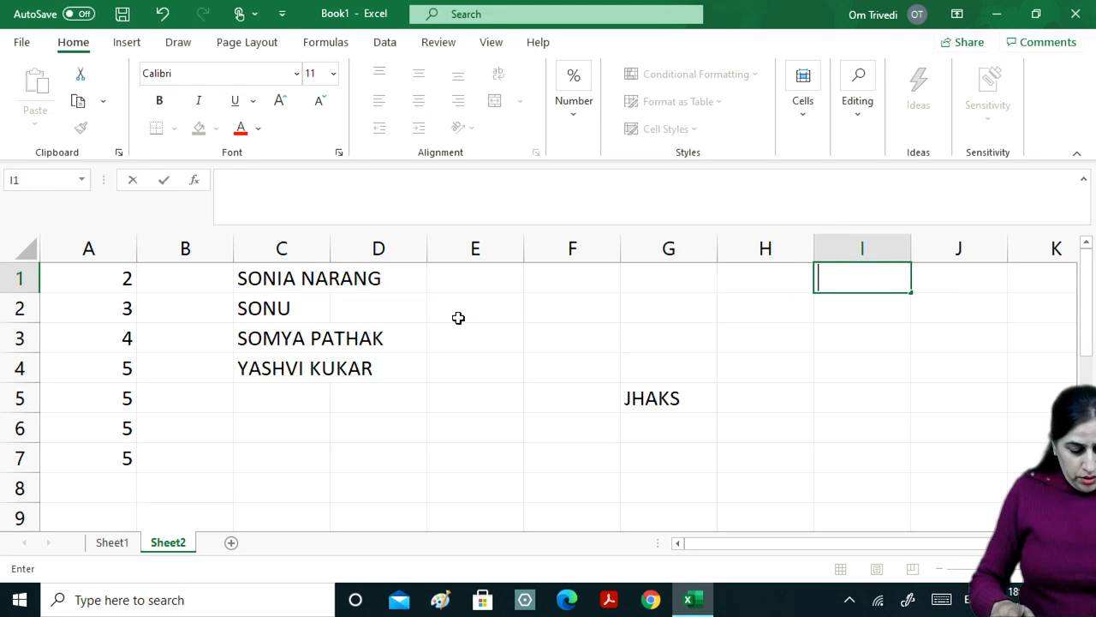
type("ENTER")
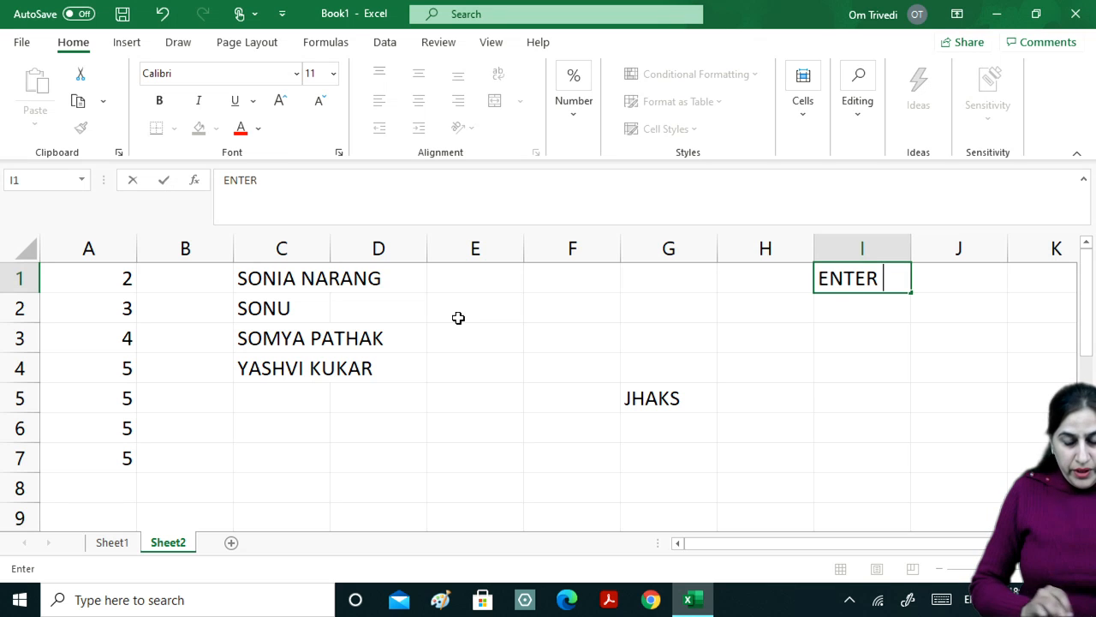
type(" KEY")
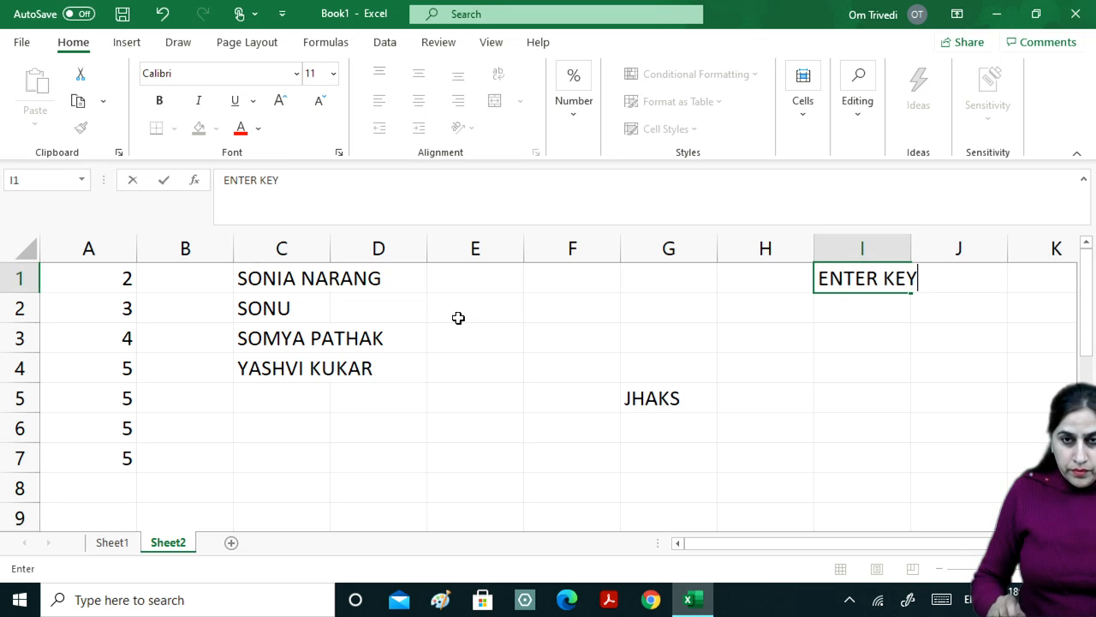
key("Return")
type("TAB KEY")
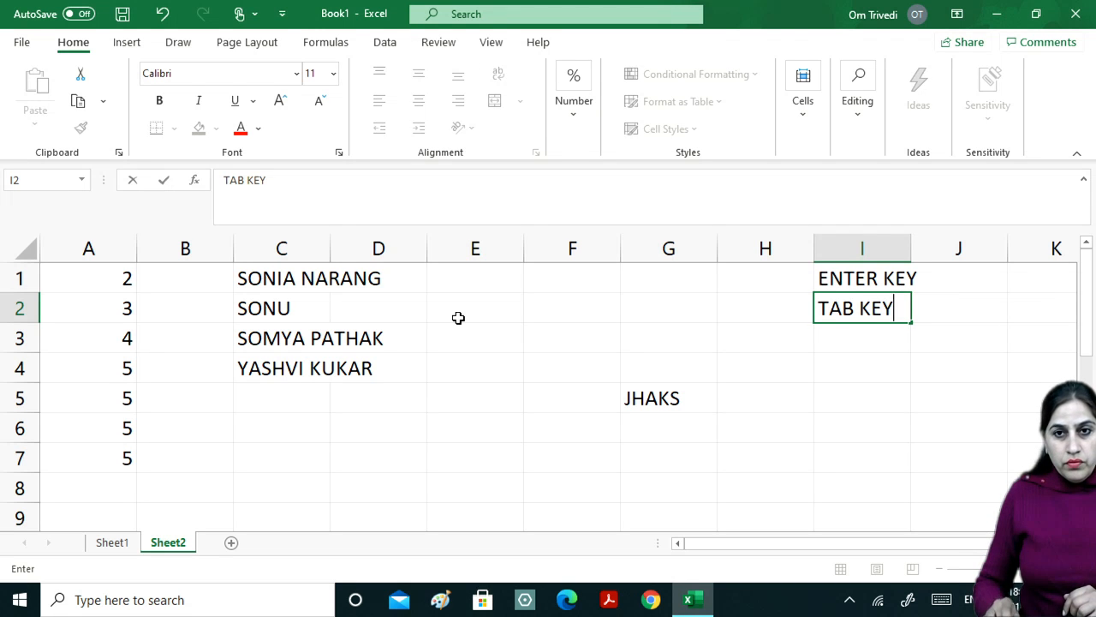
key("Return")
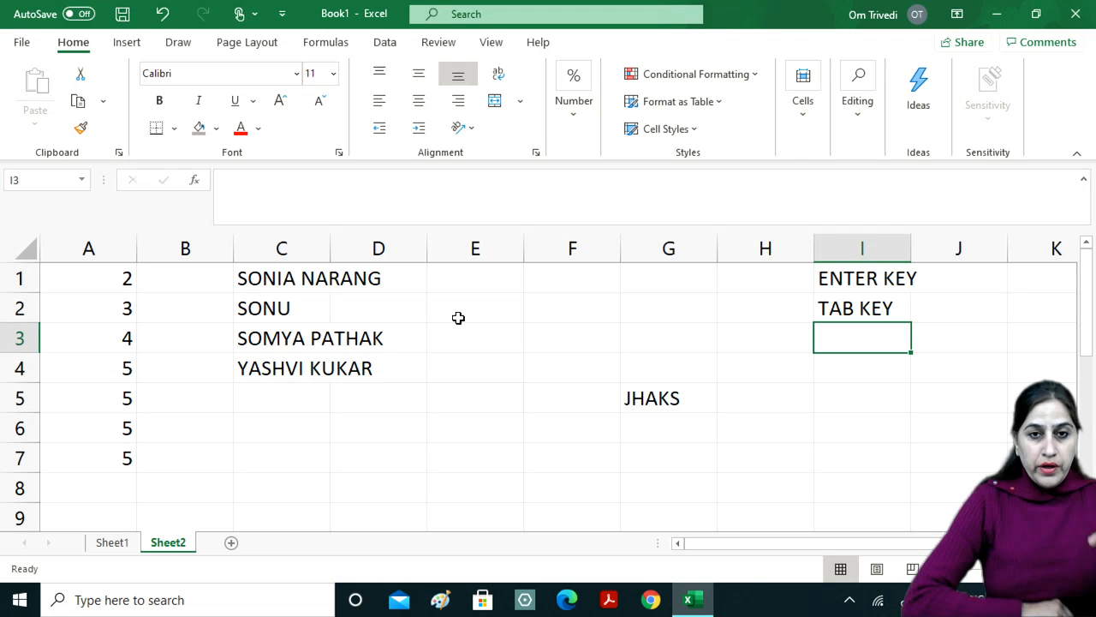
Enter ESC KEY in I3.
key("Left")
key("Left")
key("Tab")
key("Tab")
key("Tab")
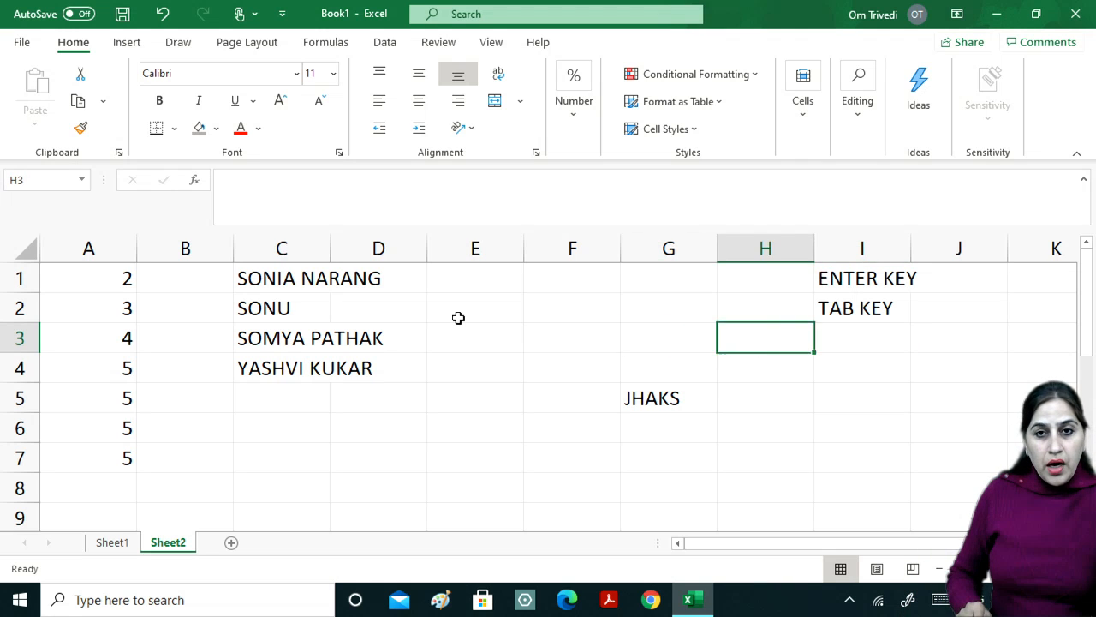
key("Left")
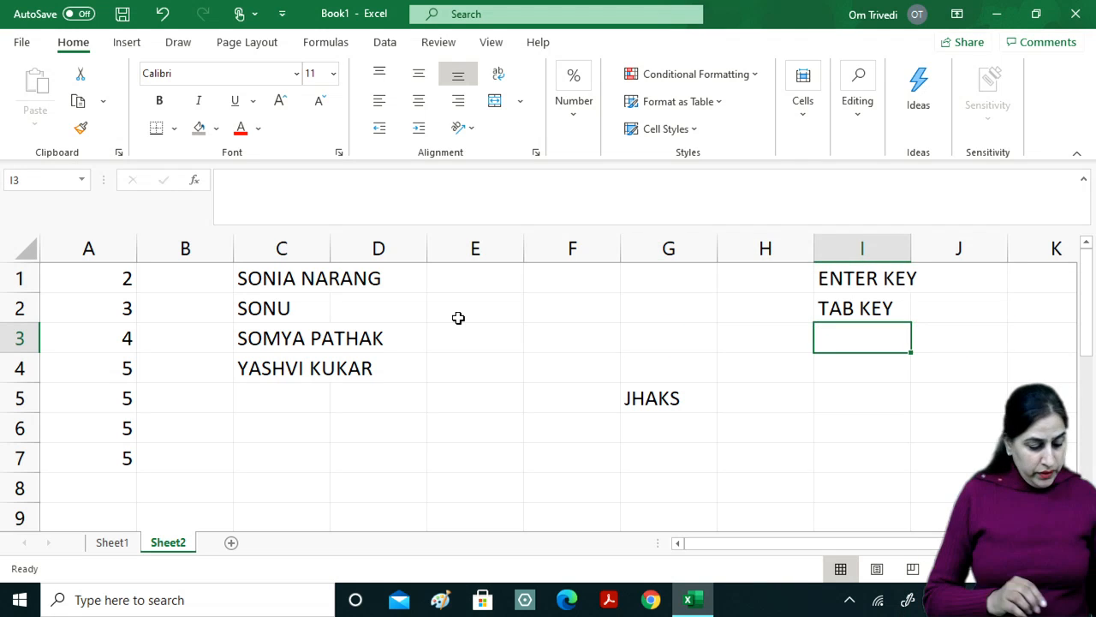
type("ESC KEY")
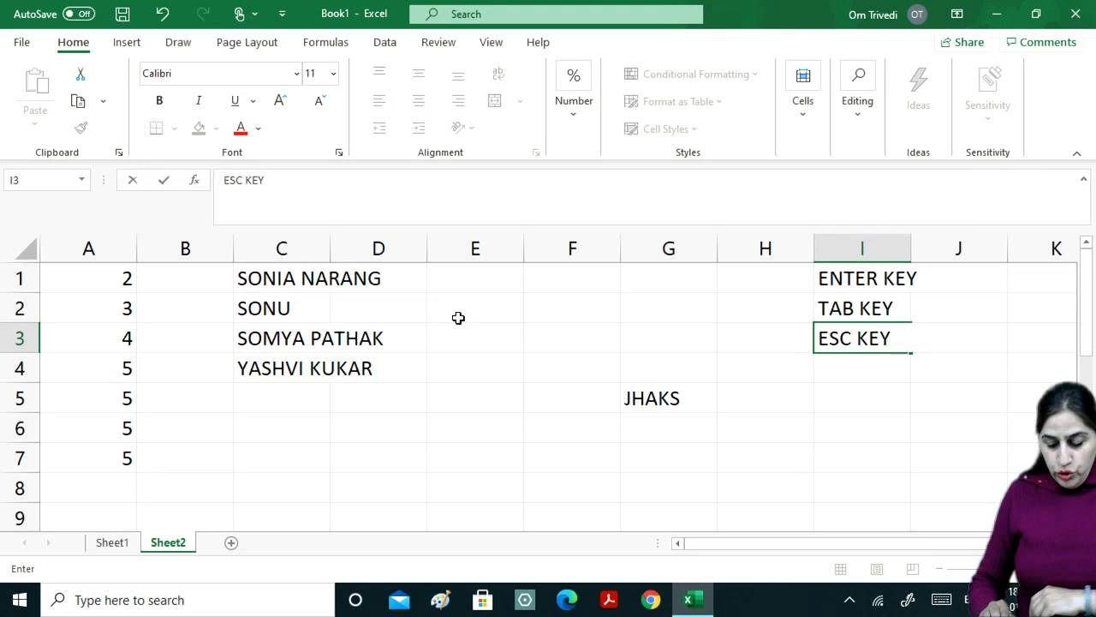
key("Return")
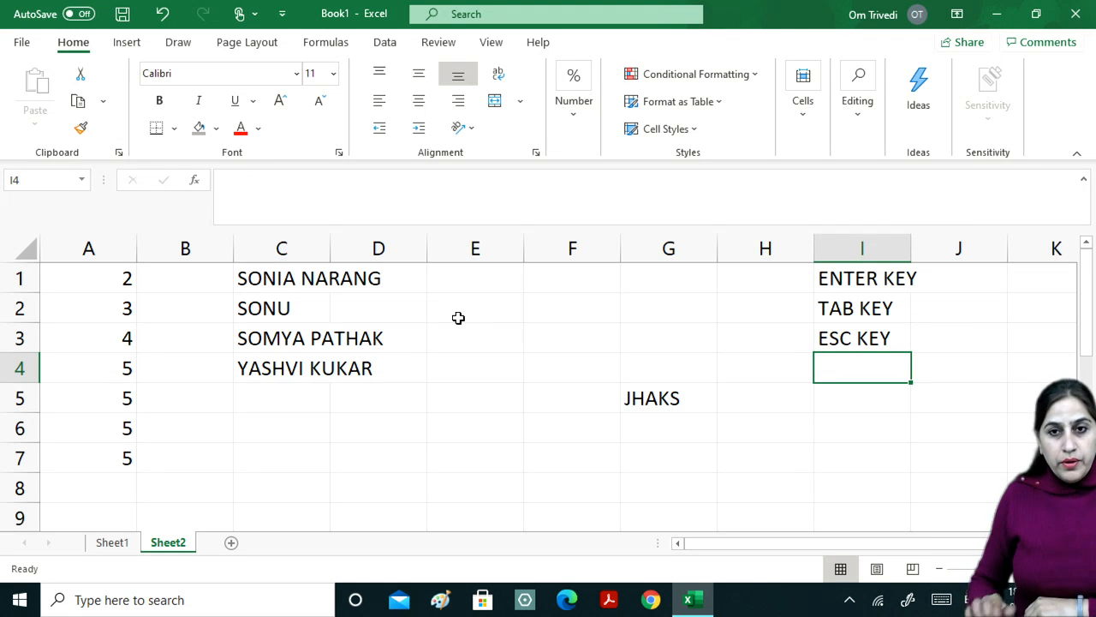
key("Up")
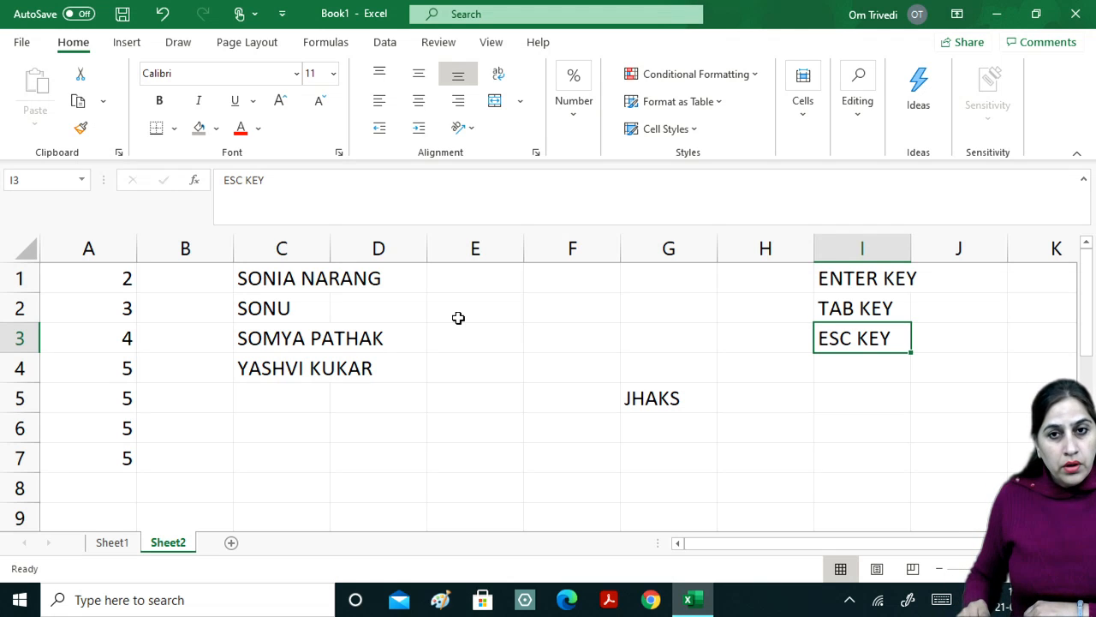
Type AUTO FILL into I4 and AUTO RECALCULATION into I5.
key("Return")
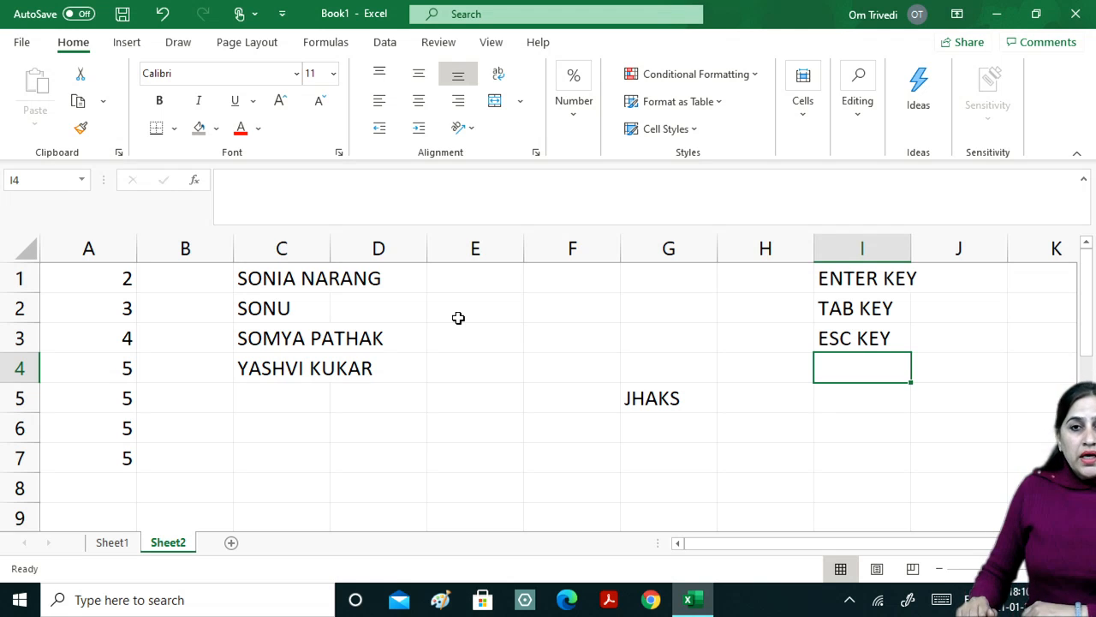
type("AUTO")
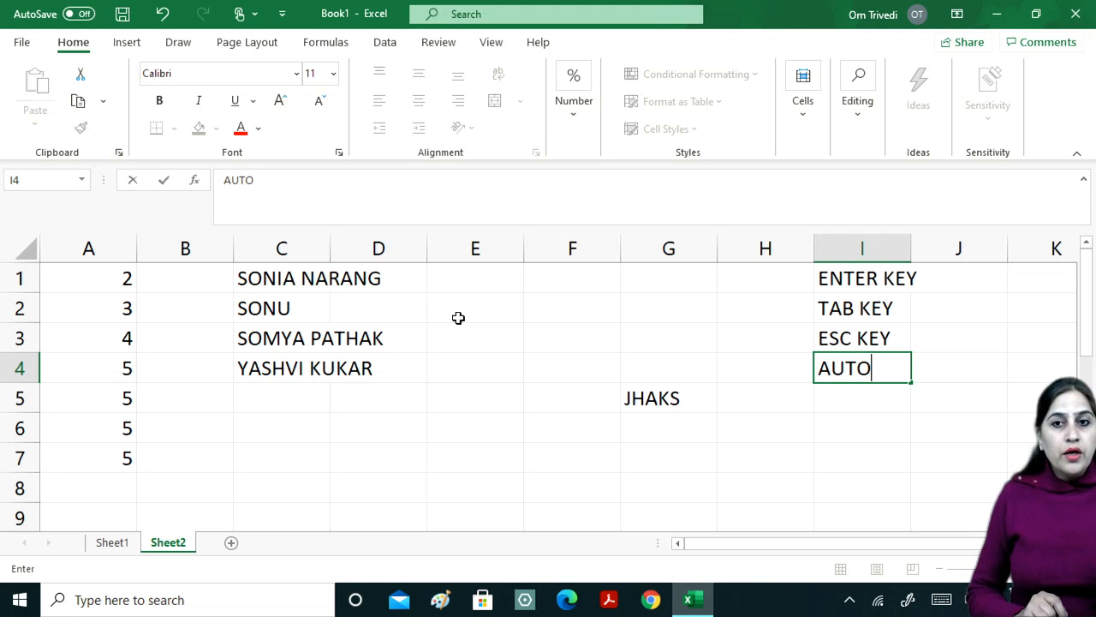
type(" FI")
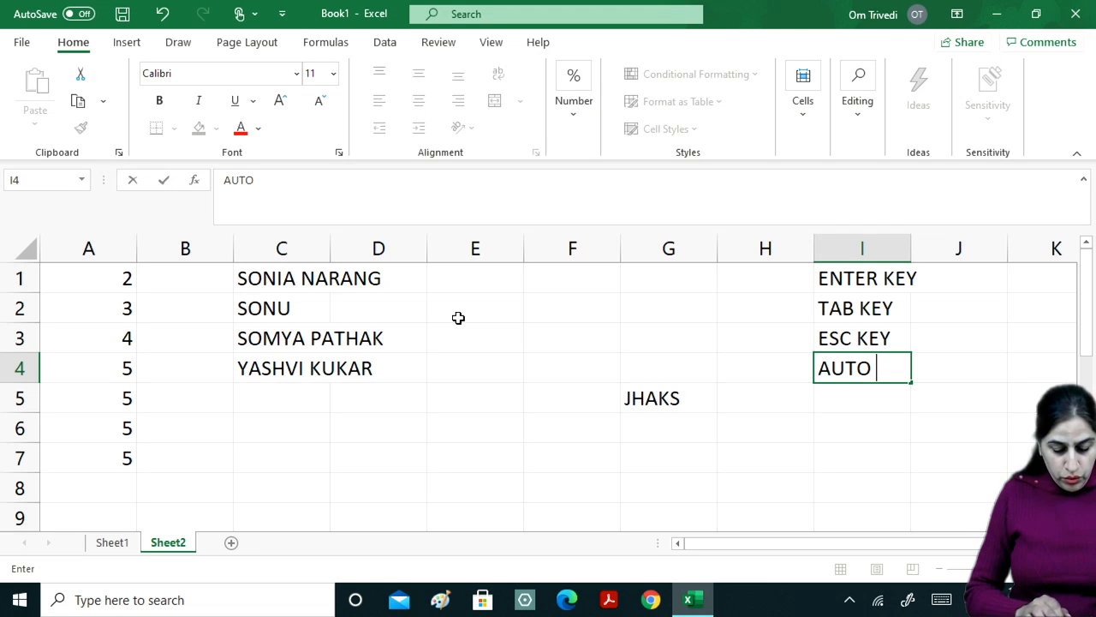
type("LL")
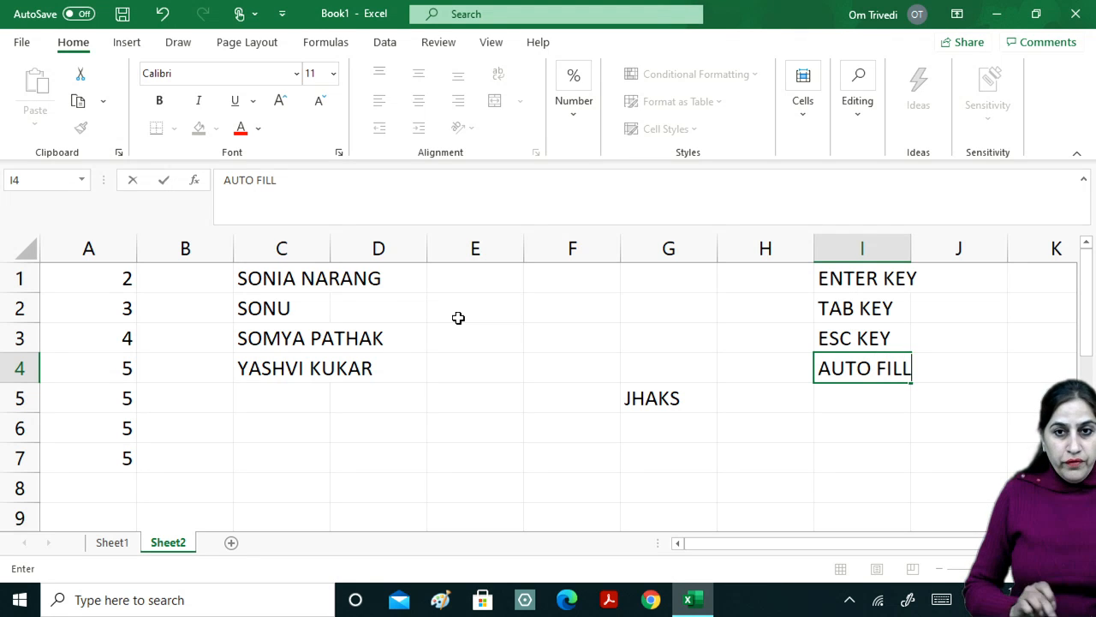
key("Return")
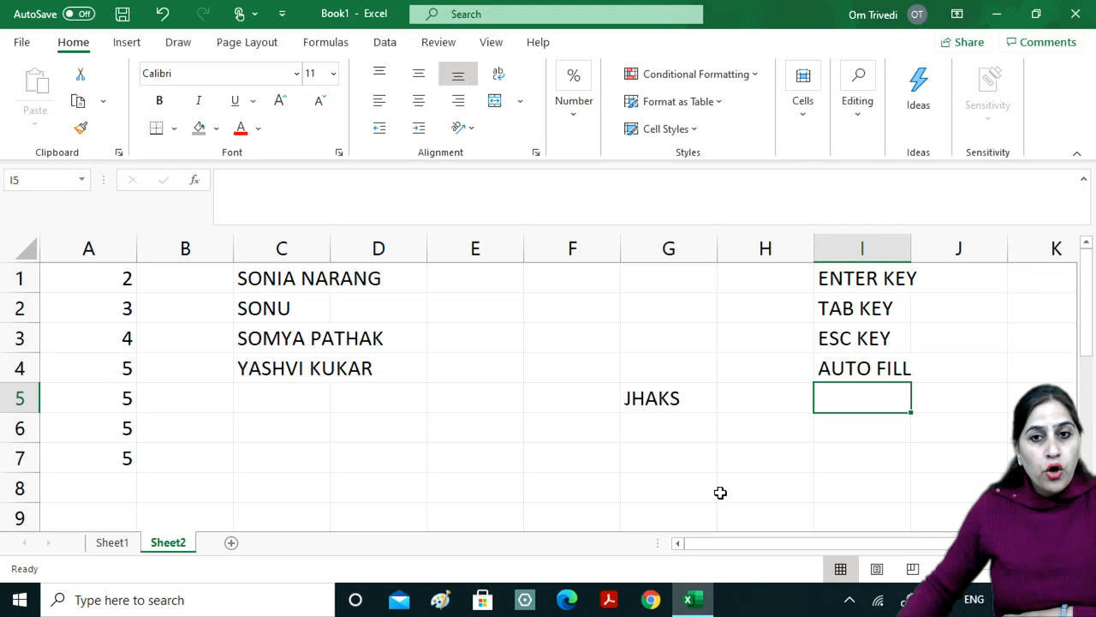
type("AUTO ")
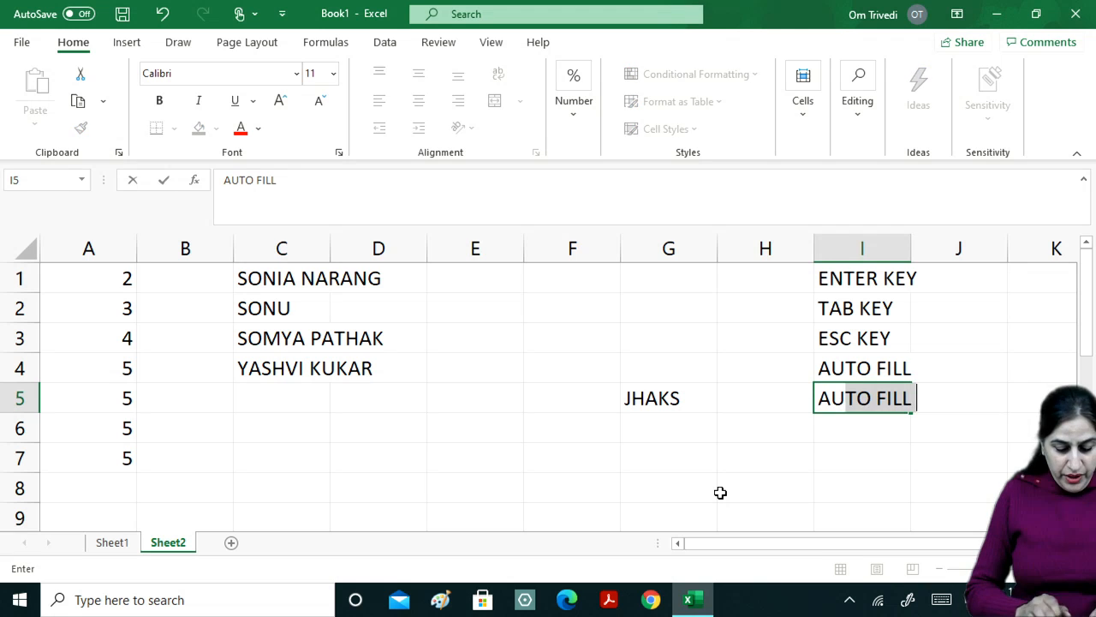
type("RE")
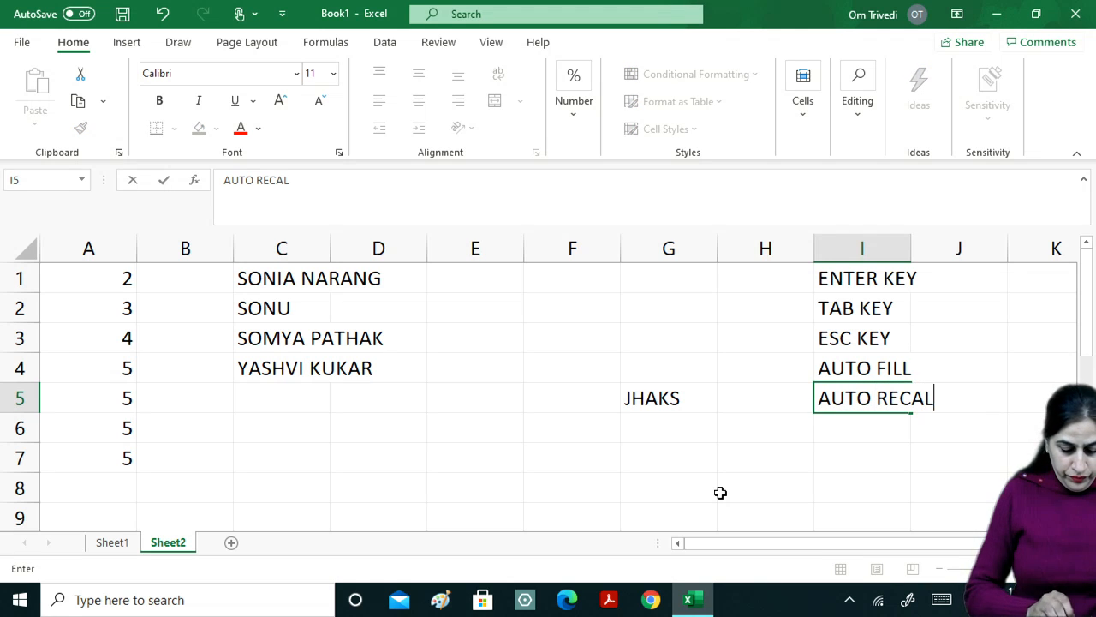
type("ULATI")
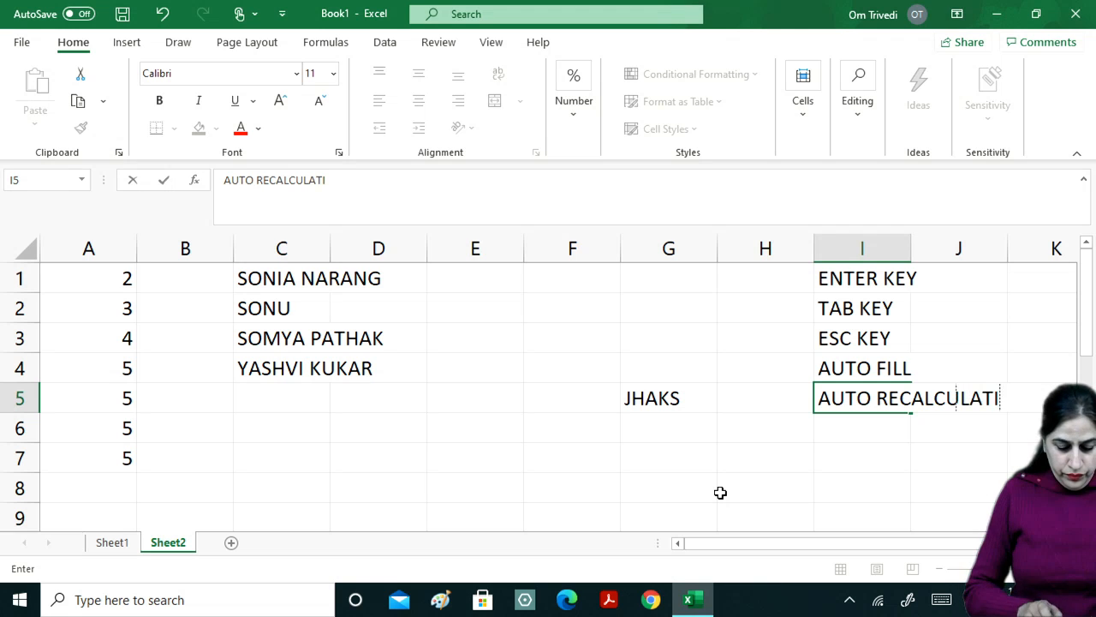
type("ON")
key("Return")
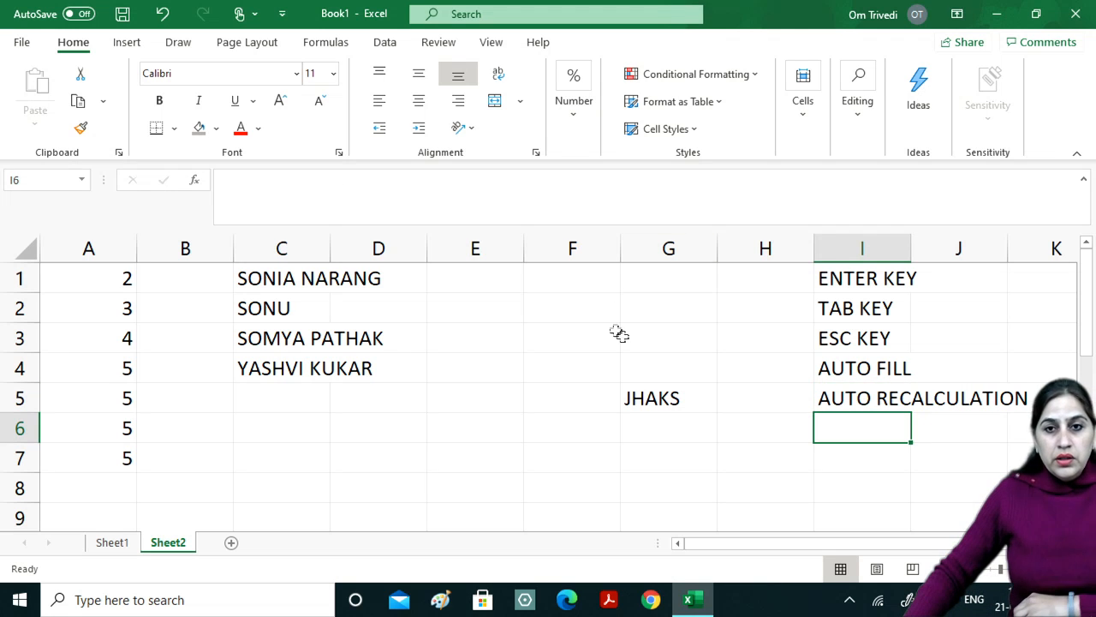
Apply red font colour to I4:J5 containing AUTO FILL and AUTO RECALCULATION.
left_click_drag(900, 367, 1039, 393)
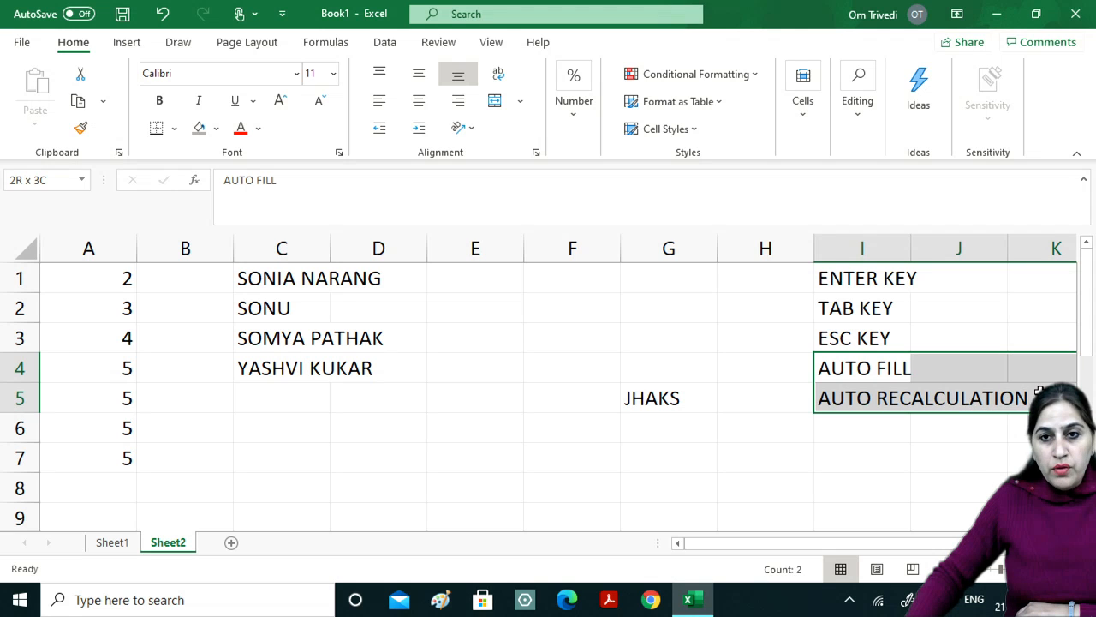
left_click(239, 129)
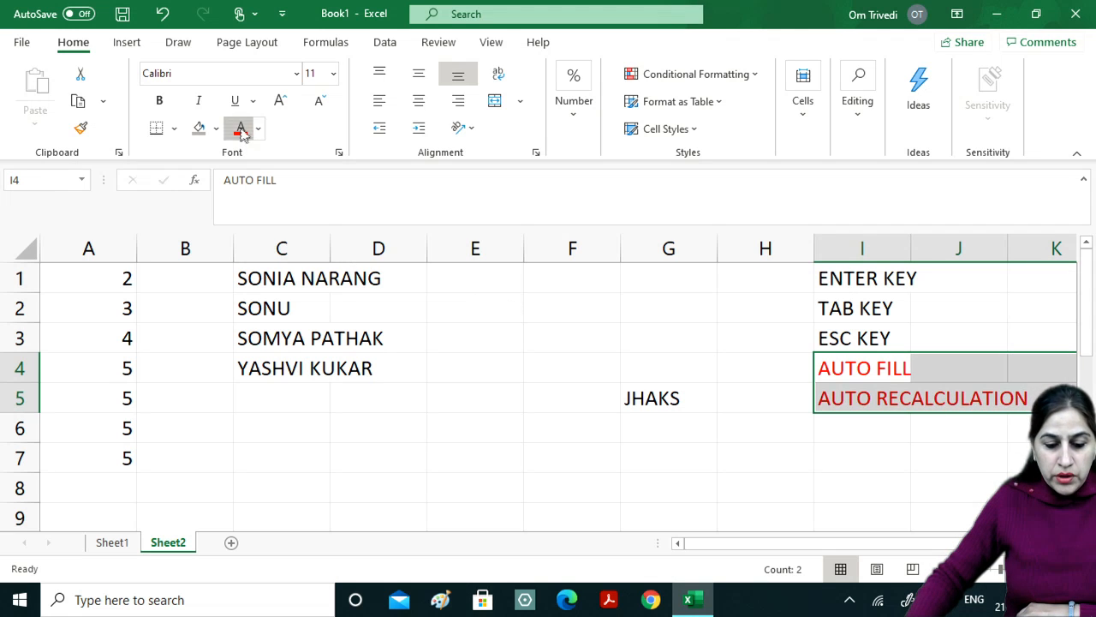
left_click(506, 388)
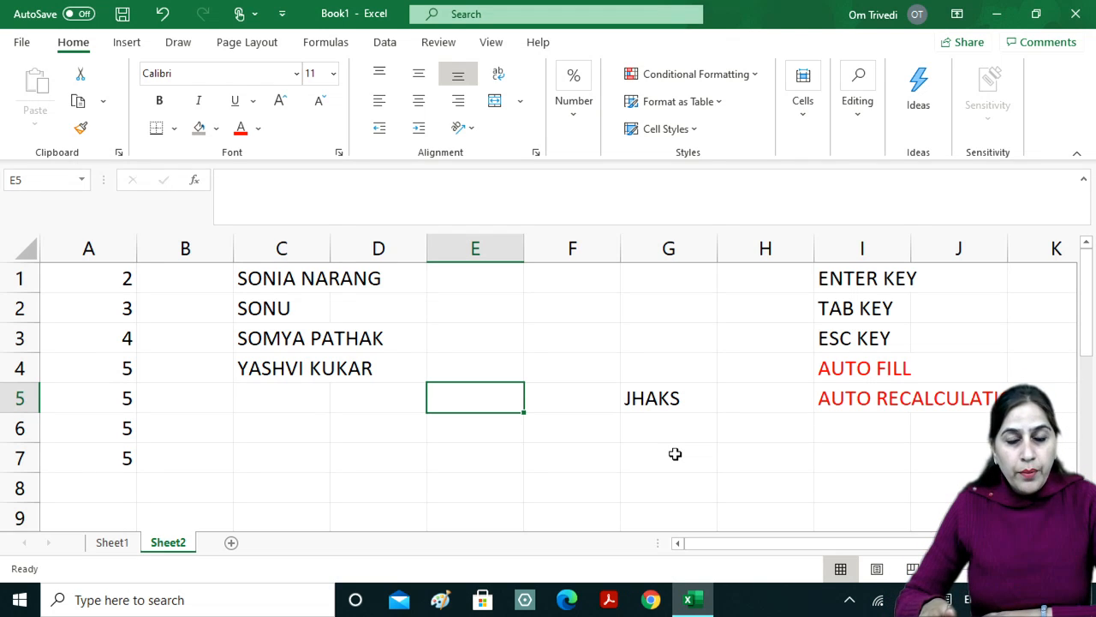
left_click(293, 279)
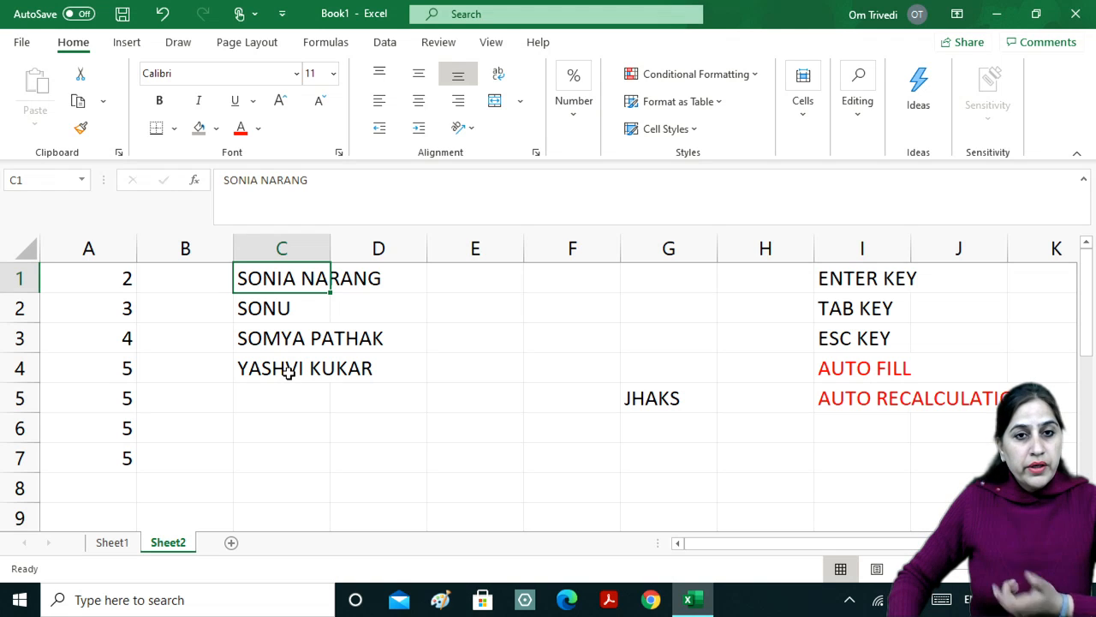
Drag A4's fill handle down to A8 so A8 also holds 5.
left_click(128, 374)
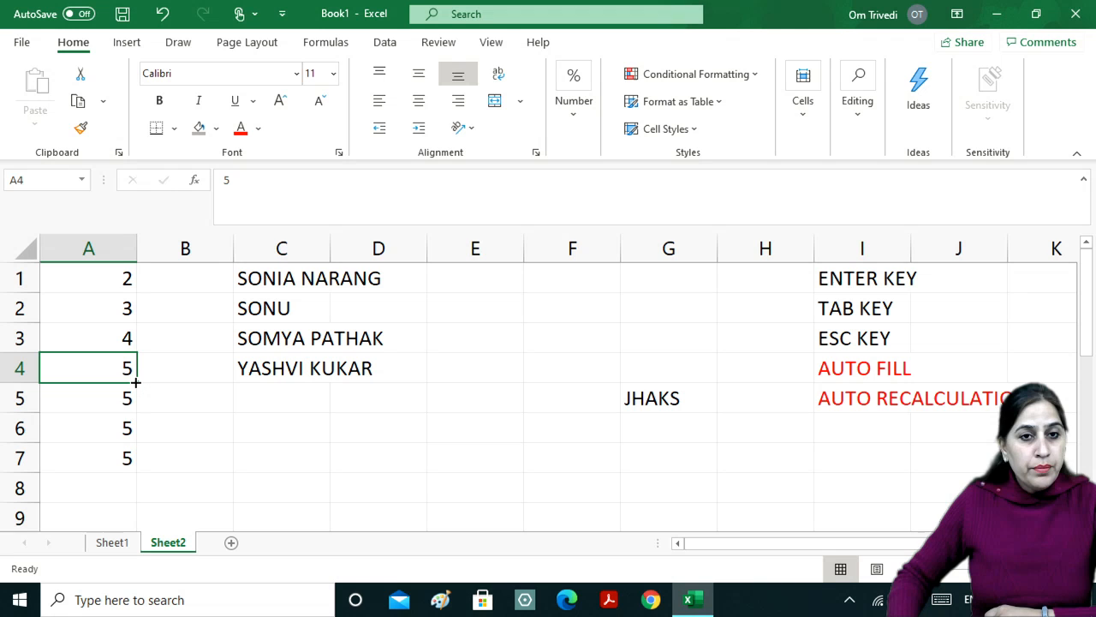
left_click_drag(136, 383, 154, 507)
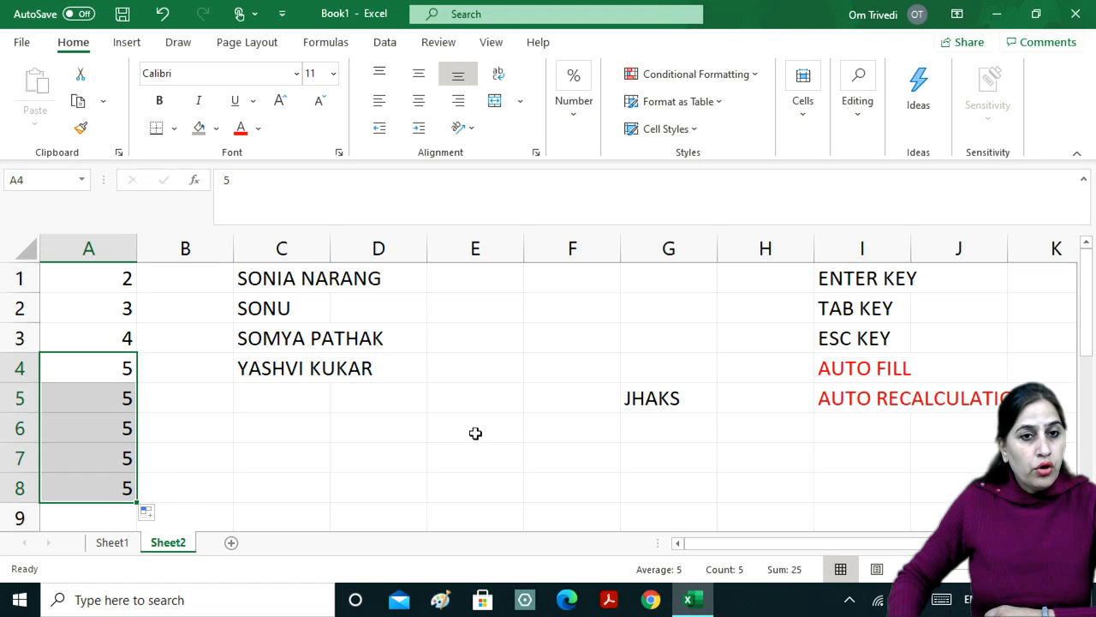
left_click(367, 370)
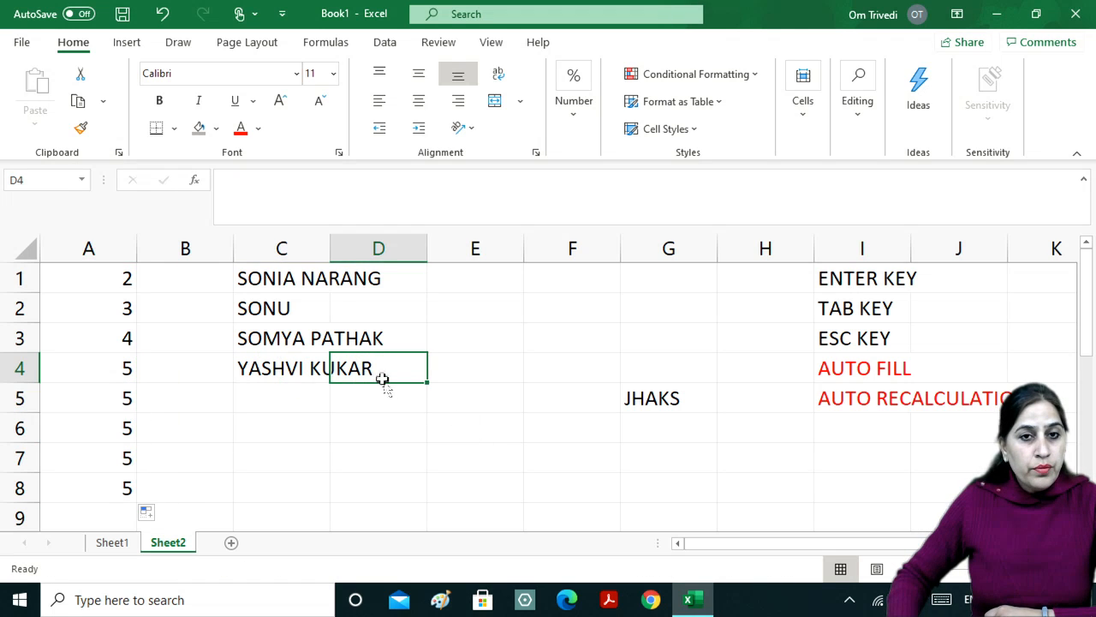
left_click(276, 370)
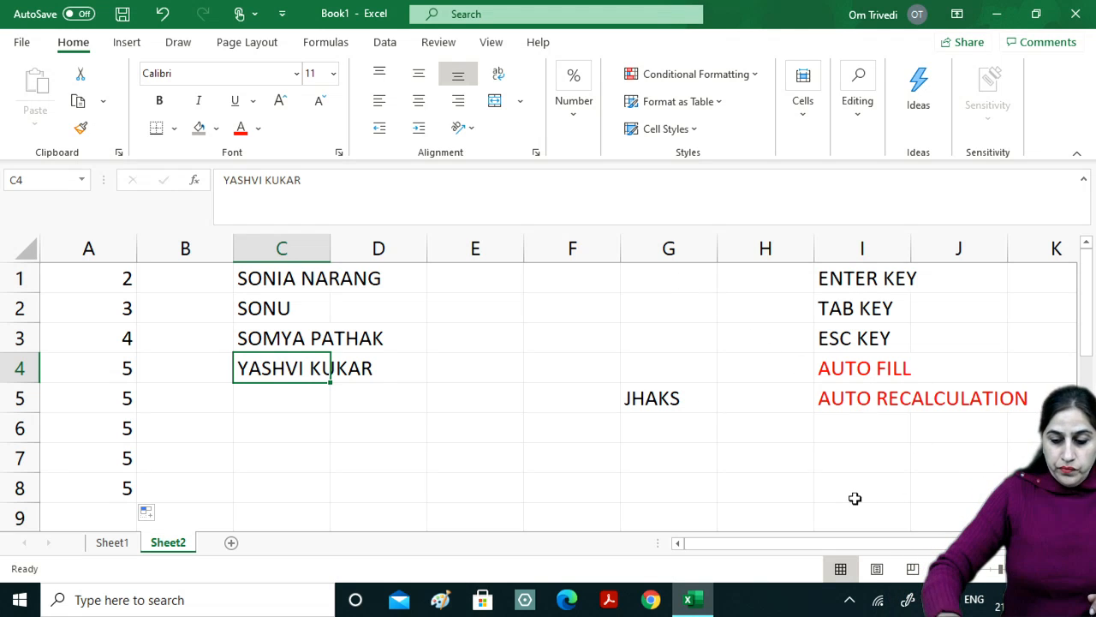
left_click_drag(762, 398, 959, 399)
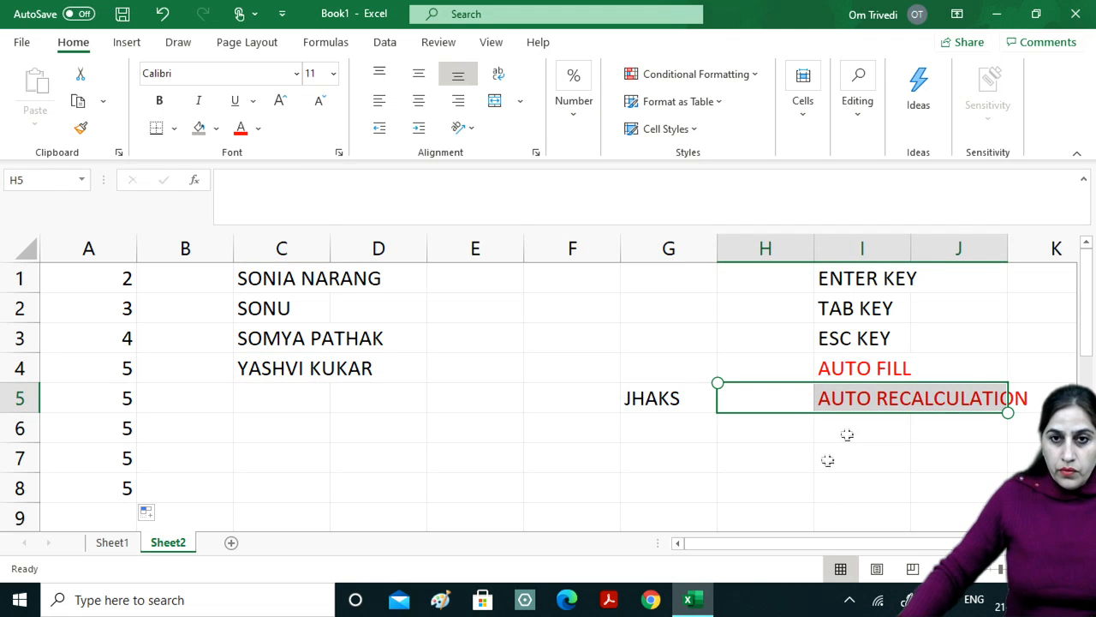
Enter the heading 'TO ADJUST THE CONTENTS IN A CELL' in cell G1.
left_click(690, 282)
type("TO ")
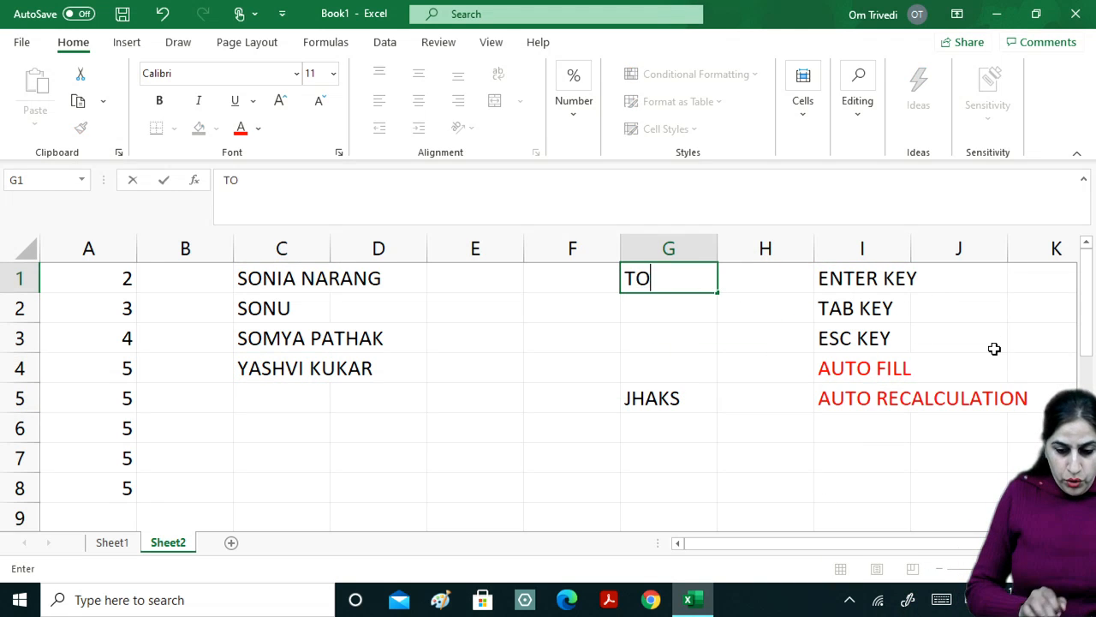
type("ADU")
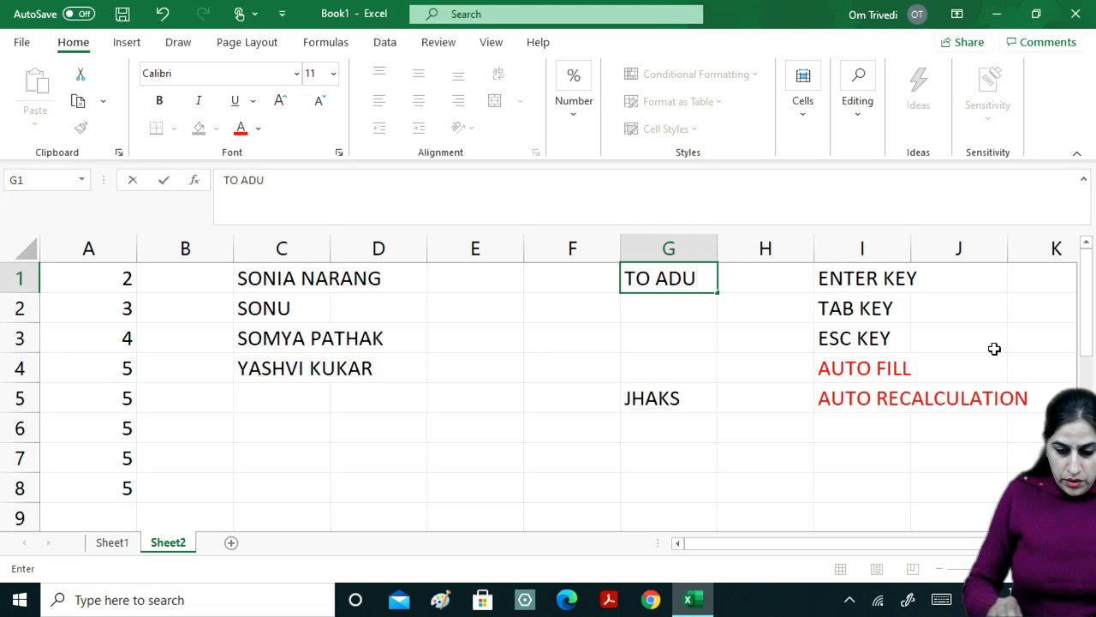
key("BackSpace")
type("JUST THE")
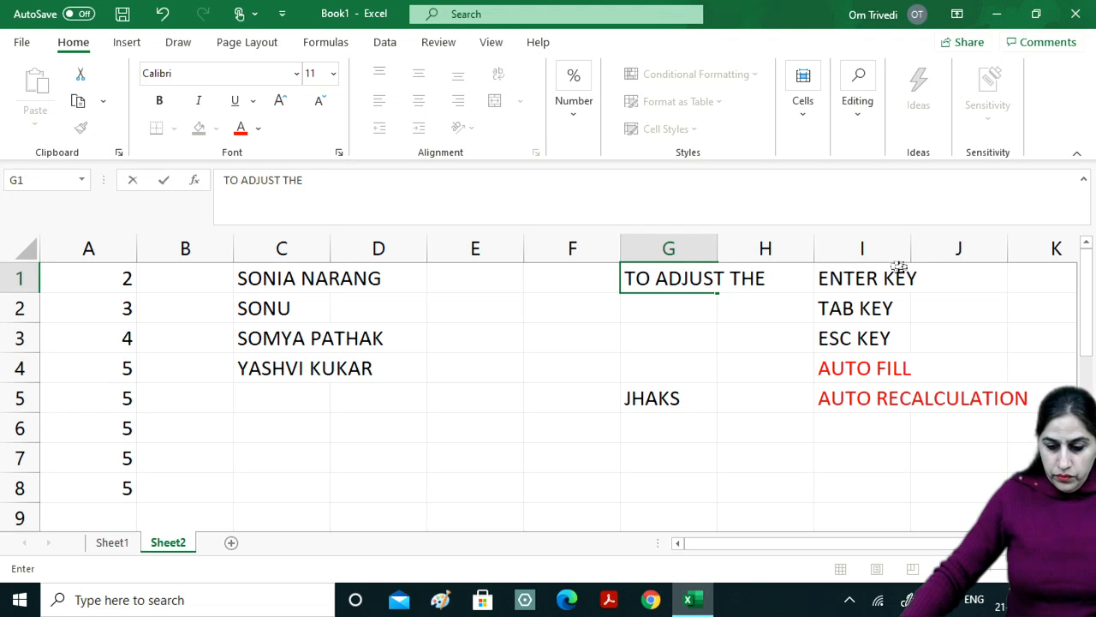
type("CON")
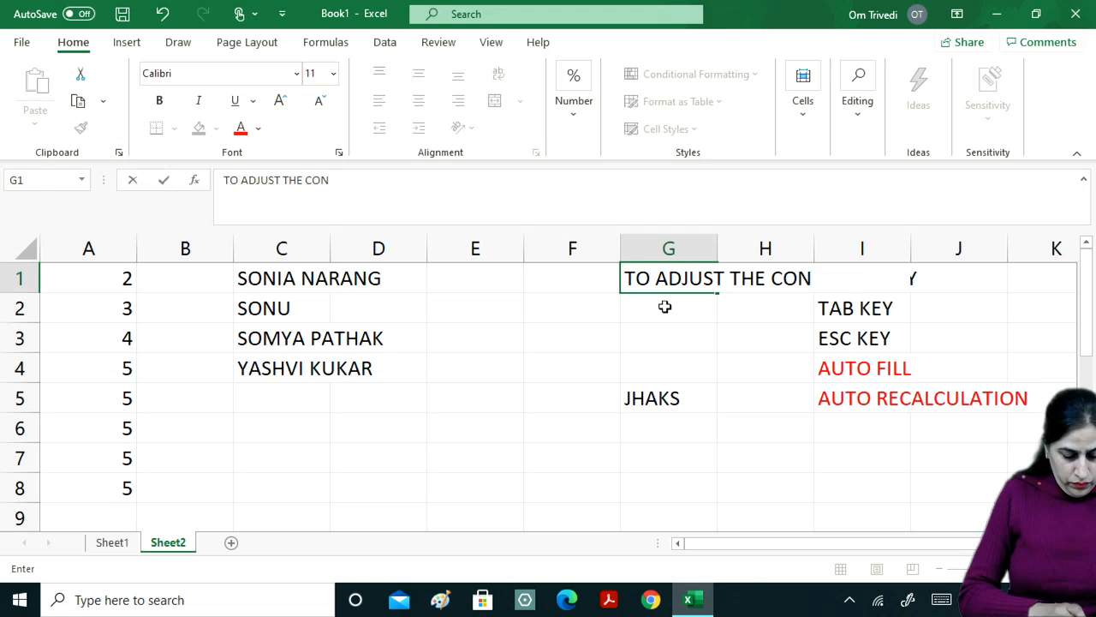
type("ETENTS")
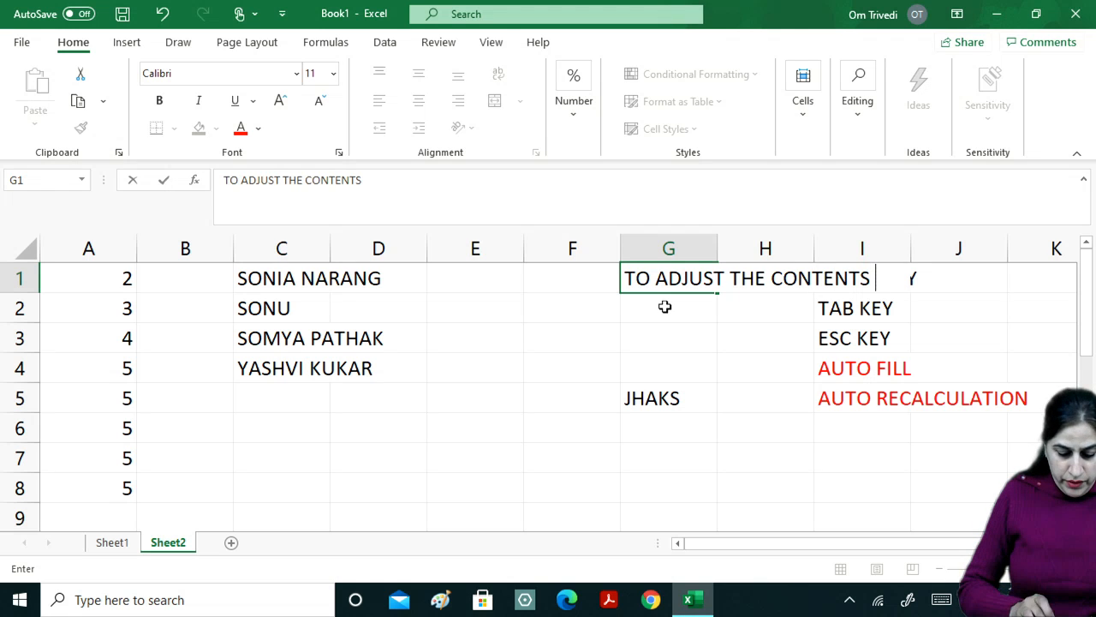
type(" IN A CELL")
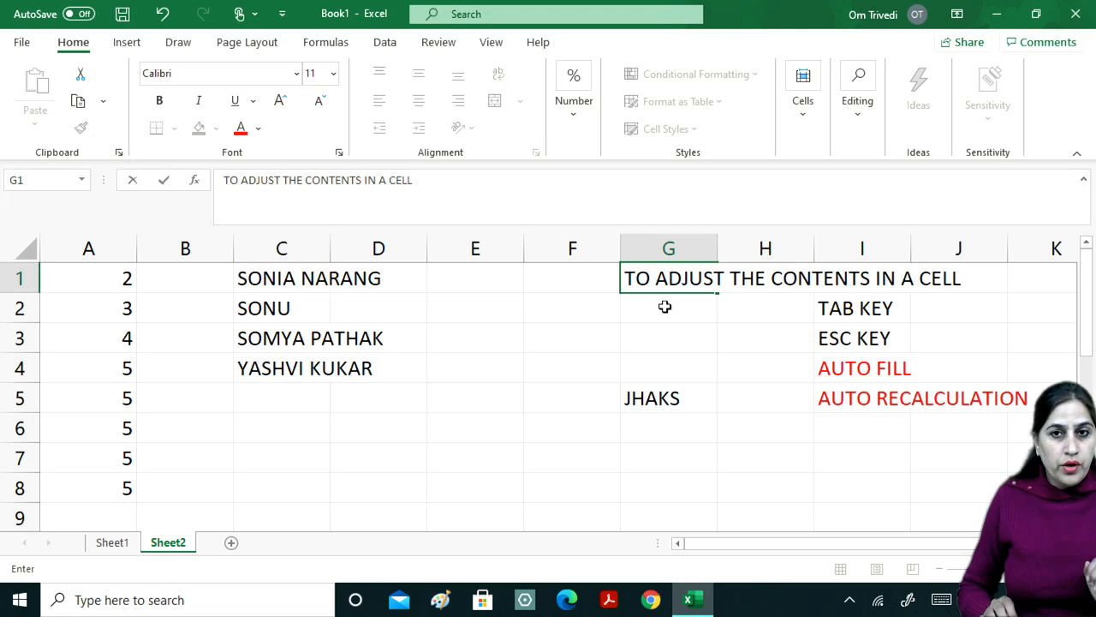
key("Return")
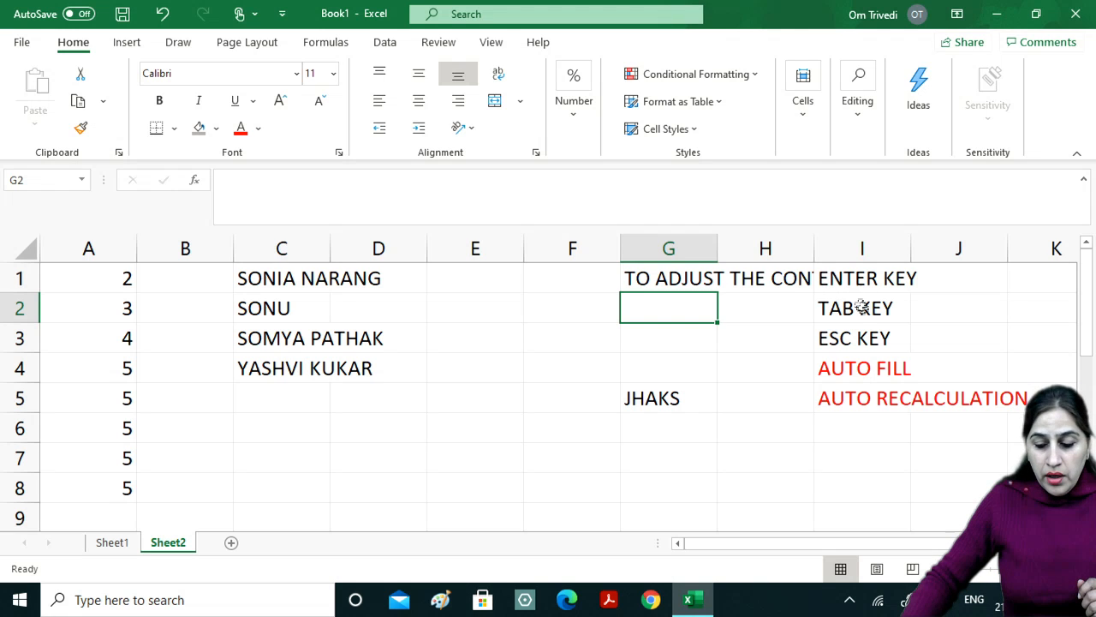
left_click(638, 280)
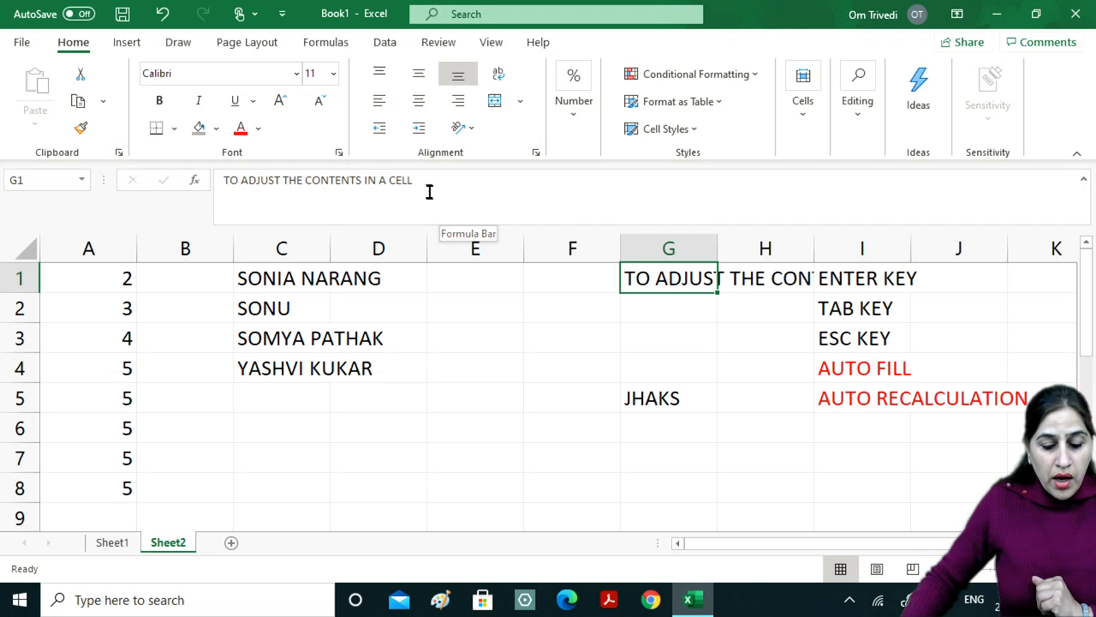
left_click_drag(414, 180, 224, 180)
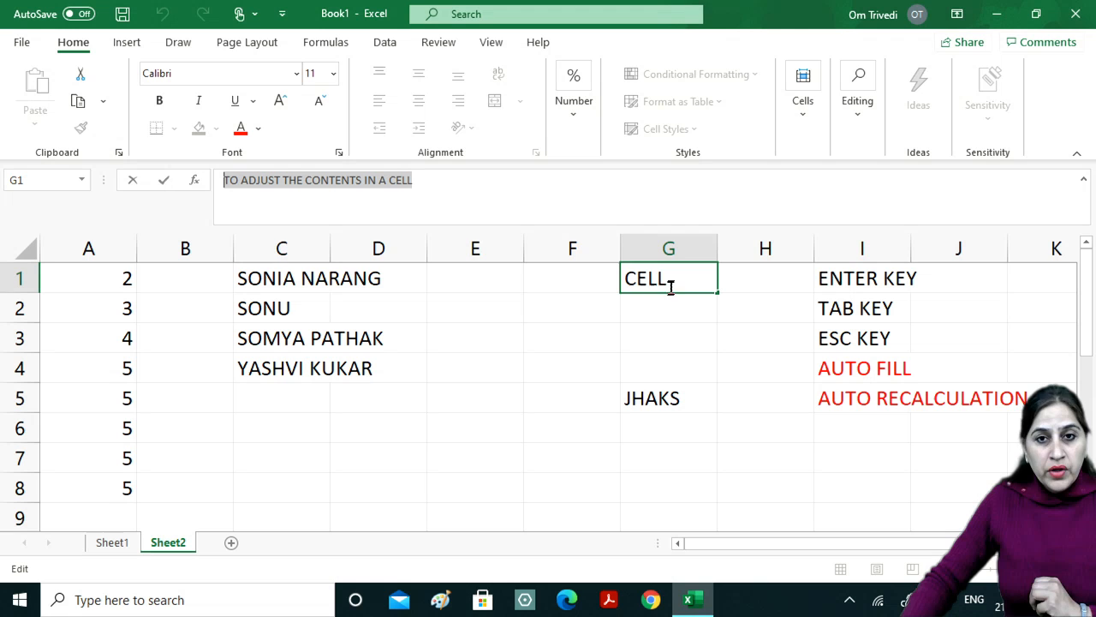
left_click(695, 387)
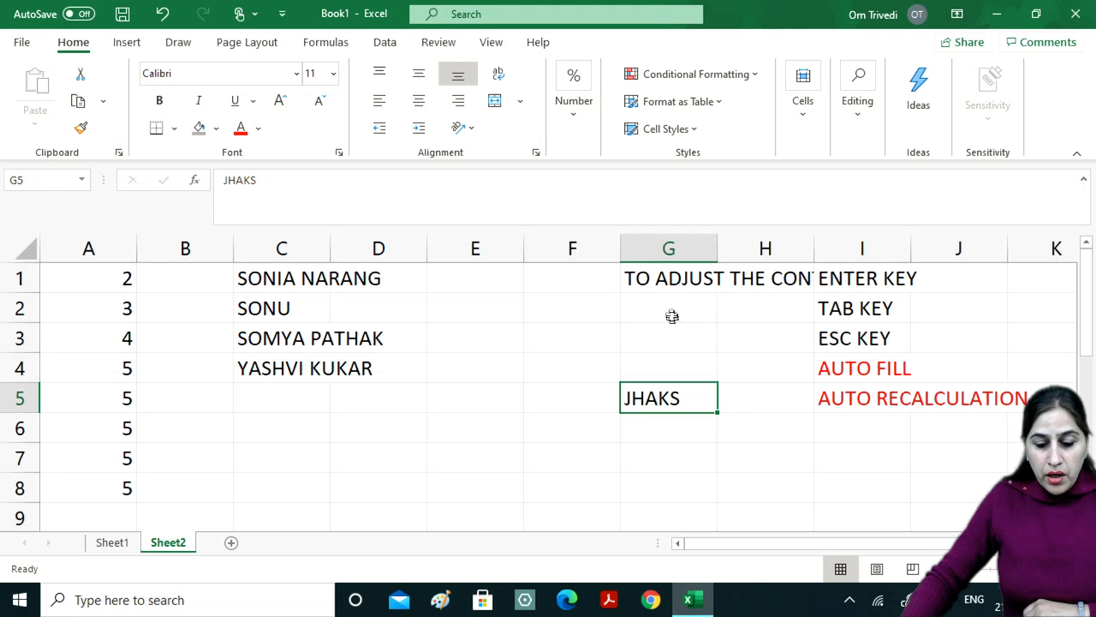
left_click(673, 280)
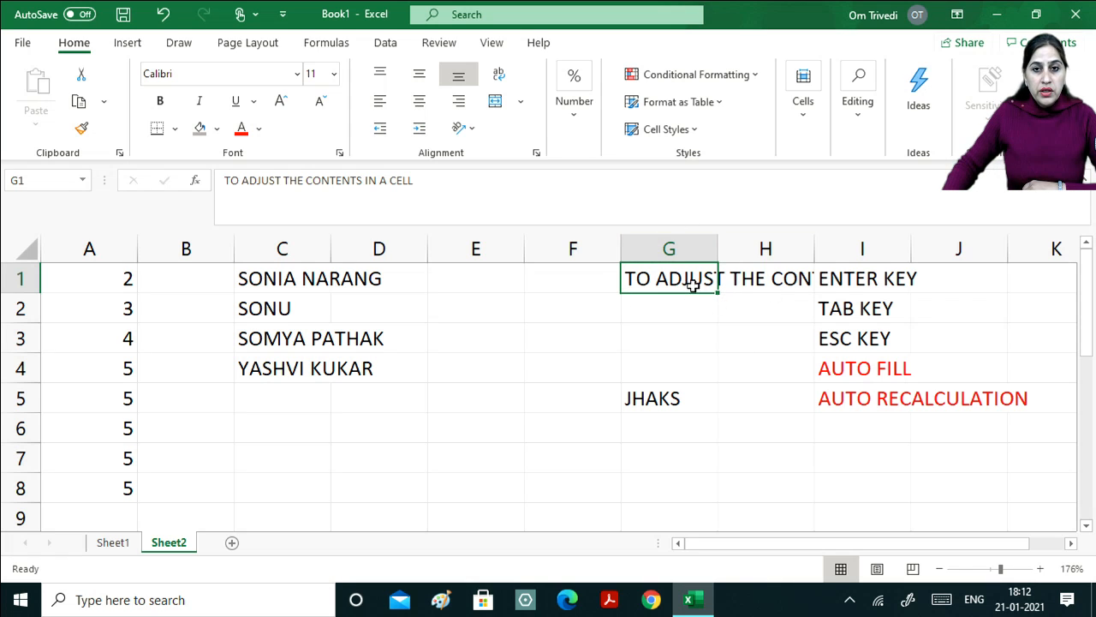
AutoFit column G so the full G1 heading is visible.
double_click(717, 246)
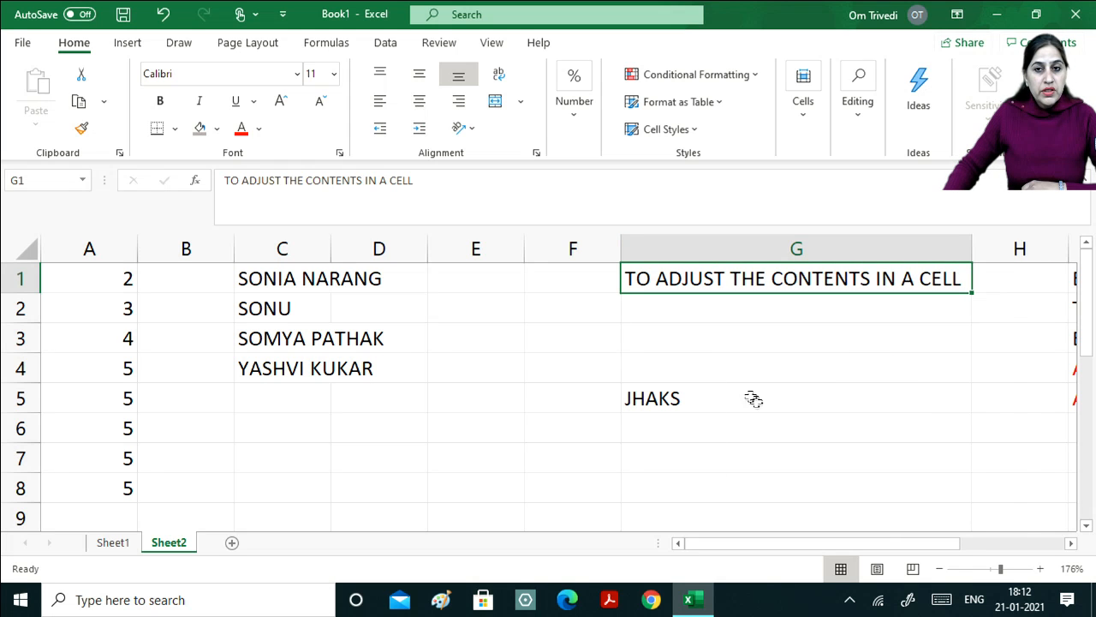
left_click(1071, 543)
left_click(1070, 543)
left_click(1071, 543)
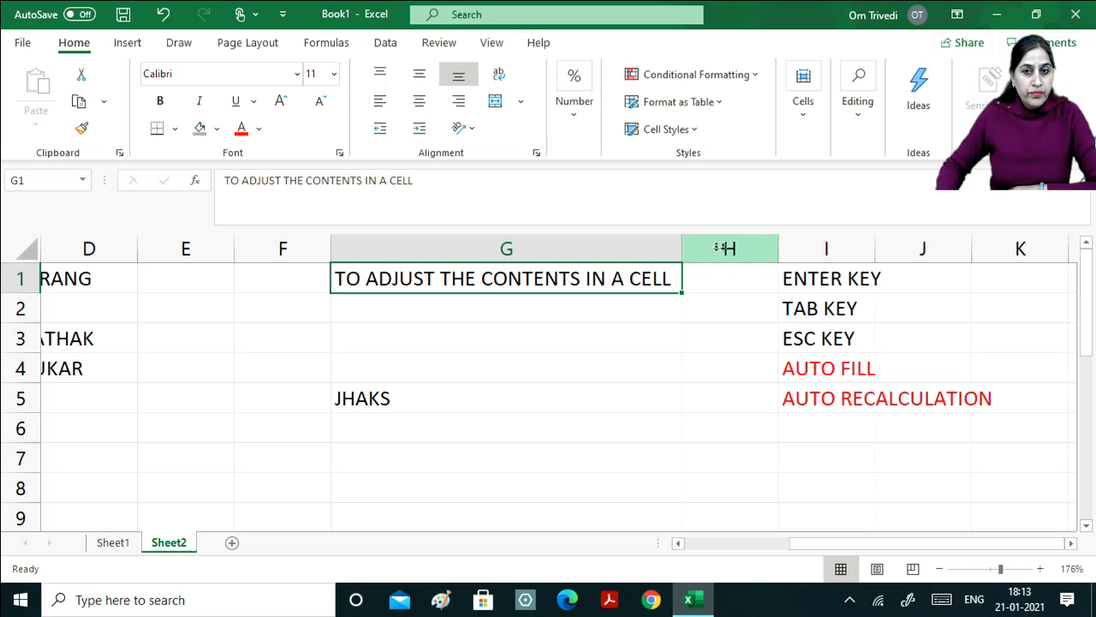
AutoFit column I so 'AUTO RECALCULATION' in I5 fits within its cell.
left_click(850, 286)
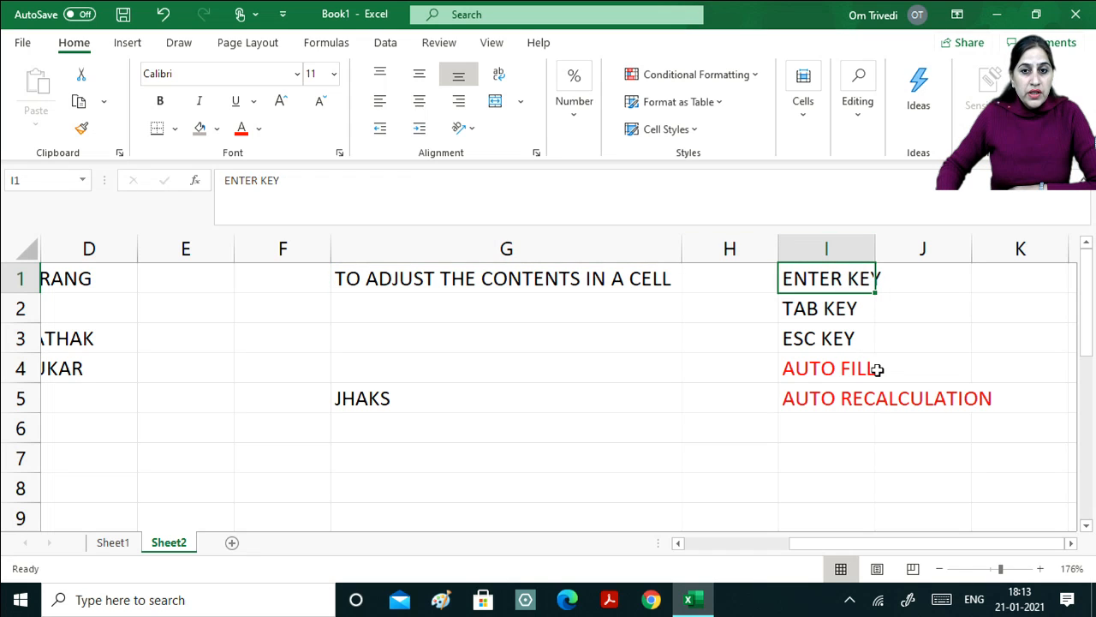
left_click(863, 401)
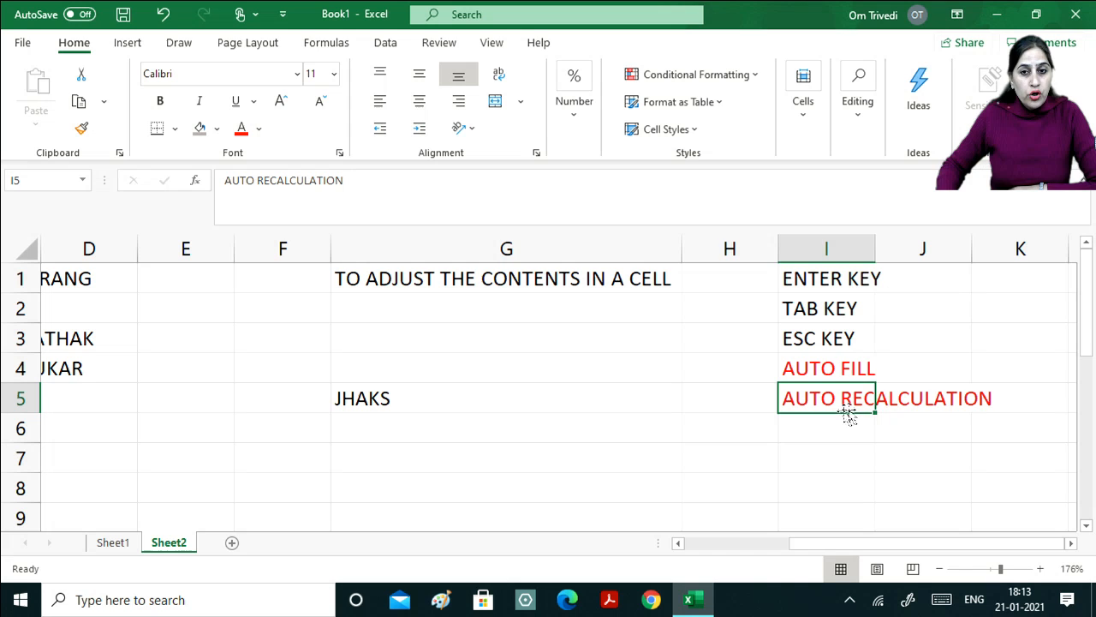
double_click(875, 245)
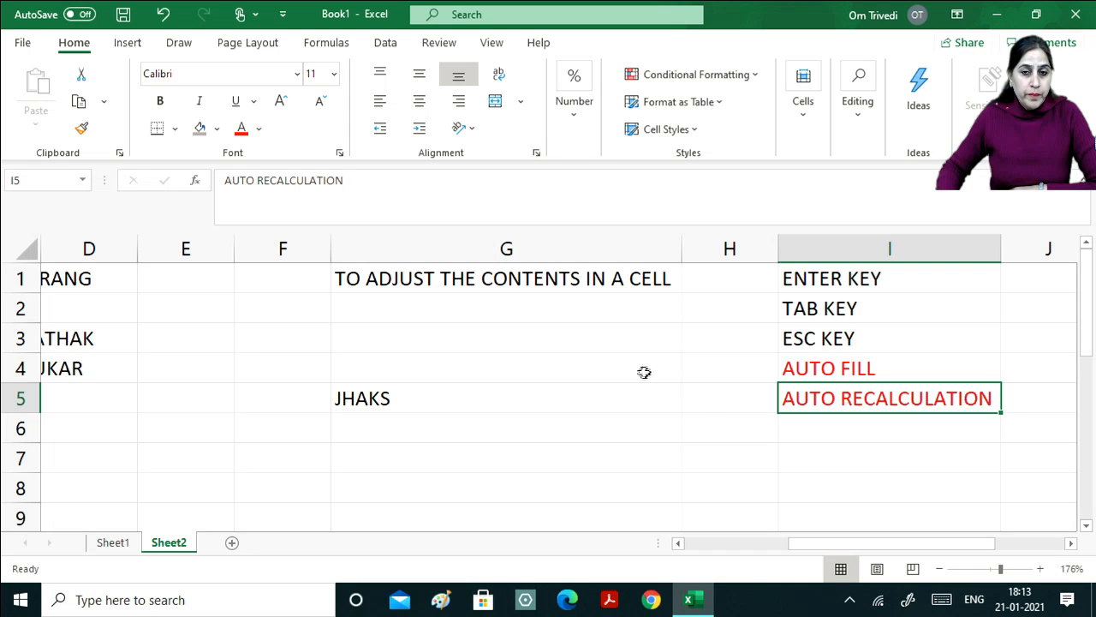
left_click(877, 276)
left_click(894, 407)
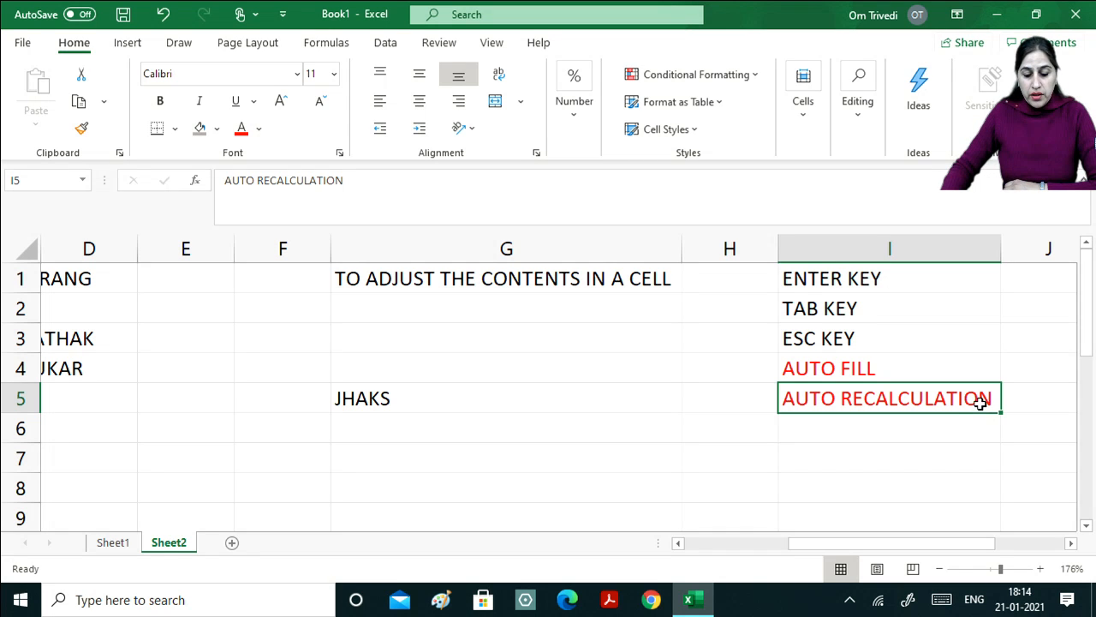
Enter the numbers 3, 4, 5 and 6 into cells E1 through E4.
left_click(221, 269)
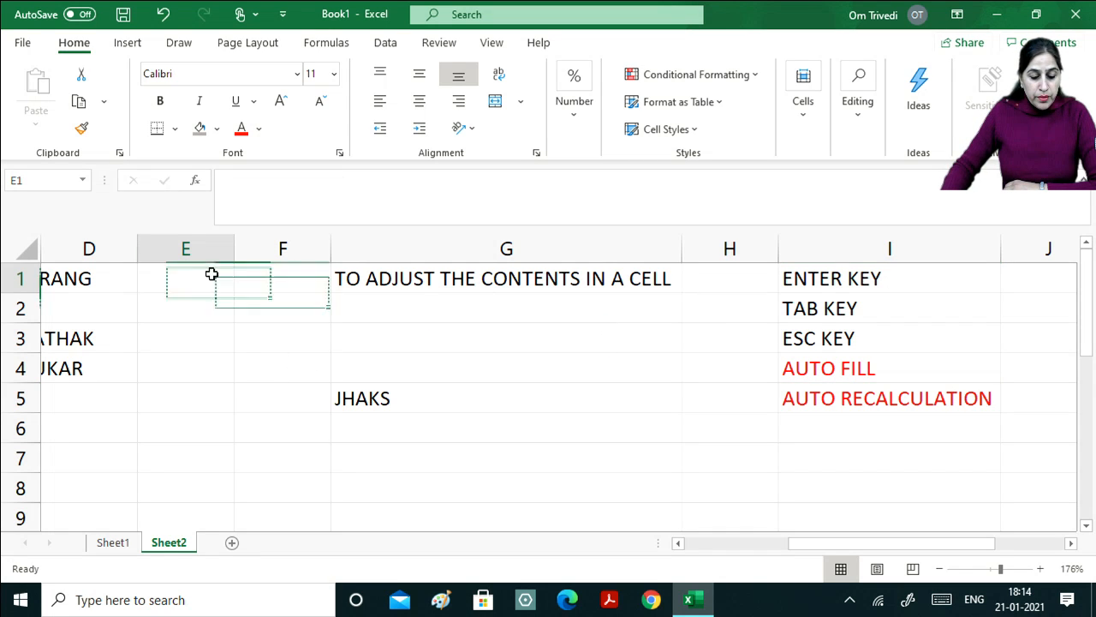
type("3")
key("Return")
type("4")
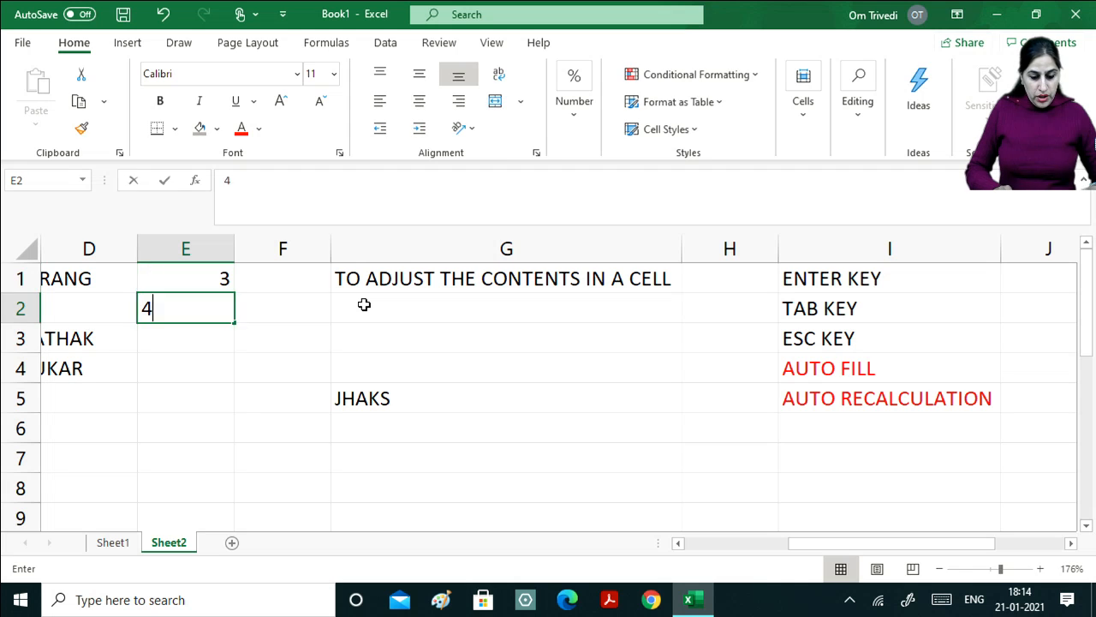
key("Return")
type("5")
key("Return")
type("6")
key("Return")
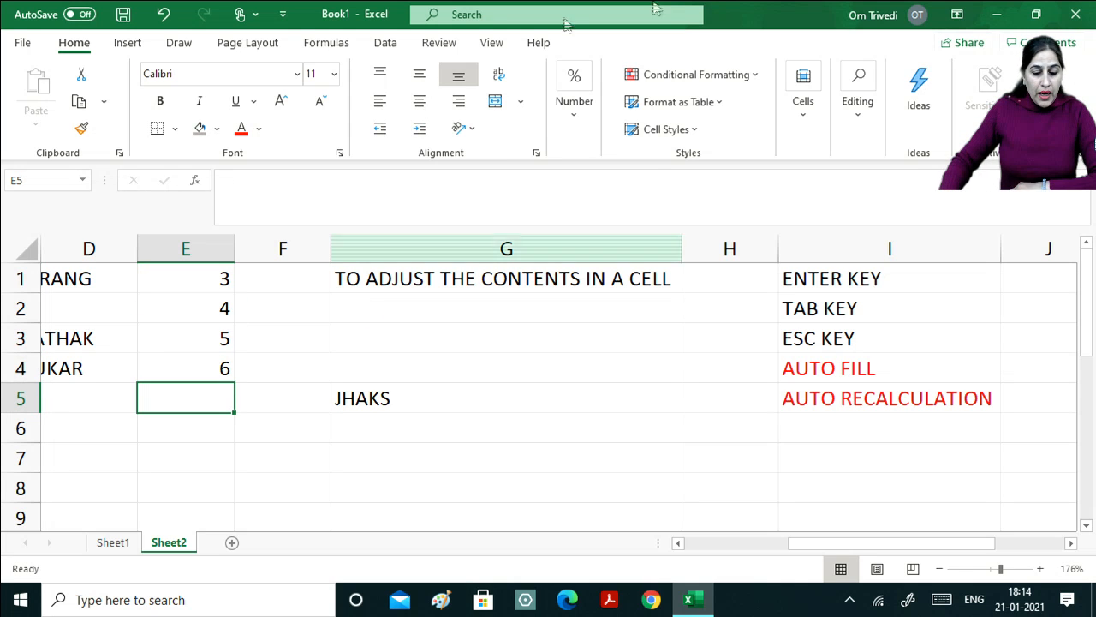
AutoFit column E, then drag its border to make it noticeably wider.
left_click(212, 277)
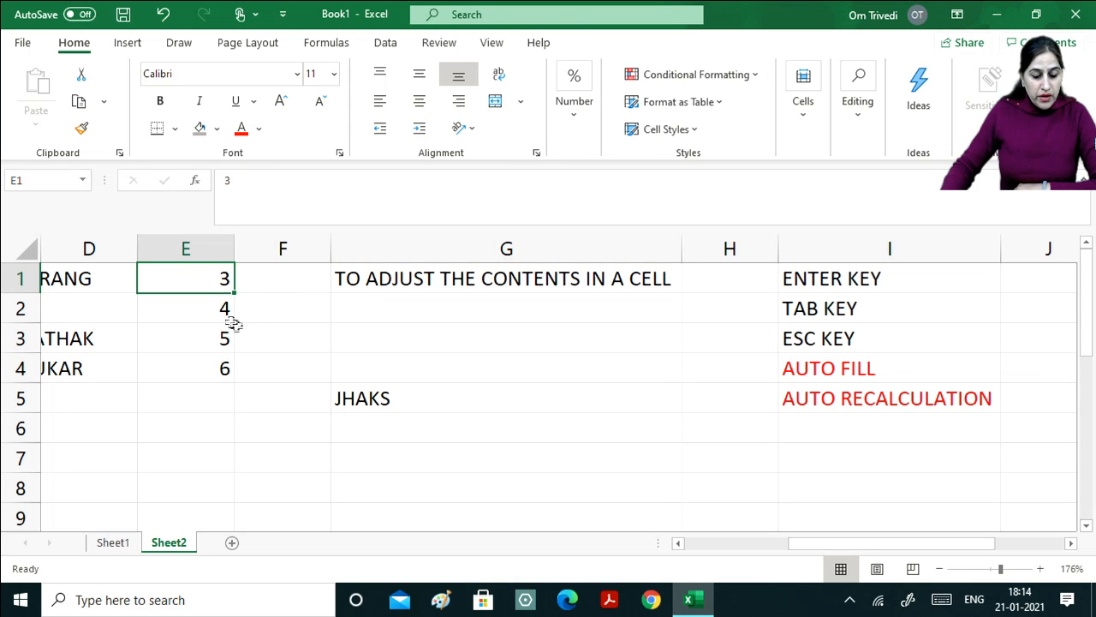
left_click(217, 310)
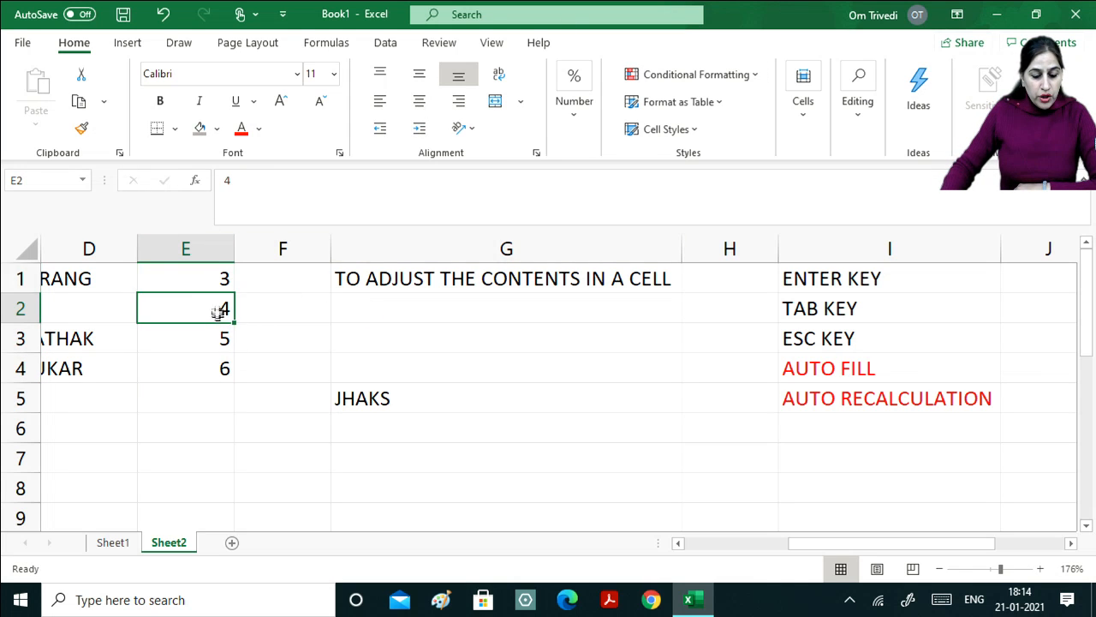
double_click(234, 249)
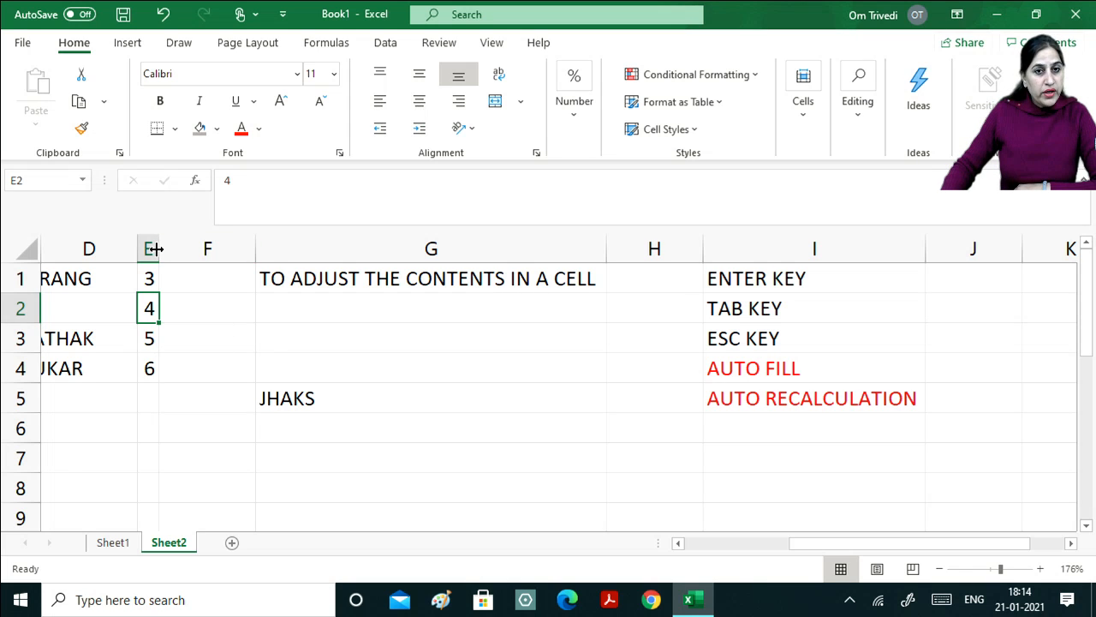
left_click_drag(159, 251, 269, 247)
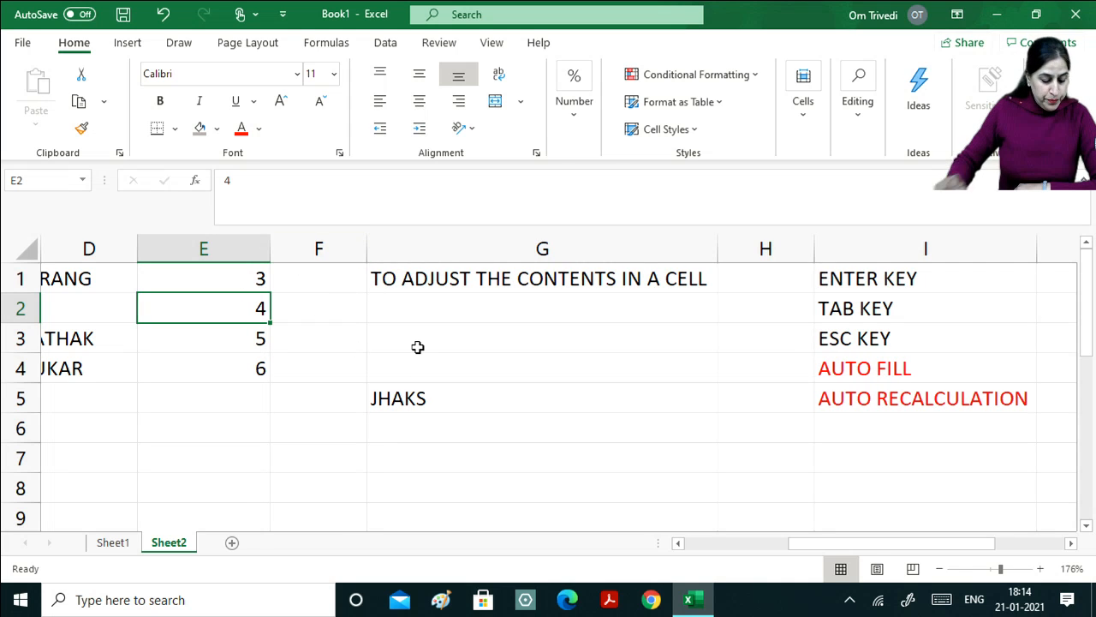
key("Home")
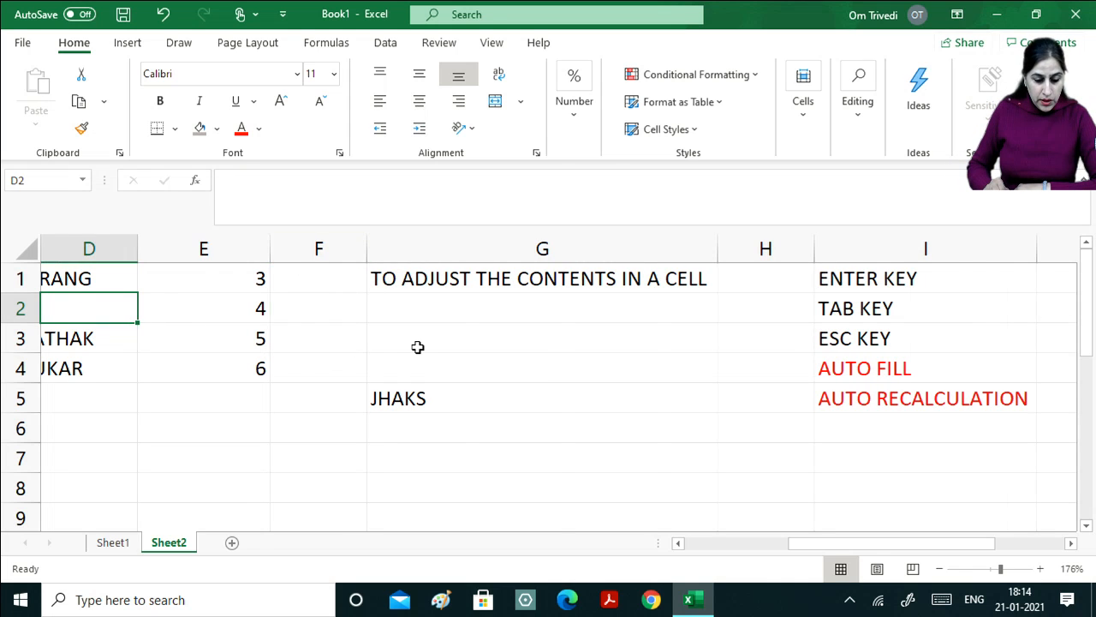
key("Up")
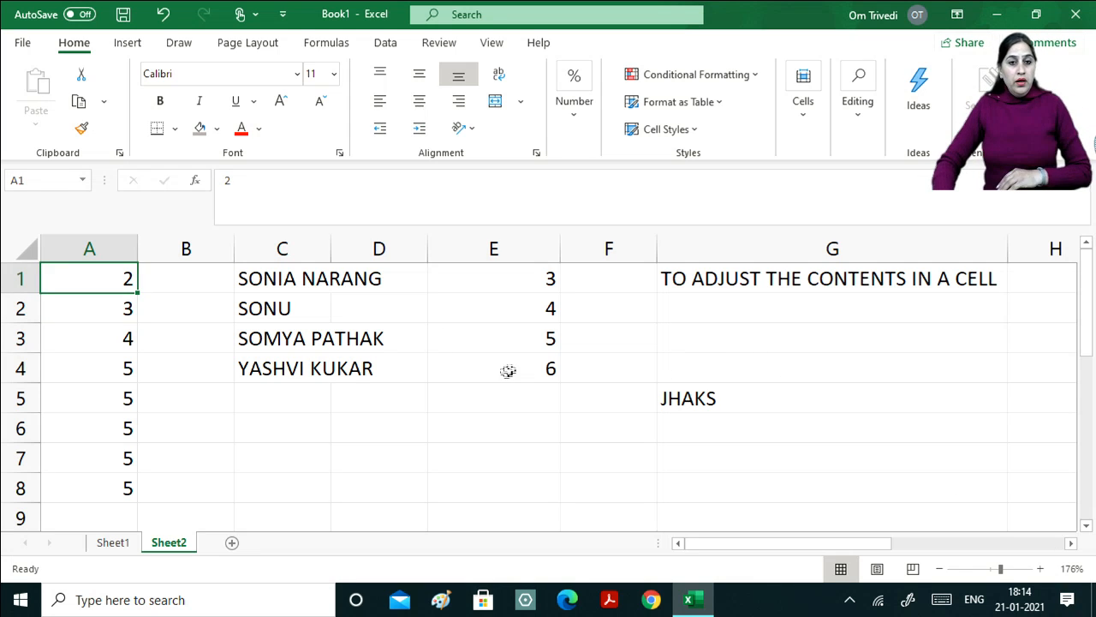
Select the name in C4 and AutoFit column C so all full names fit.
left_click(122, 370)
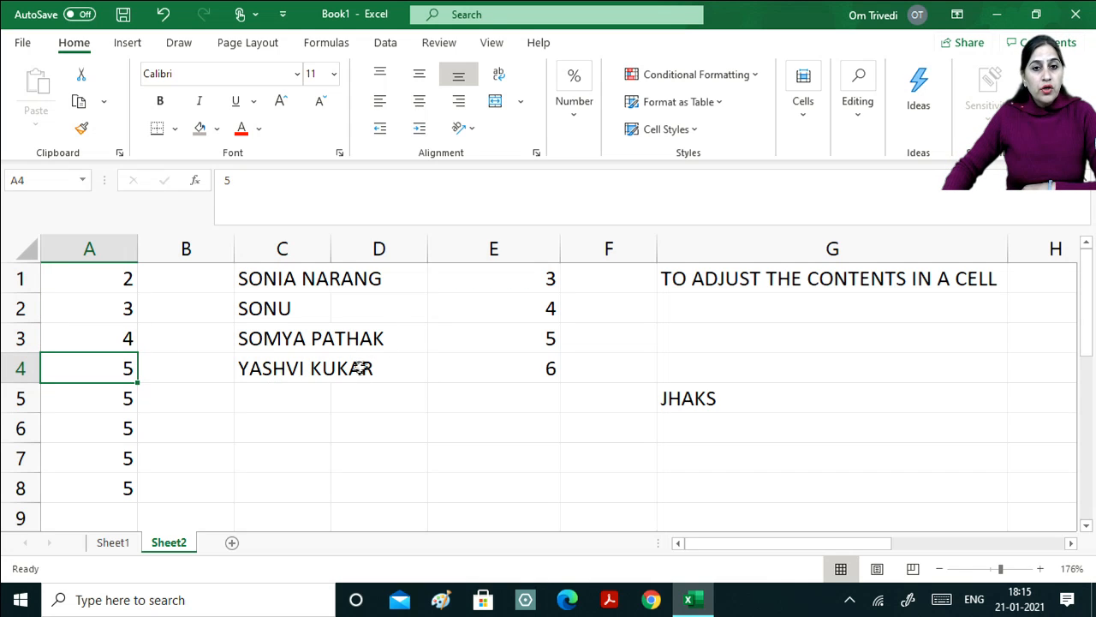
left_click(350, 370)
left_click(303, 377)
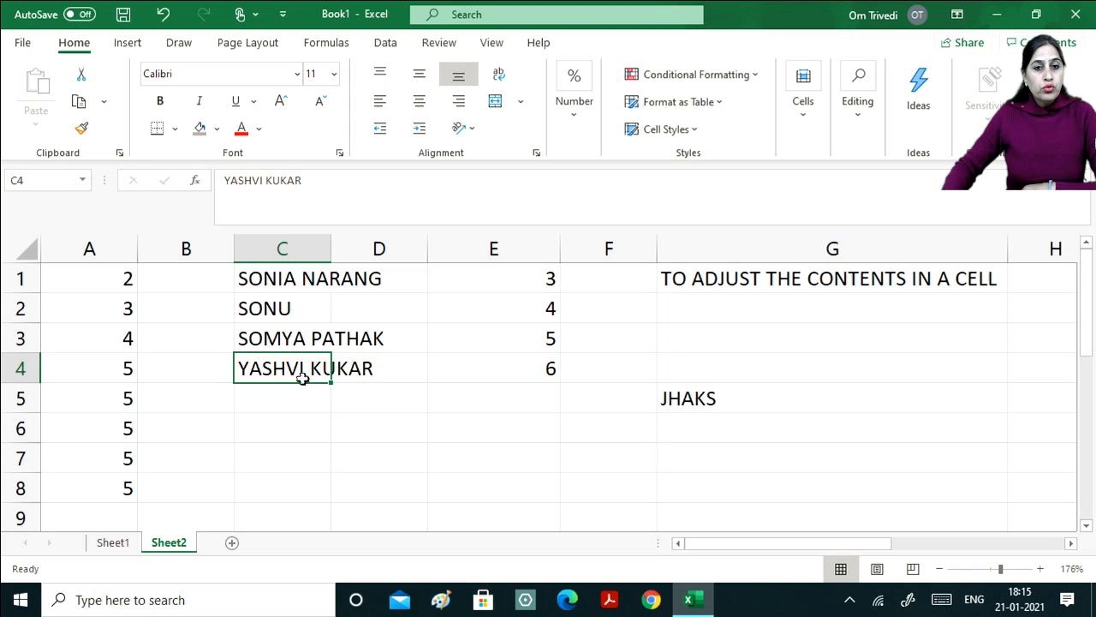
double_click(330, 248)
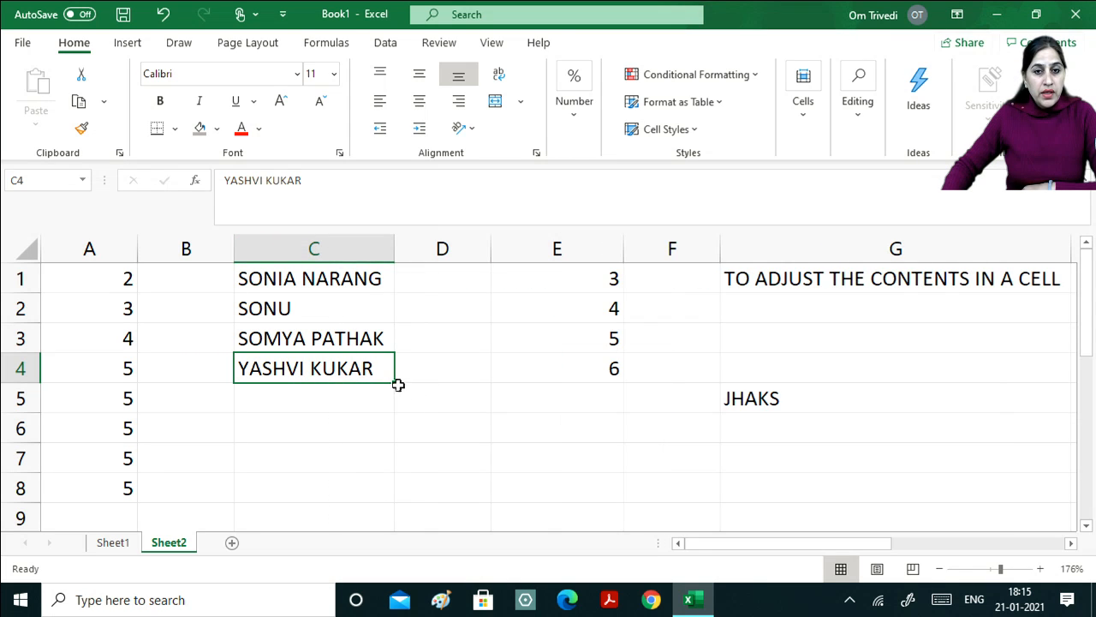
left_click_drag(395, 383, 392, 426)
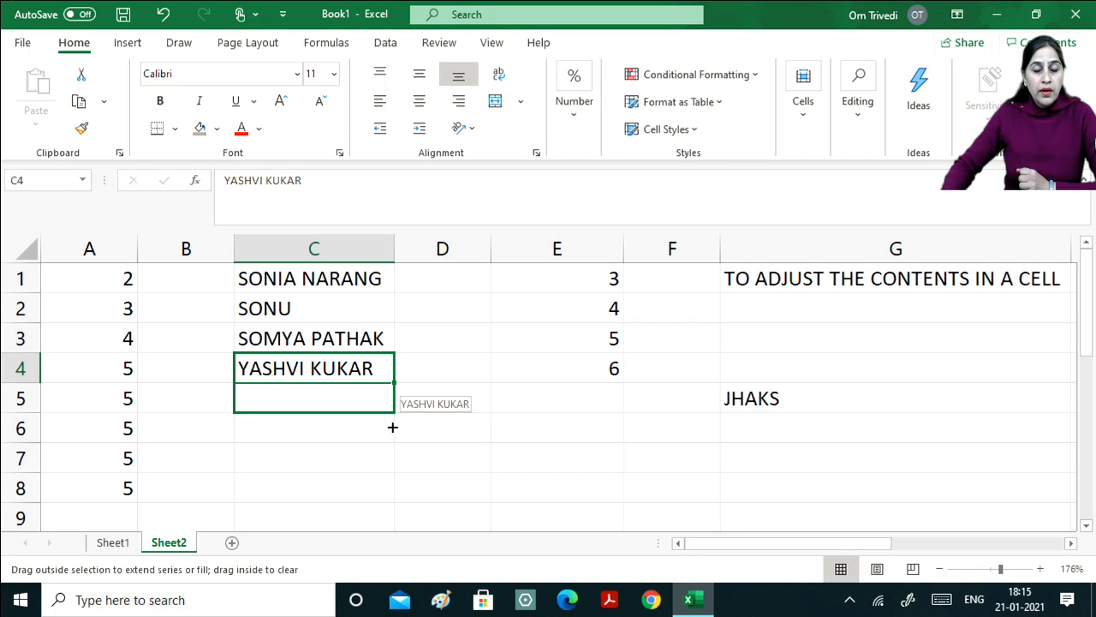
Fill the name in C4 down into cells C5 through C8.
left_click_drag(392, 426, 393, 427)
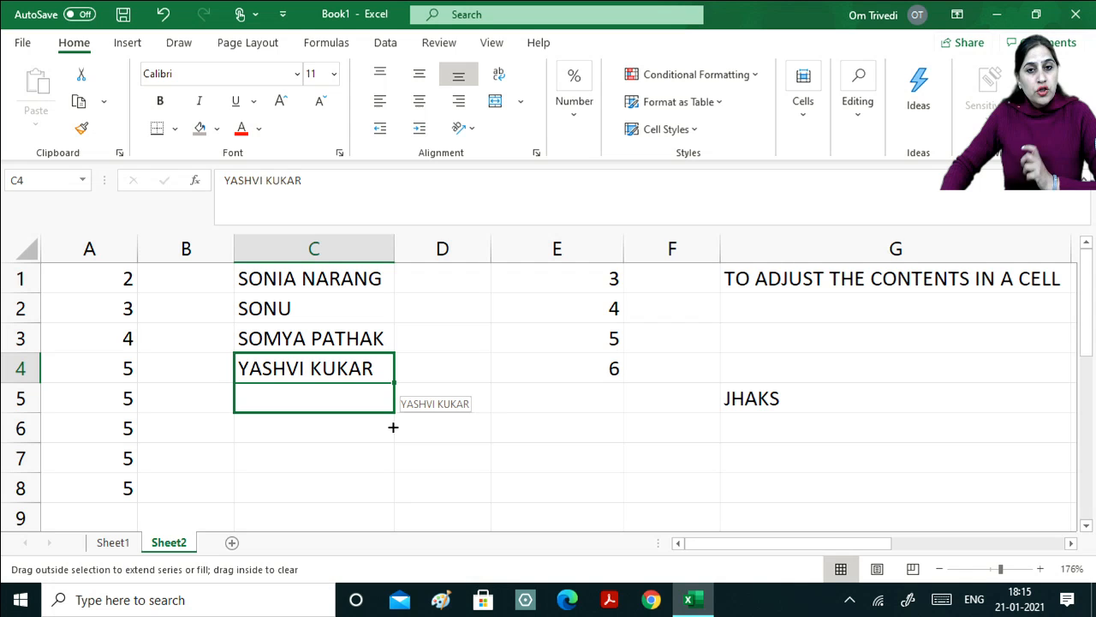
left_click_drag(393, 426, 405, 495)
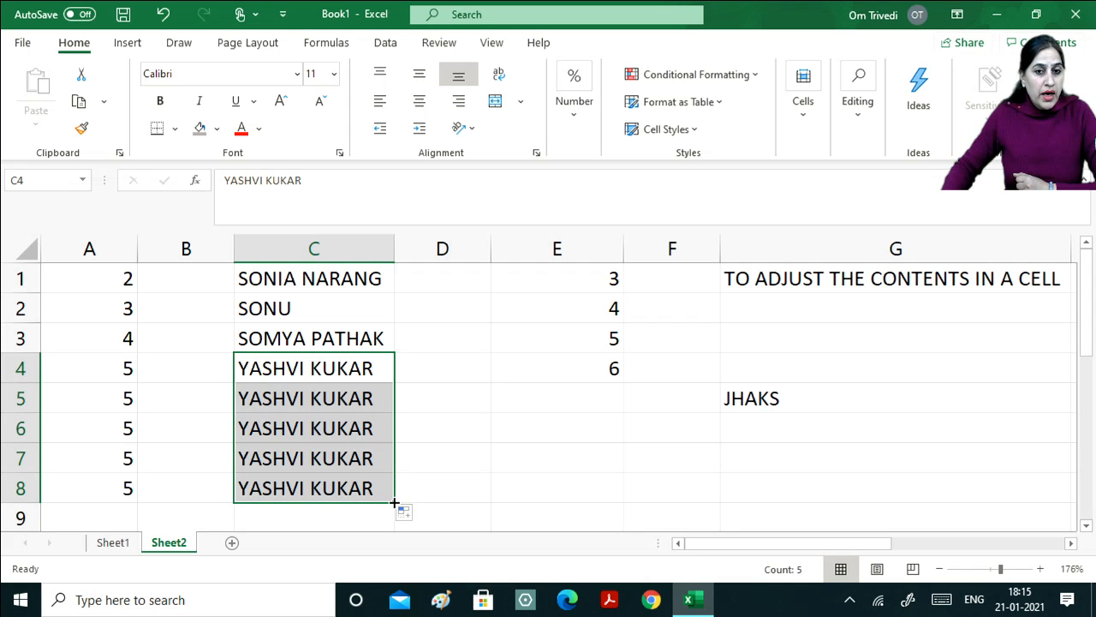
Enter 2 and 4 in D3:D4 and fill the even series down to 12 in D8.
left_click(484, 341)
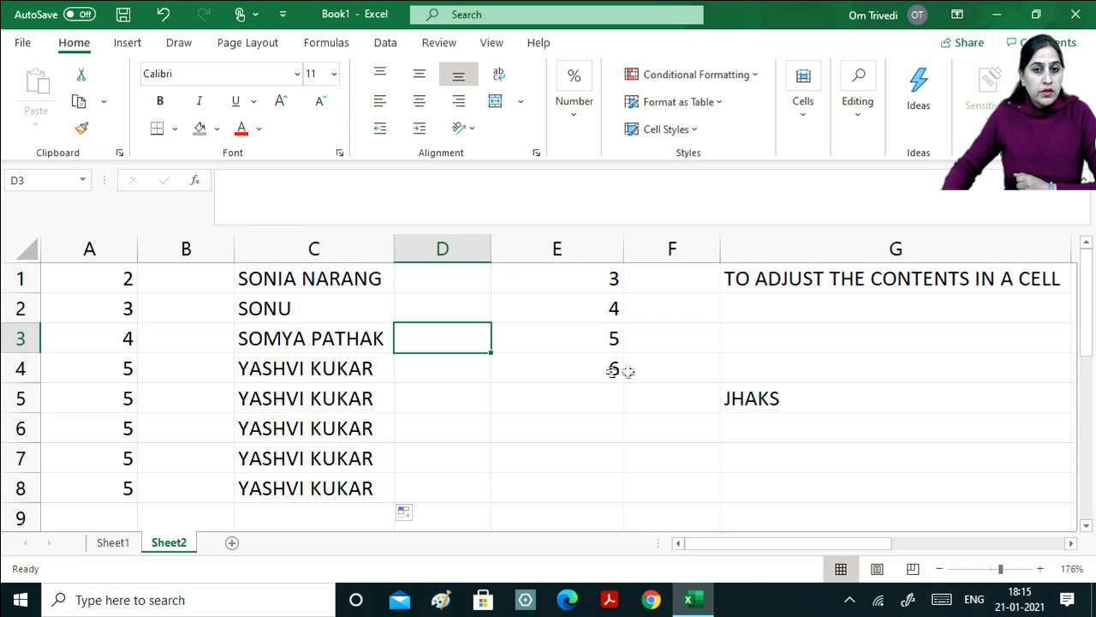
type("2")
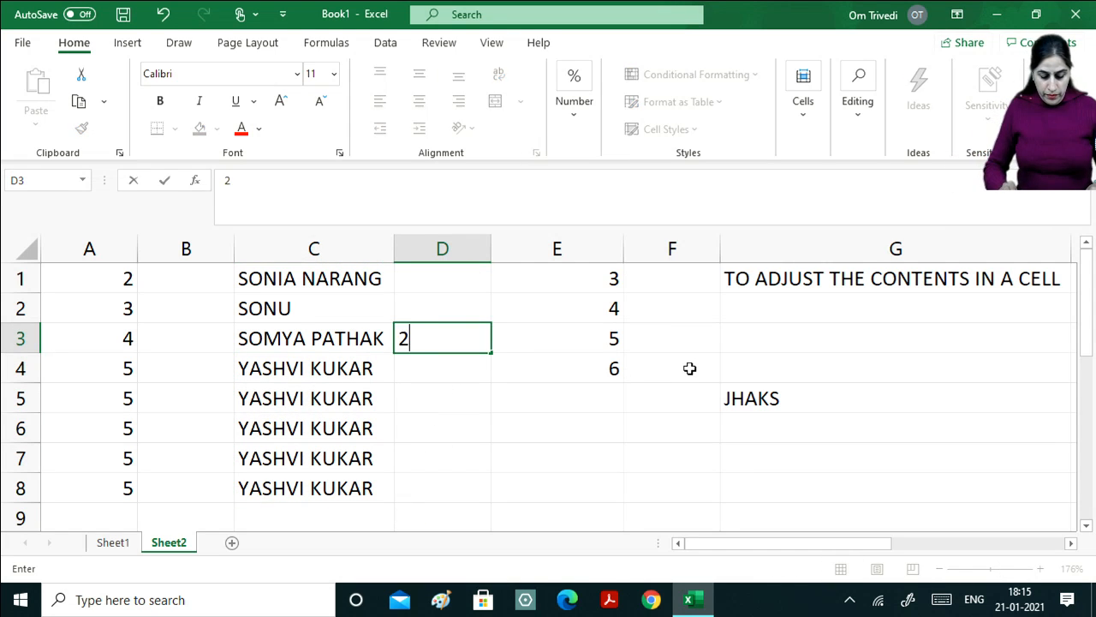
key("Return")
type("4")
key("Return")
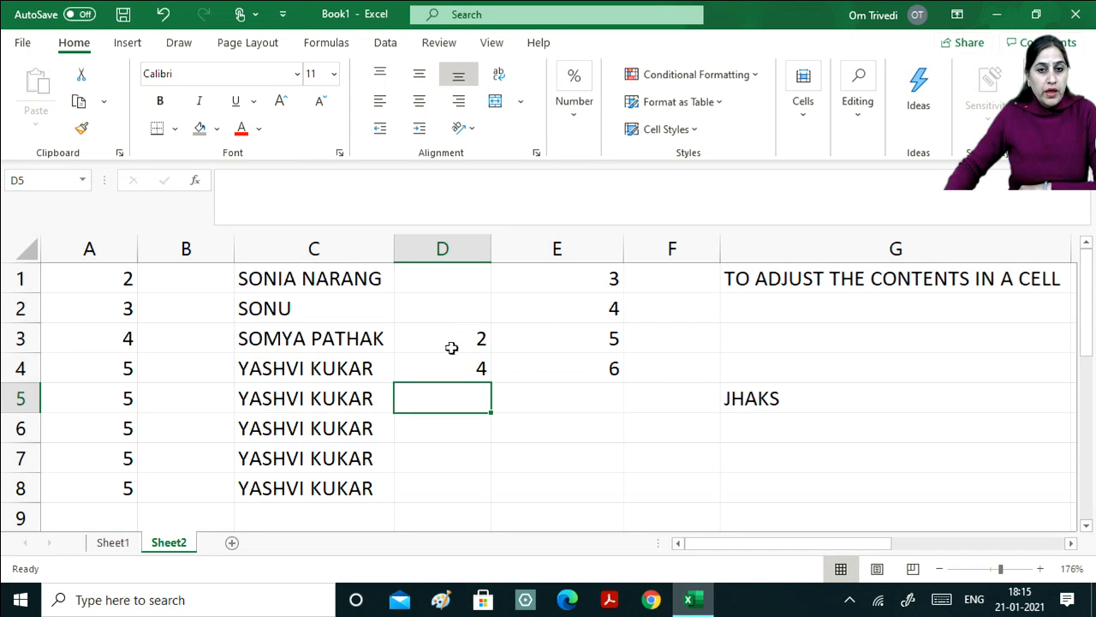
left_click_drag(452, 347, 495, 501)
left_click(496, 390)
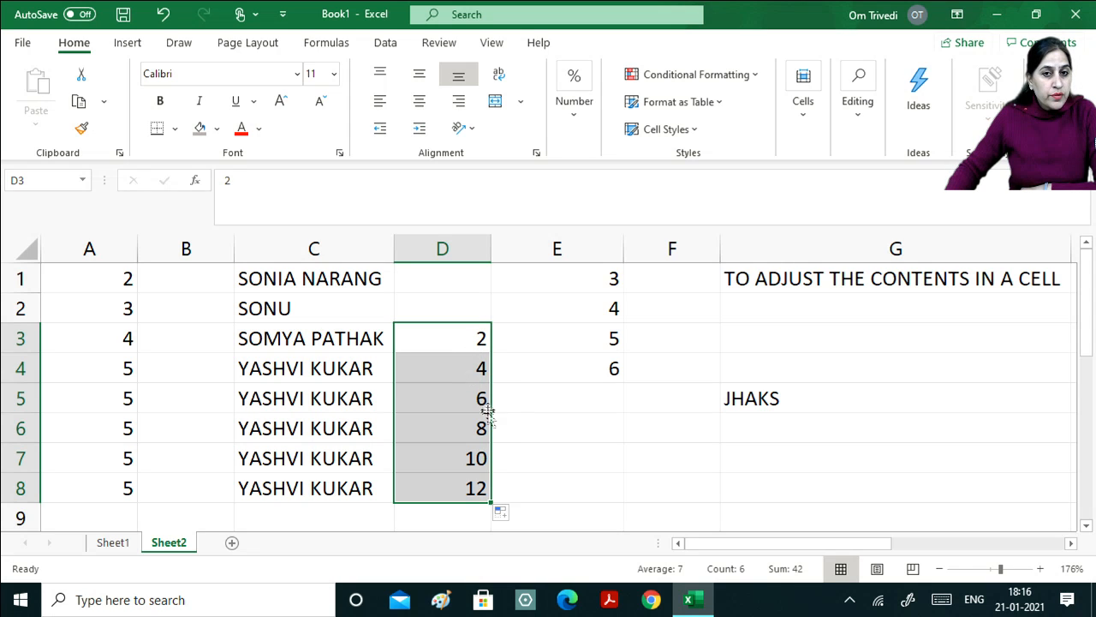
left_click(525, 343)
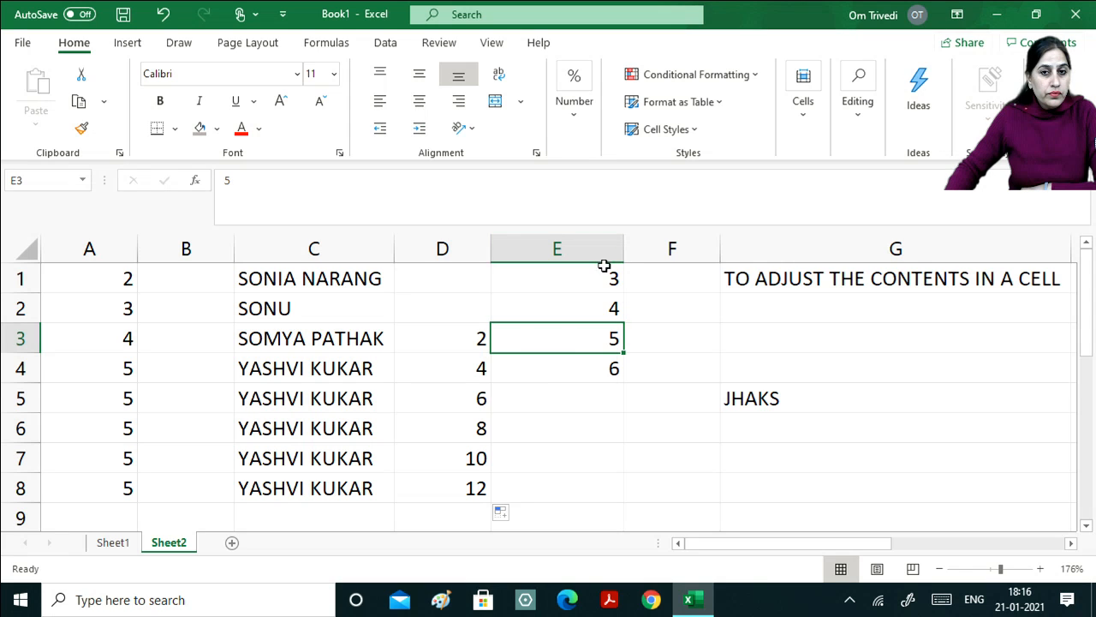
Replace E1:E4 with 1 and 4, then fill the step-of-three series to 19 in E7.
left_click_drag(600, 276, 614, 373)
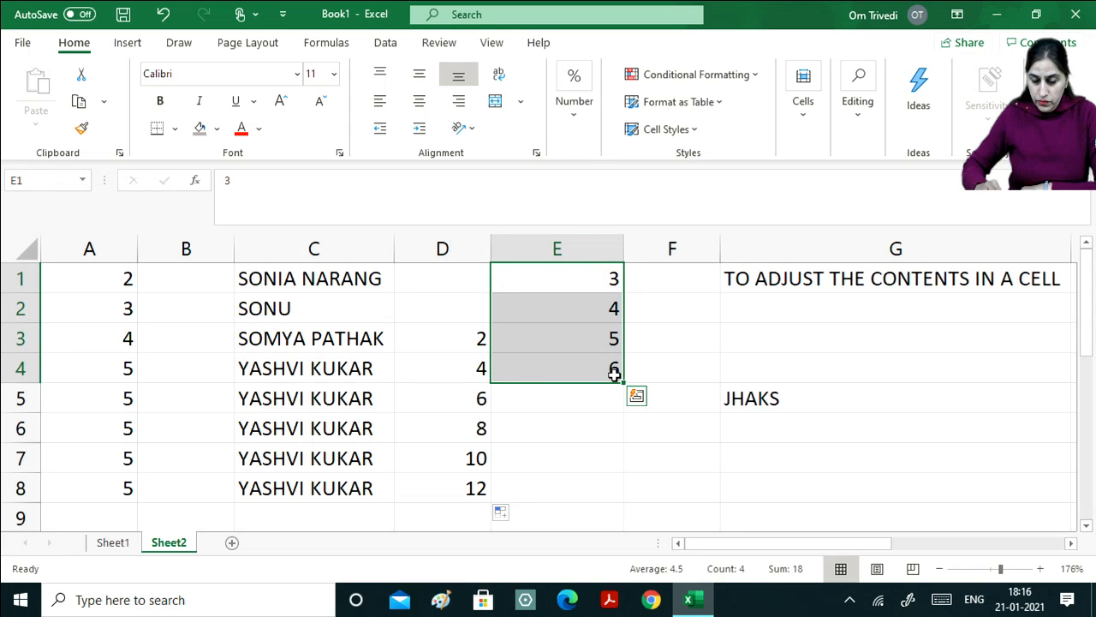
key("Delete")
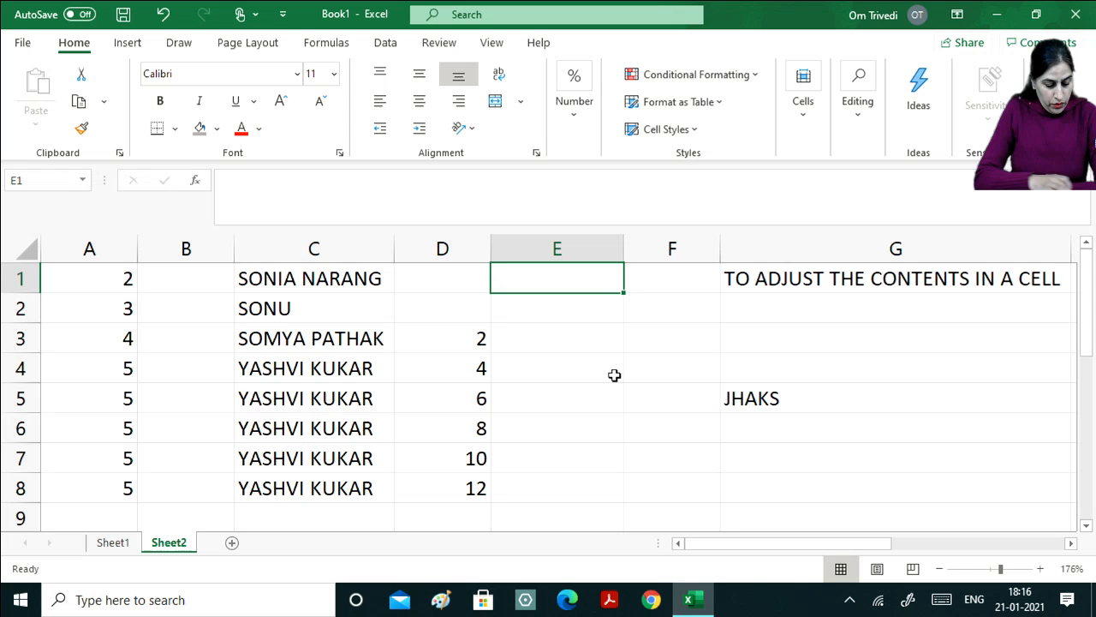
type("1")
key("Return")
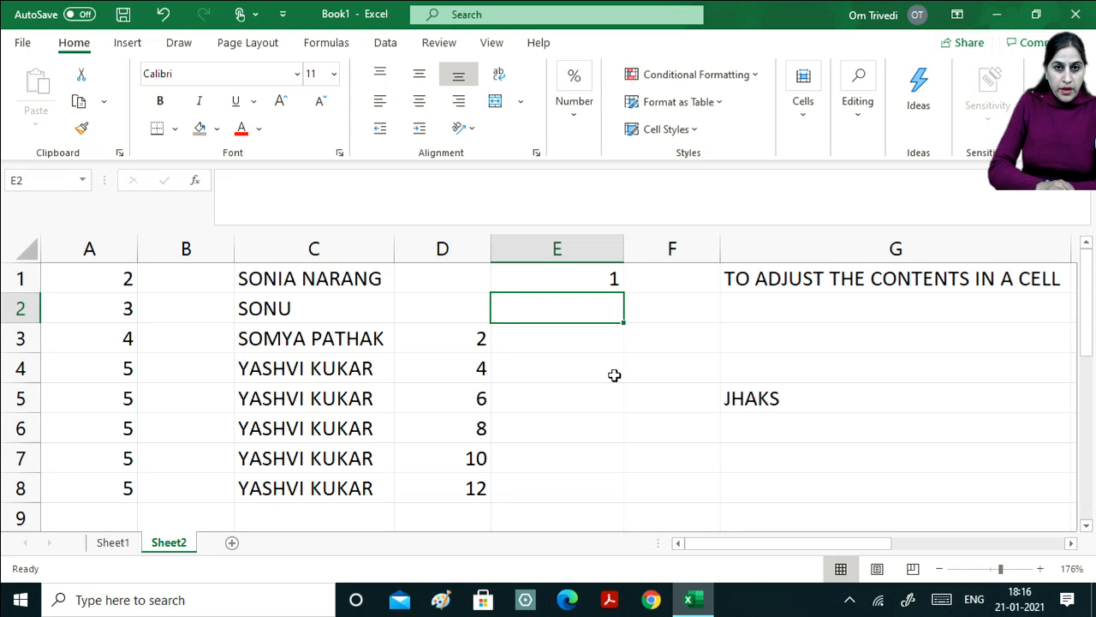
type("4")
key("Return")
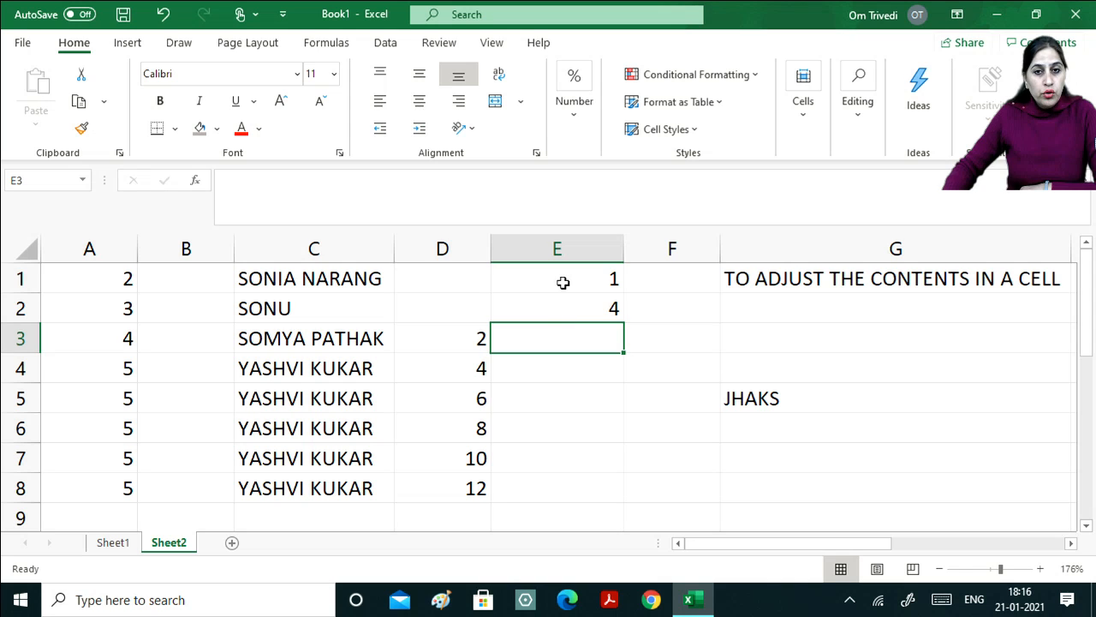
left_click_drag(563, 283, 573, 311)
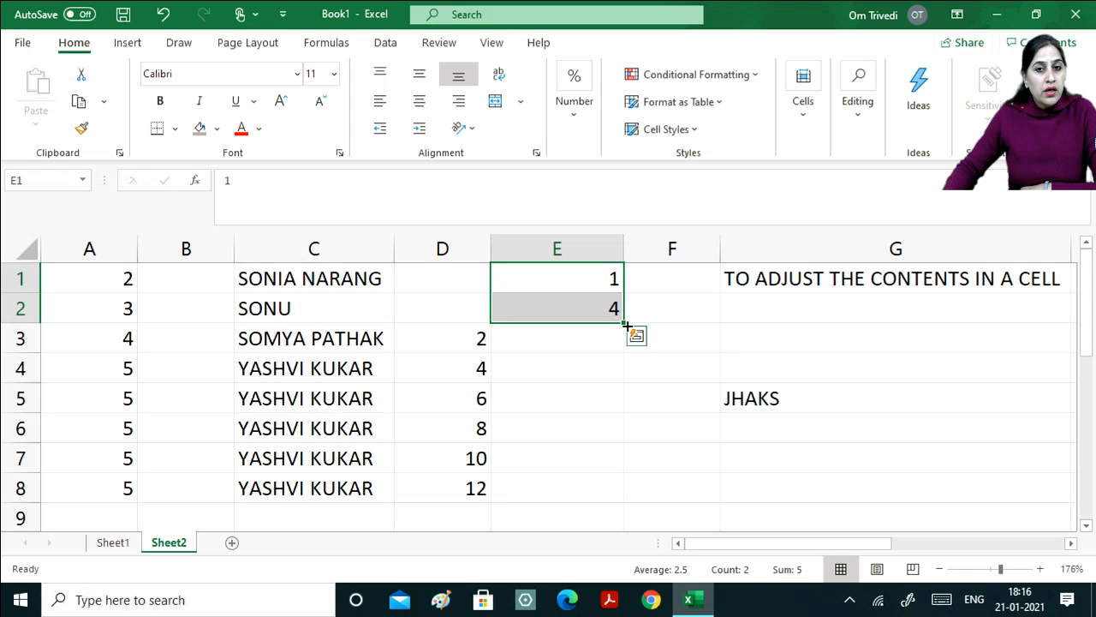
left_click_drag(626, 323, 597, 476)
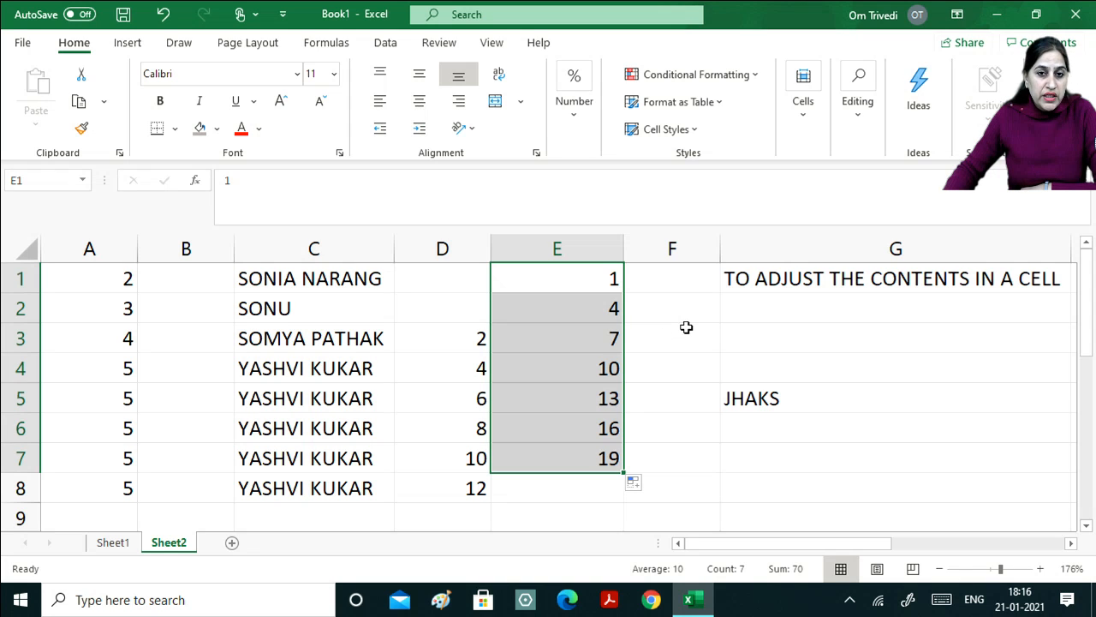
left_click(446, 283)
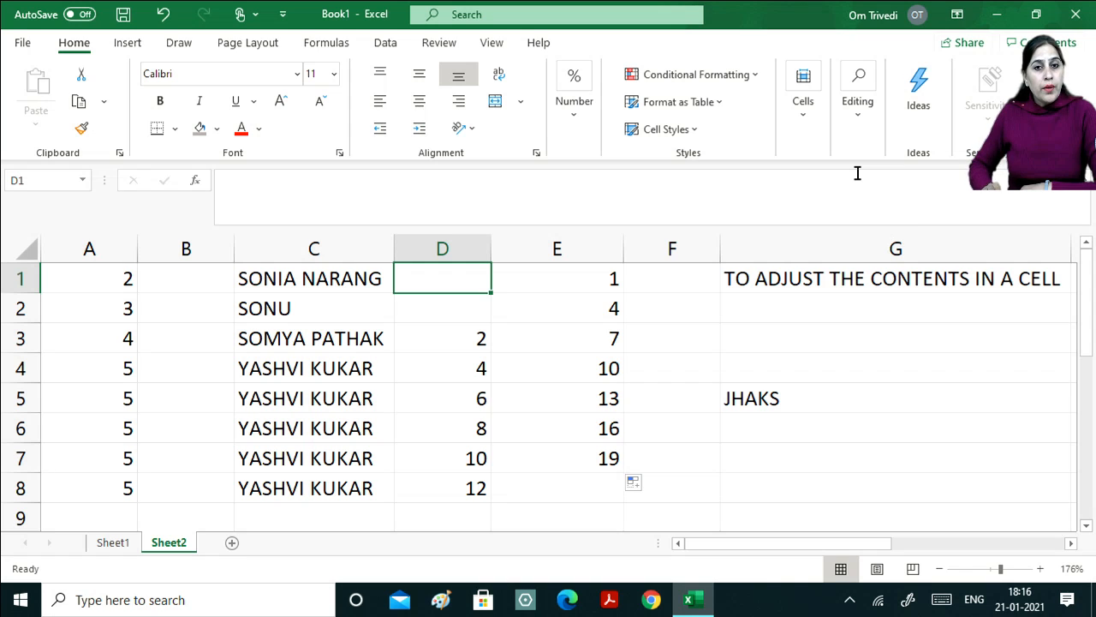
key("Left")
key("Left")
key("Left")
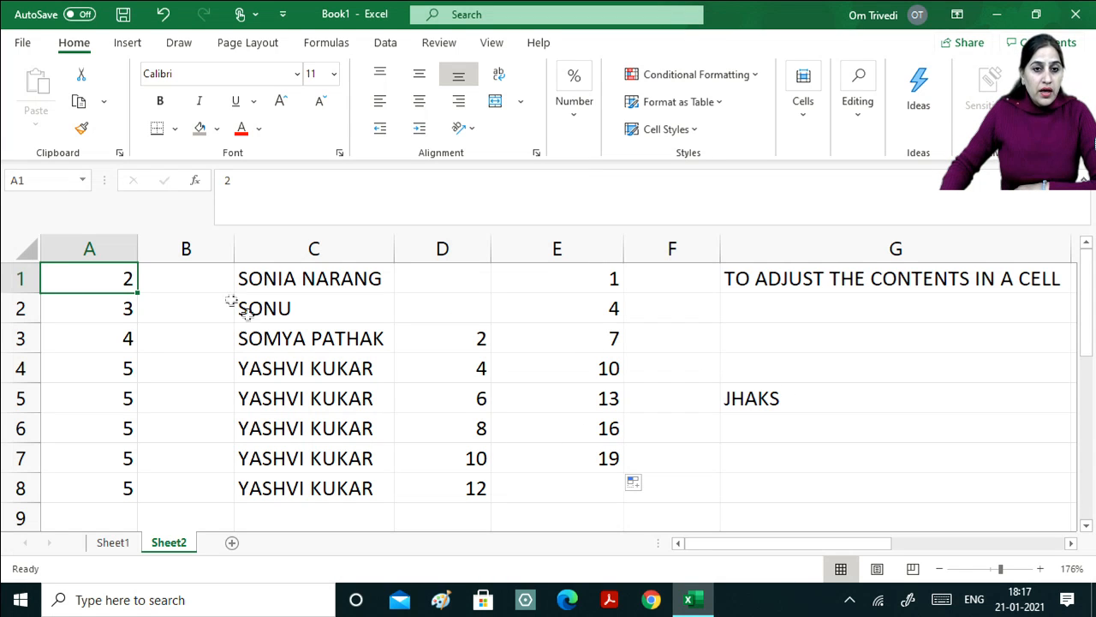
Delete everything in A1:F8, then return to the Home tab at cell A1.
left_click_drag(110, 279, 634, 507)
key("Delete")
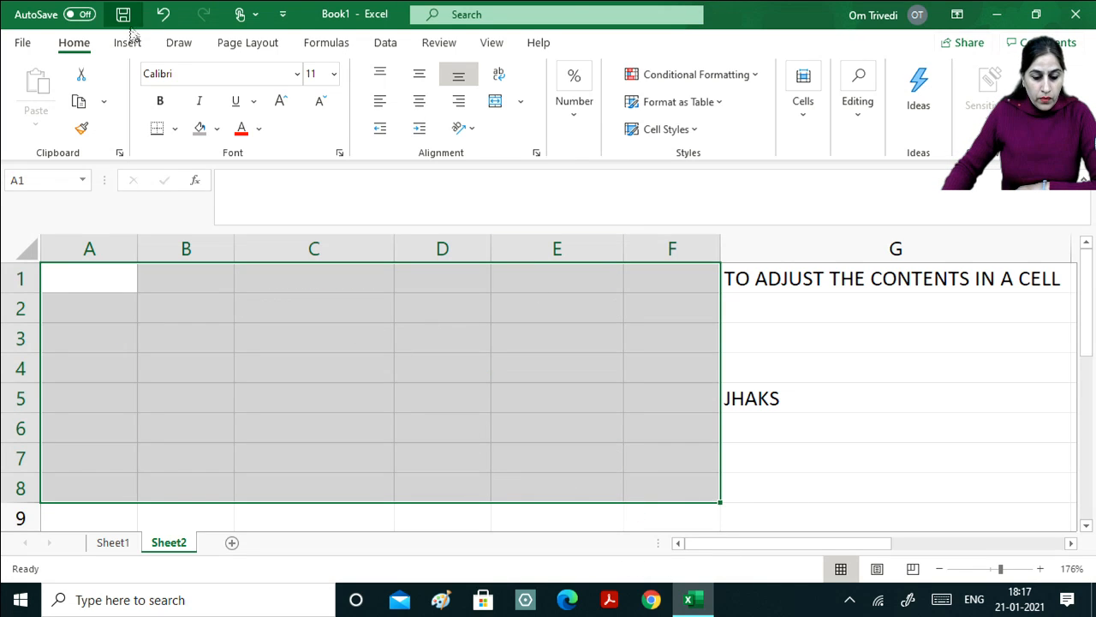
left_click(178, 47)
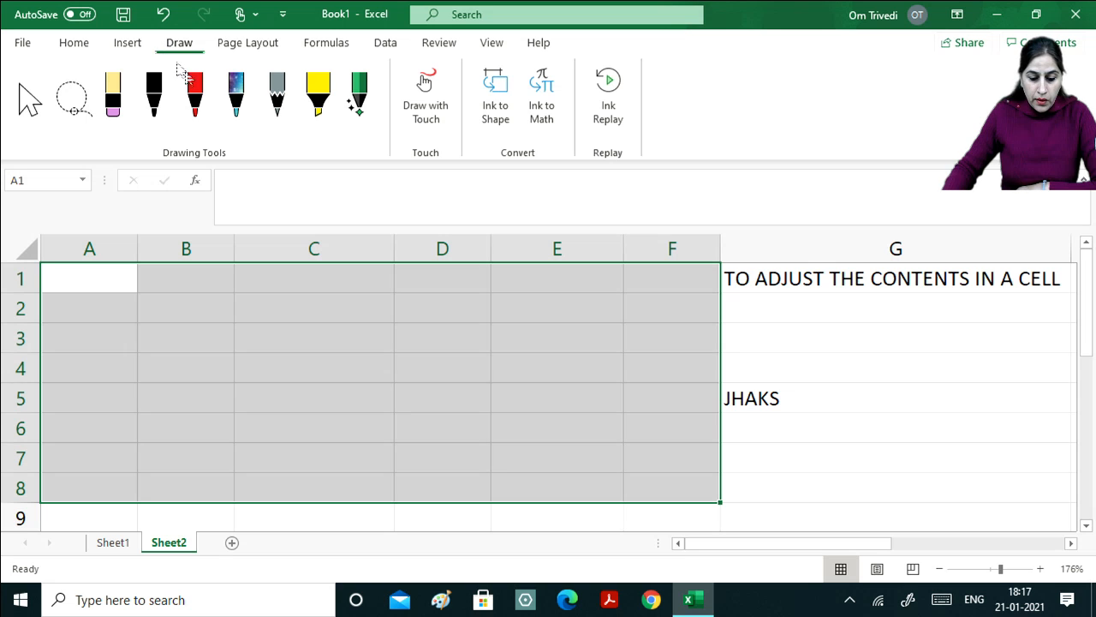
left_click(386, 47)
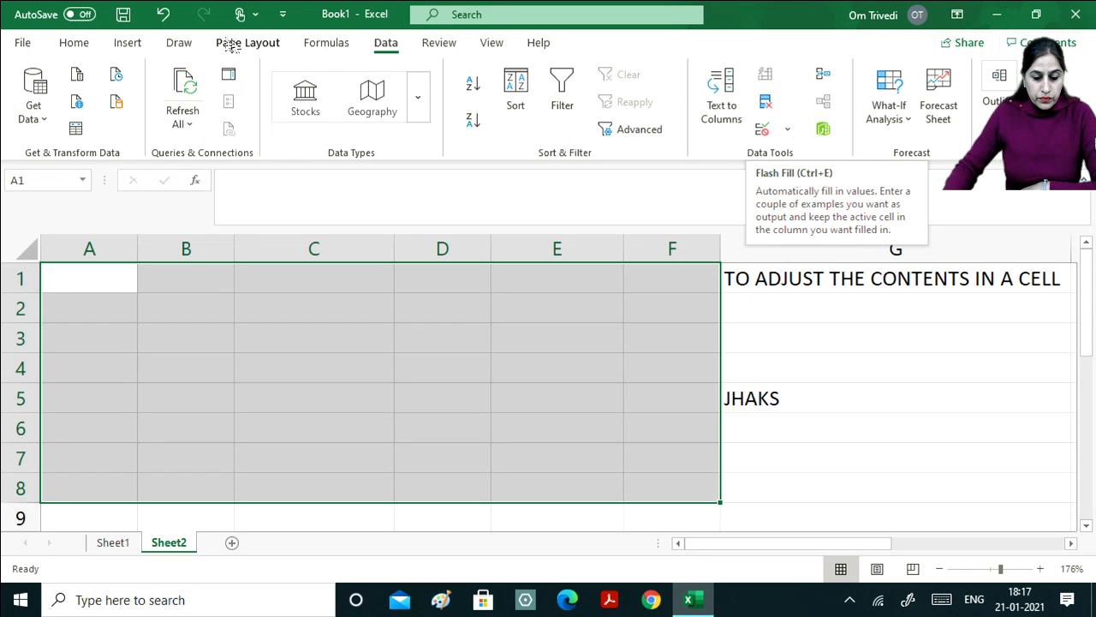
left_click(72, 43)
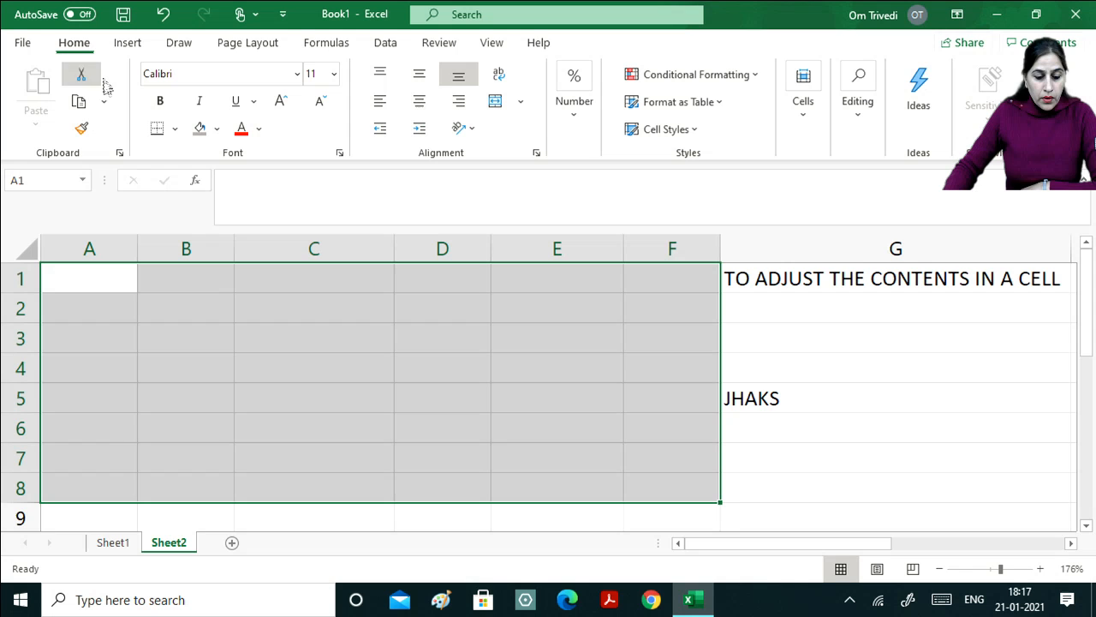
left_click(102, 290)
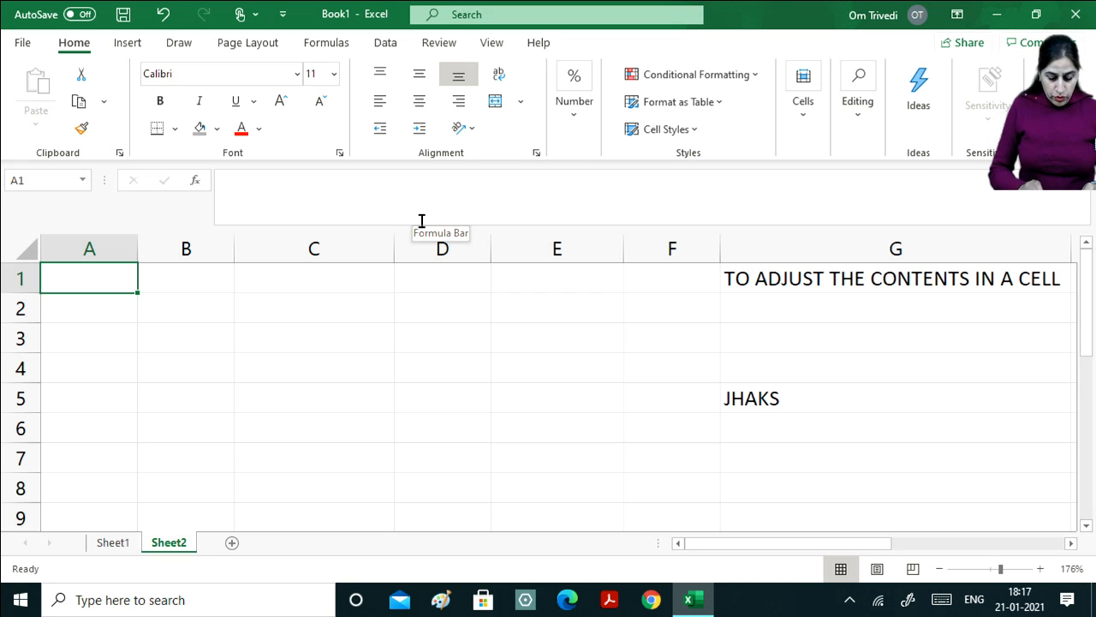
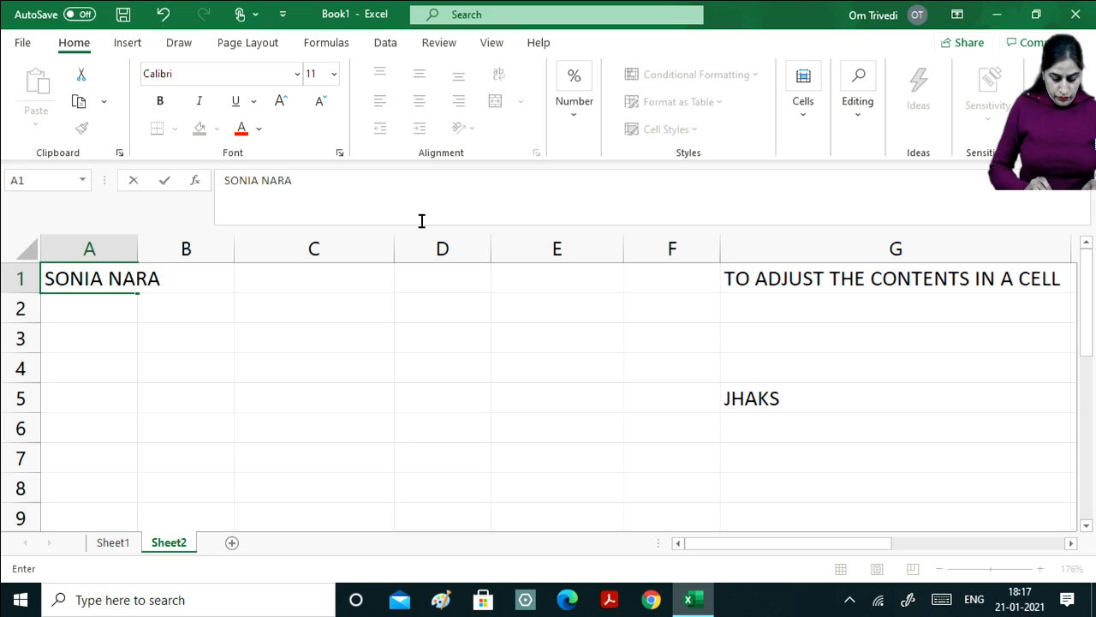
Type a capitalised first and last name into each of cells A1 through A5.
key("Return")
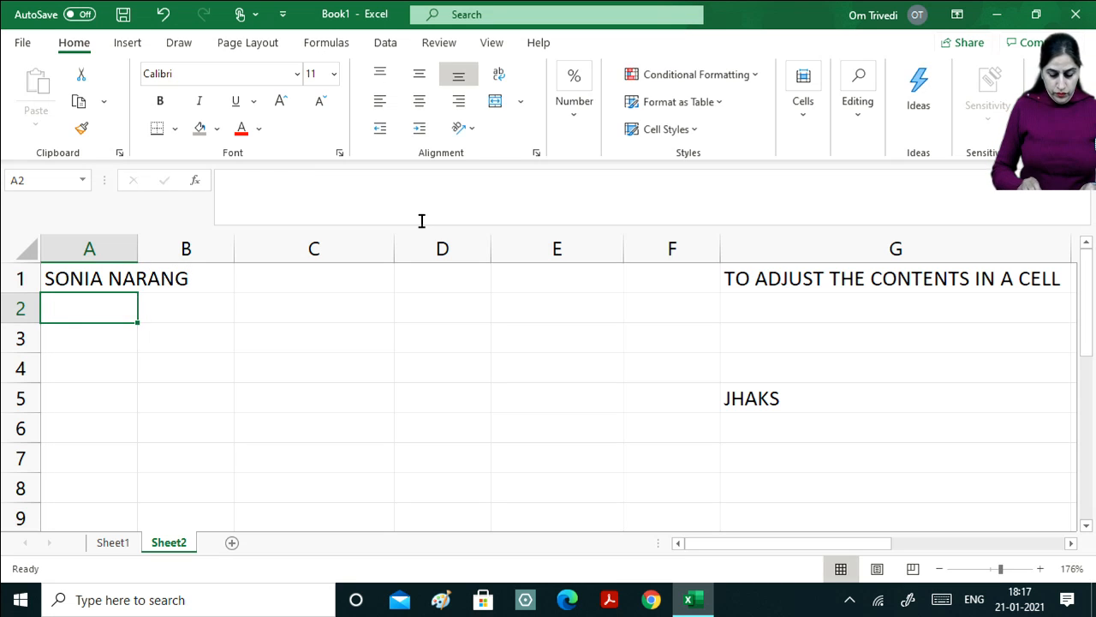
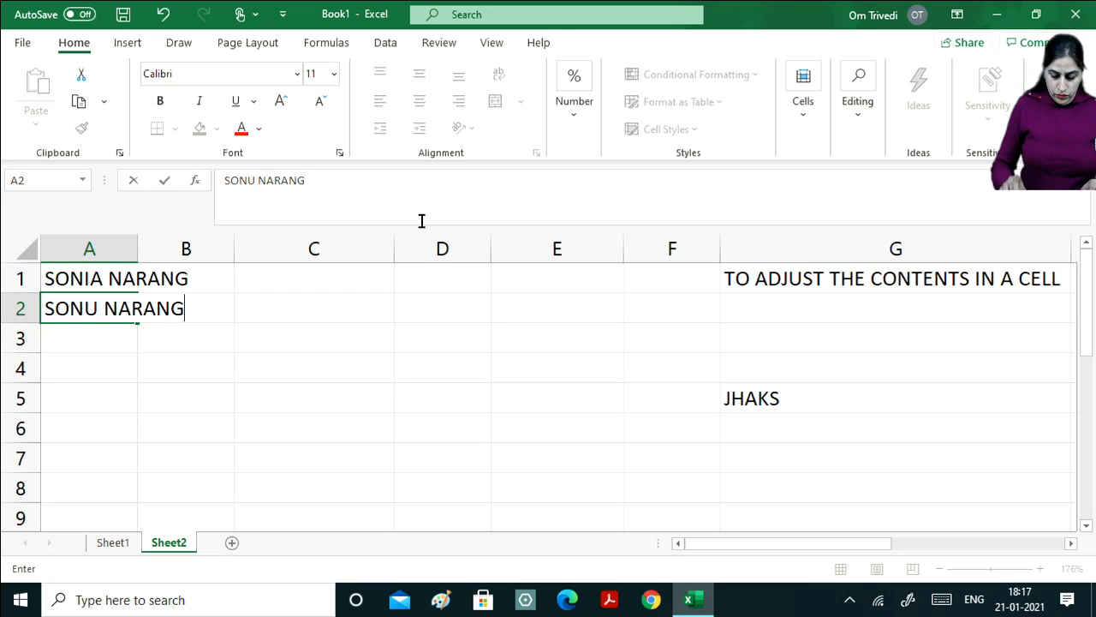
key("Return")
type("Y")
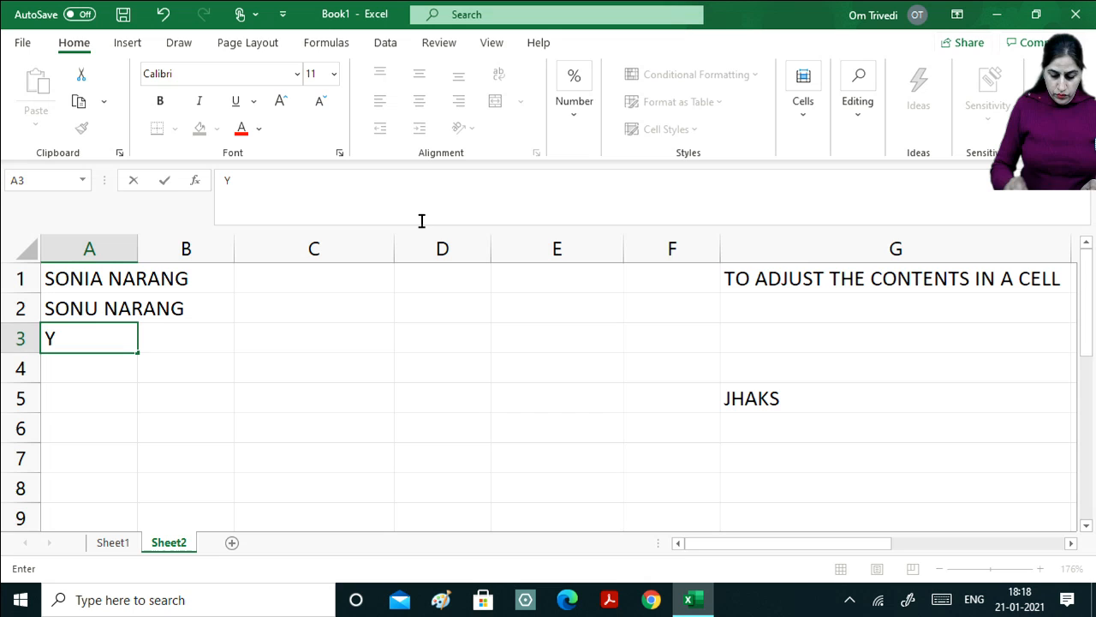
key("BackSpace")
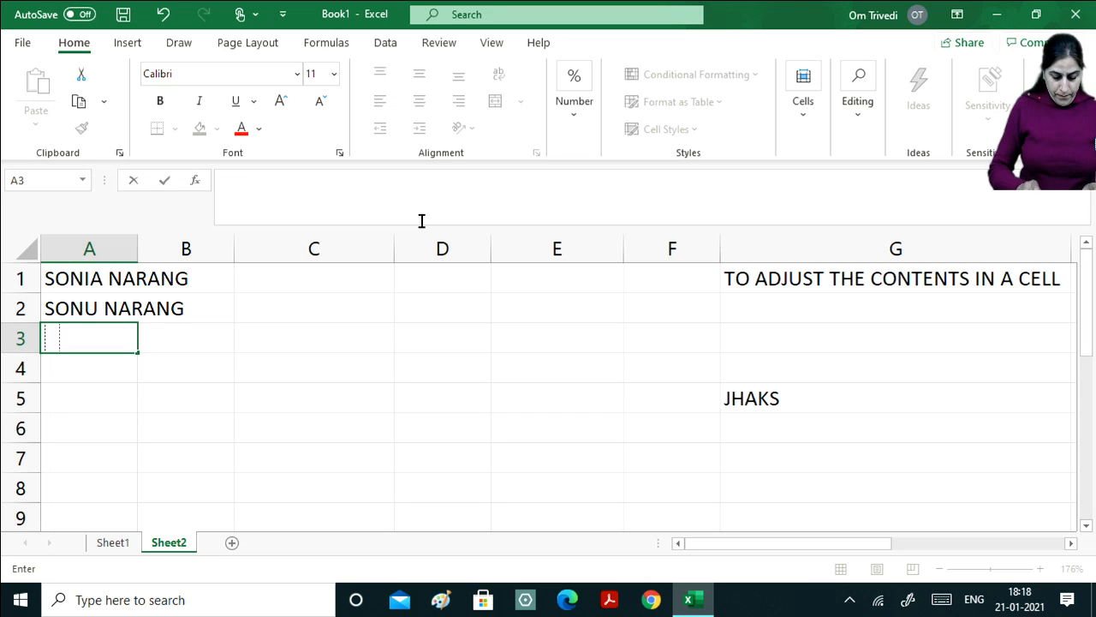
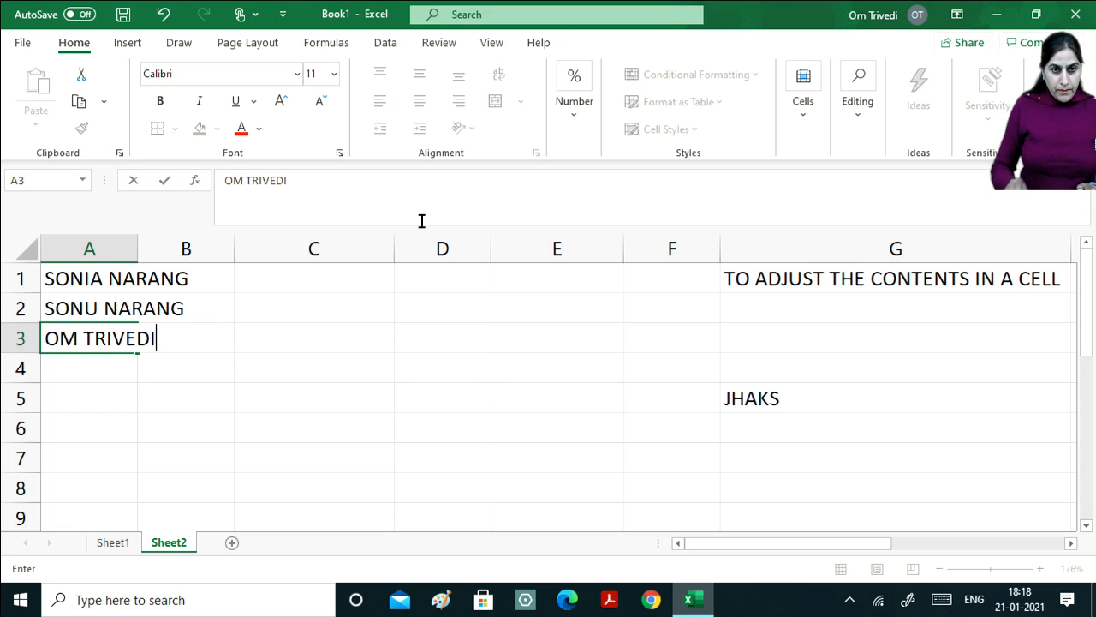
key("Return")
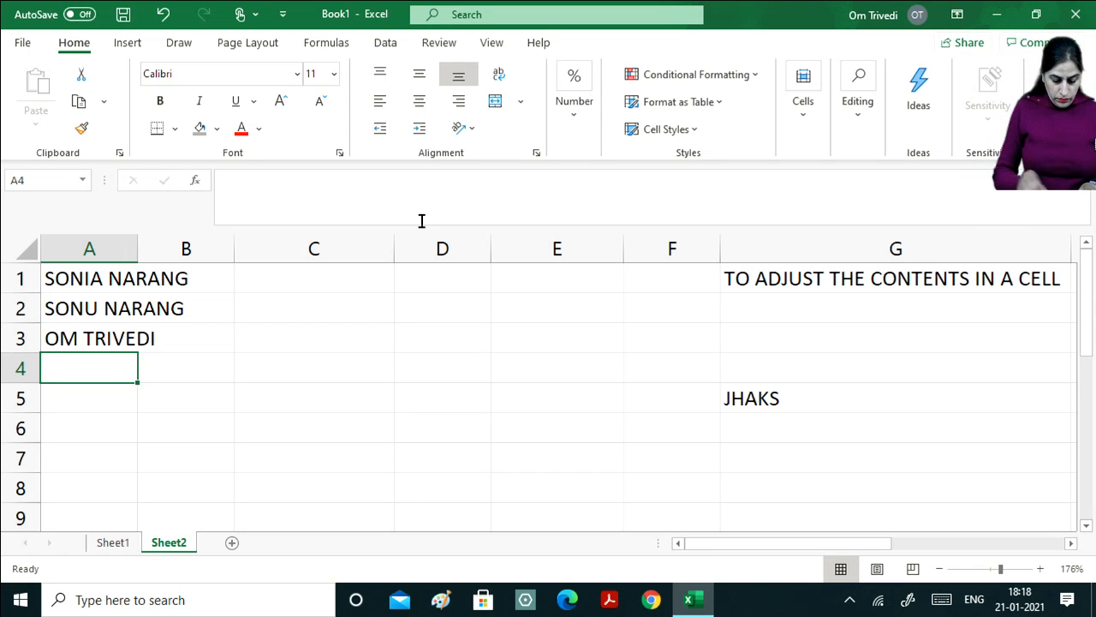
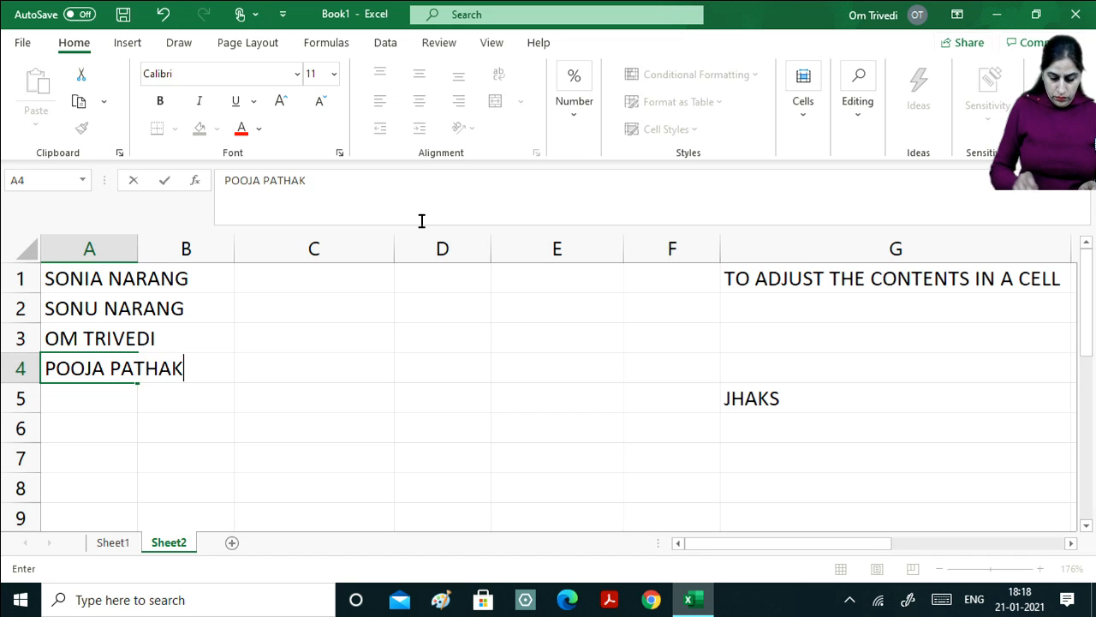
key("Return")
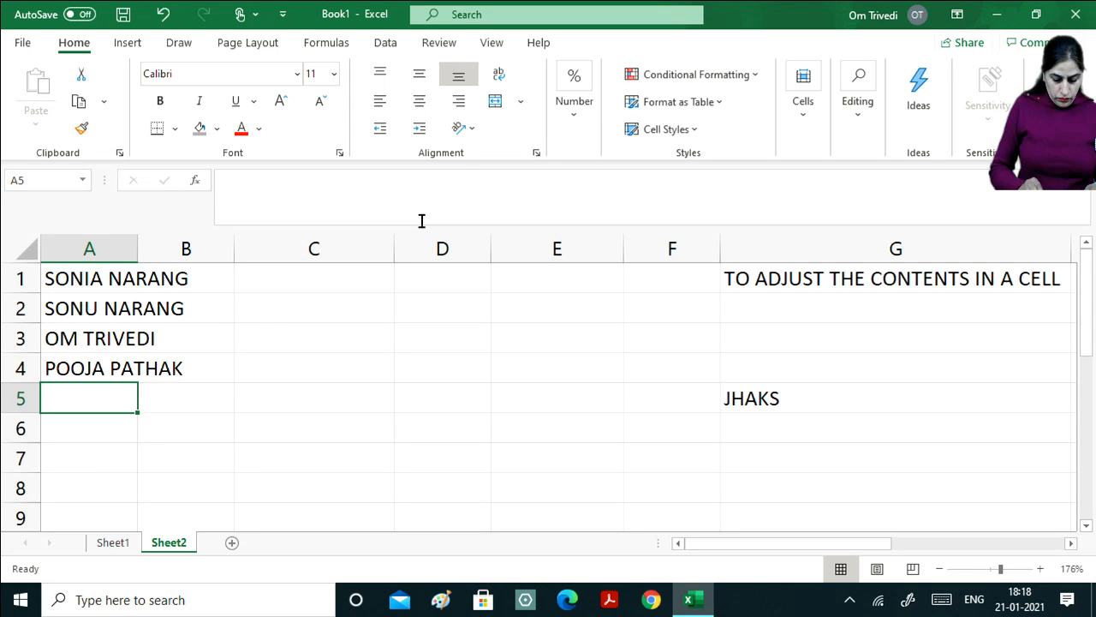
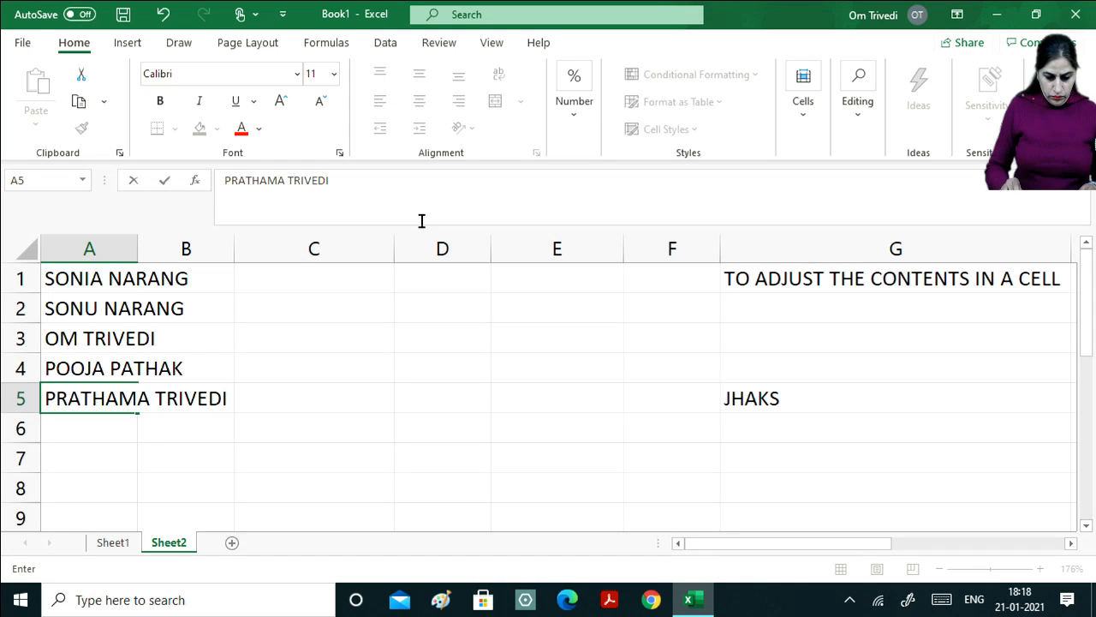
key("Return")
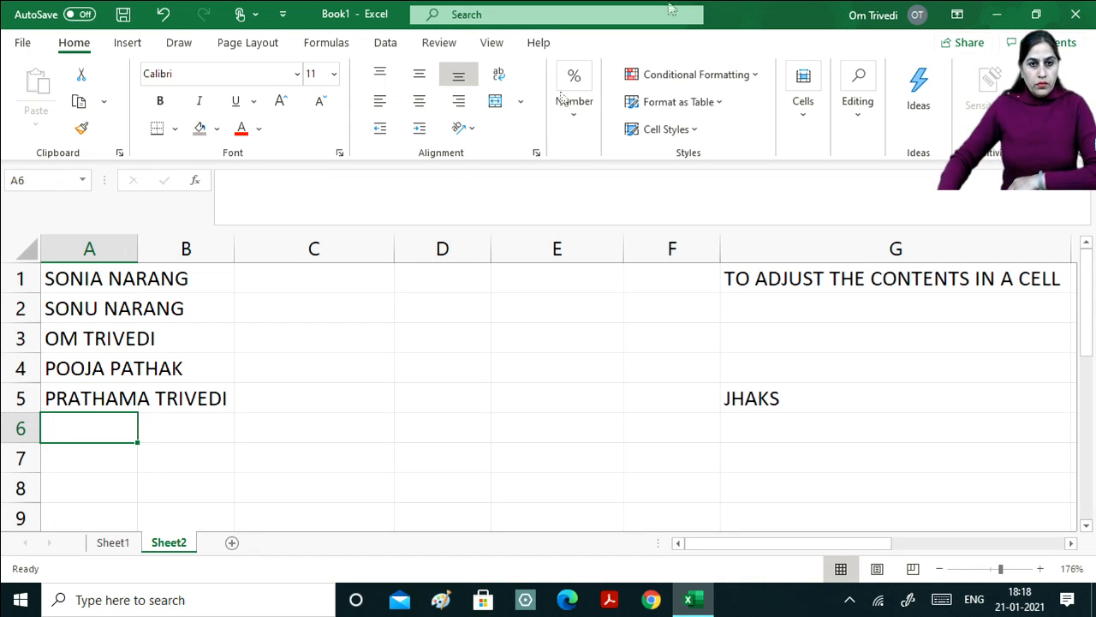
Autofit column A to the longest name, select A1, and glance at the Insert tab before returning to Home.
double_click(137, 249)
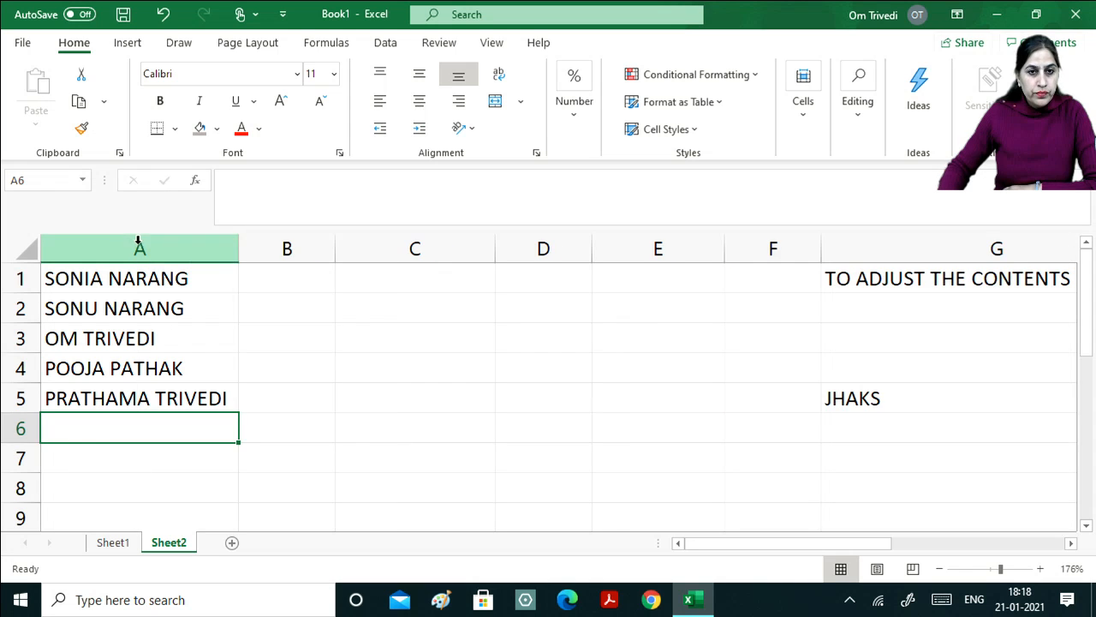
left_click(183, 279)
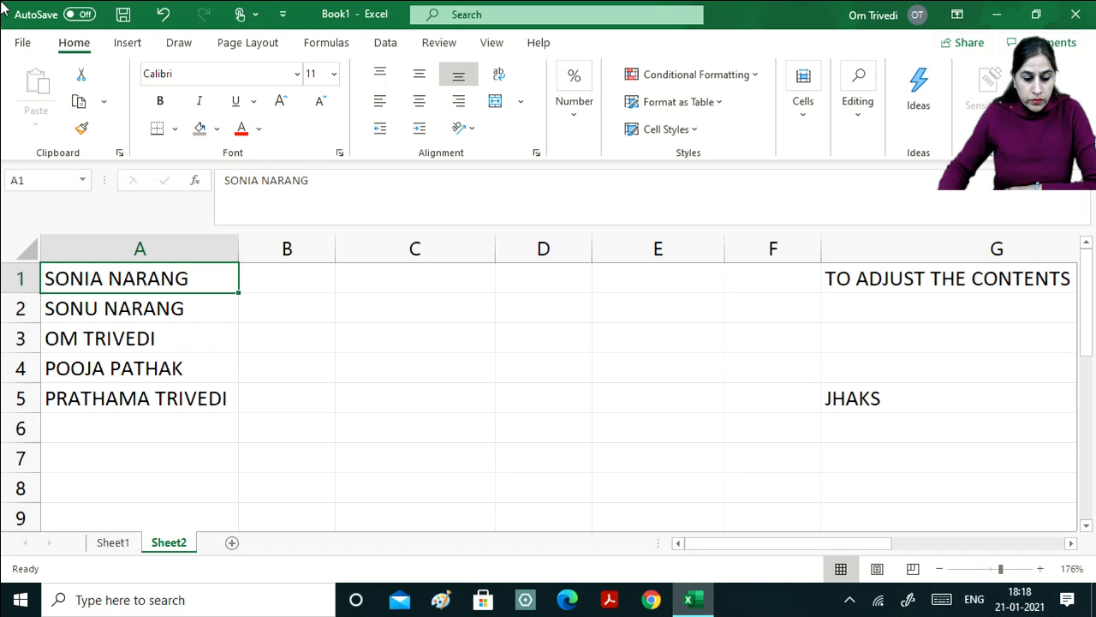
left_click(128, 43)
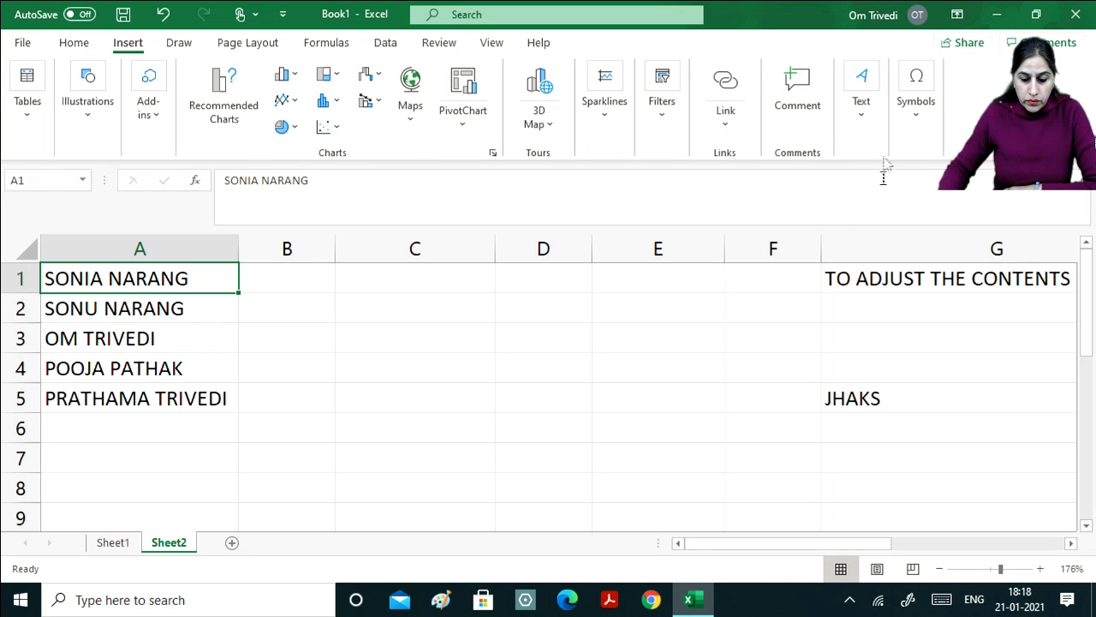
left_click(84, 45)
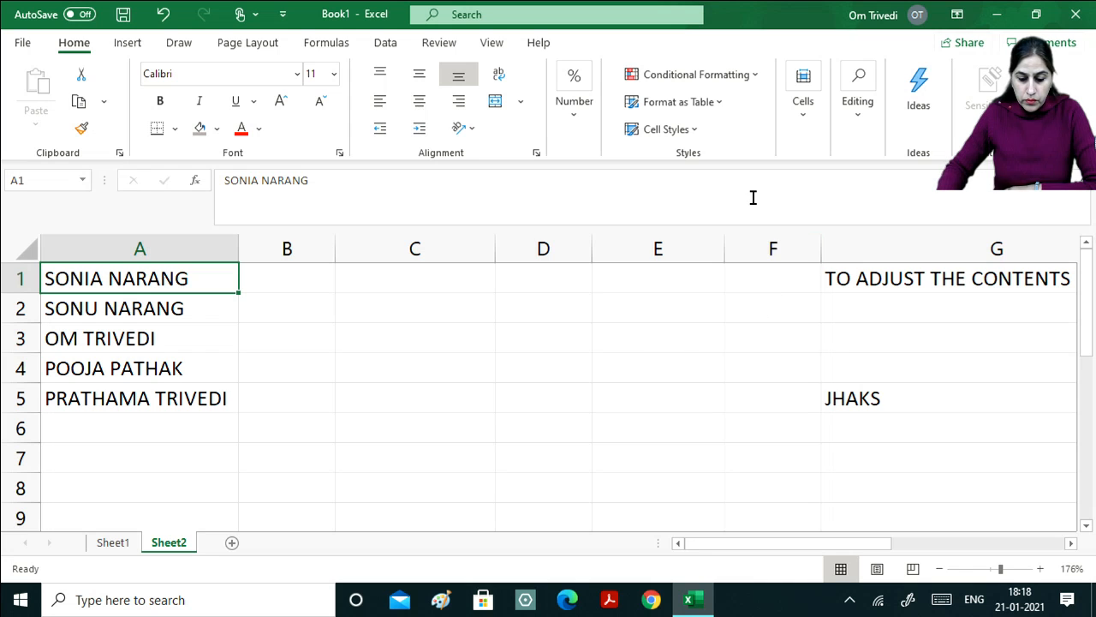
Insert a blank sheet row above A1 so the names move down to A2:A6.
left_click(805, 131)
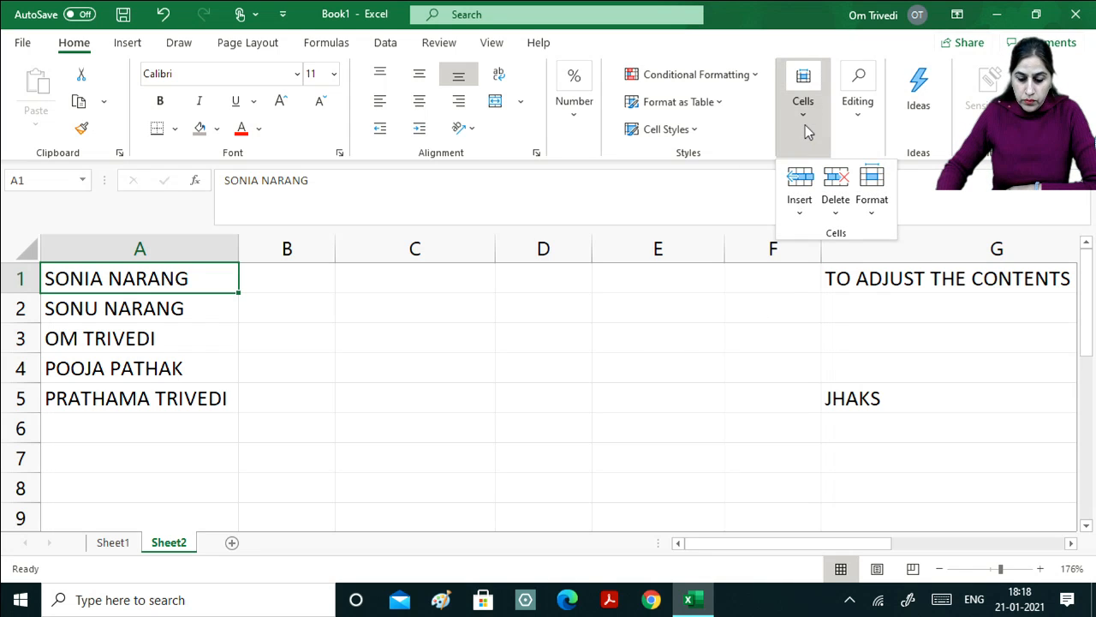
left_click(798, 210)
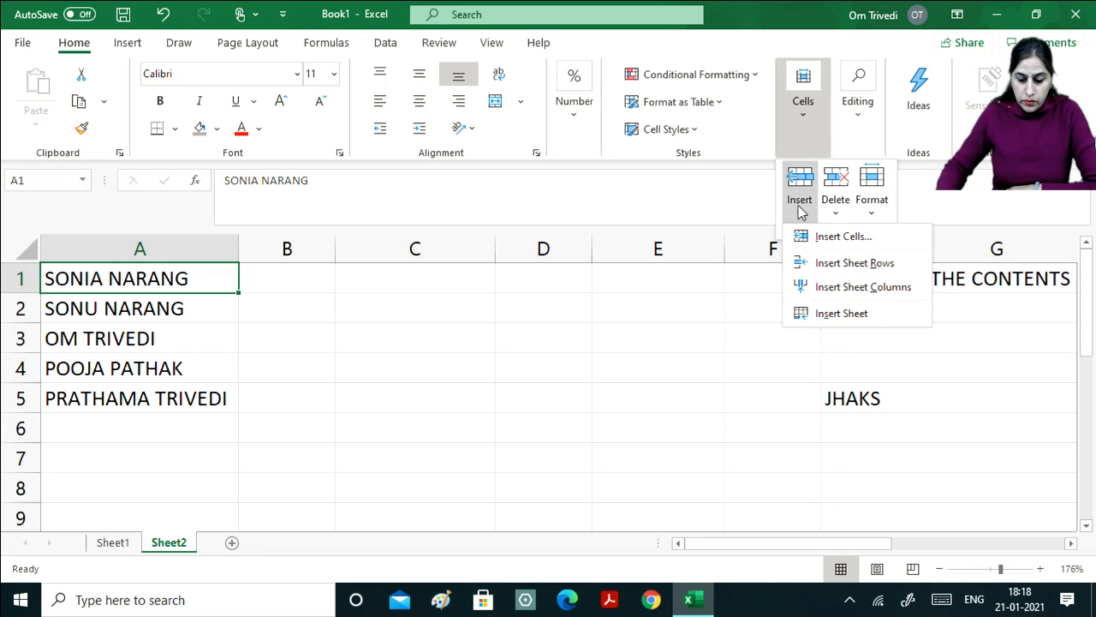
left_click(835, 266)
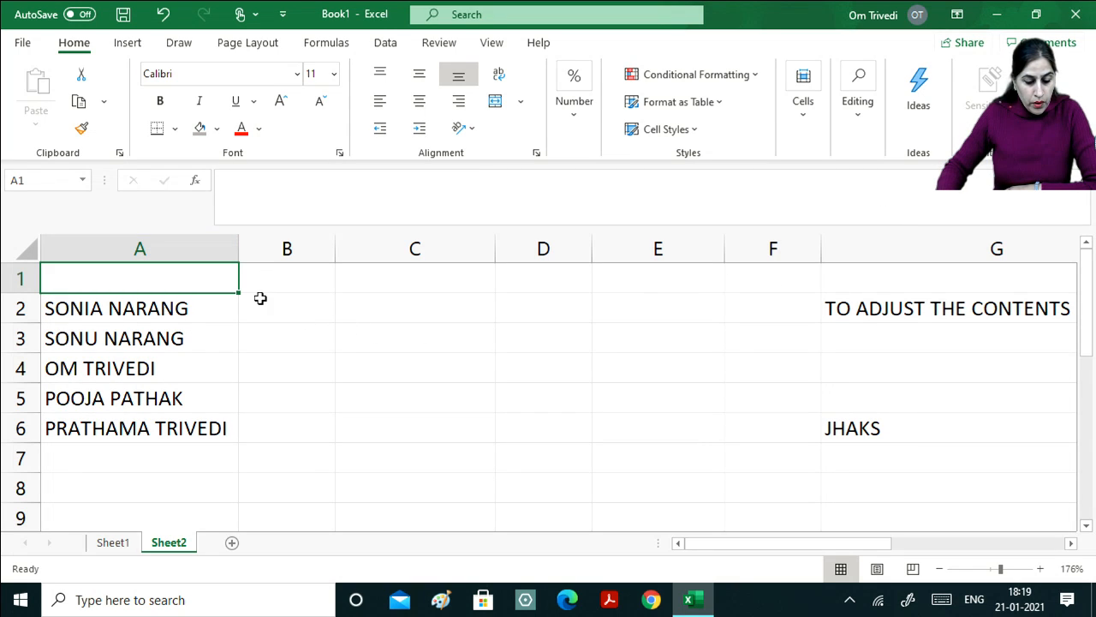
Enter SONIA and SONU in B2:B3, then Flash Fill the first names down to B6 with Ctrl+E.
left_click(261, 307)
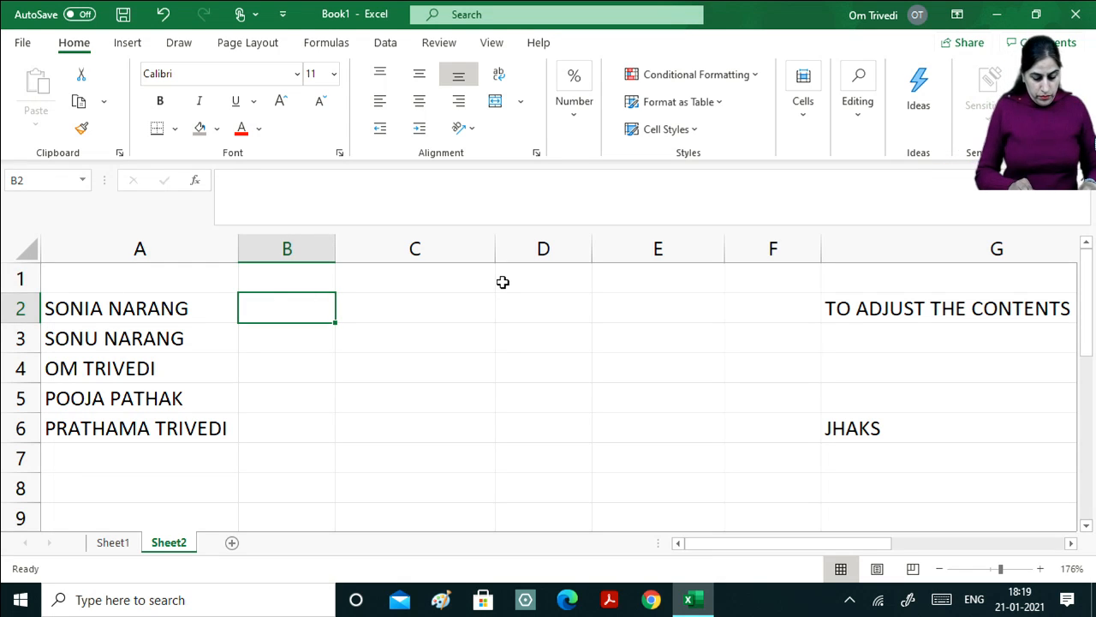
type("SONIA")
key("Return")
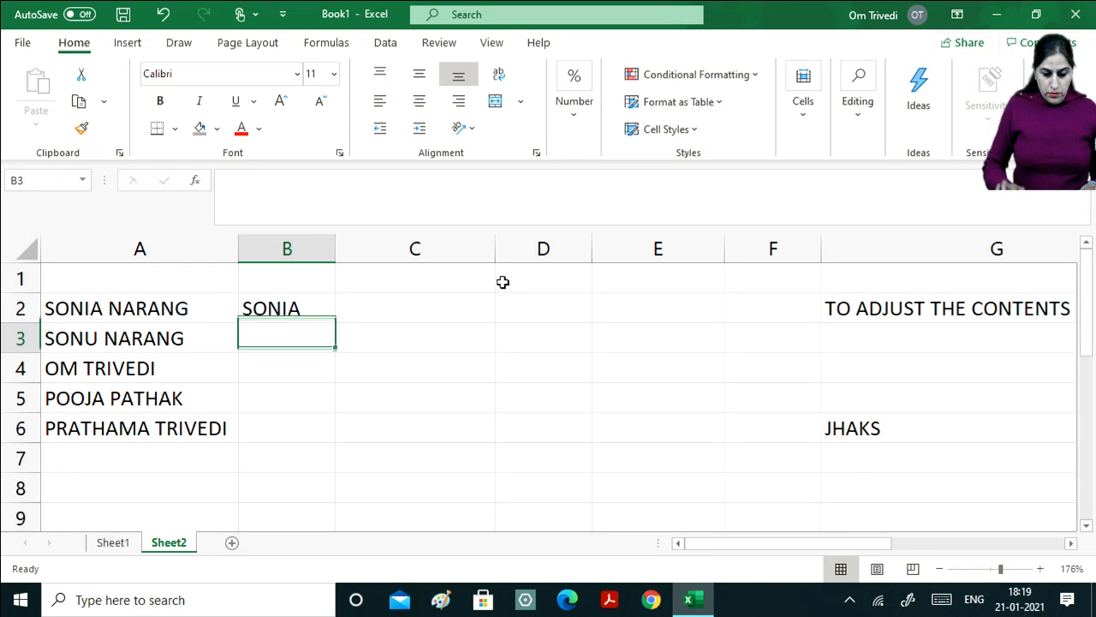
type("SONU")
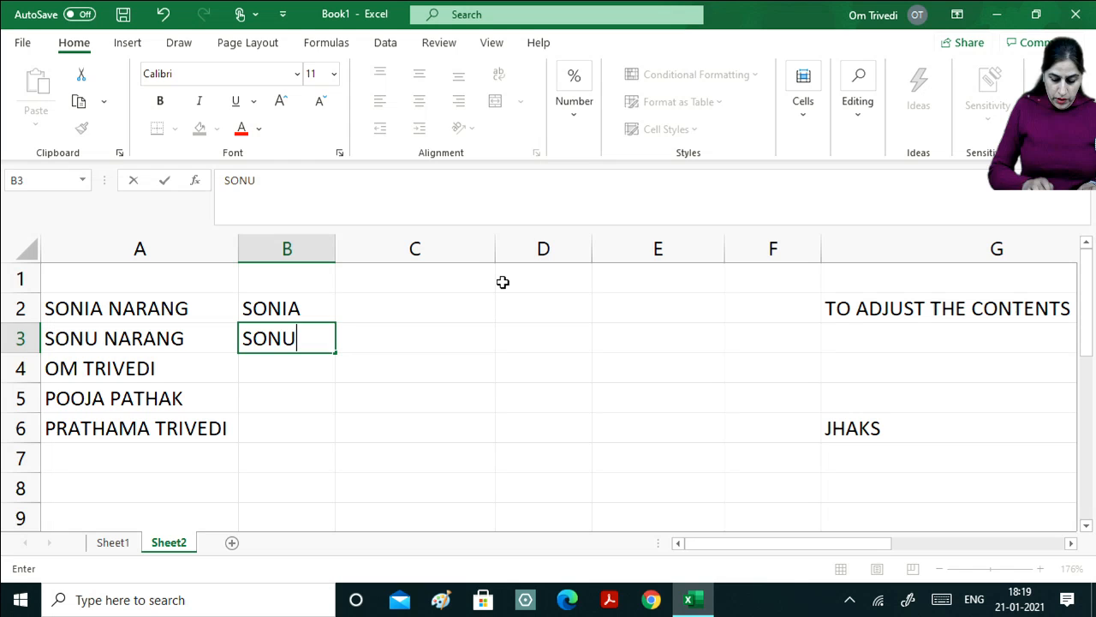
key("Return")
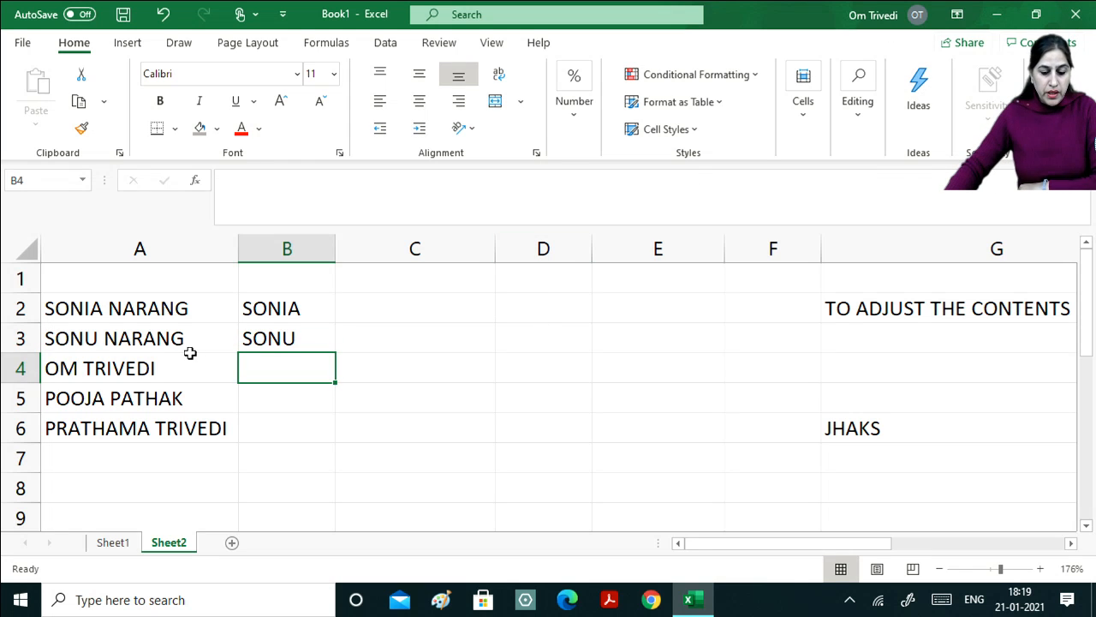
left_click_drag(95, 315, 109, 429)
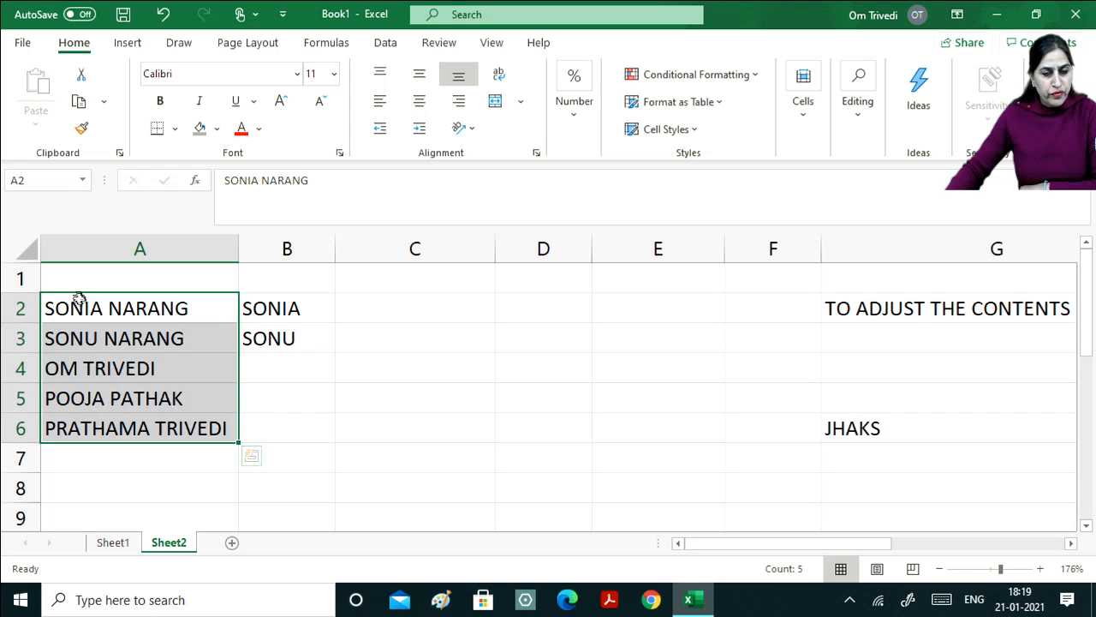
left_click_drag(298, 322, 294, 337)
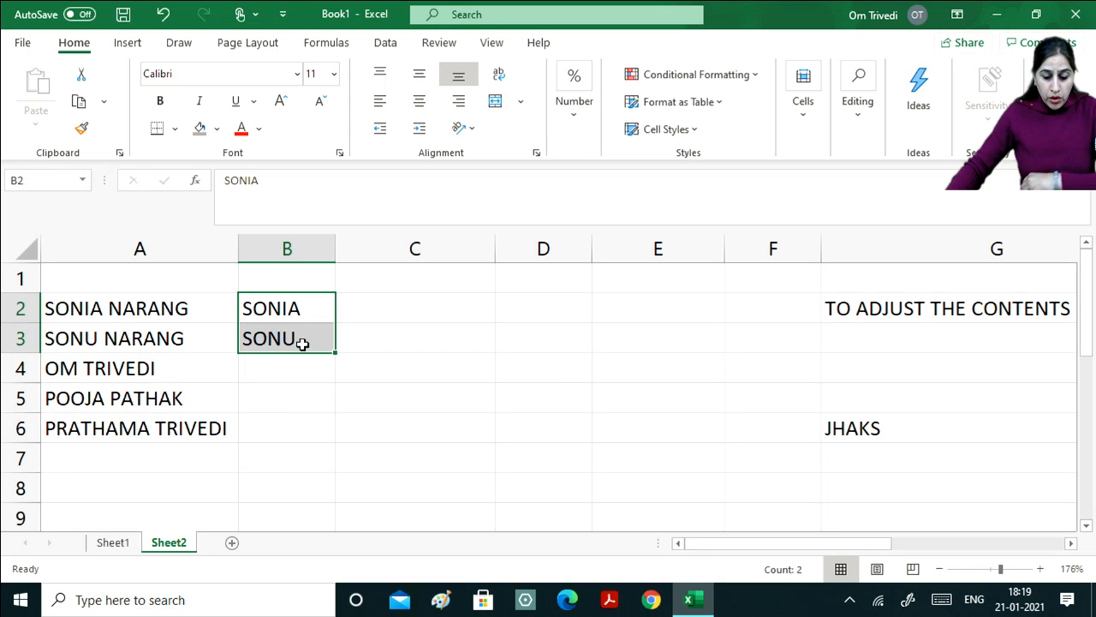
left_click_drag(303, 310, 299, 420)
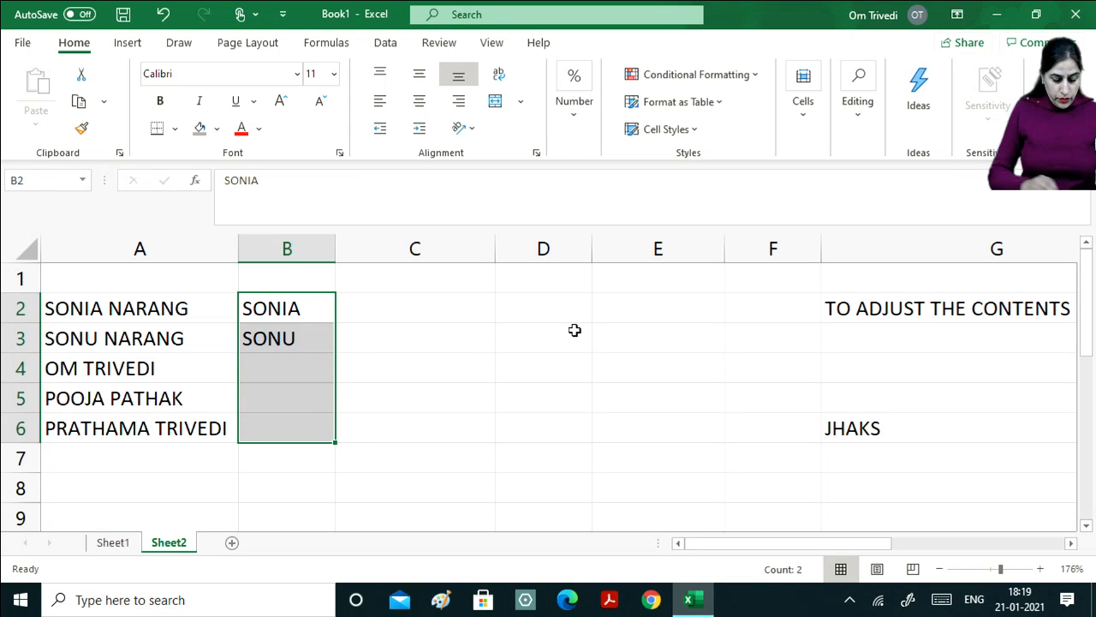
key("ctrl+e")
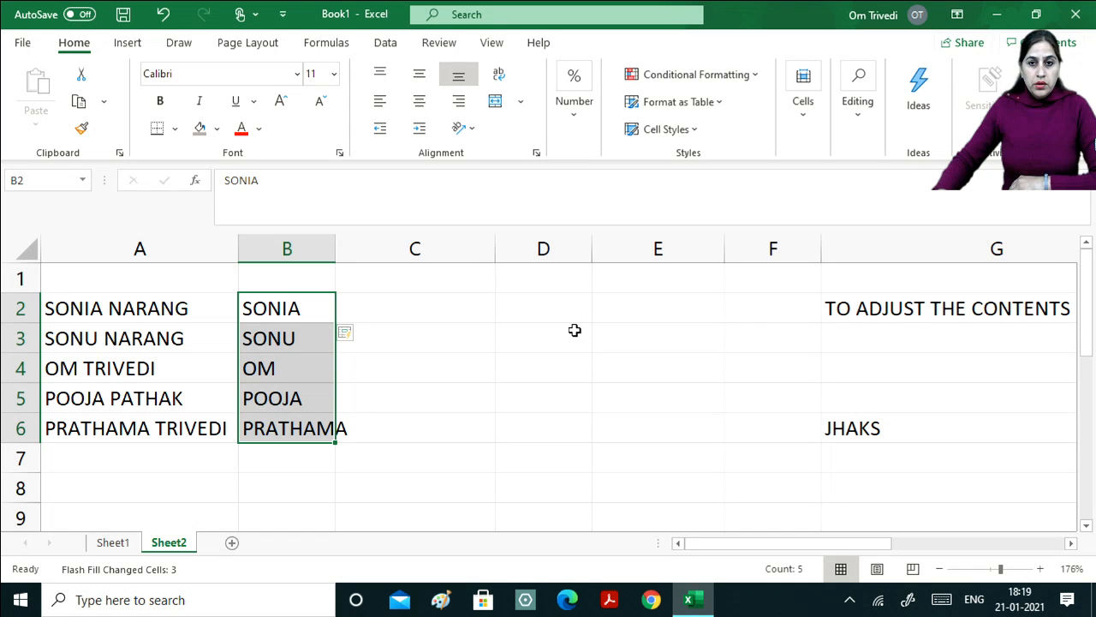
Type the note 'CTRL+E FLASH FILL' in cell G4.
left_click(853, 362)
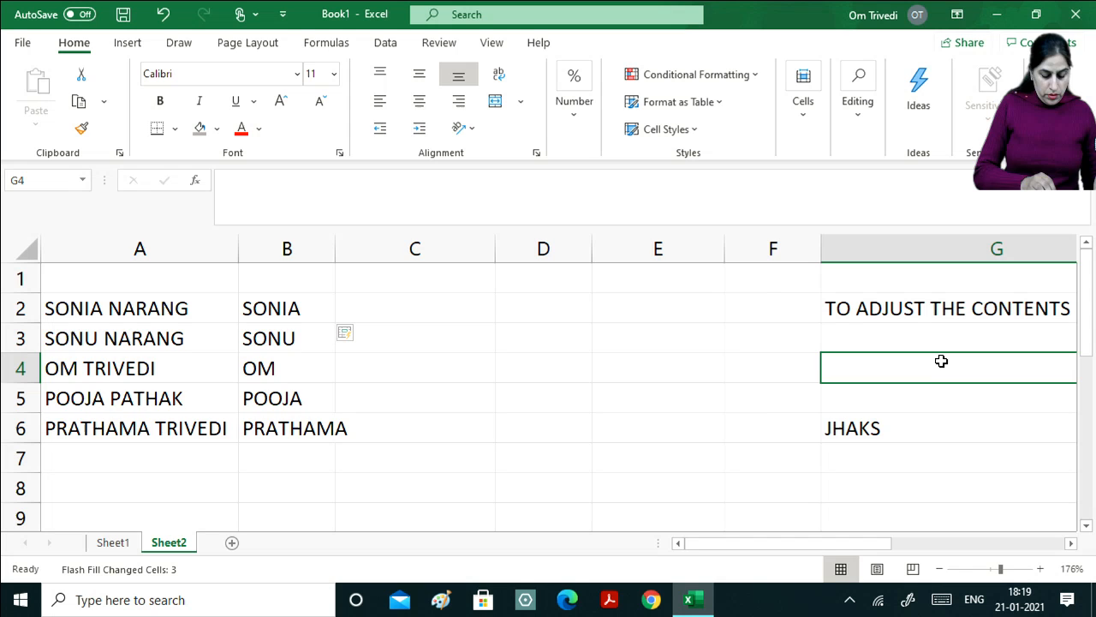
type("CTRL")
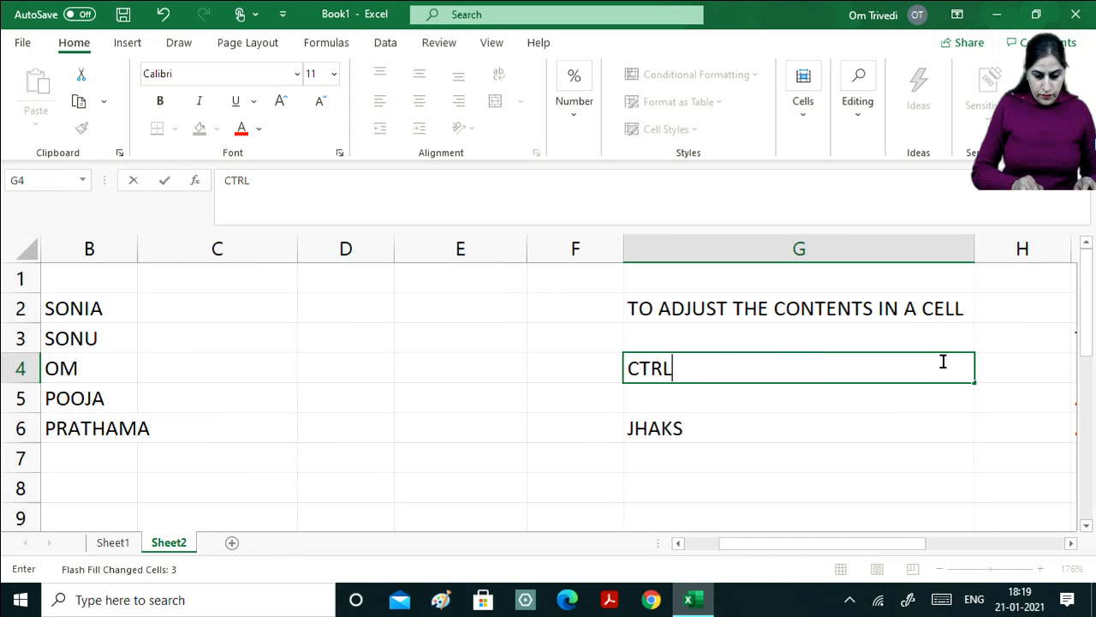
type("+E")
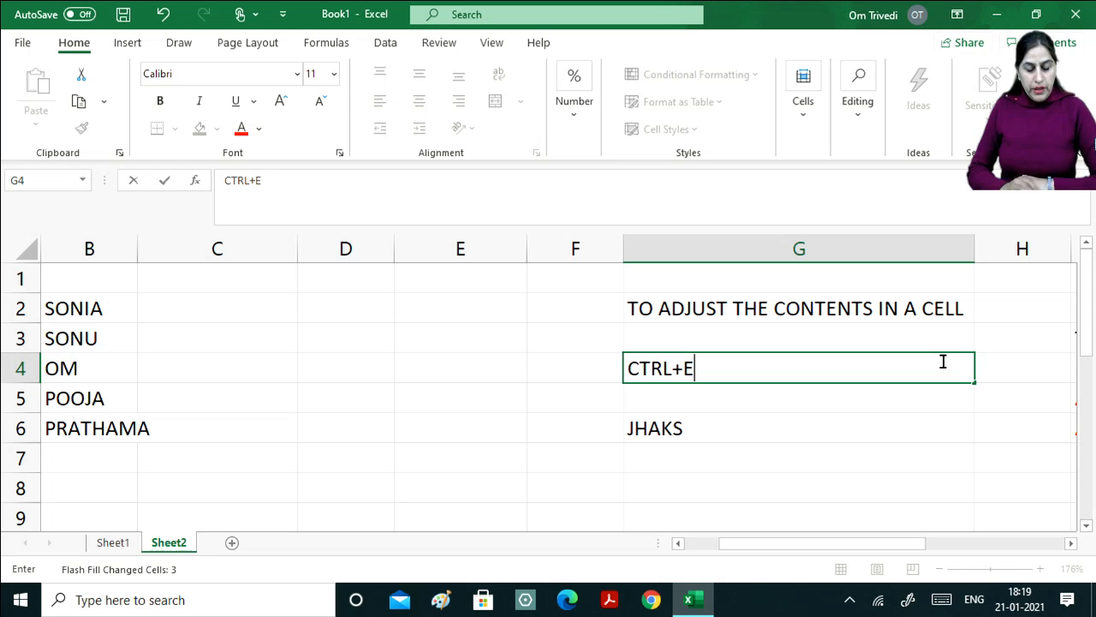
type(" FLAS")
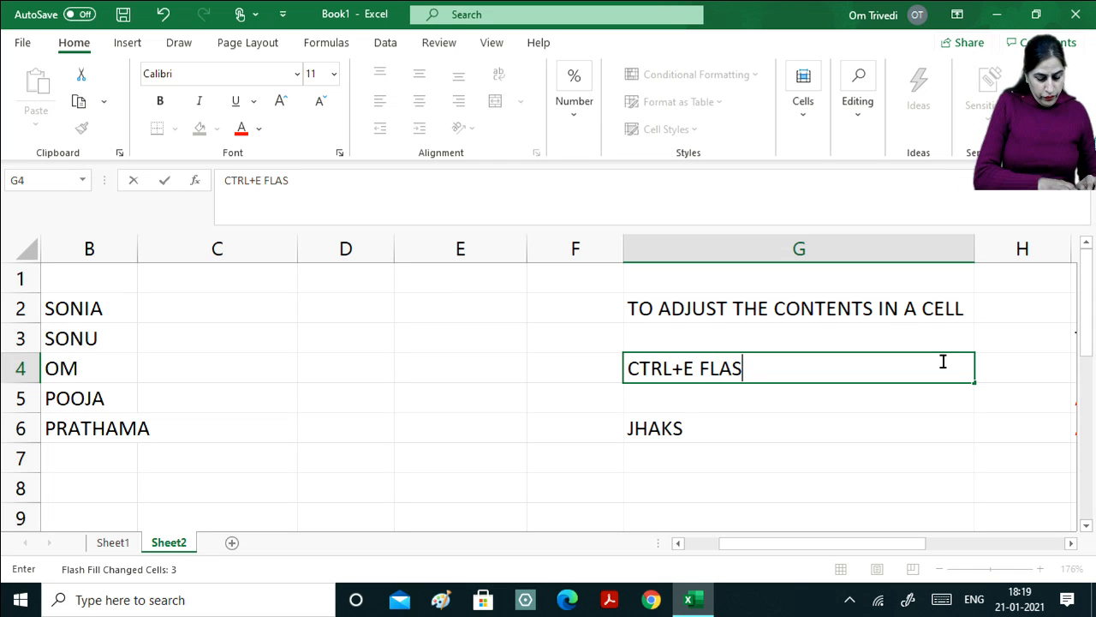
type("H F")
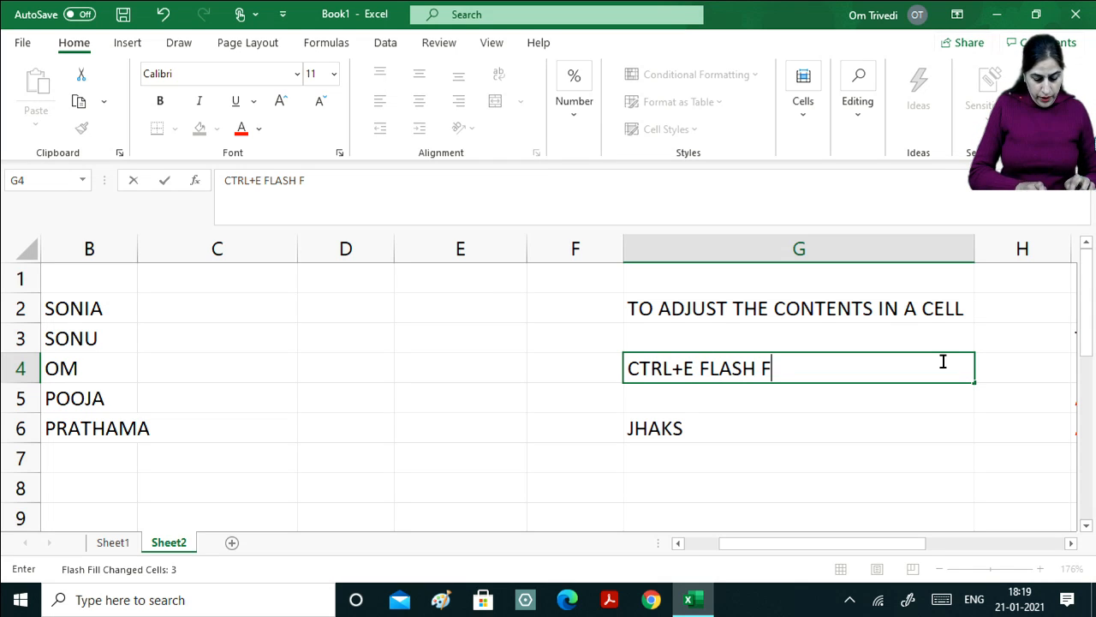
type("ILL")
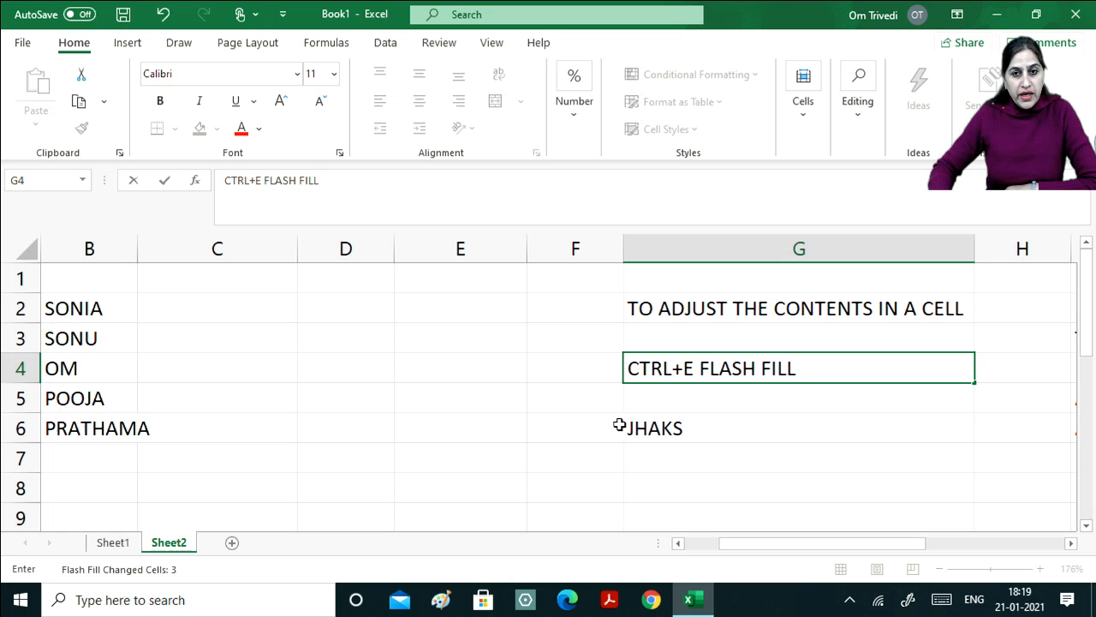
key("Return")
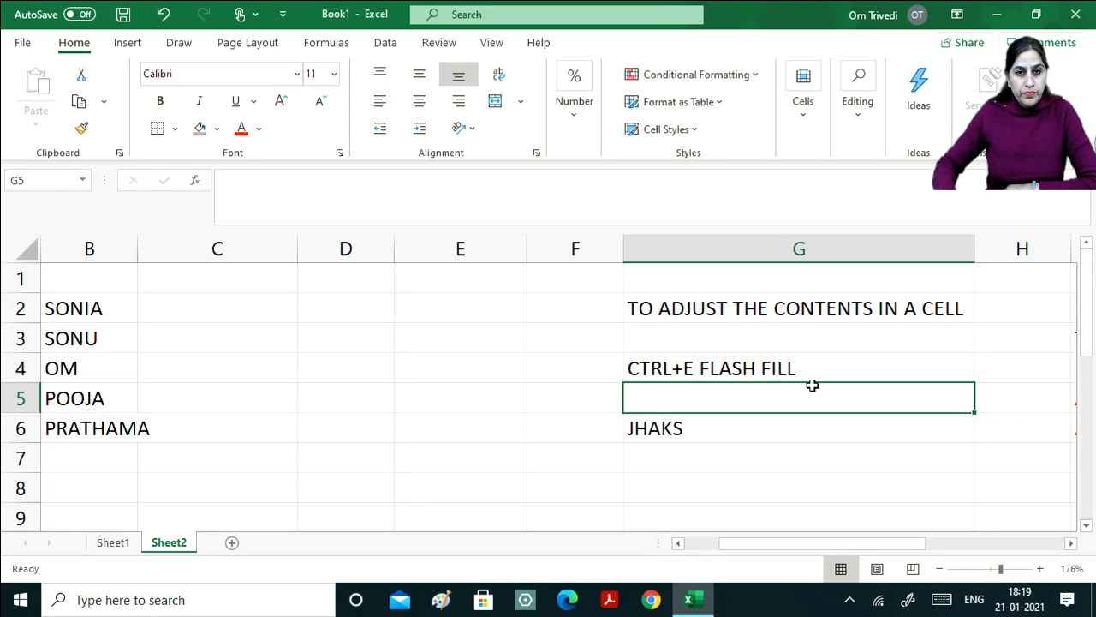
Shade cell G4 with a light orange fill colour.
left_click(682, 370)
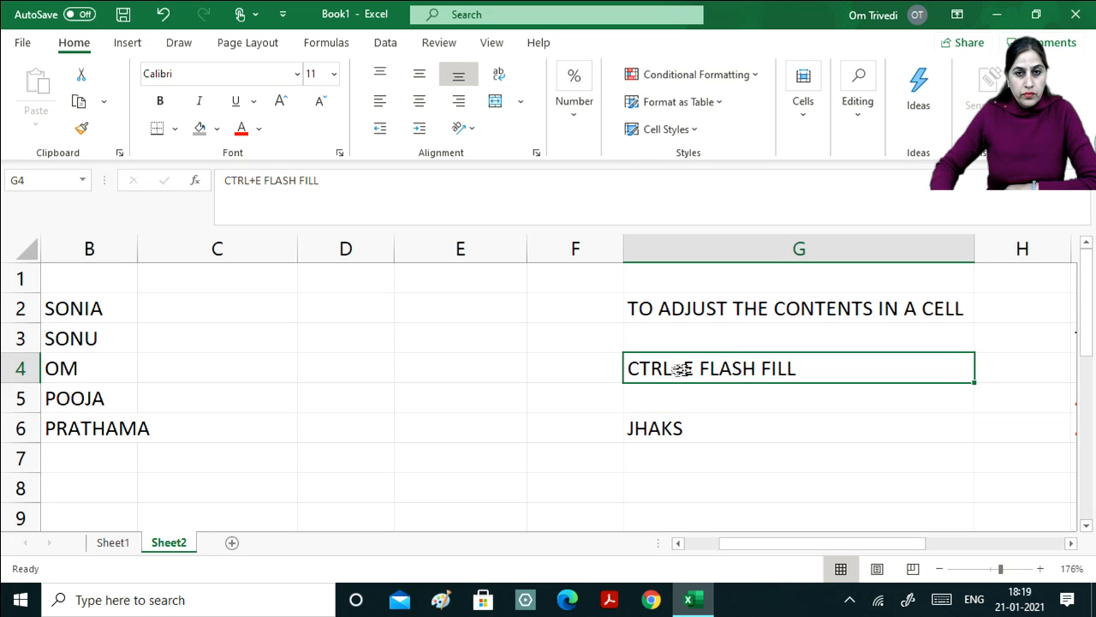
left_click(206, 131)
left_click(216, 130)
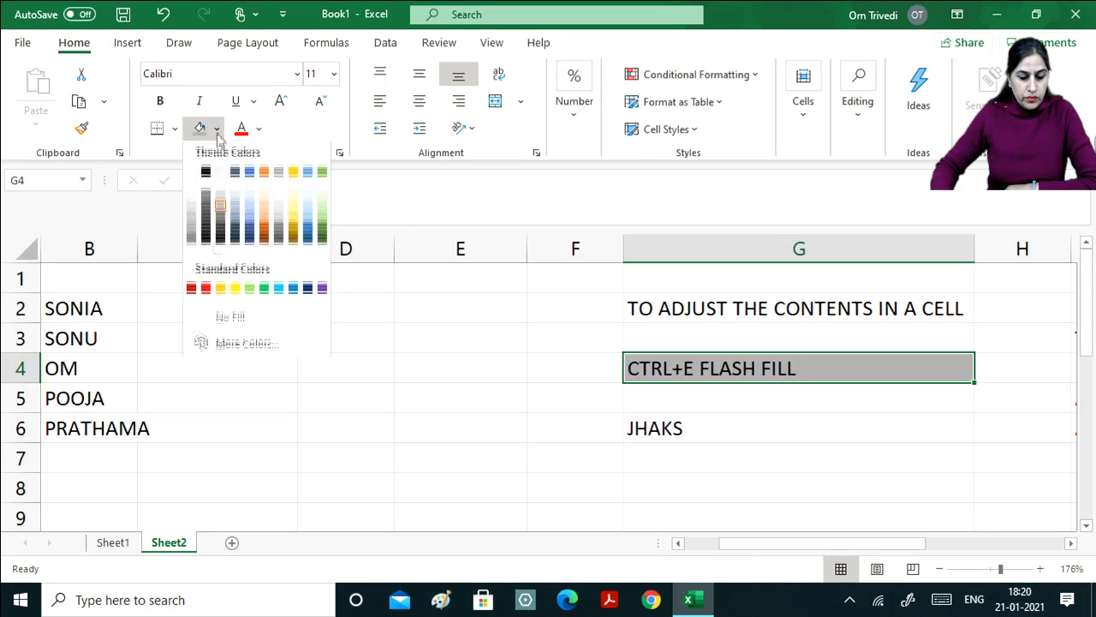
left_click(265, 224)
left_click(406, 378)
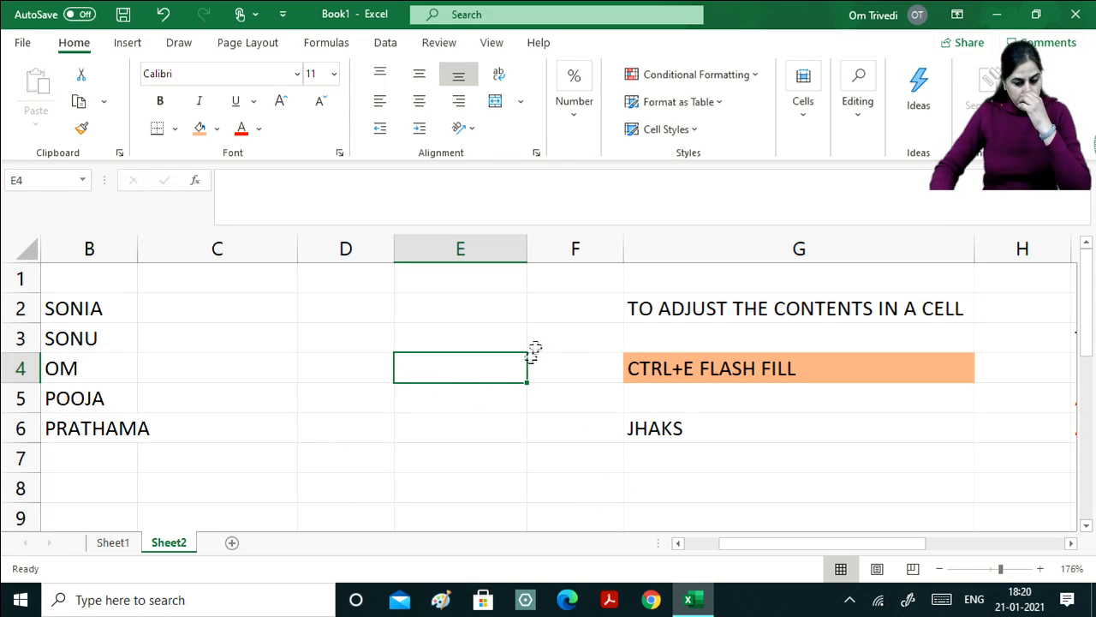
Switch to the Data tab to view its sorting, filtering and text tools.
left_click(387, 45)
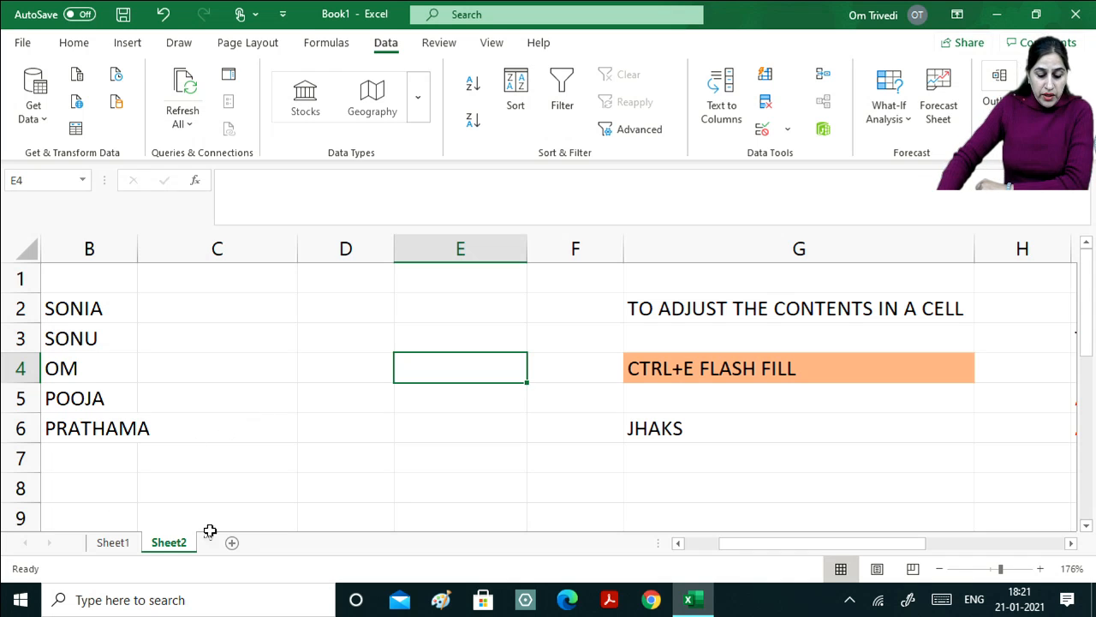
Enter a test value SONIA in C2, then delete it again.
left_click(179, 312)
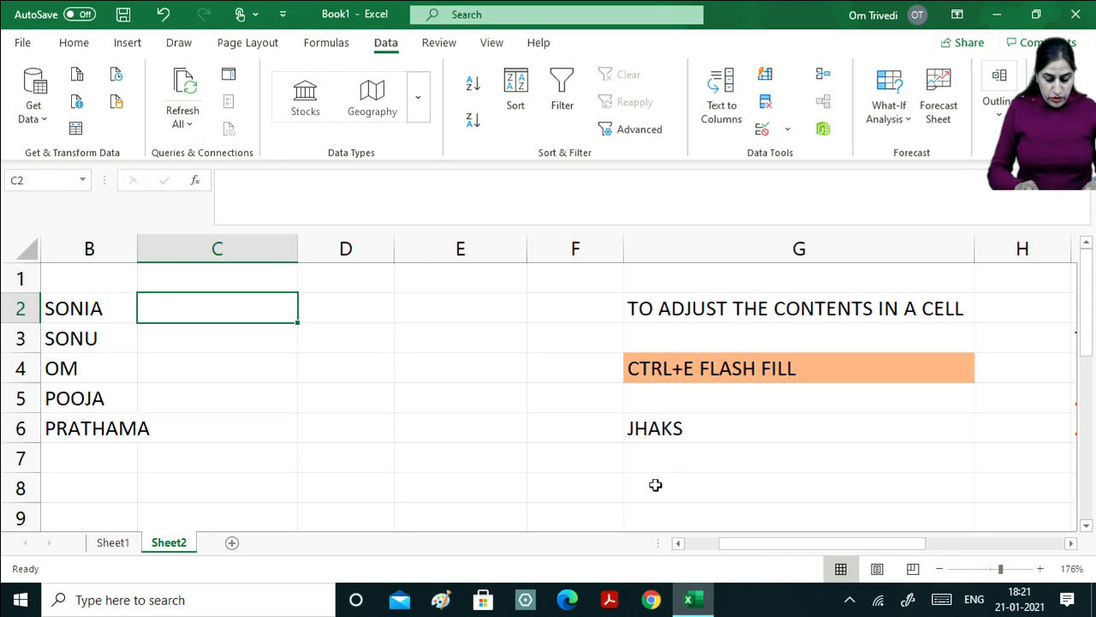
type("SONIA")
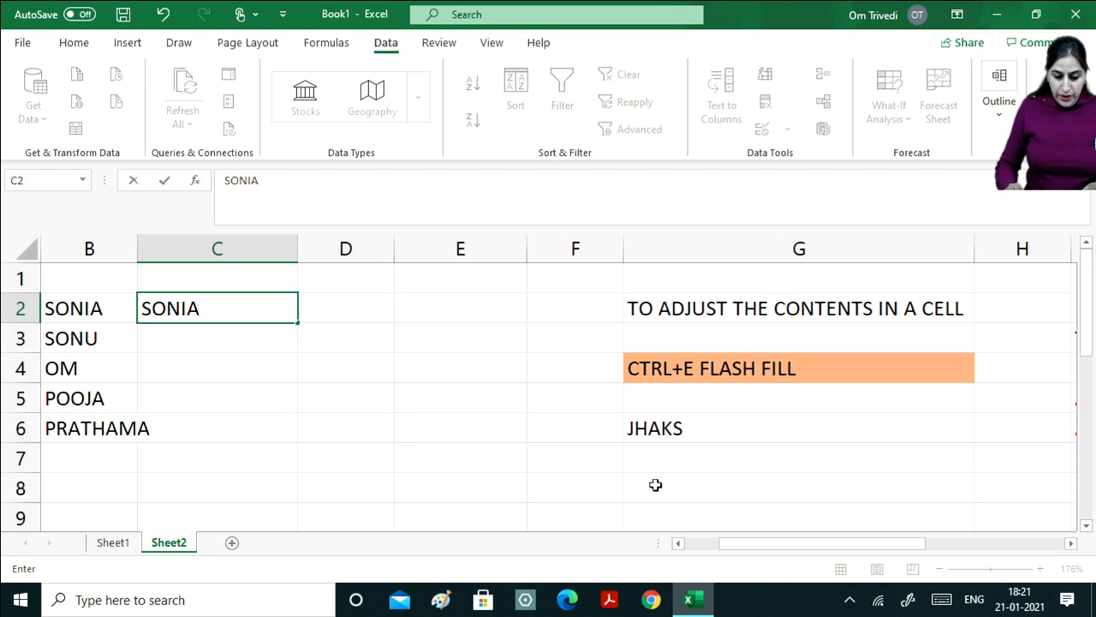
key("Return")
key("Left")
key("Left")
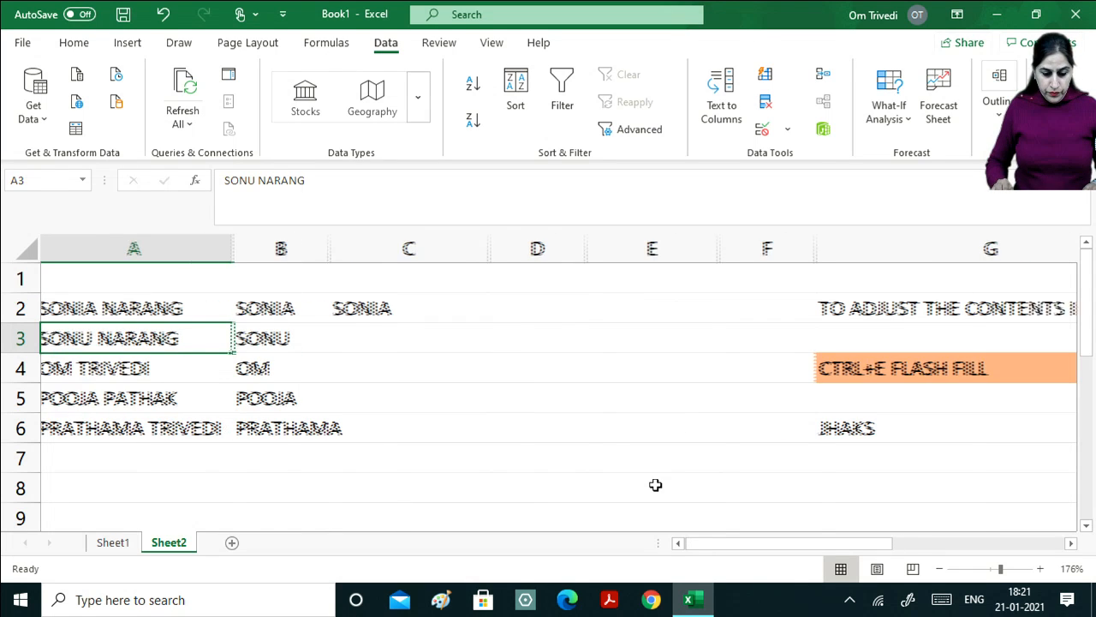
left_click(388, 310)
key("Delete")
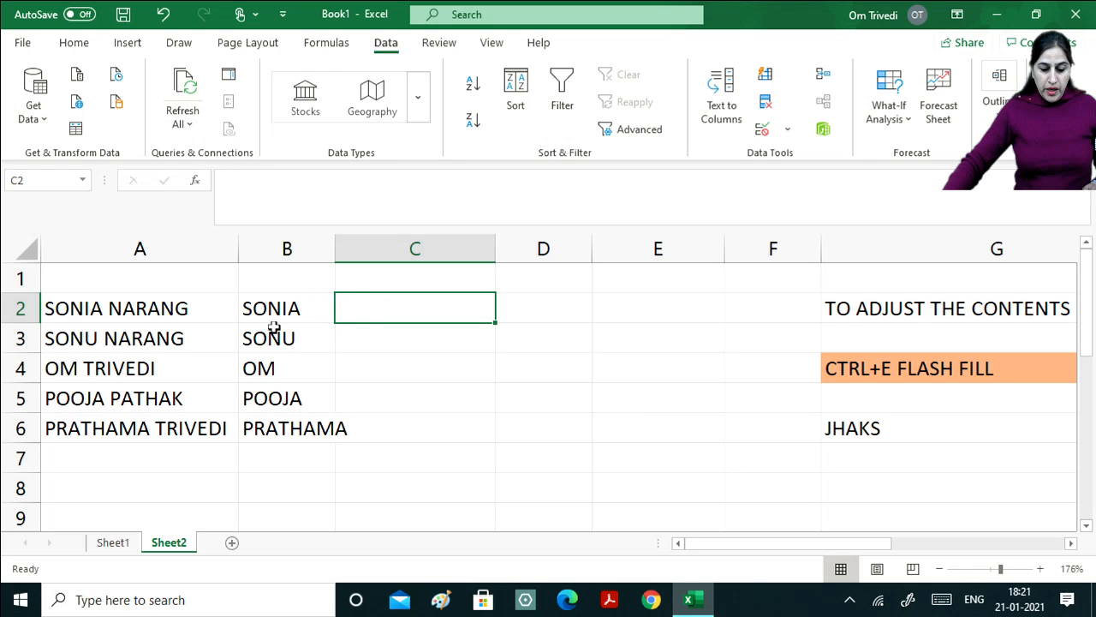
Clear the first names from B2:B7 and return to B2.
left_click_drag(278, 312, 293, 444)
key("Delete")
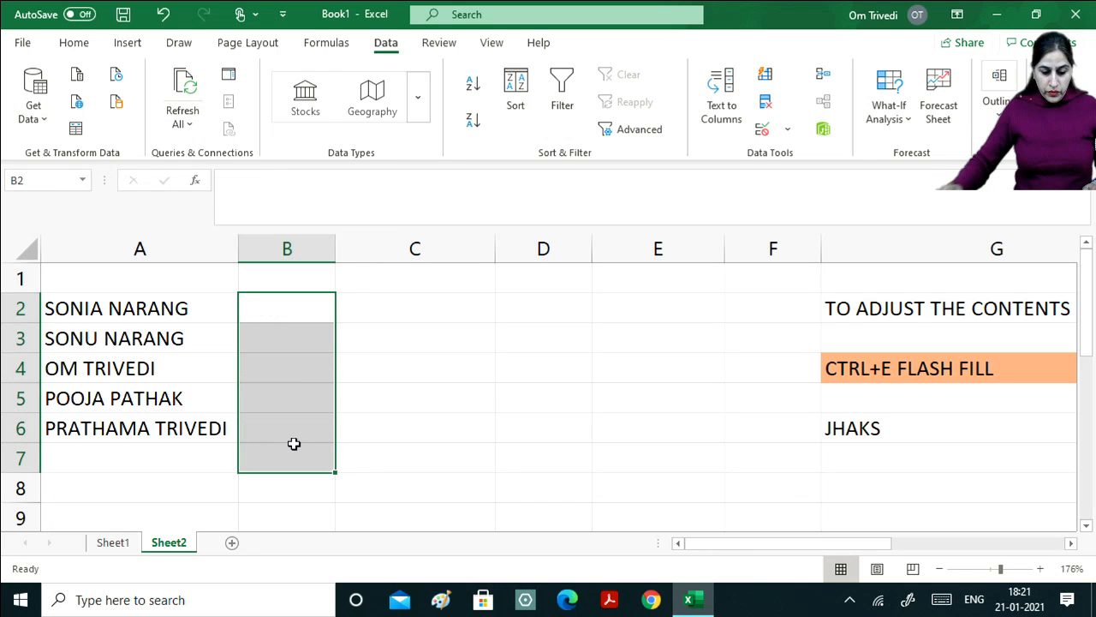
left_click(296, 309)
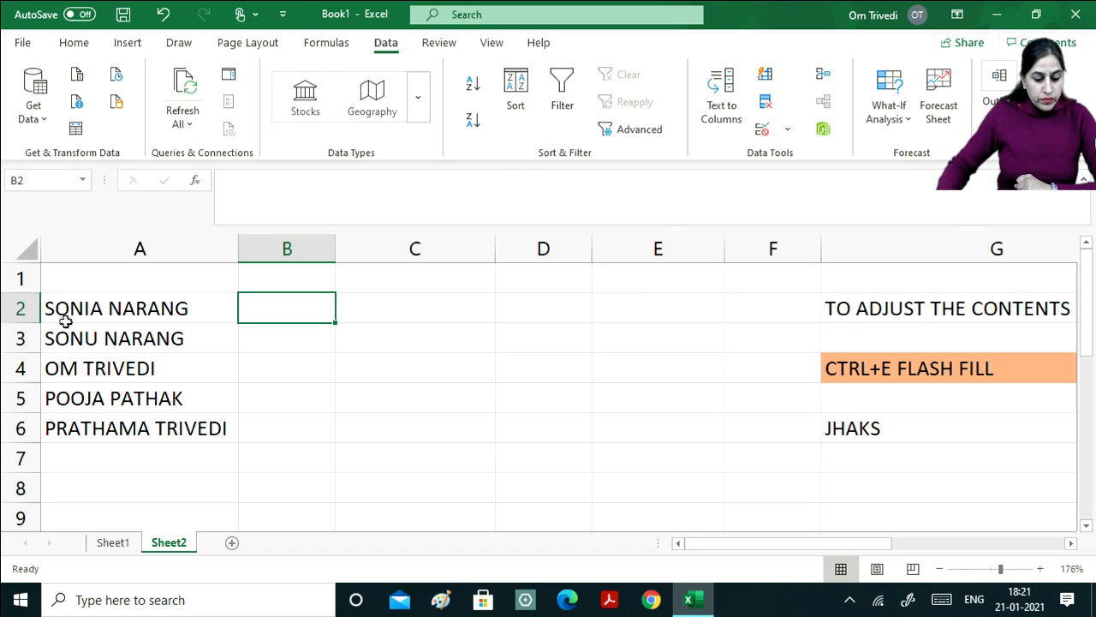
left_click_drag(81, 311, 93, 425)
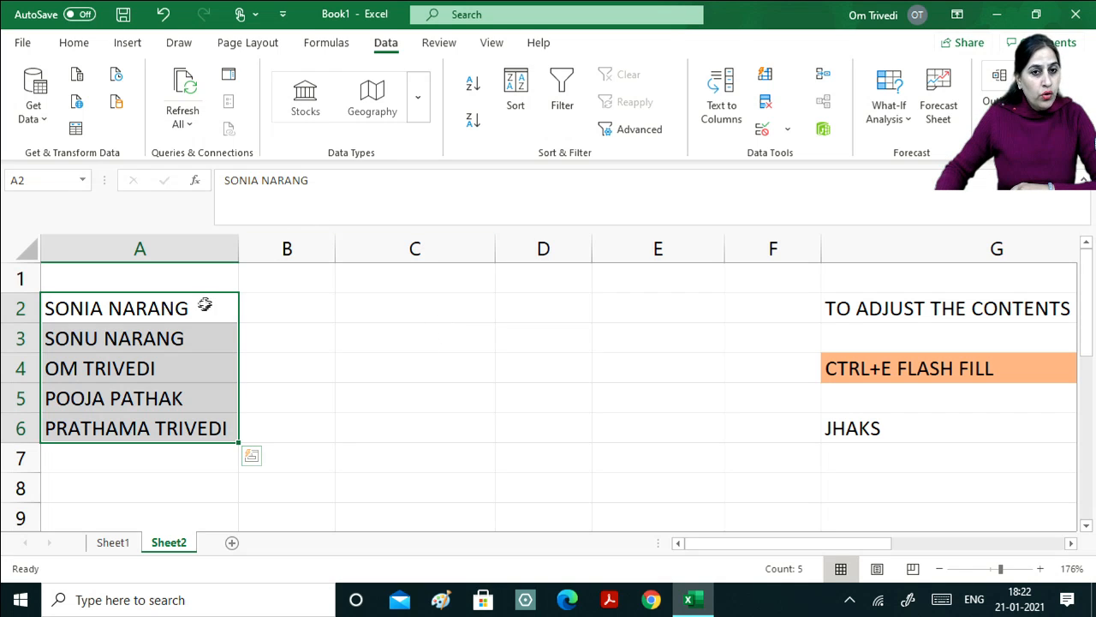
left_click_drag(179, 316, 189, 430)
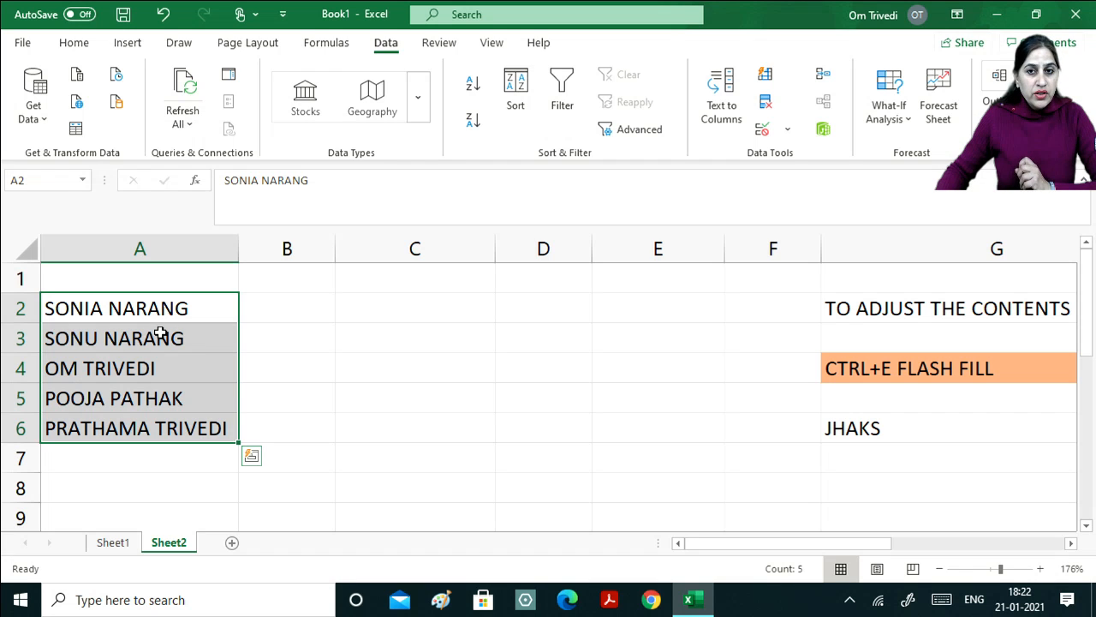
left_click(280, 305)
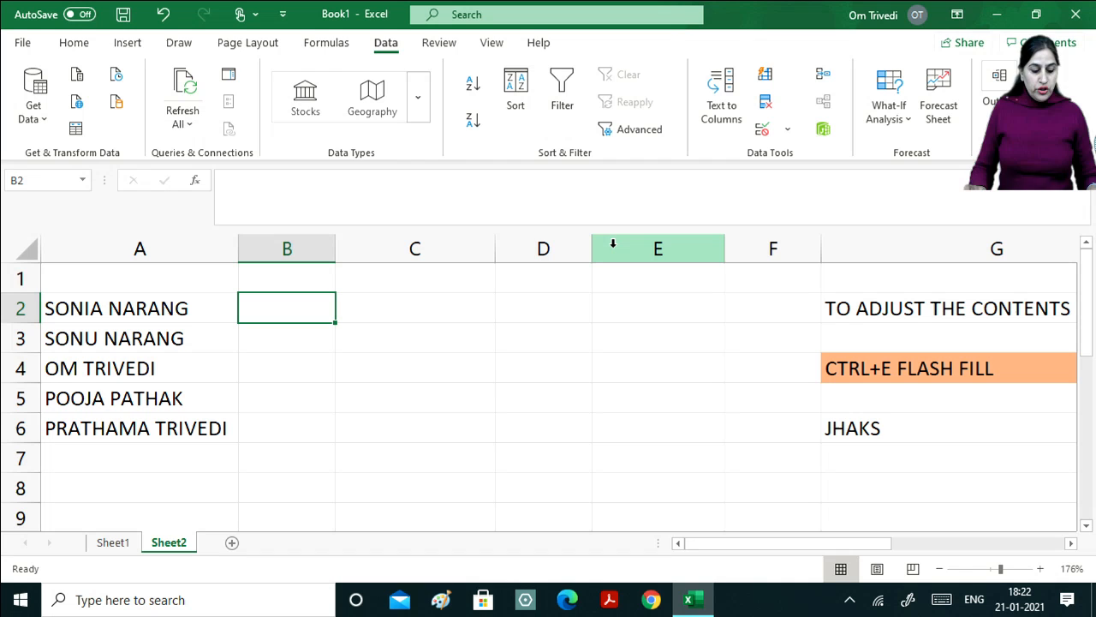
Type SONIA in B2 and SONU in B3, then Flash Fill B2:B6 with Ctrl+E.
type("SONIA")
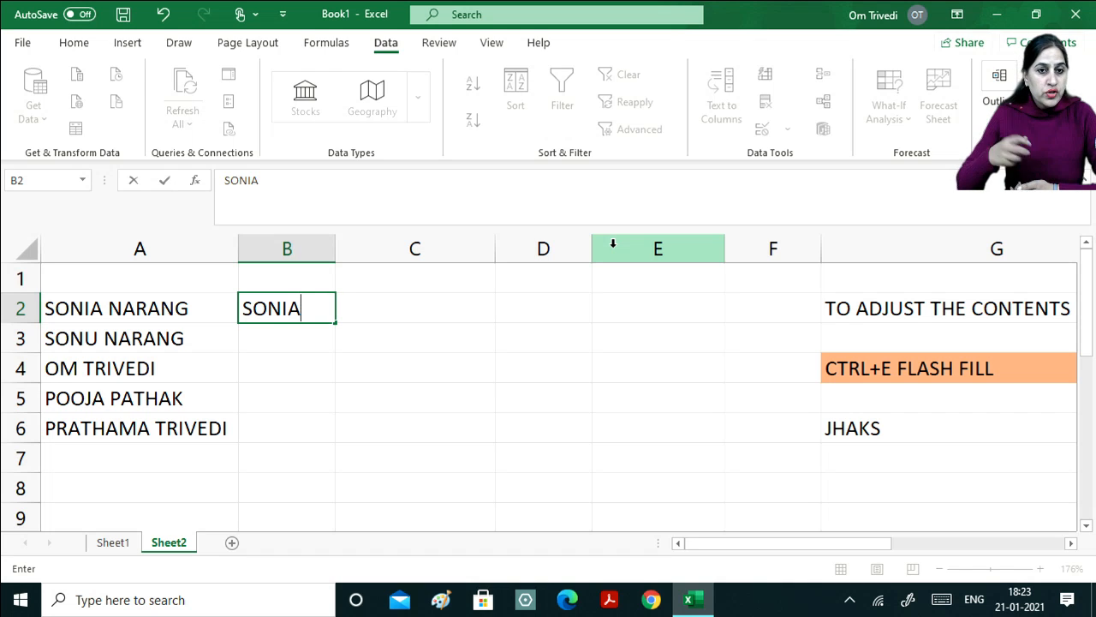
key("Return")
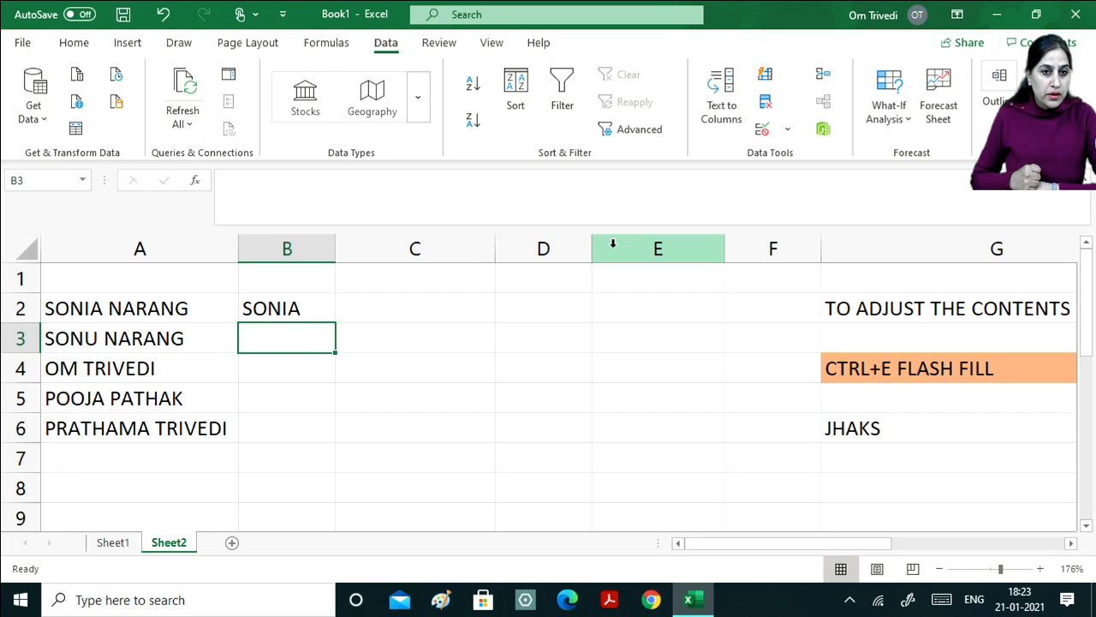
type("SONU")
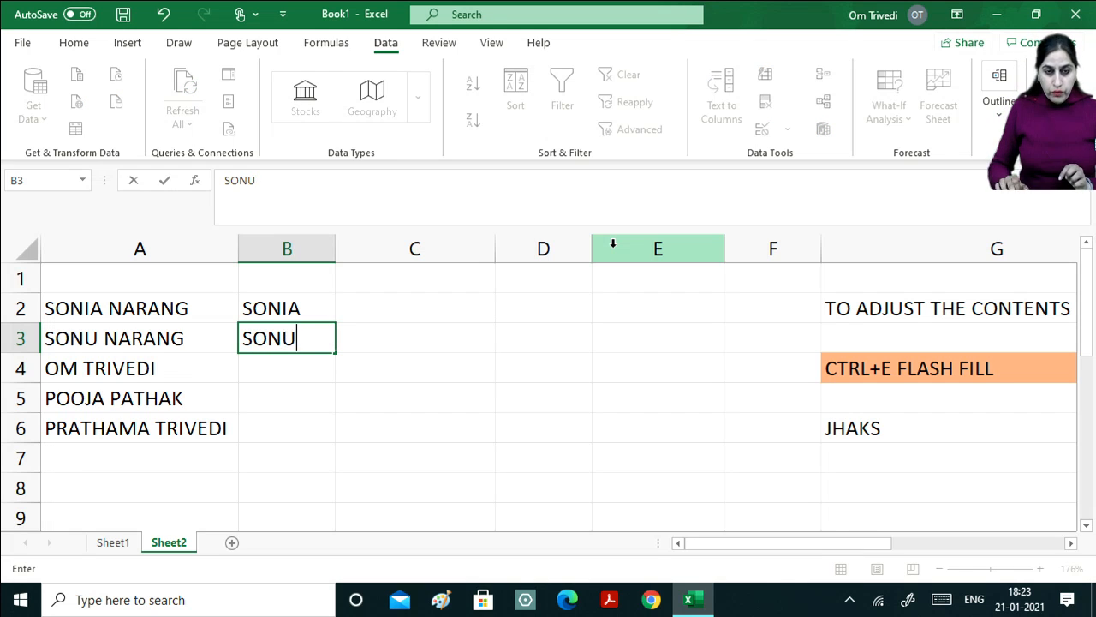
key("Return")
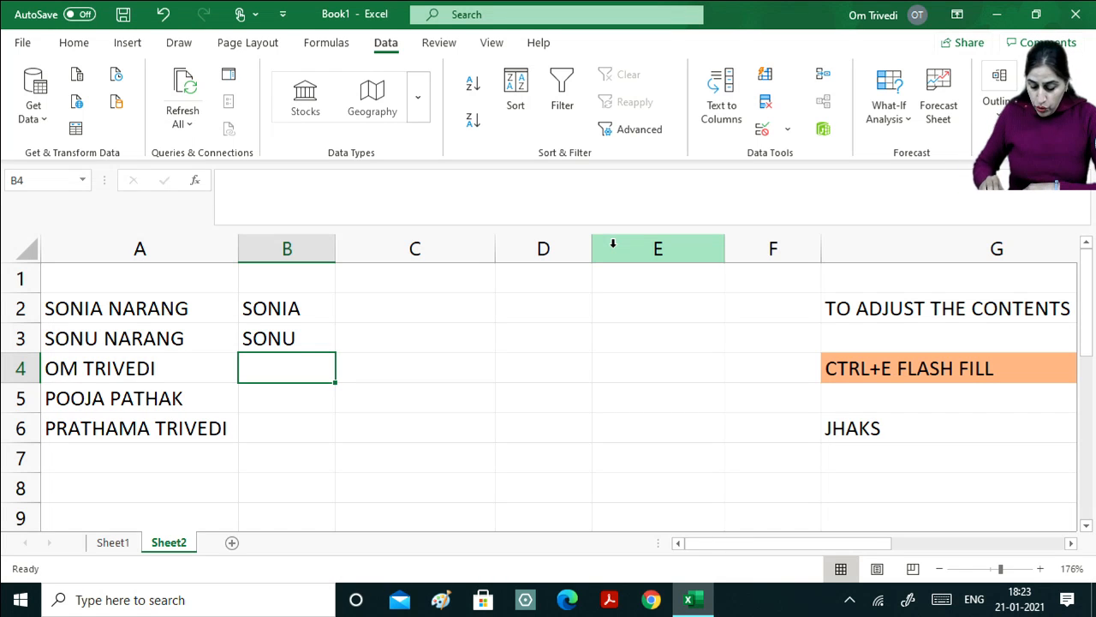
key("Up")
key("Up")
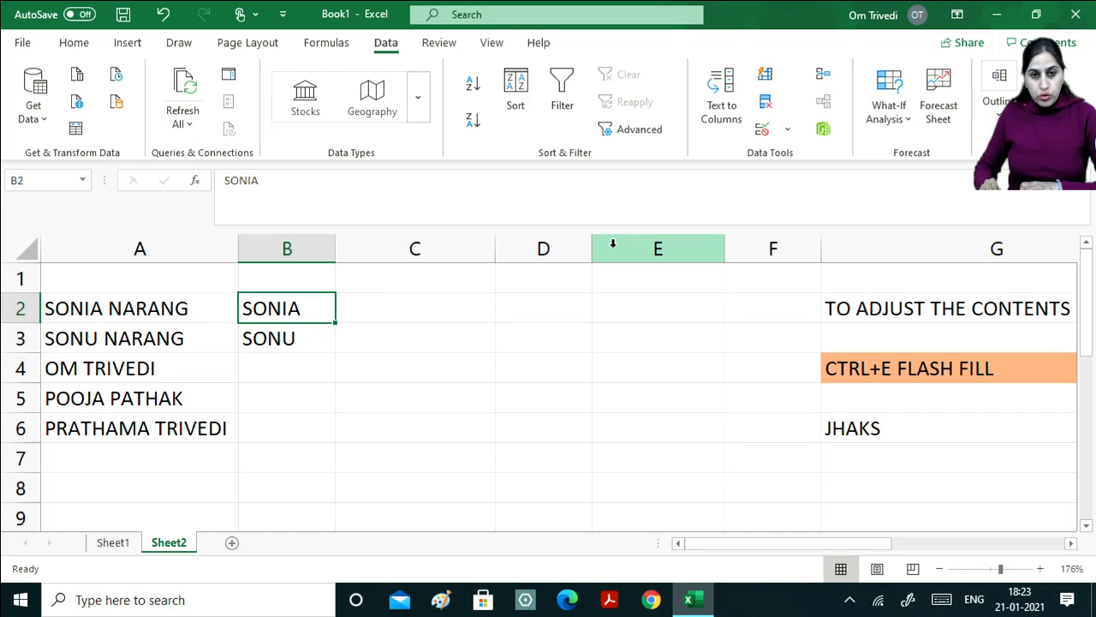
key("shift+Down")
key("shift+Down")
key("shift+Down")
key("shift+Down")
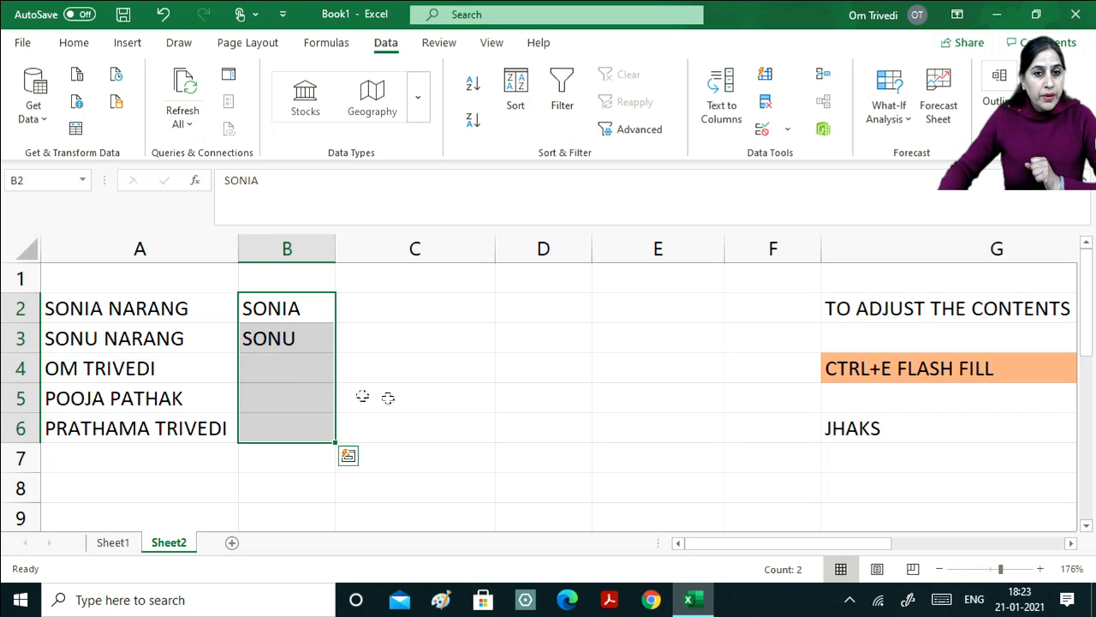
key("ctrl+e")
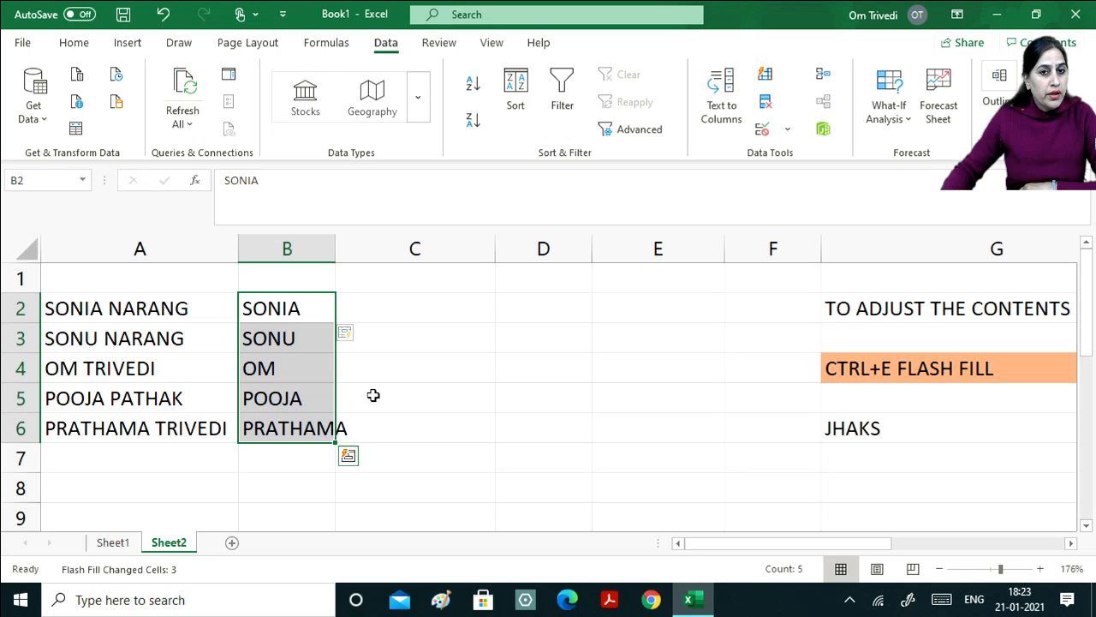
left_click(435, 378)
left_click_drag(333, 248, 358, 327)
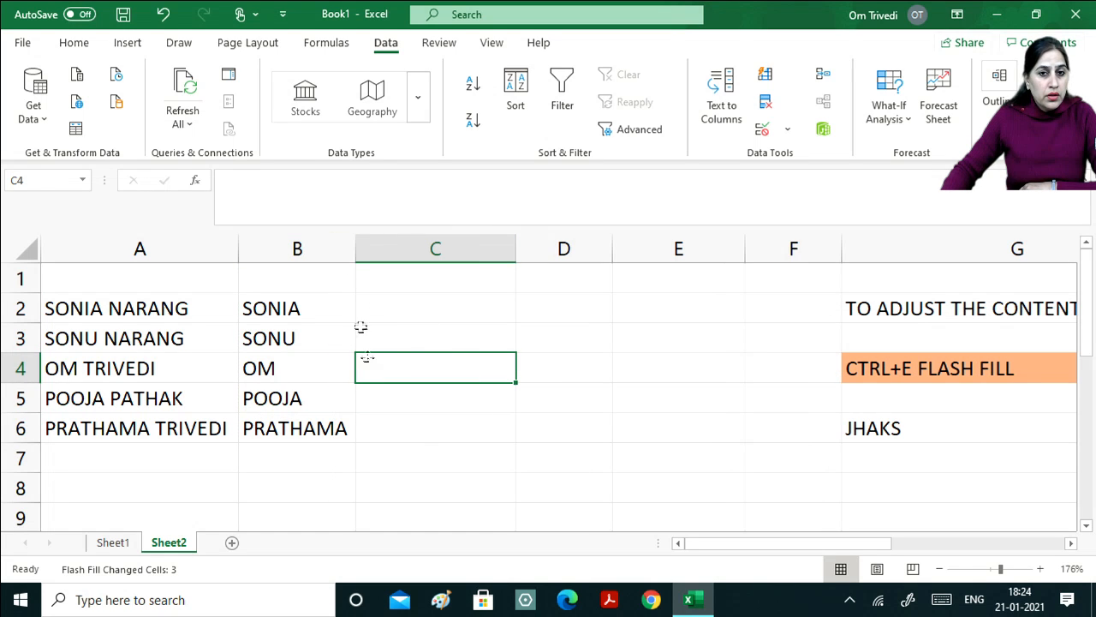
left_click(424, 319)
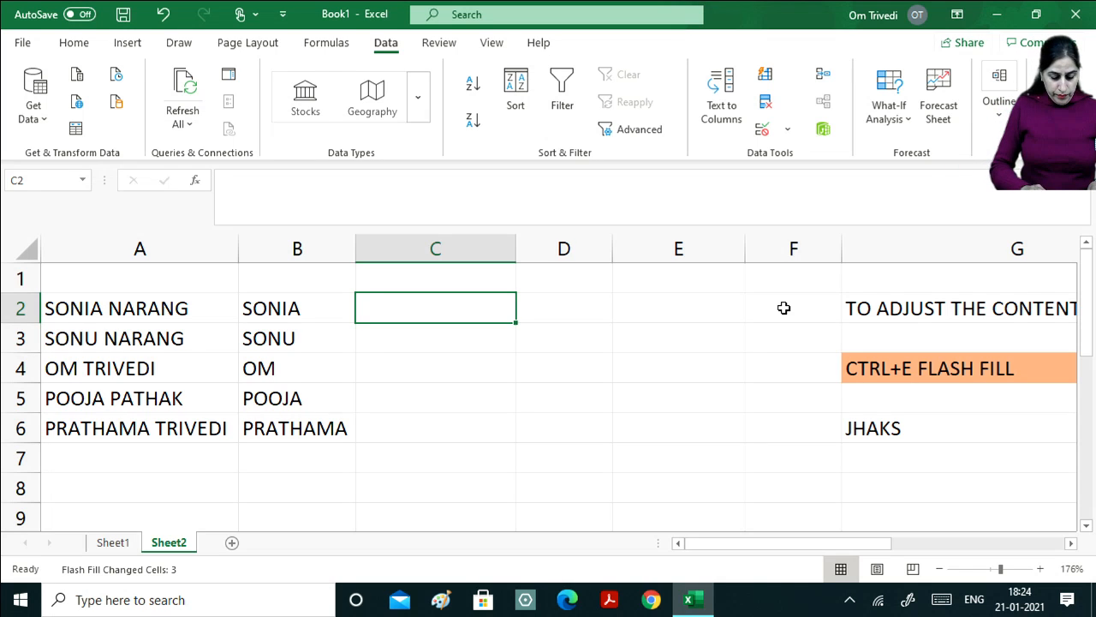
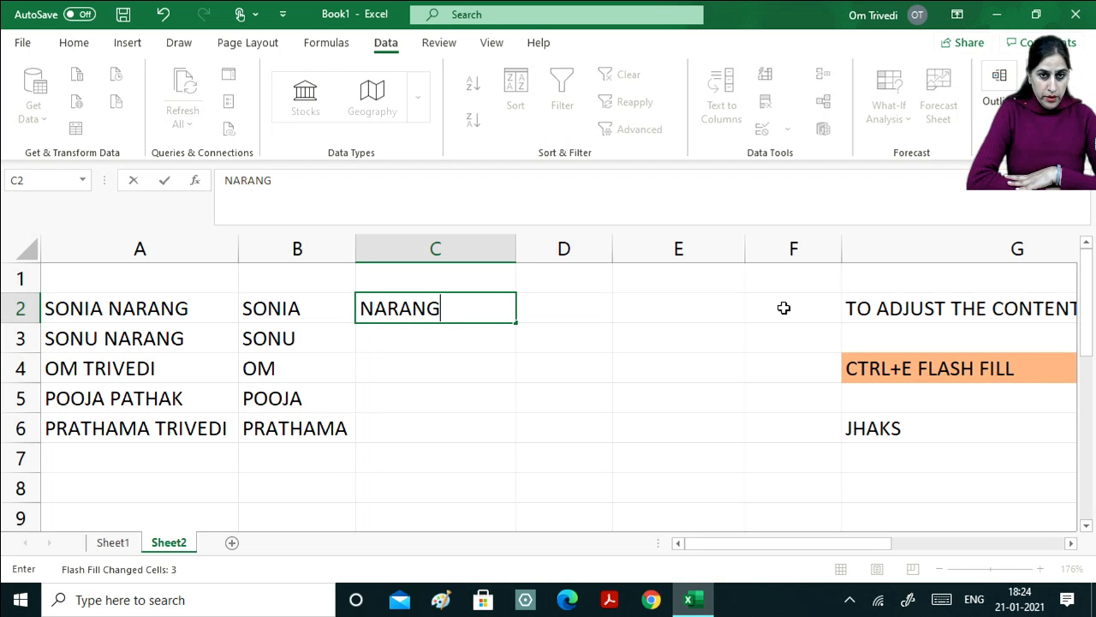
key("Return")
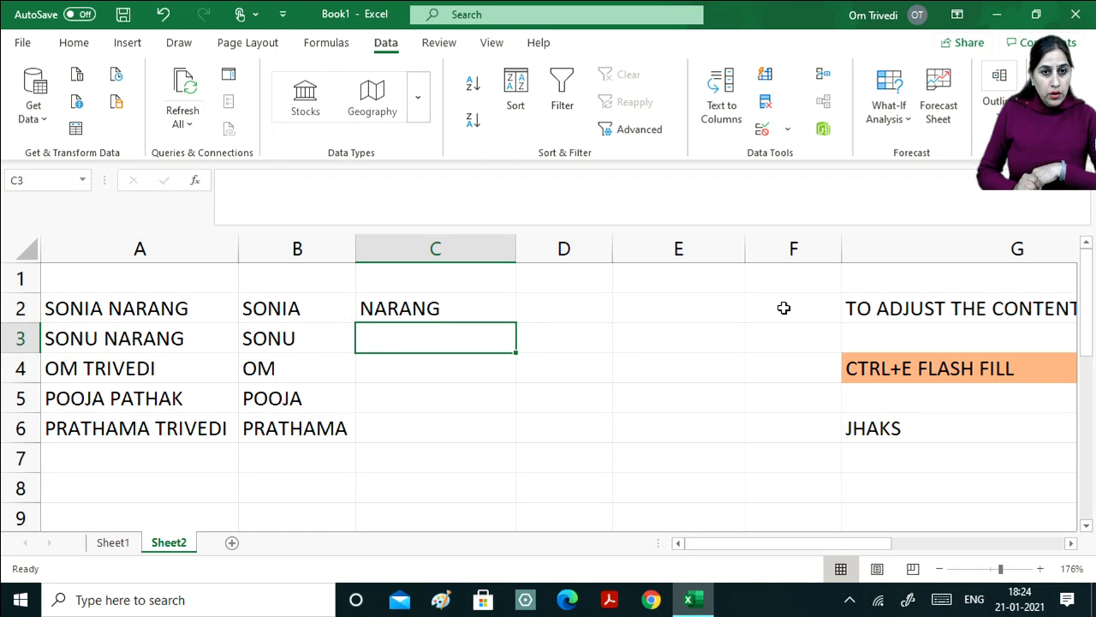
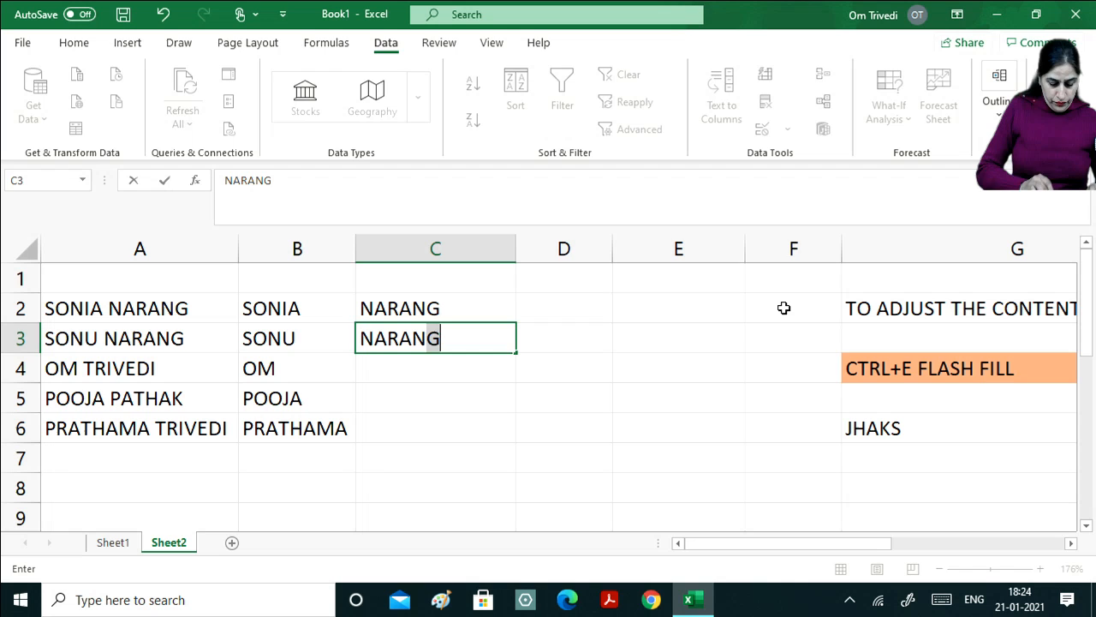
key("Return")
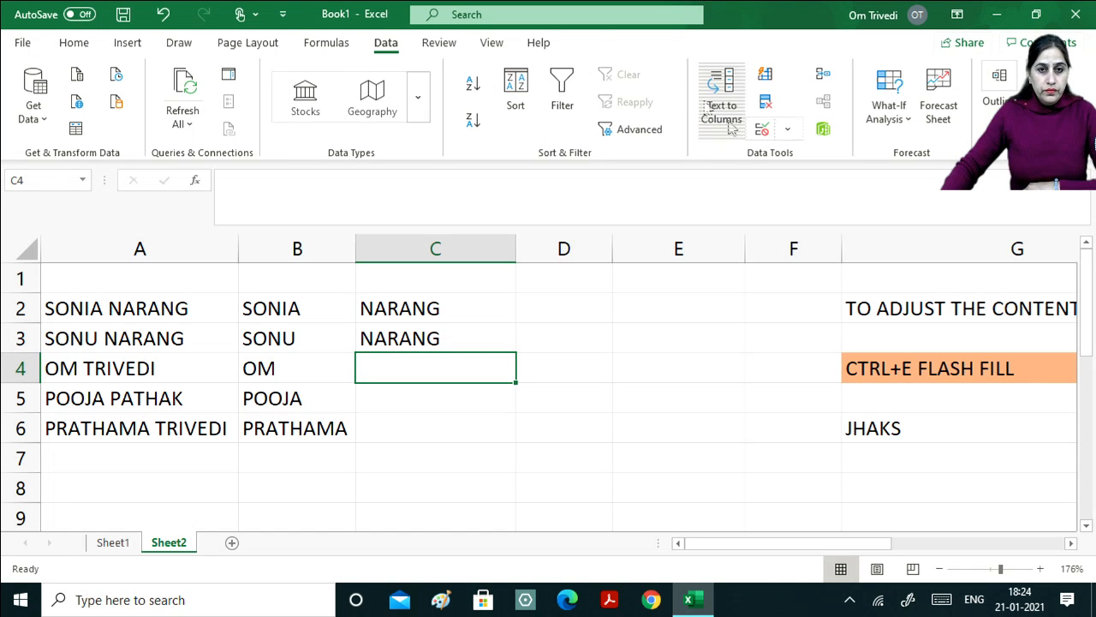
left_click_drag(453, 316, 473, 420)
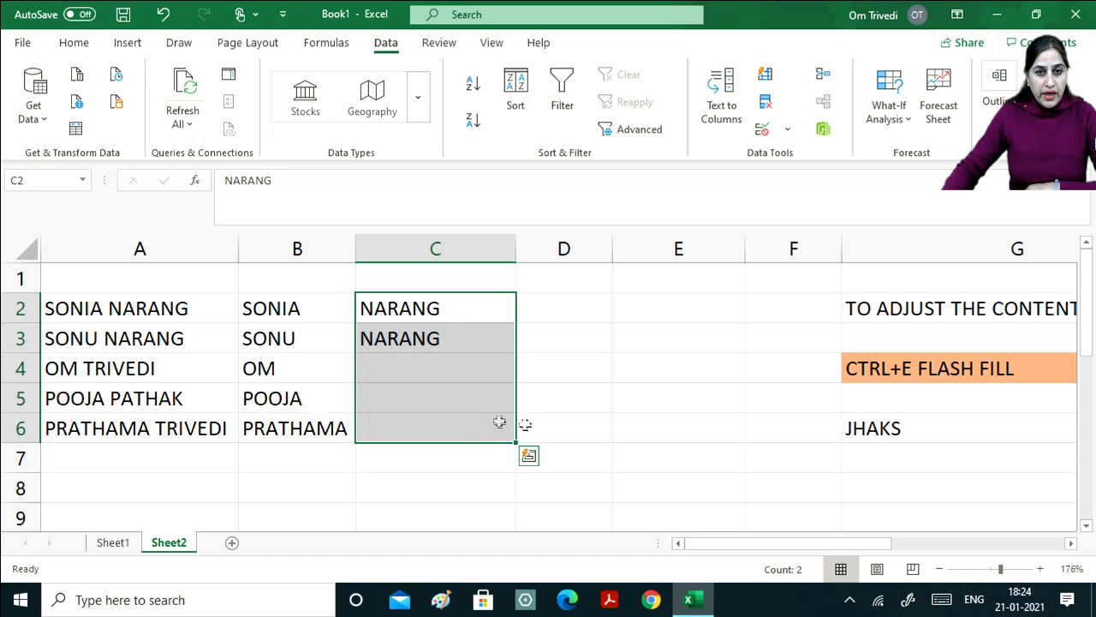
key("ctrl+e")
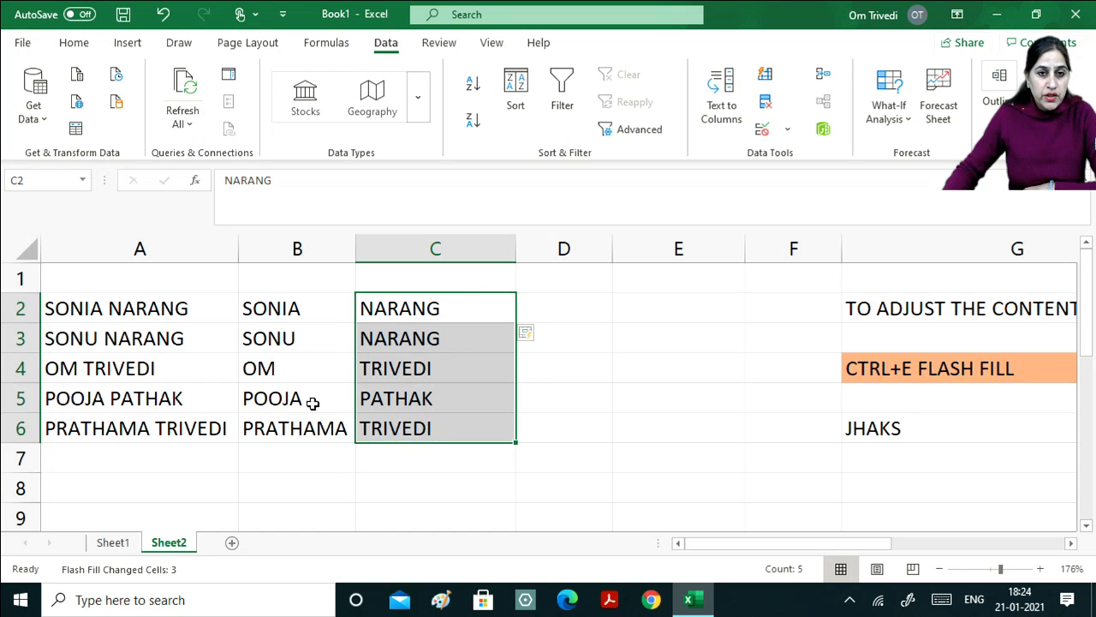
left_click(572, 387)
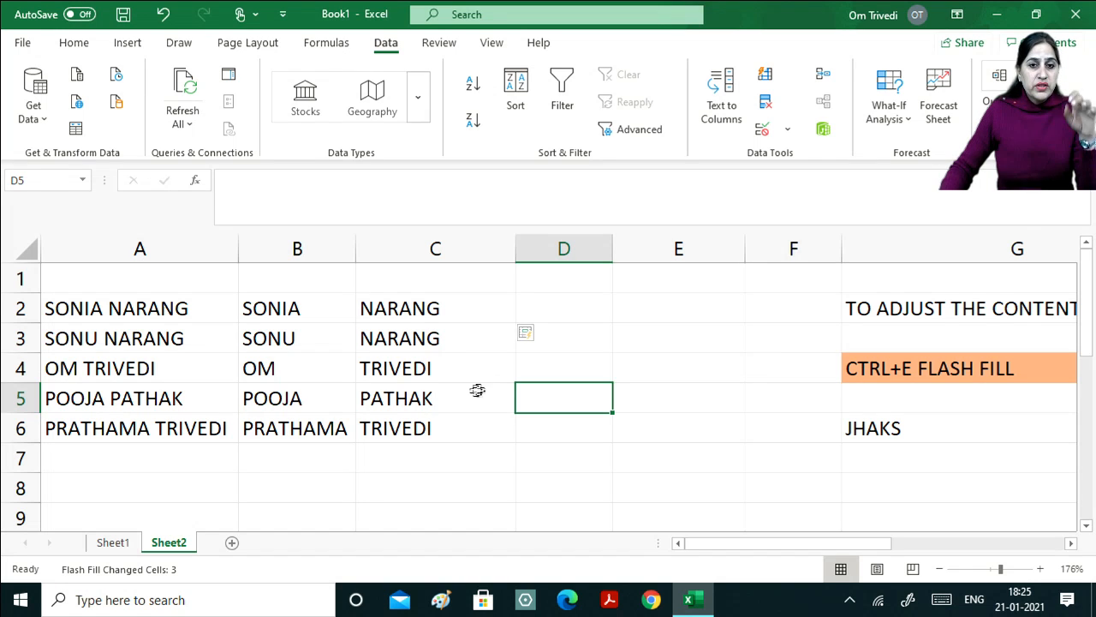
left_click(505, 306)
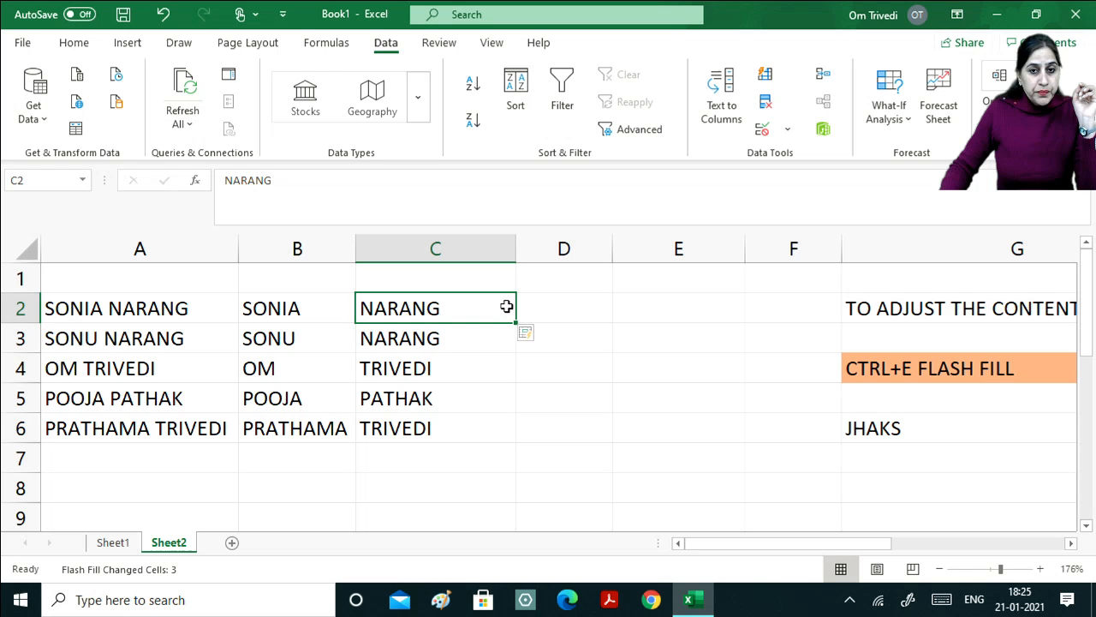
left_click(561, 306)
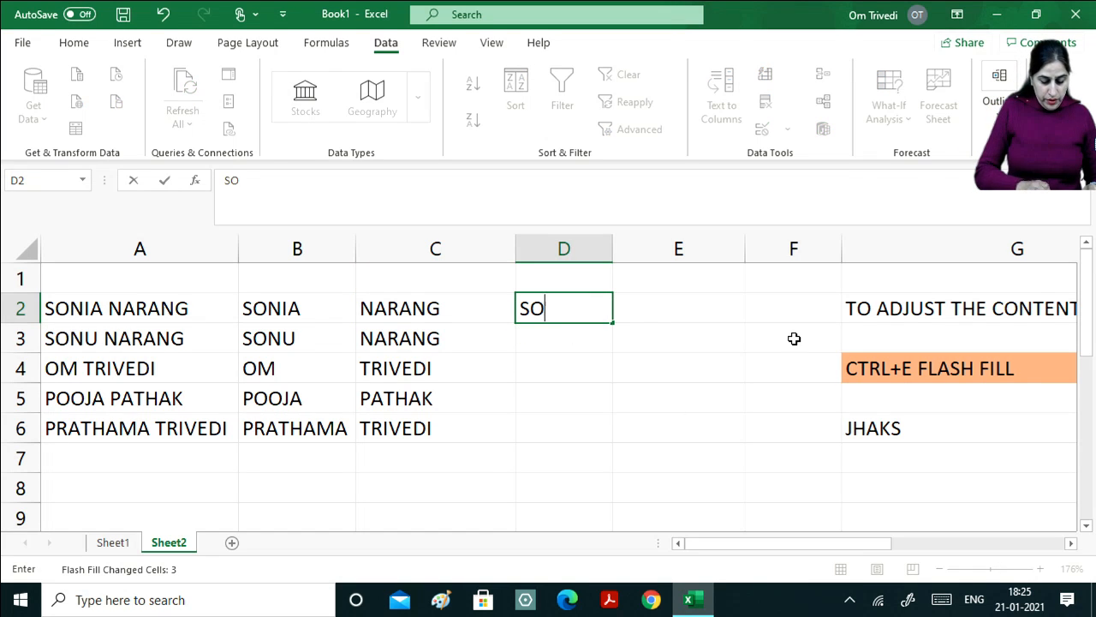
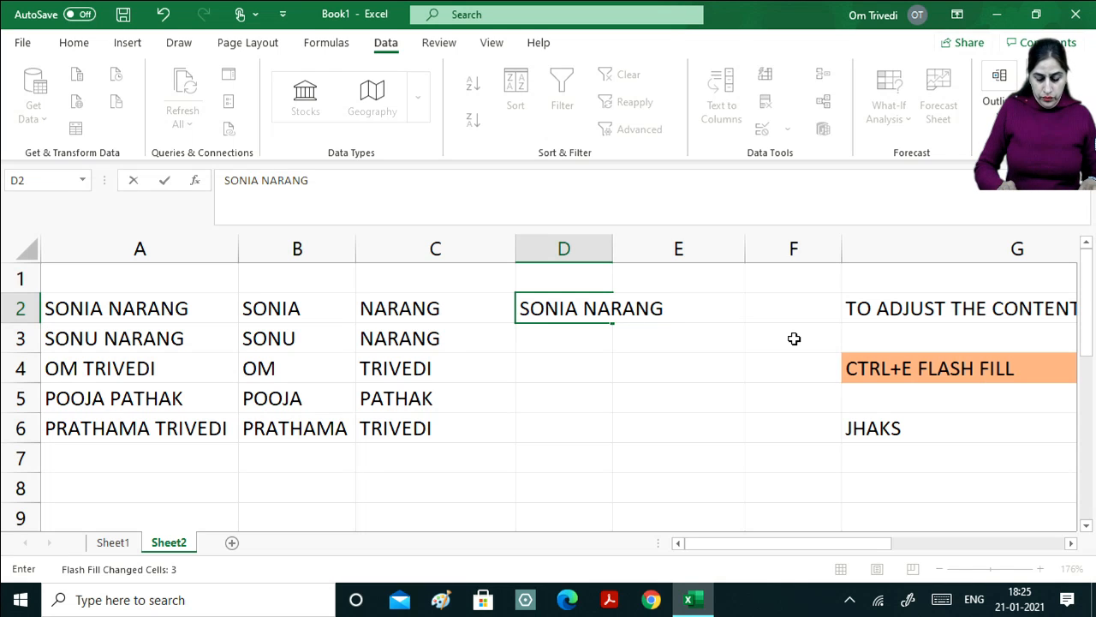
key("Return")
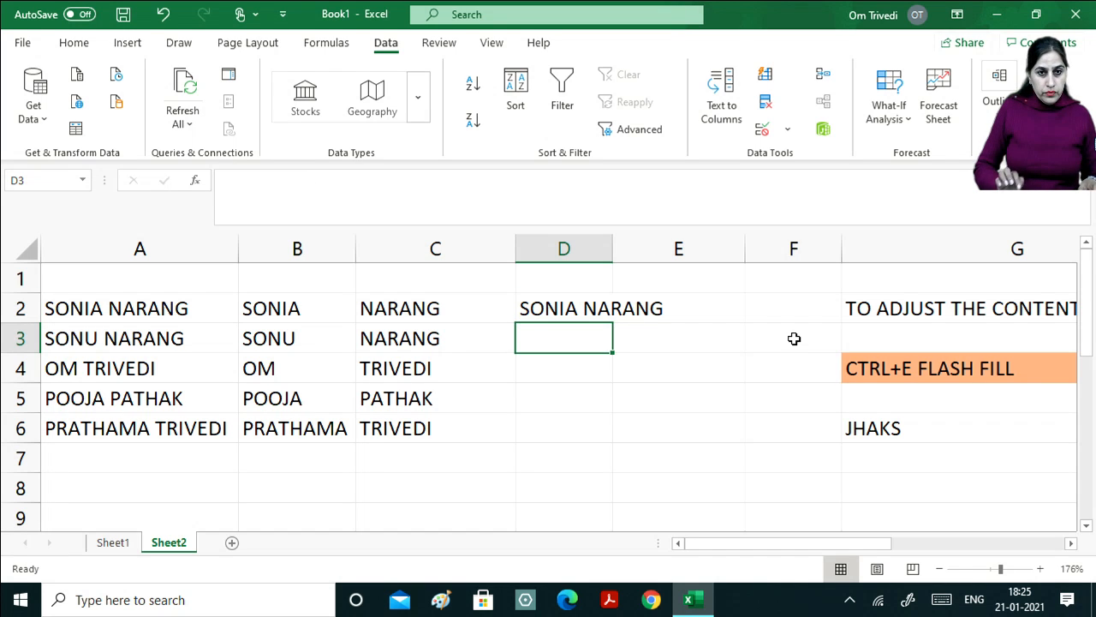
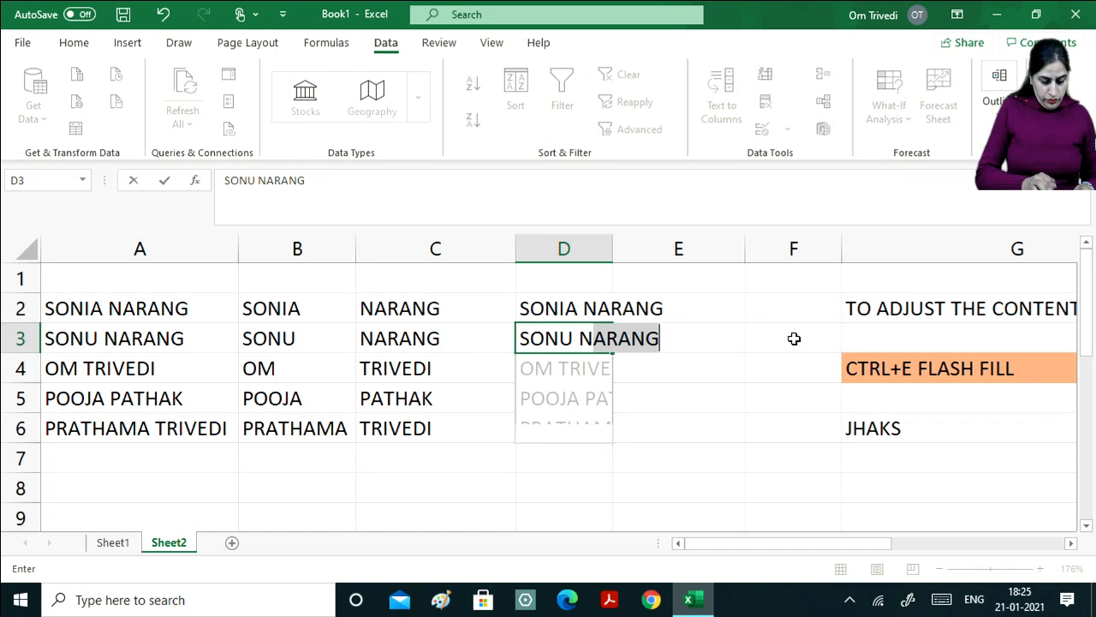
key("Return")
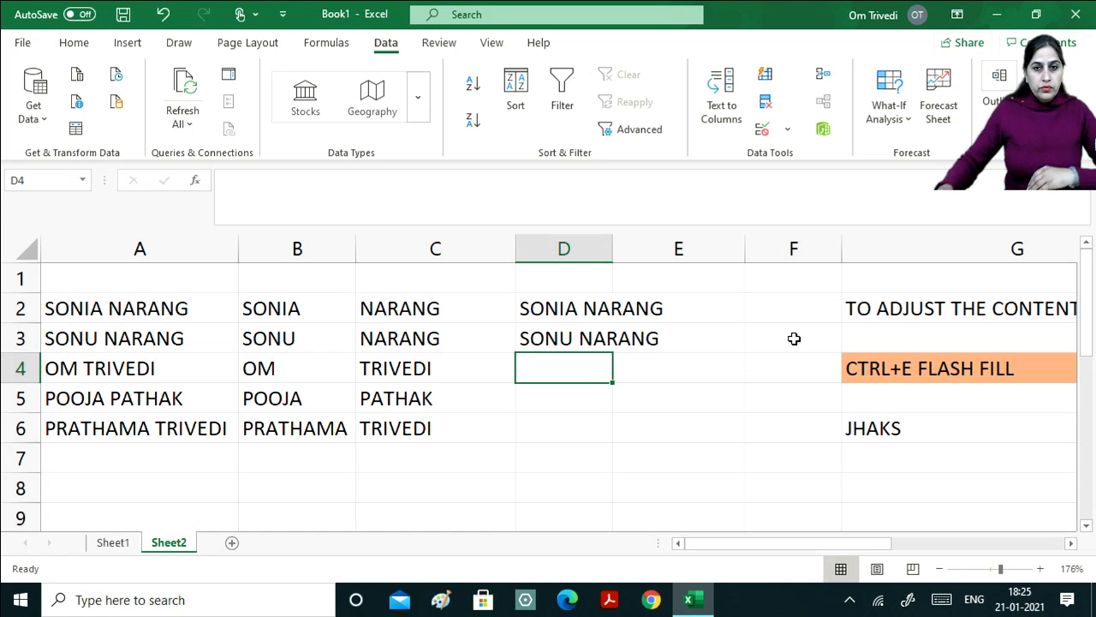
left_click_drag(567, 305, 586, 463)
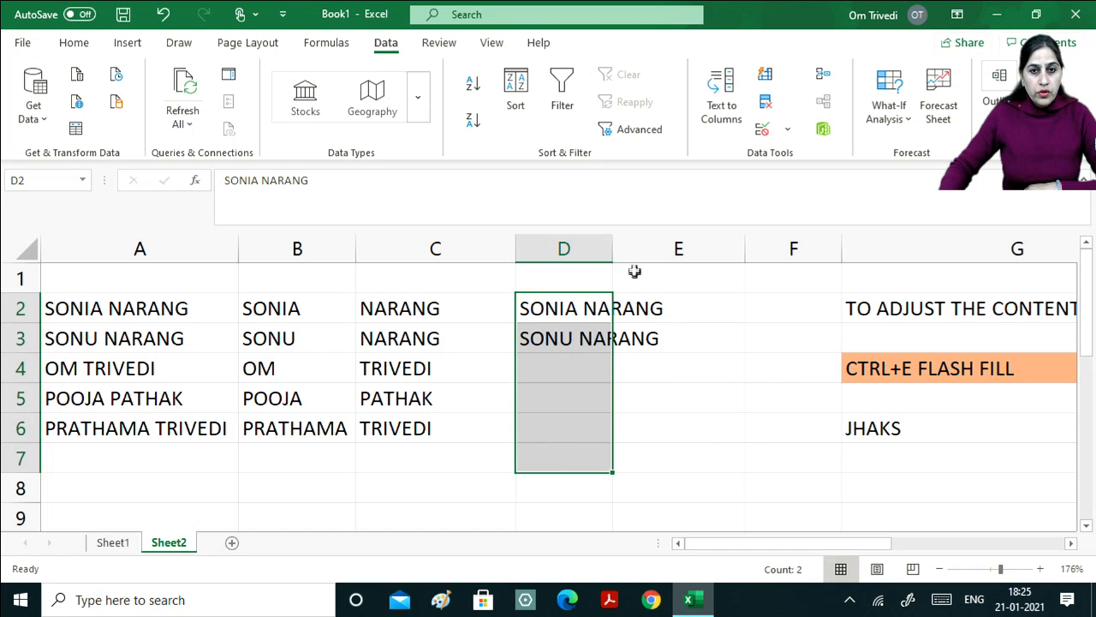
double_click(614, 246)
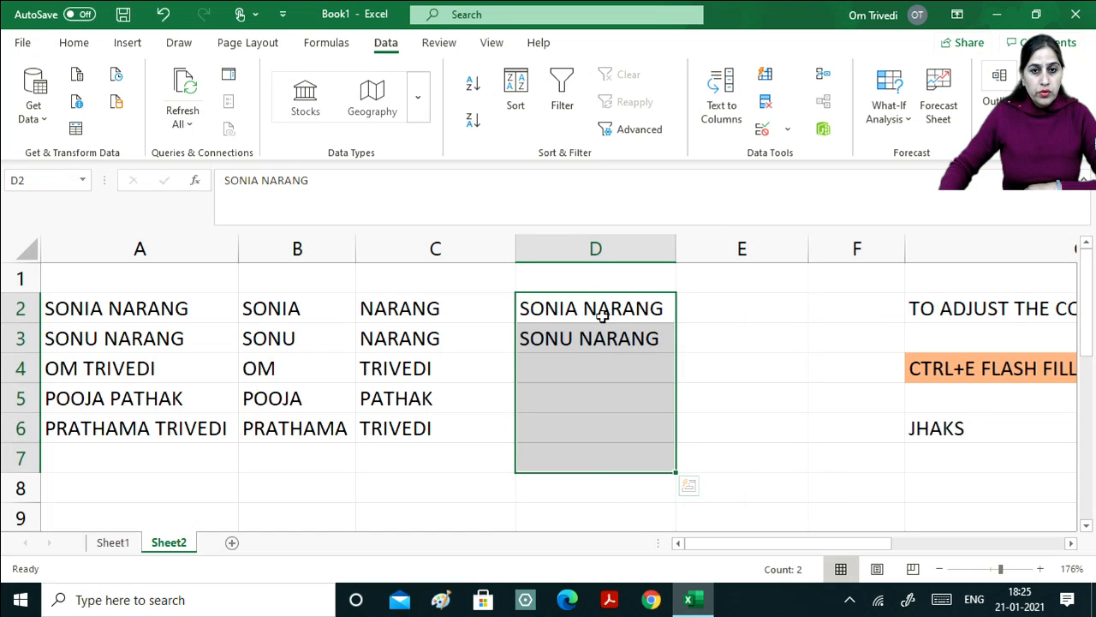
left_click_drag(598, 309, 643, 424)
key("ctrl+e")
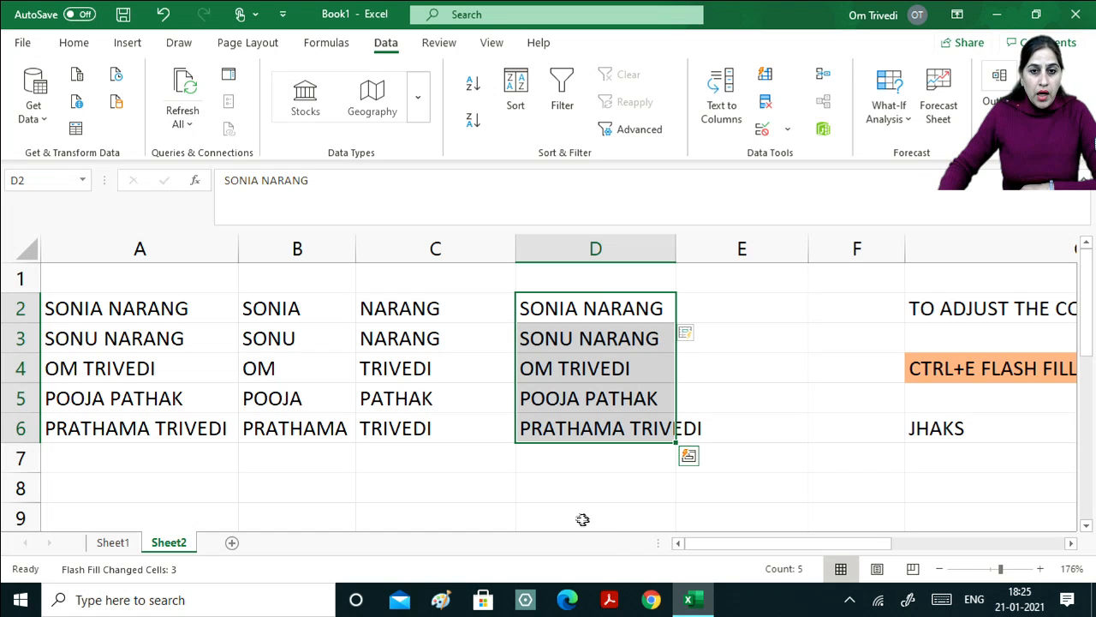
left_click(562, 491)
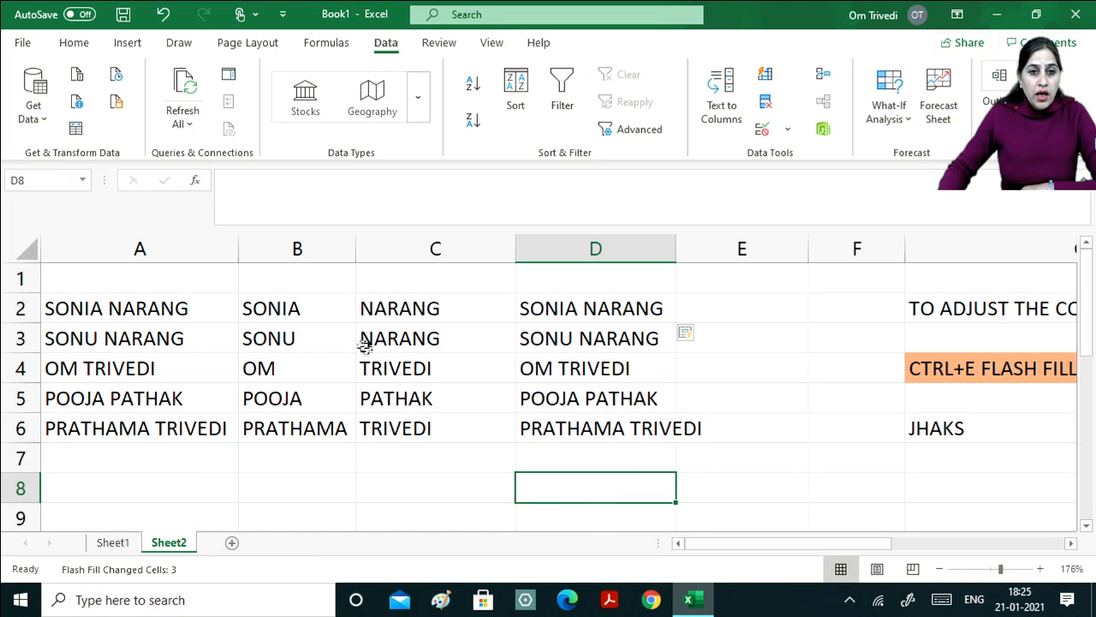
left_click_drag(161, 259, 199, 401)
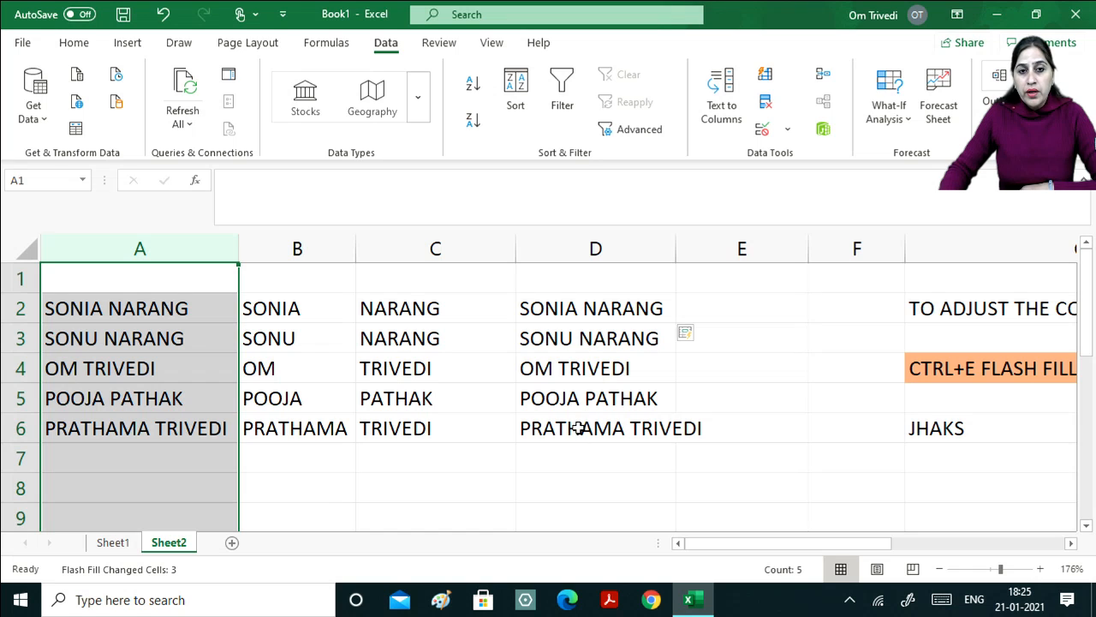
left_click(284, 309)
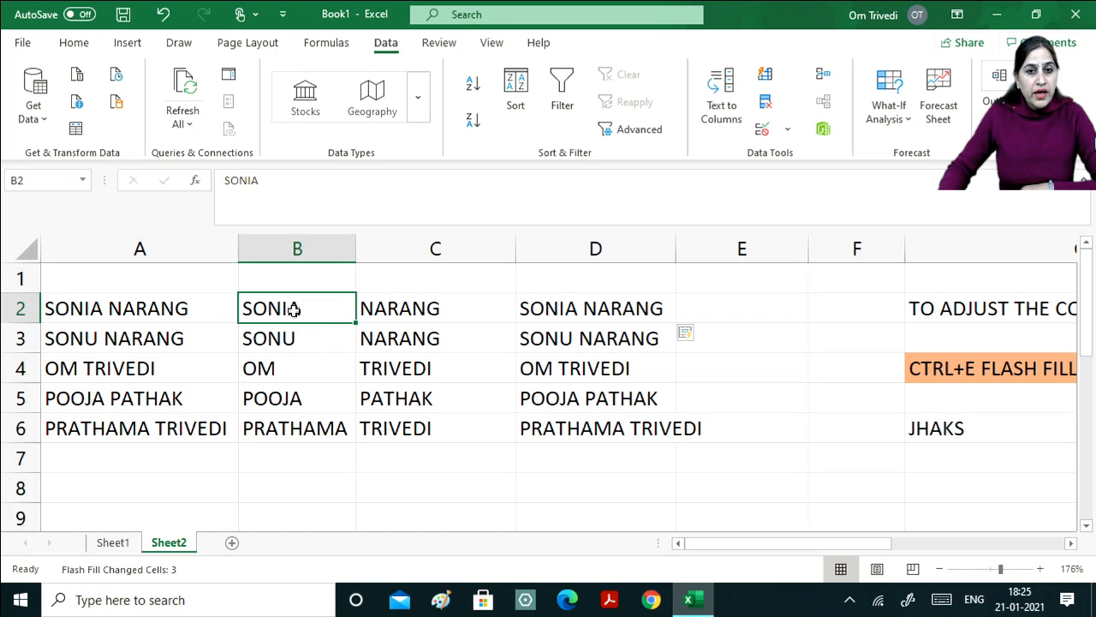
left_click_drag(292, 308, 286, 519)
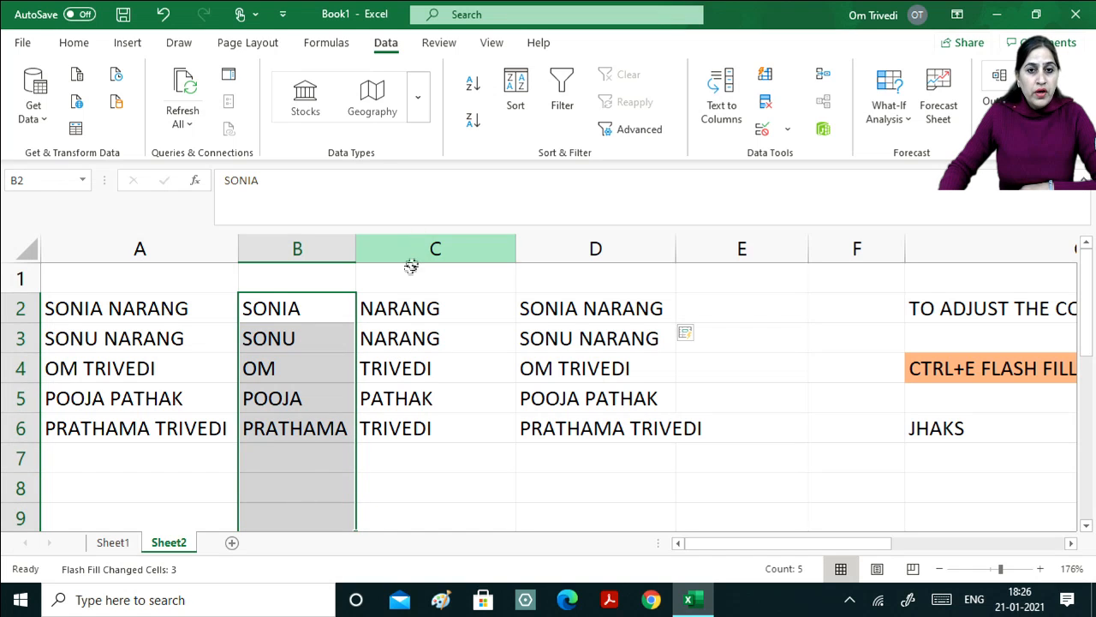
left_click_drag(403, 313, 428, 457)
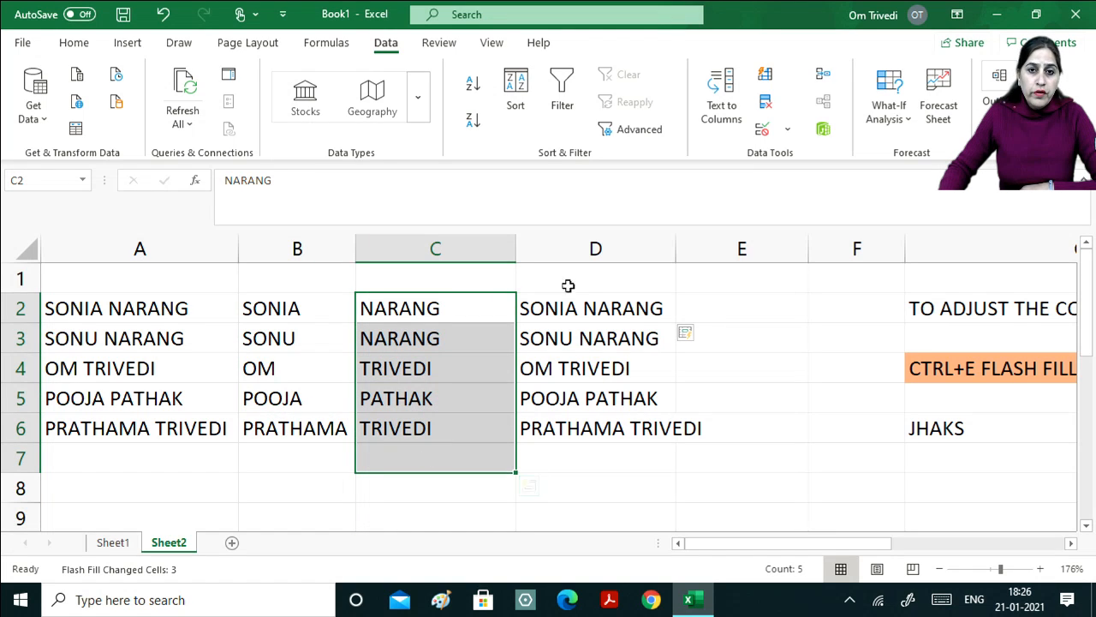
left_click(569, 312)
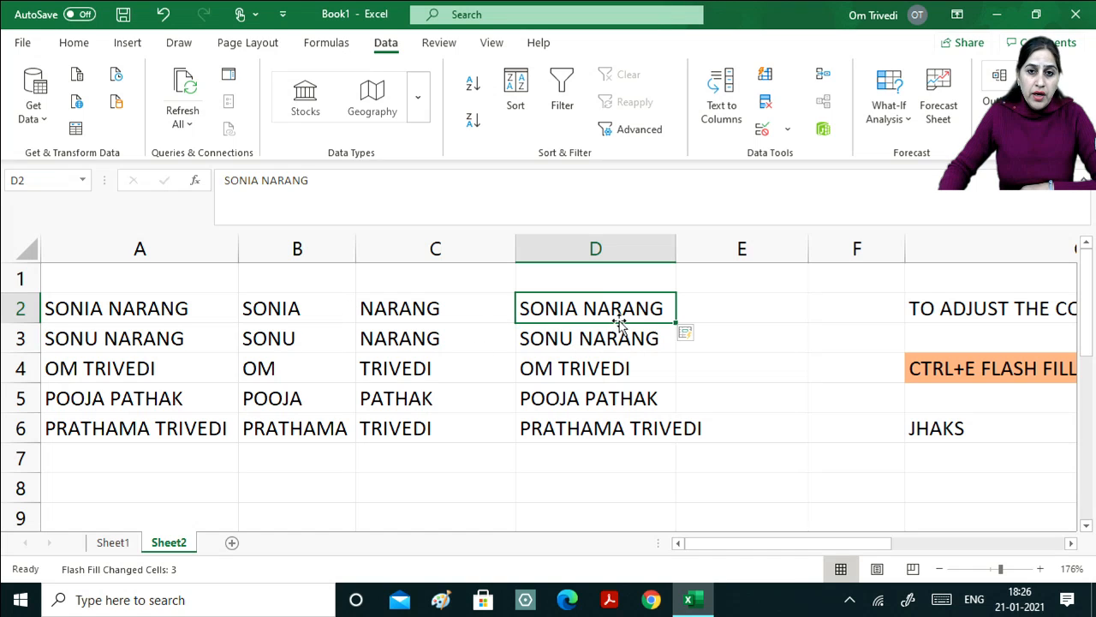
left_click_drag(615, 320, 629, 516)
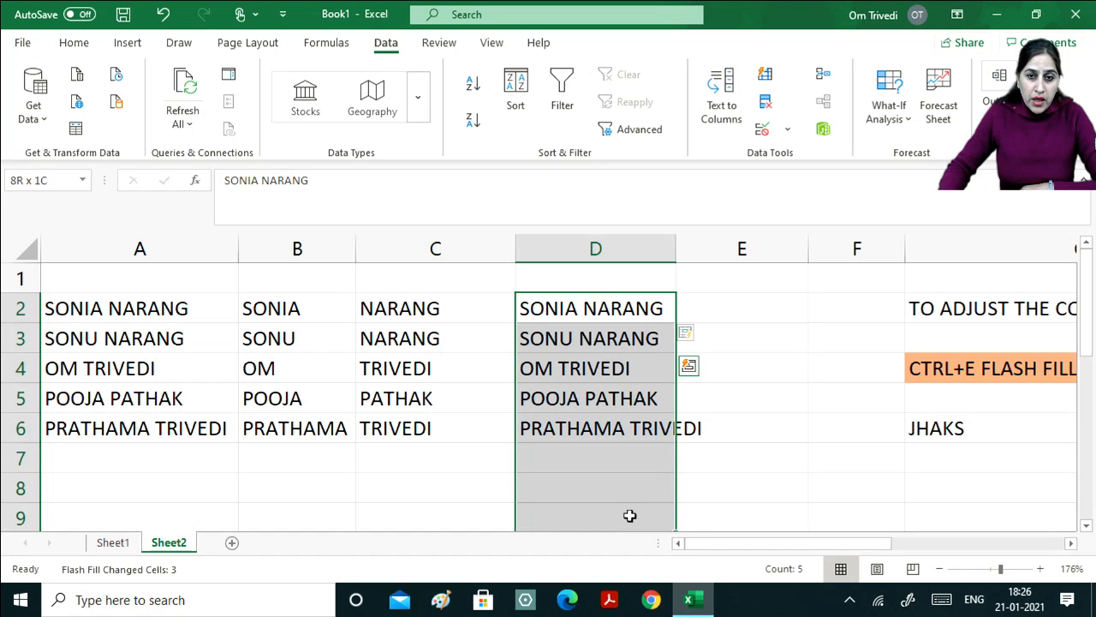
left_click(690, 352)
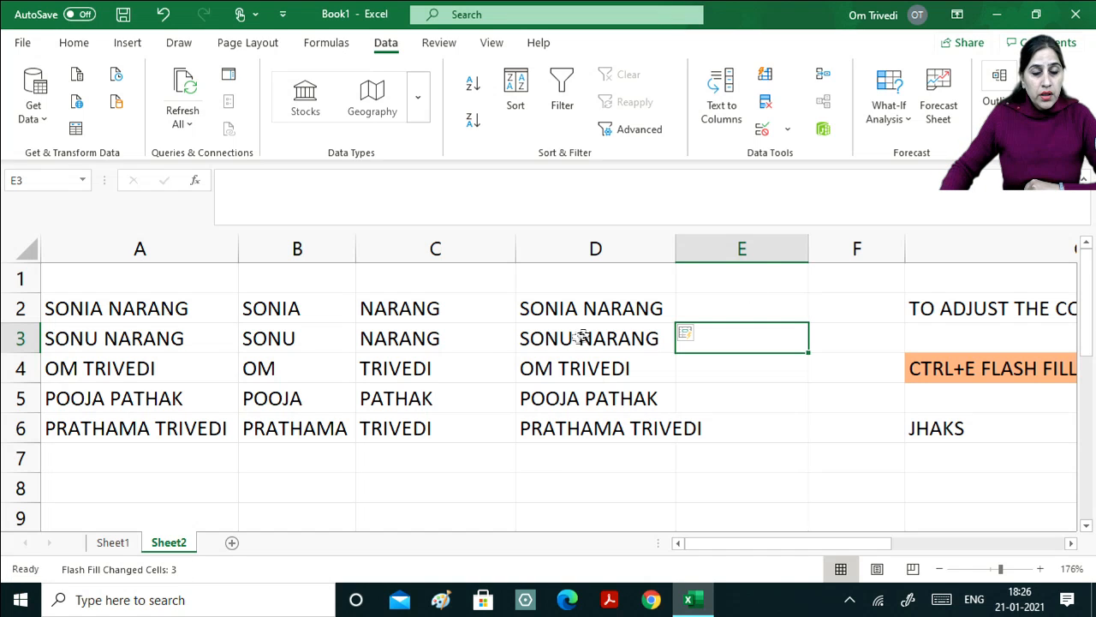
Clear the full names from D4:D6.
left_click_drag(583, 370, 620, 445)
key("Delete")
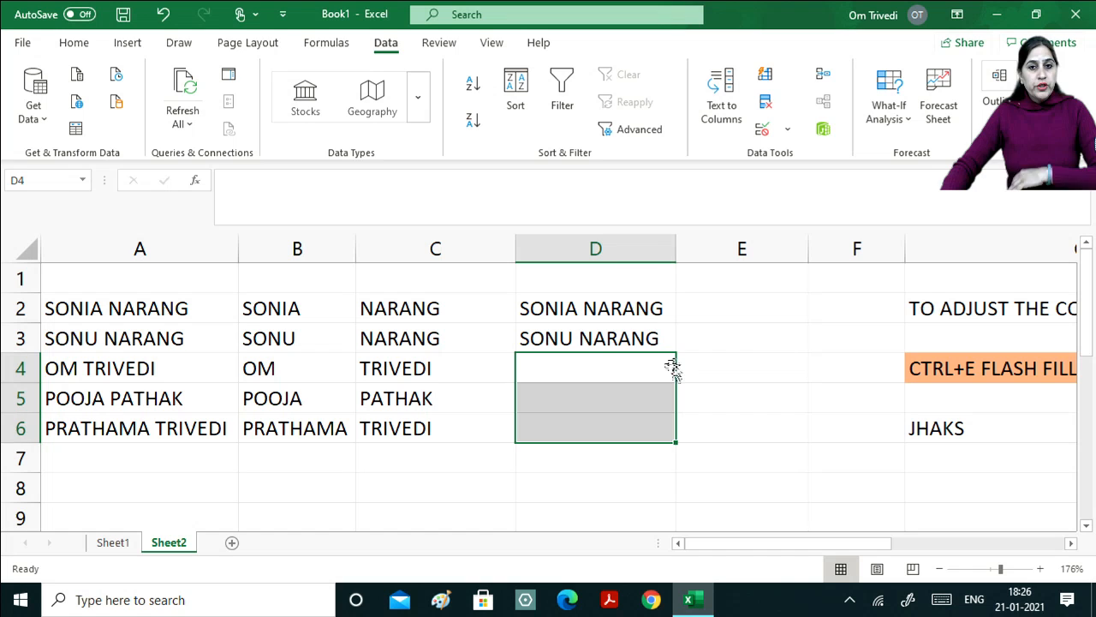
left_click(754, 360)
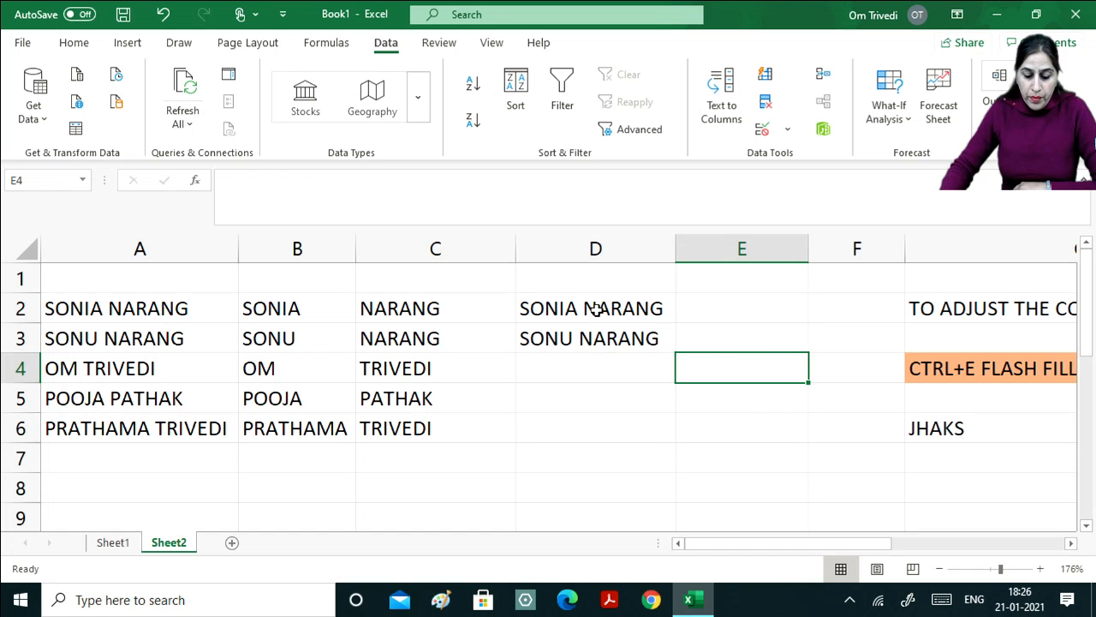
Refill D2:D6 with Data > Flash Fill and autofit column D to the longest name.
left_click_drag(594, 311, 621, 416)
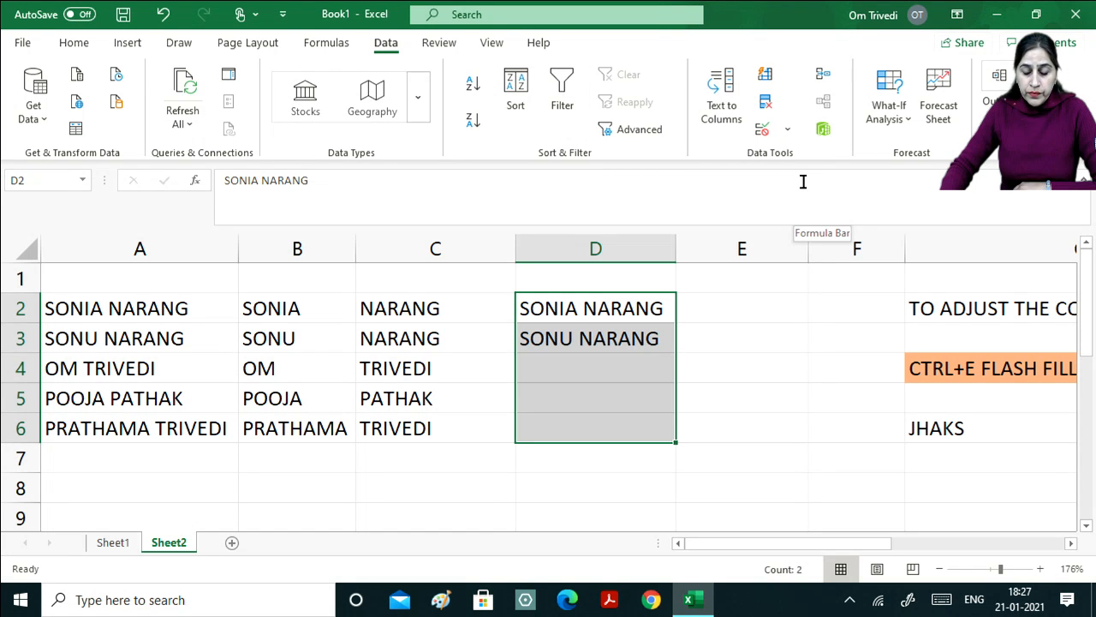
left_click(765, 79)
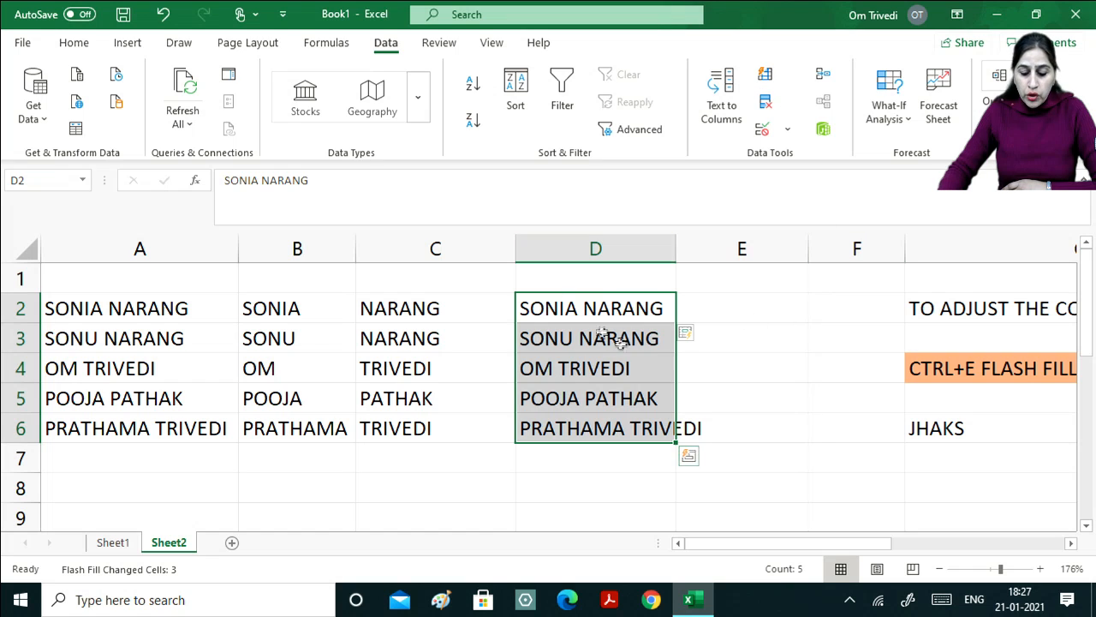
double_click(676, 247)
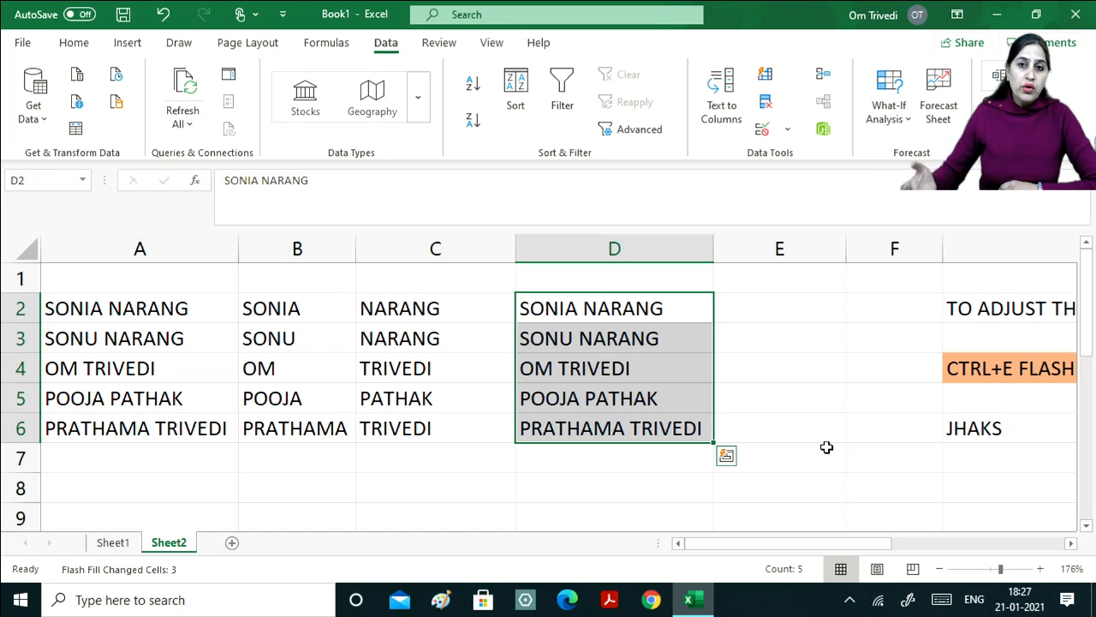
left_click(759, 360)
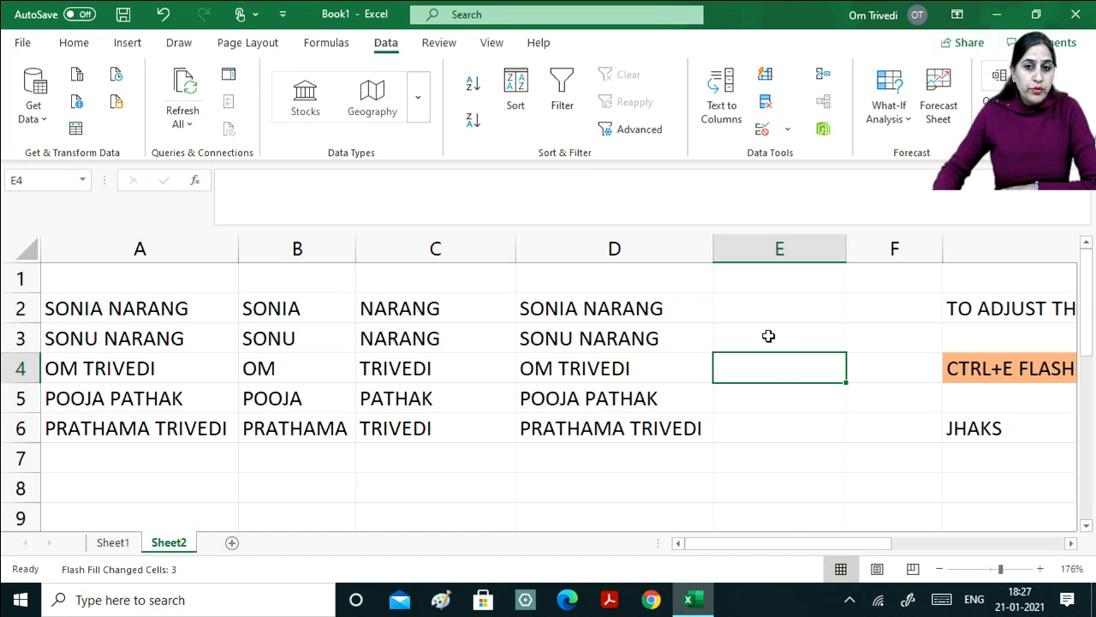
Enter the word TAB in cell E3 and reselect E3.
left_click(768, 337)
type("TAB")
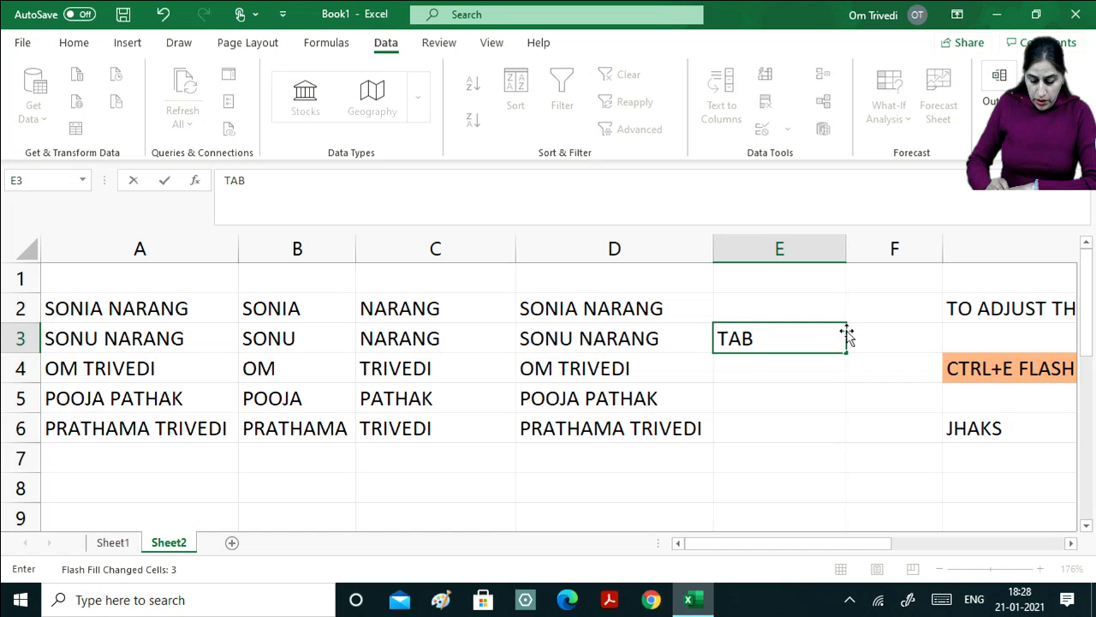
key("Return")
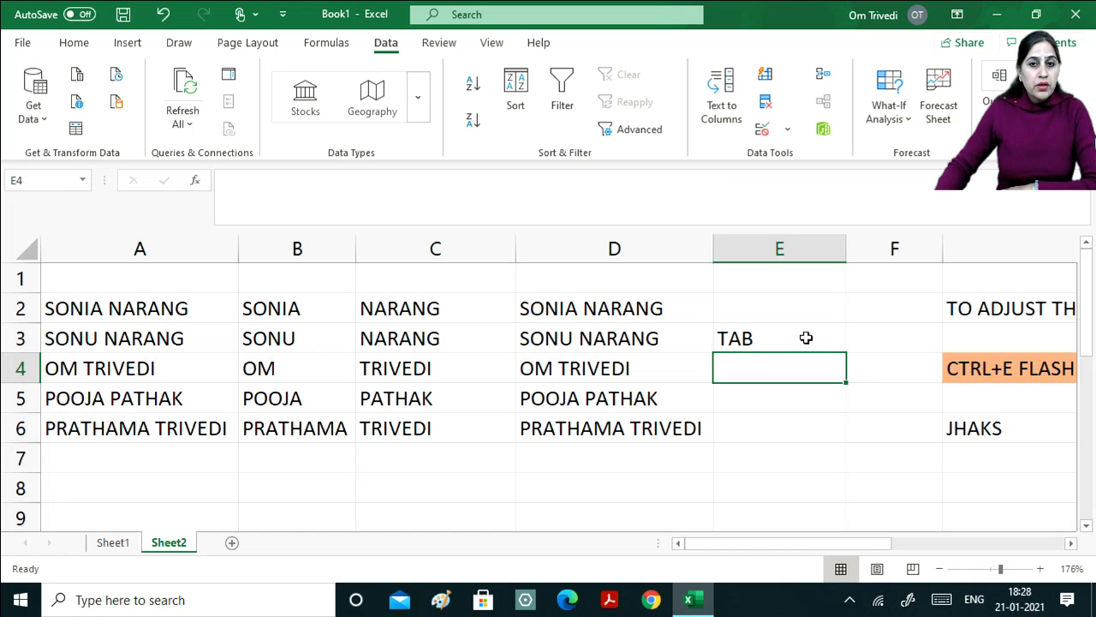
left_click(806, 339)
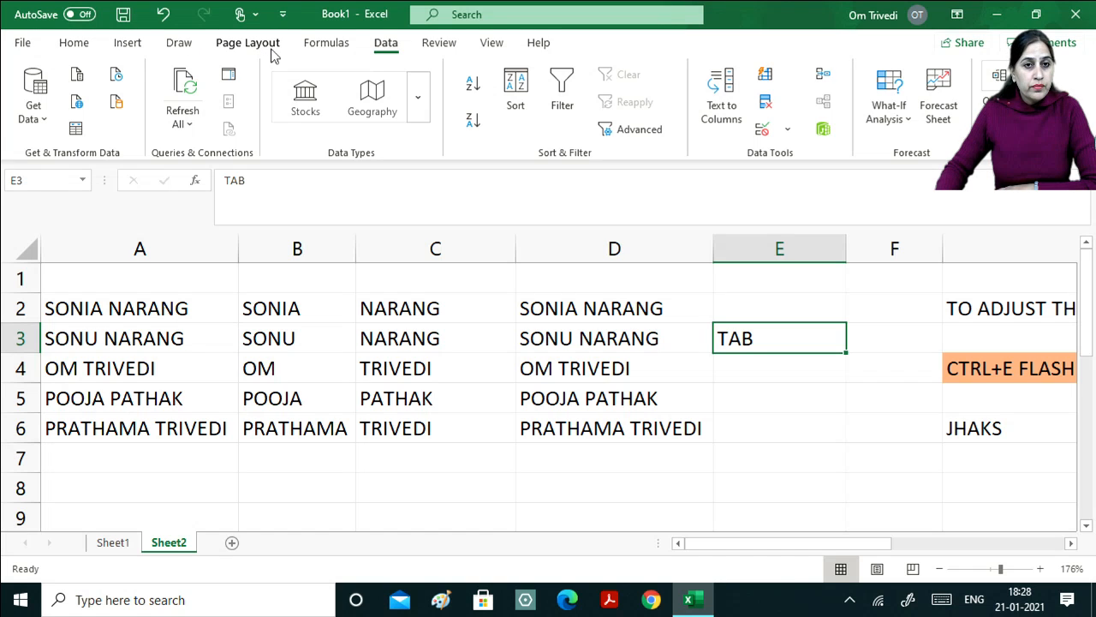
Tour the File view and the Home, Insert and Draw ribbon tabs, finishing on Home.
left_click(23, 43)
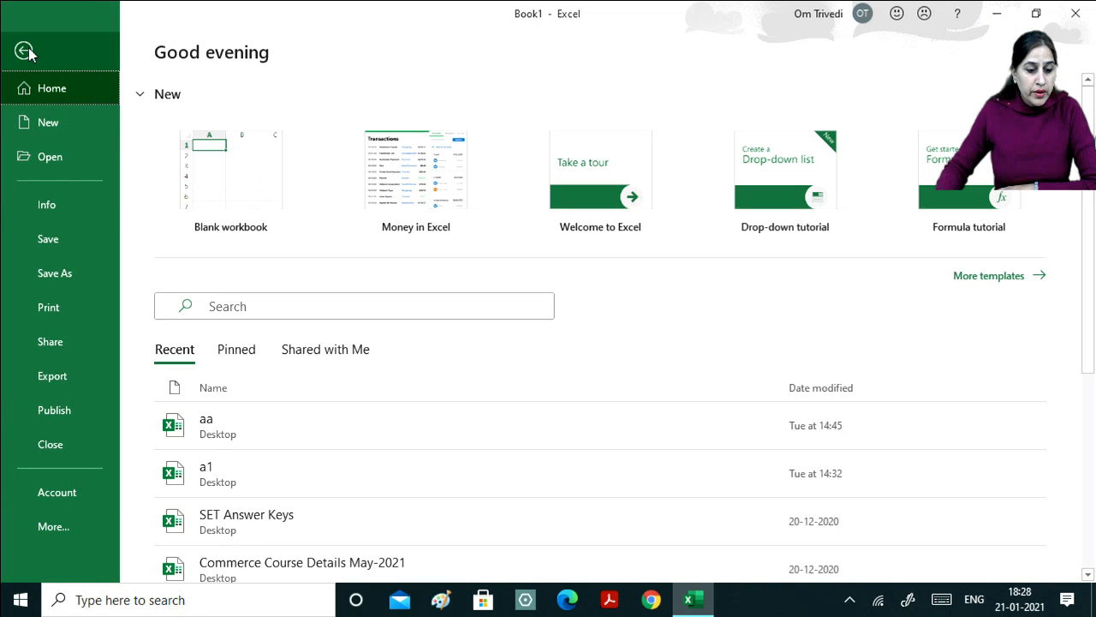
left_click(23, 52)
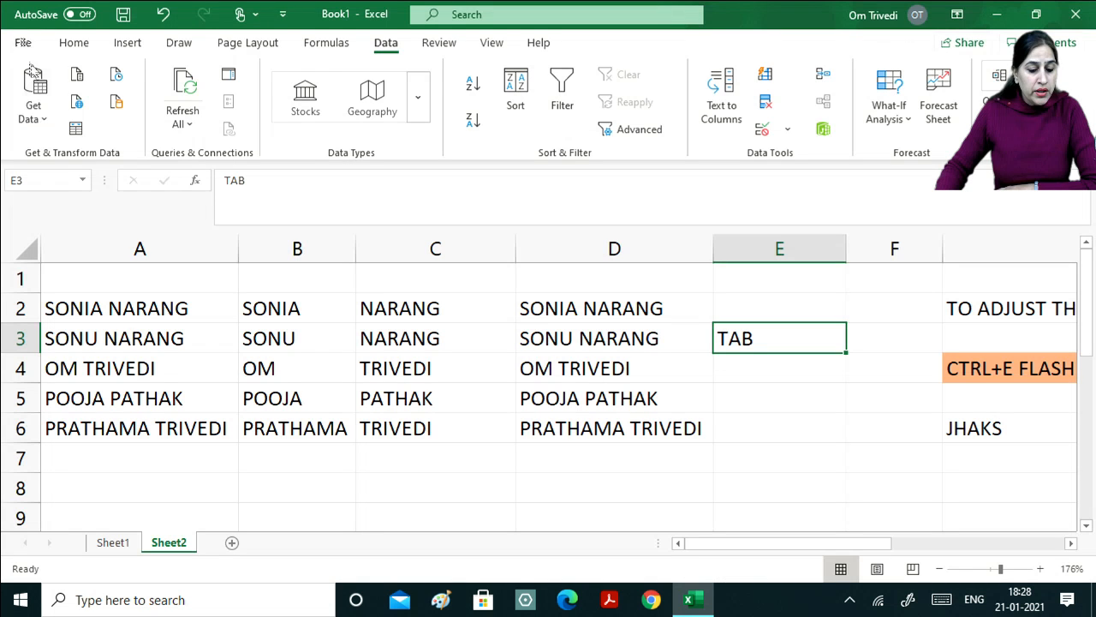
left_click(76, 44)
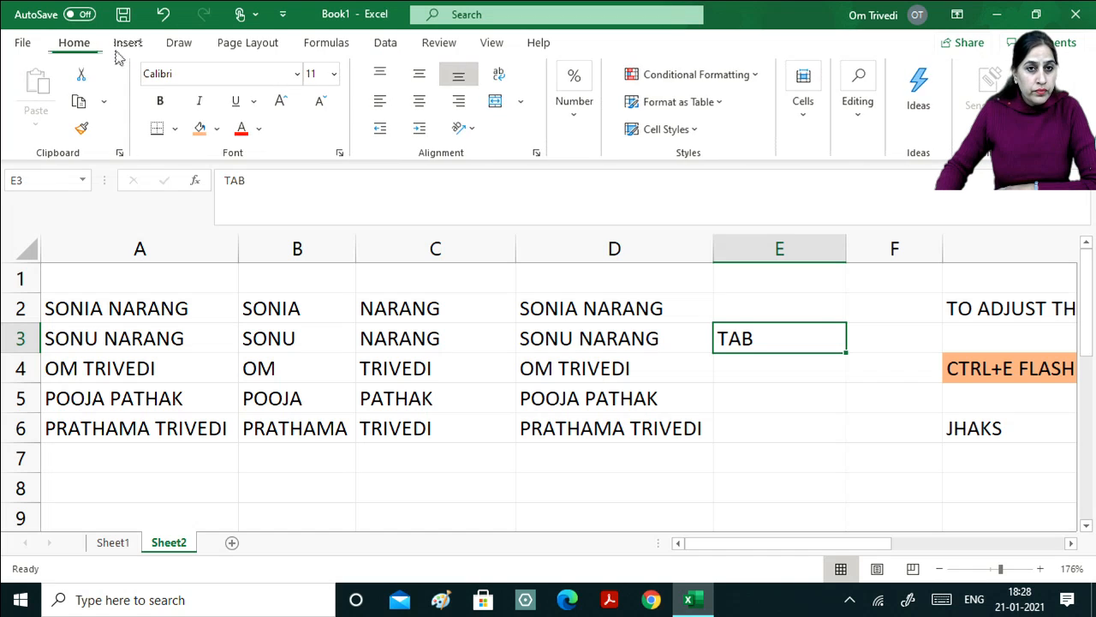
left_click(129, 48)
left_click(181, 46)
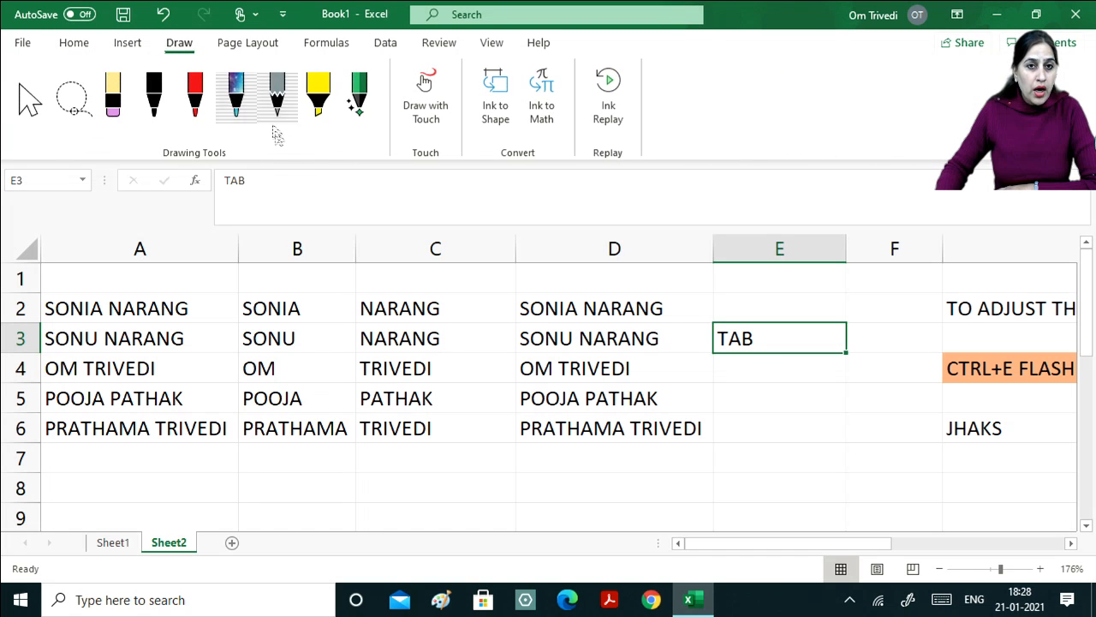
left_click(132, 43)
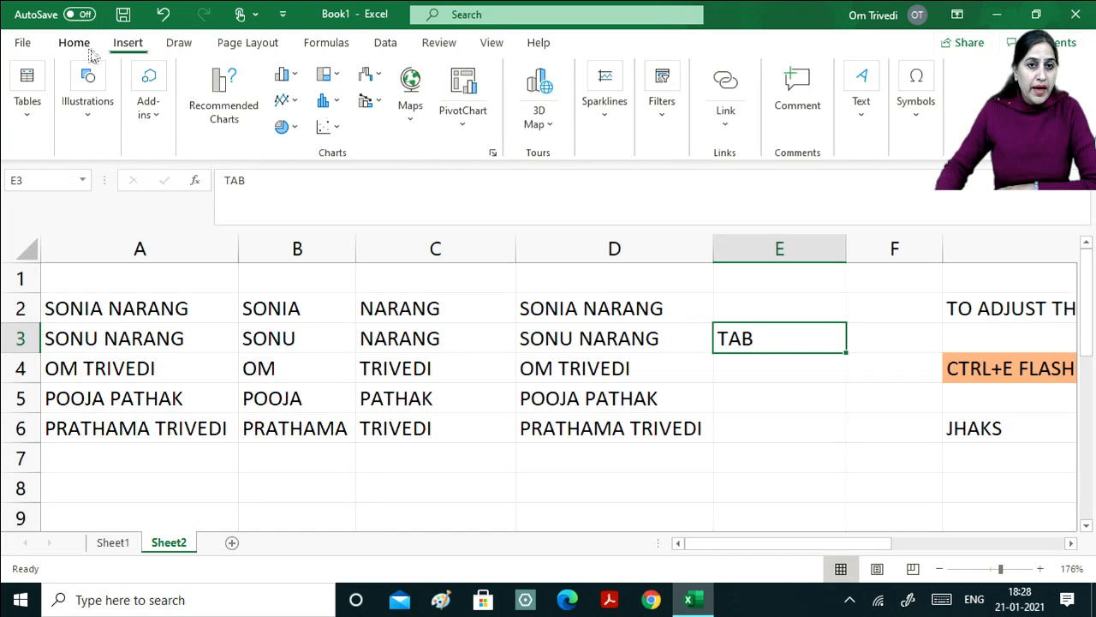
left_click(74, 44)
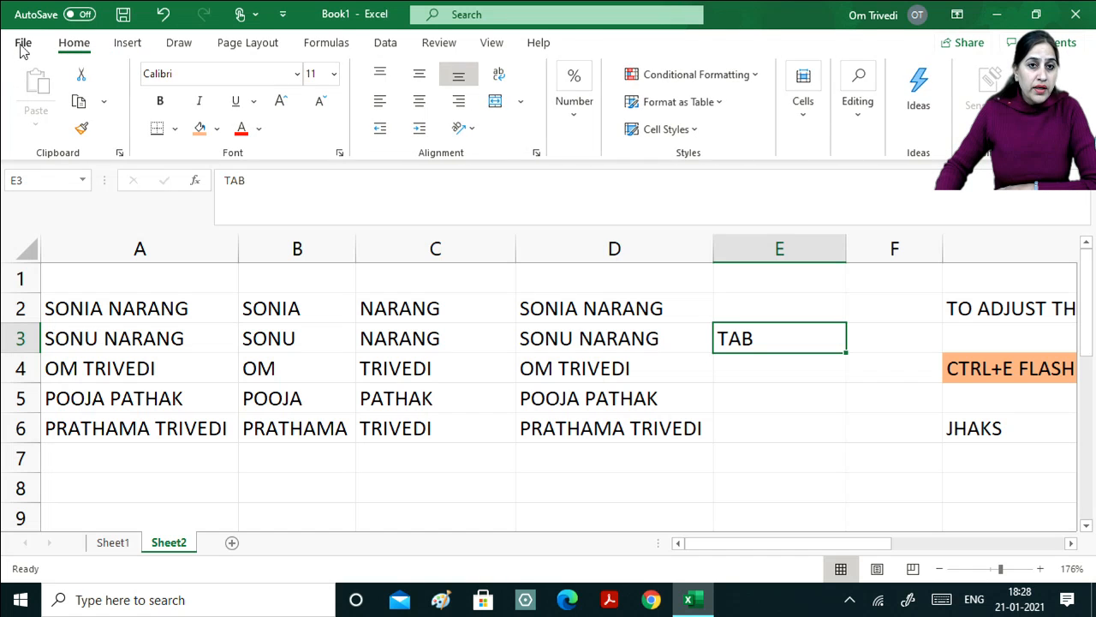
left_click(23, 43)
left_click(24, 50)
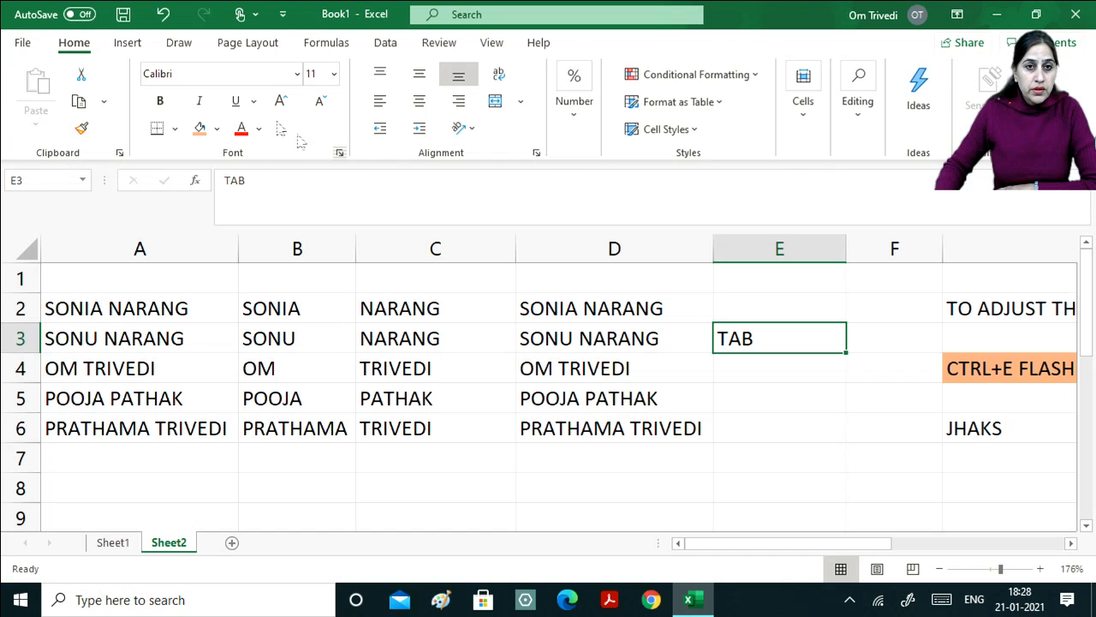
left_click(128, 45)
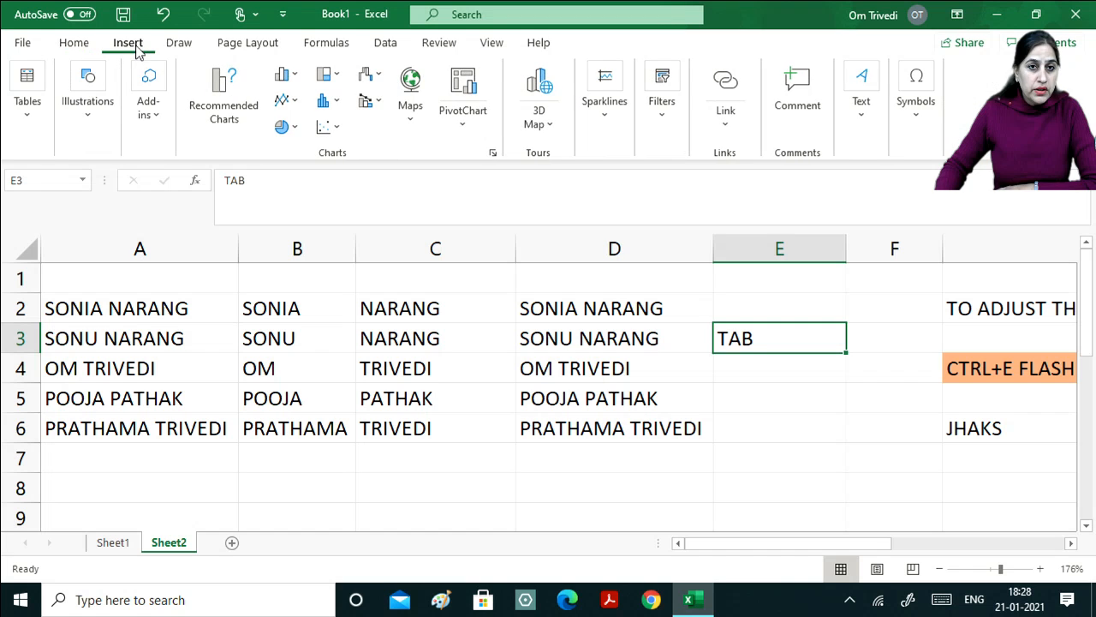
left_click(180, 45)
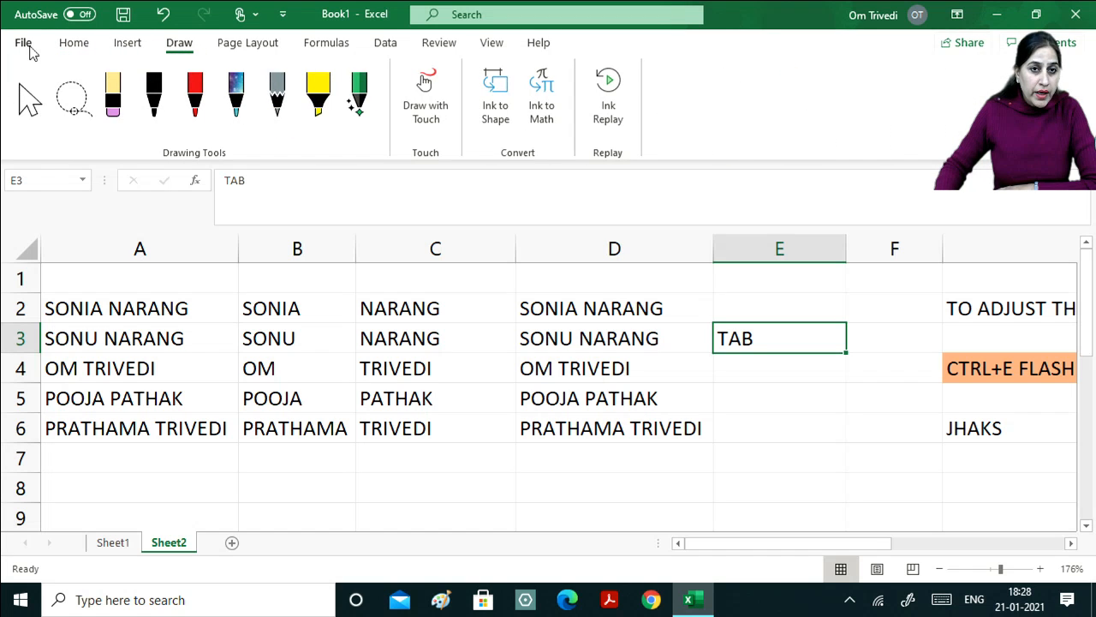
left_click(89, 51)
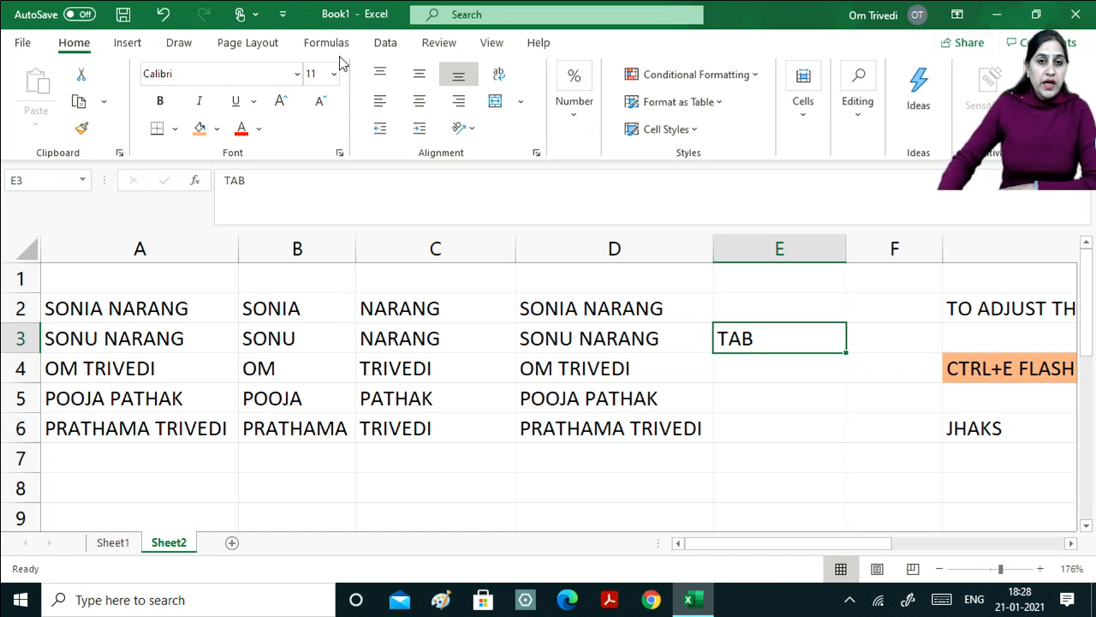
Save the workbook to This PC > Desktop with the file name SONIA.
left_click(23, 44)
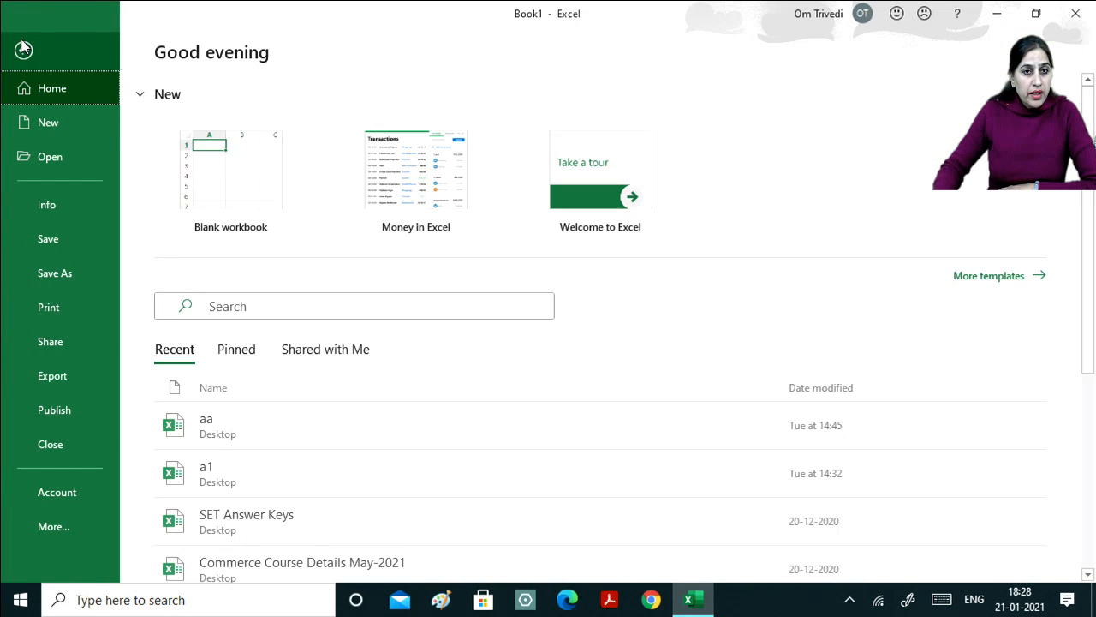
left_click(60, 238)
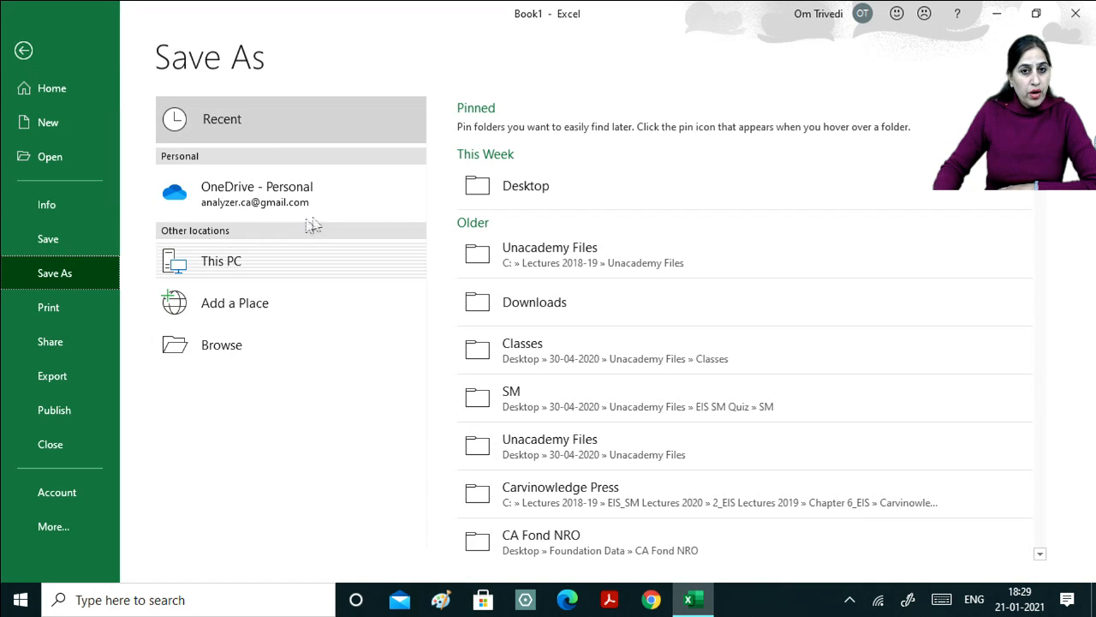
left_click(489, 193)
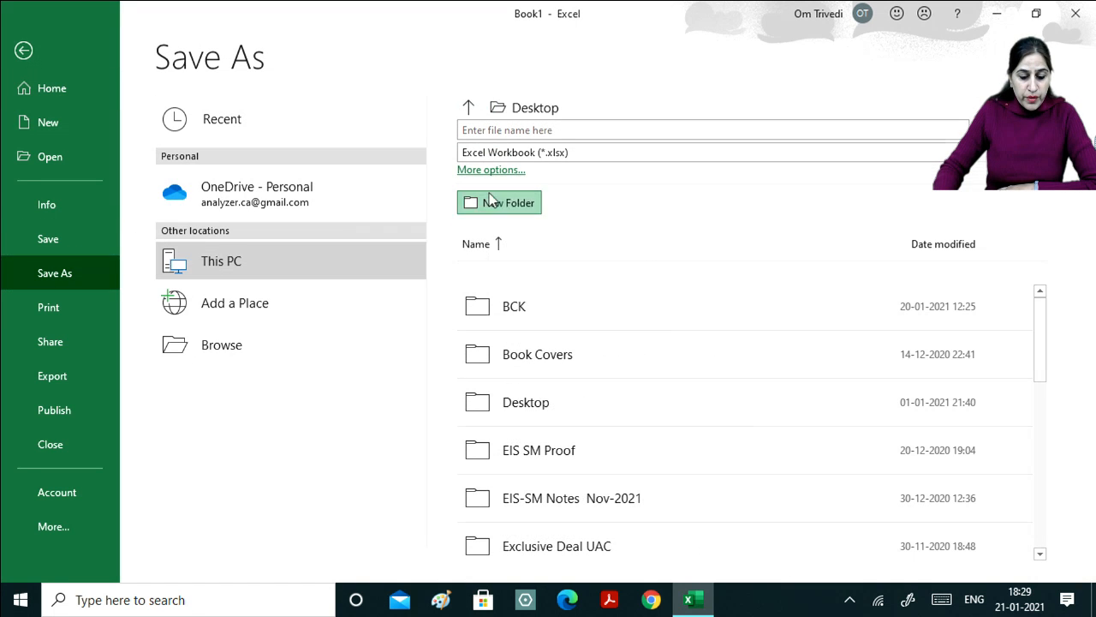
left_click(491, 198)
left_click(634, 319)
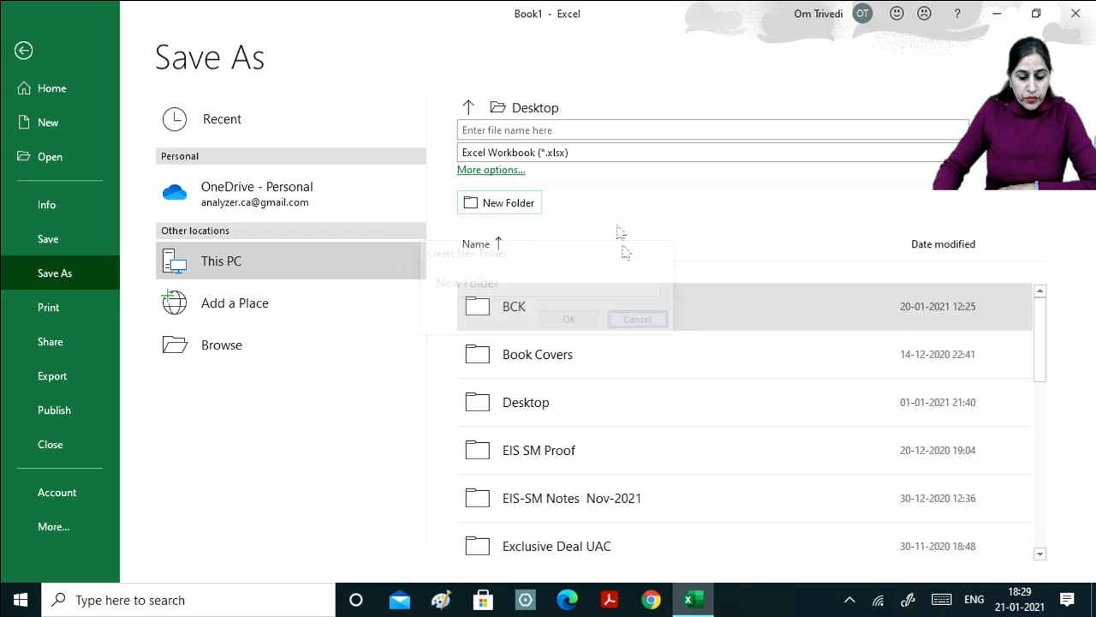
left_click(553, 131)
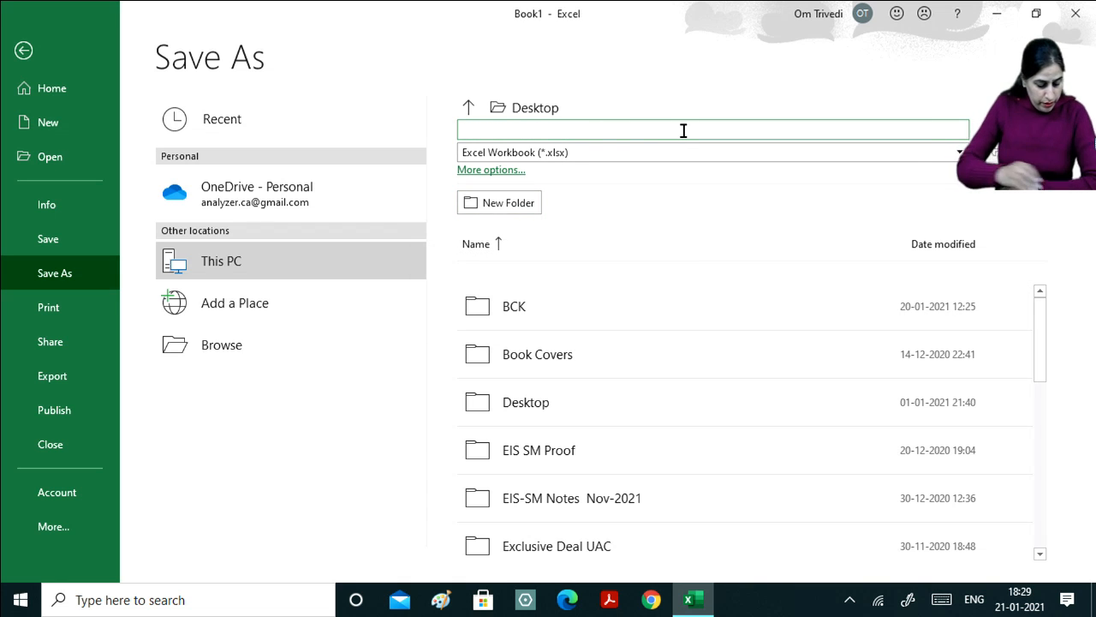
type("S")
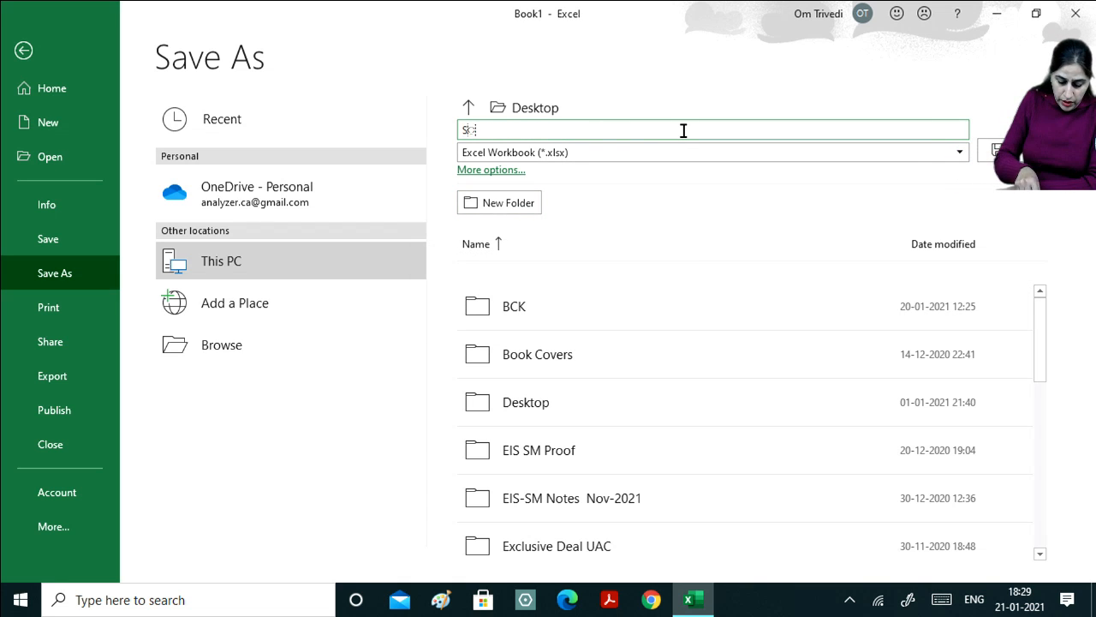
type("ONIA")
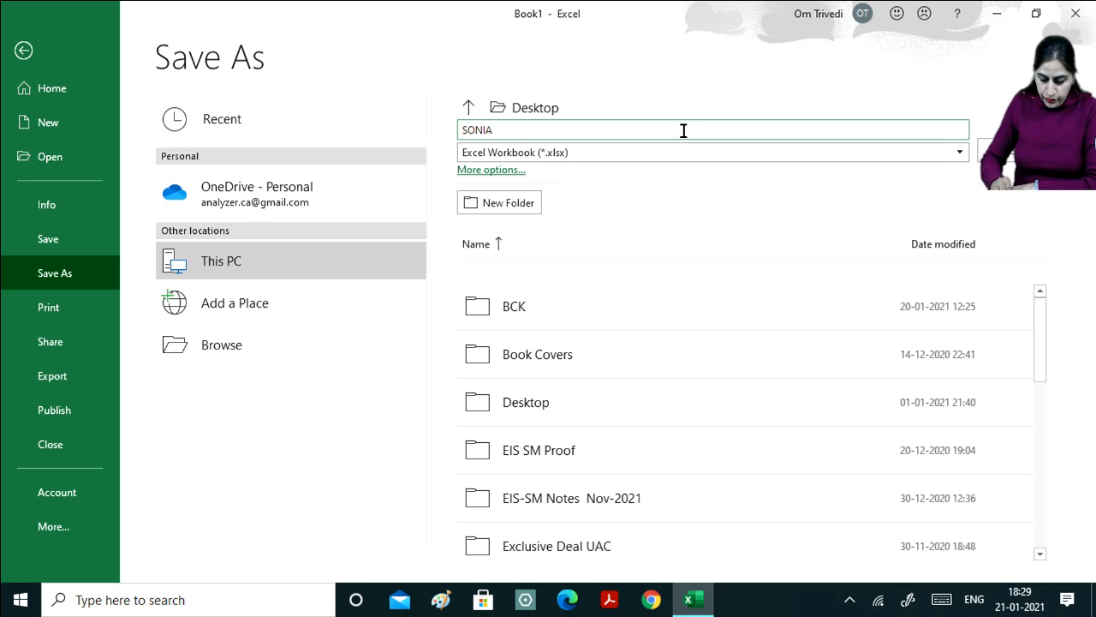
key("Return")
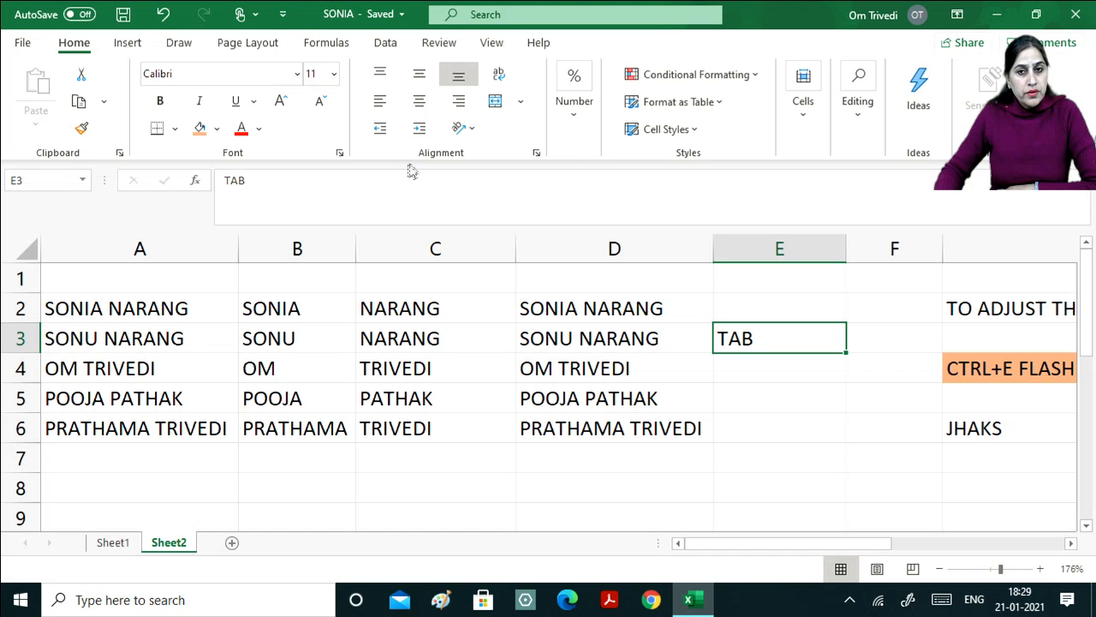
left_click(544, 480)
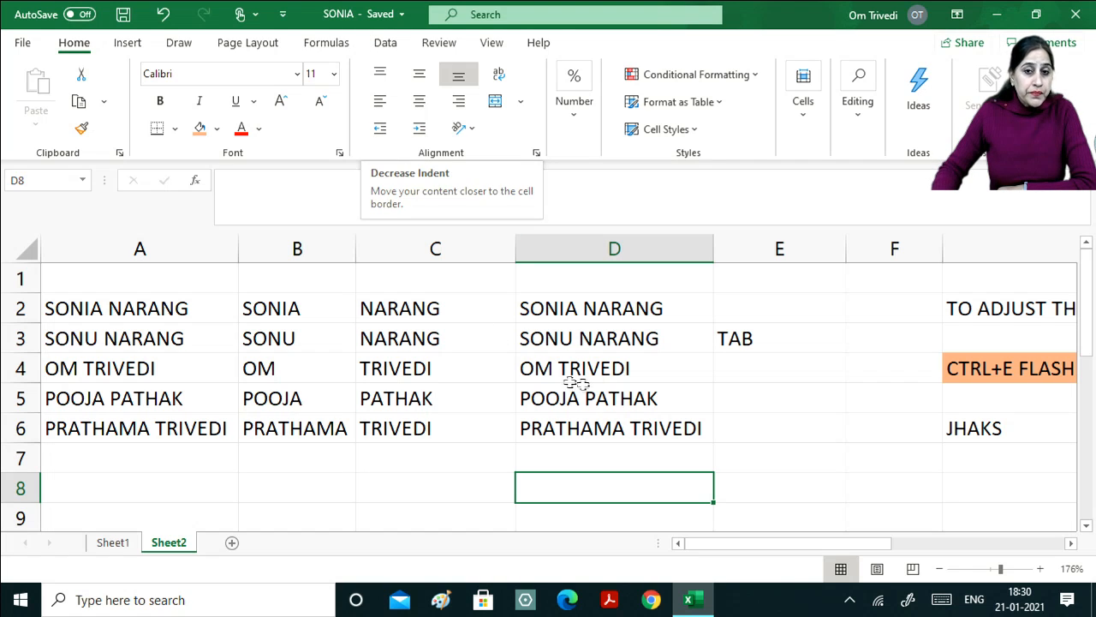
left_click(23, 45)
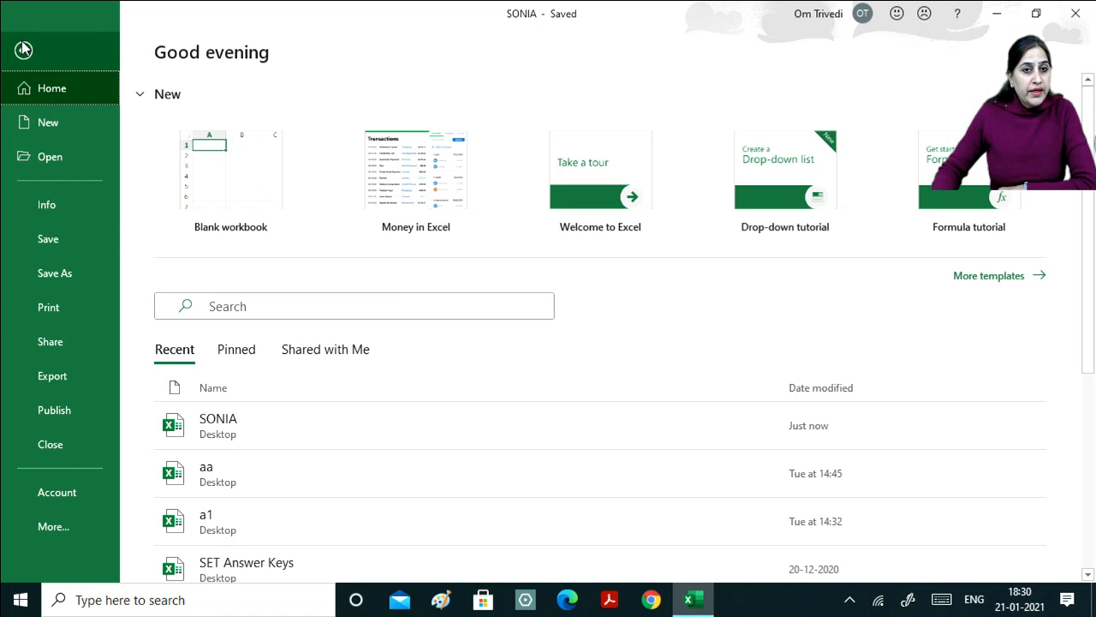
left_click(24, 52)
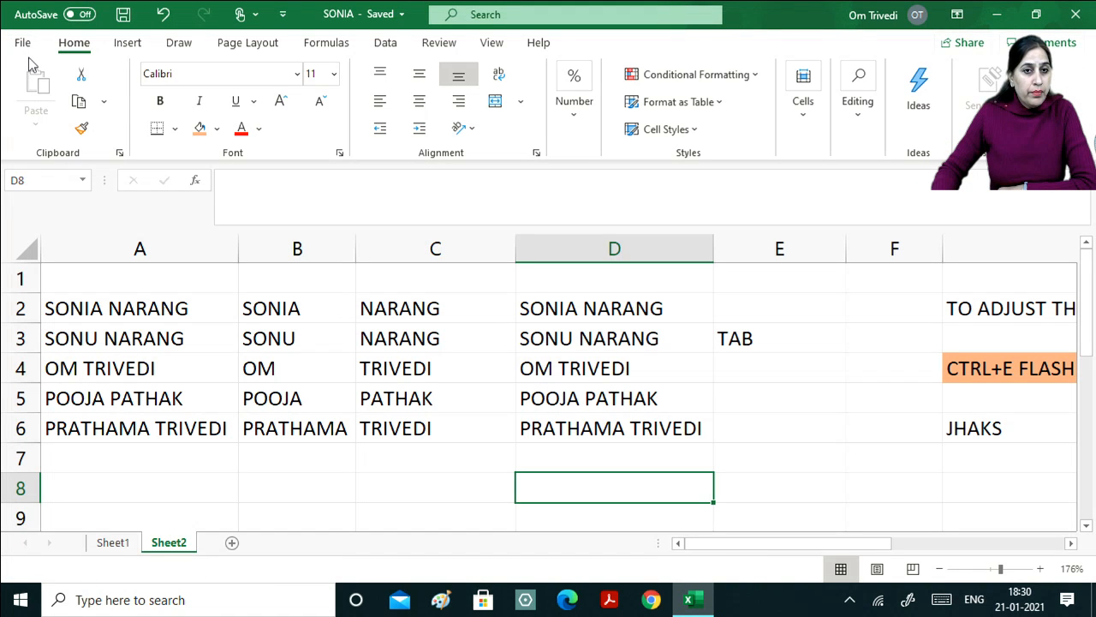
left_click(23, 42)
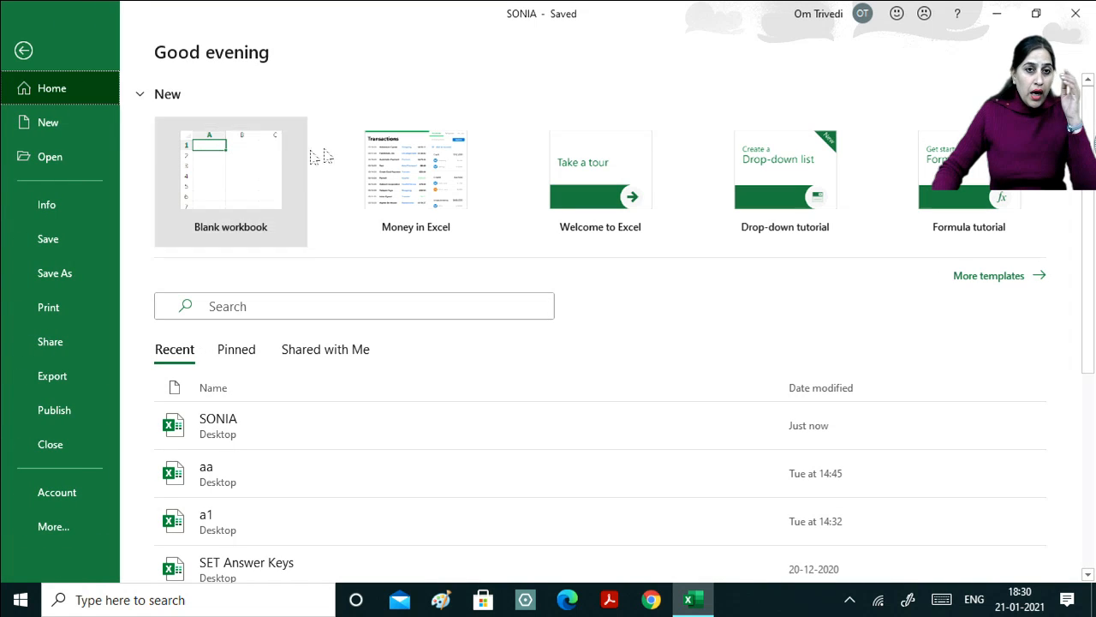
left_click(23, 51)
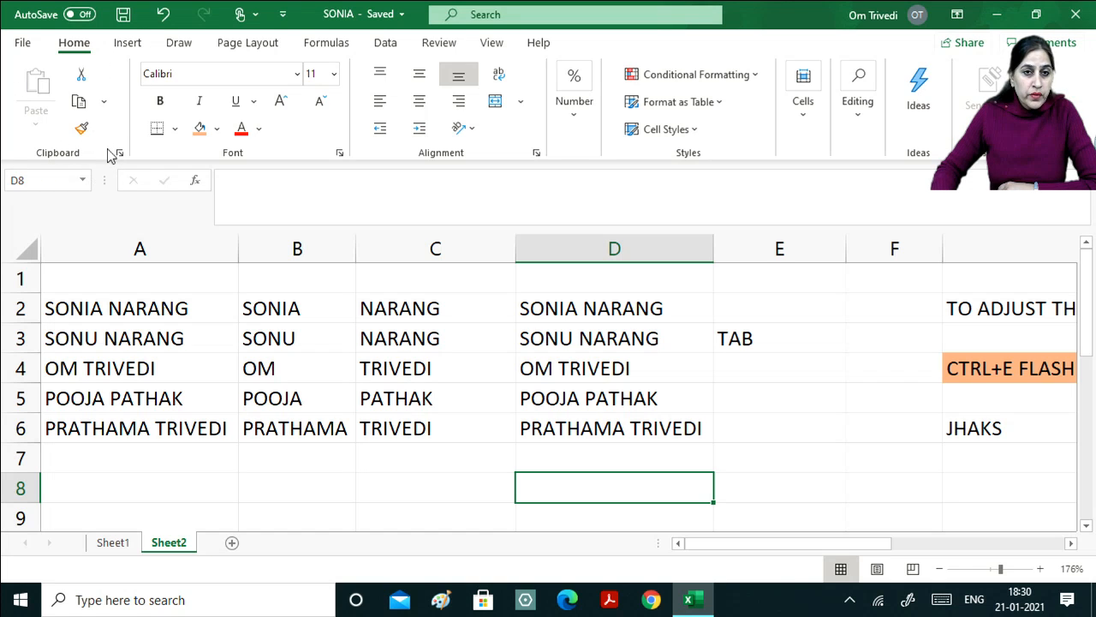
Enter GROUP in E4 and COMMANDS in E5 beneath TAB.
left_click(766, 373)
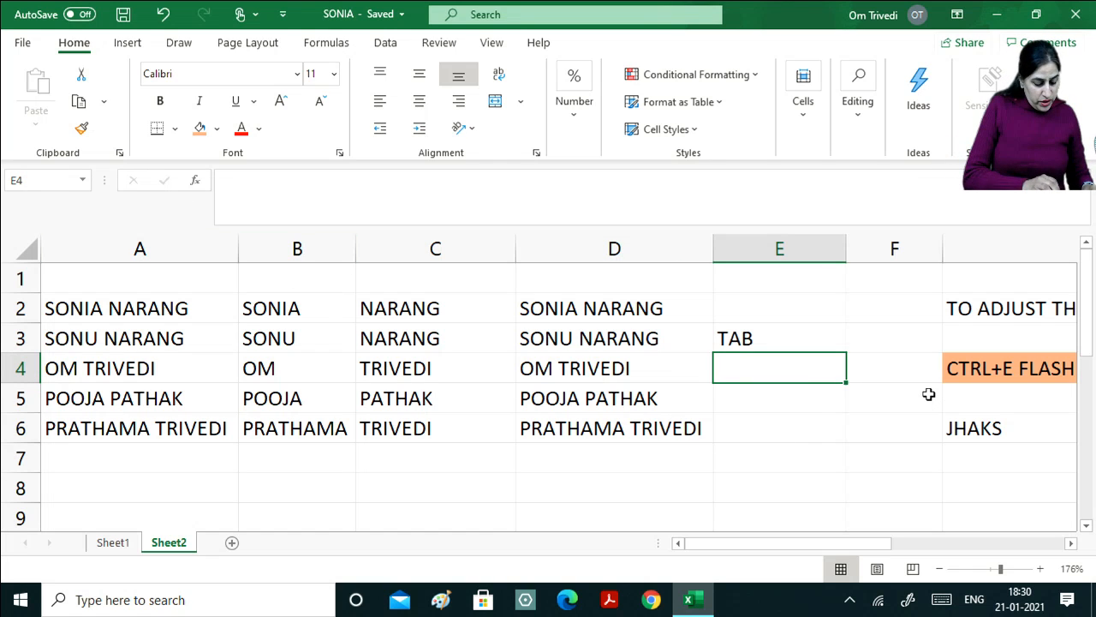
type("g")
key("BackSpace")
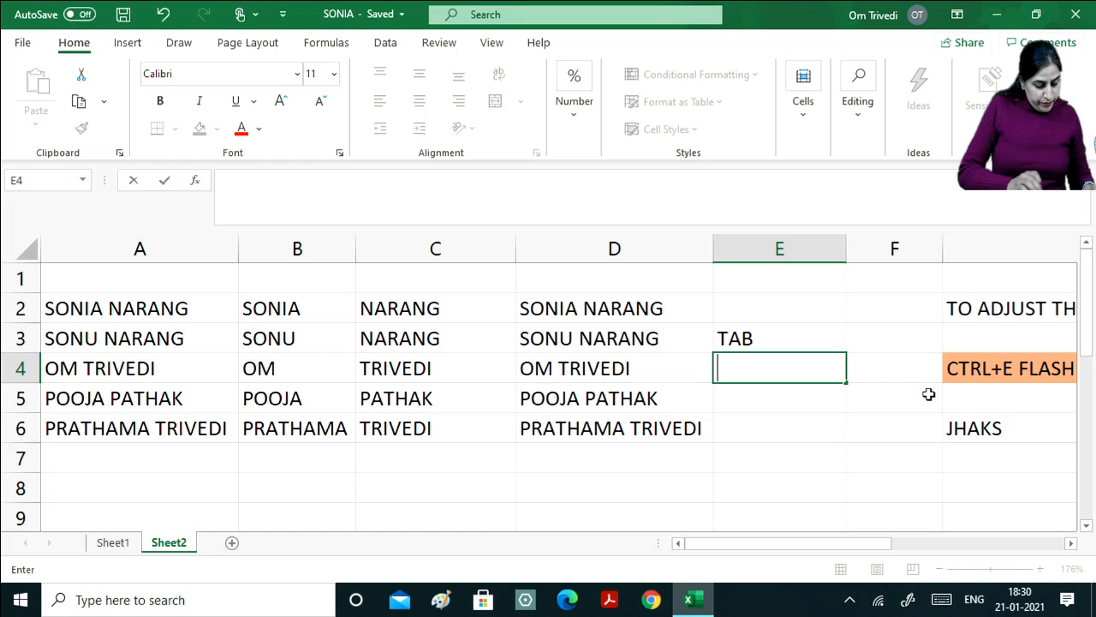
type("GROUP")
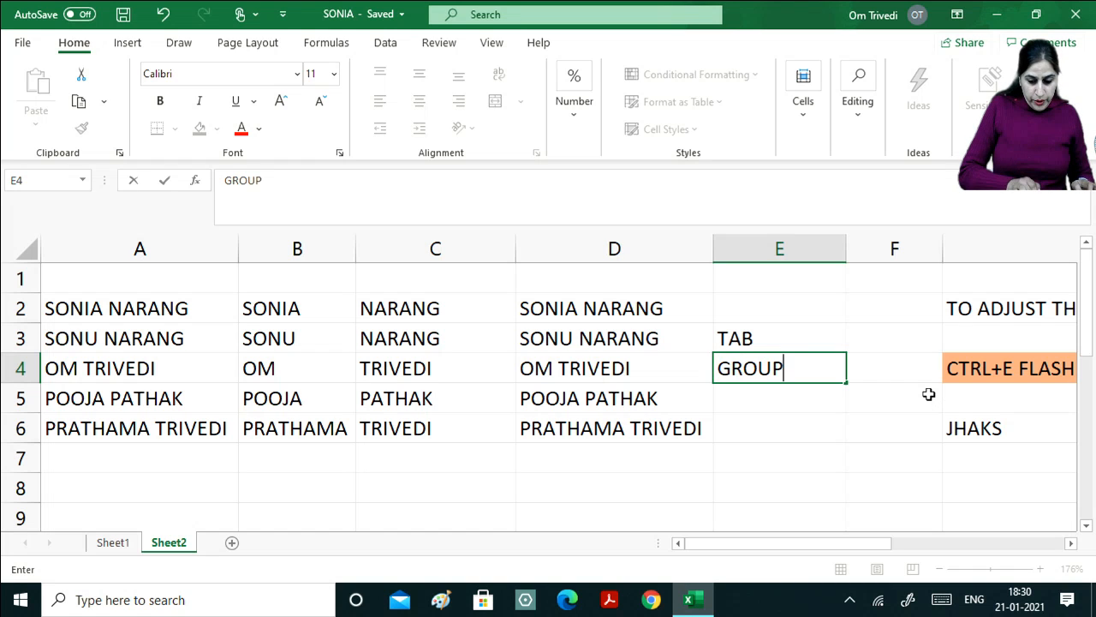
key("Return")
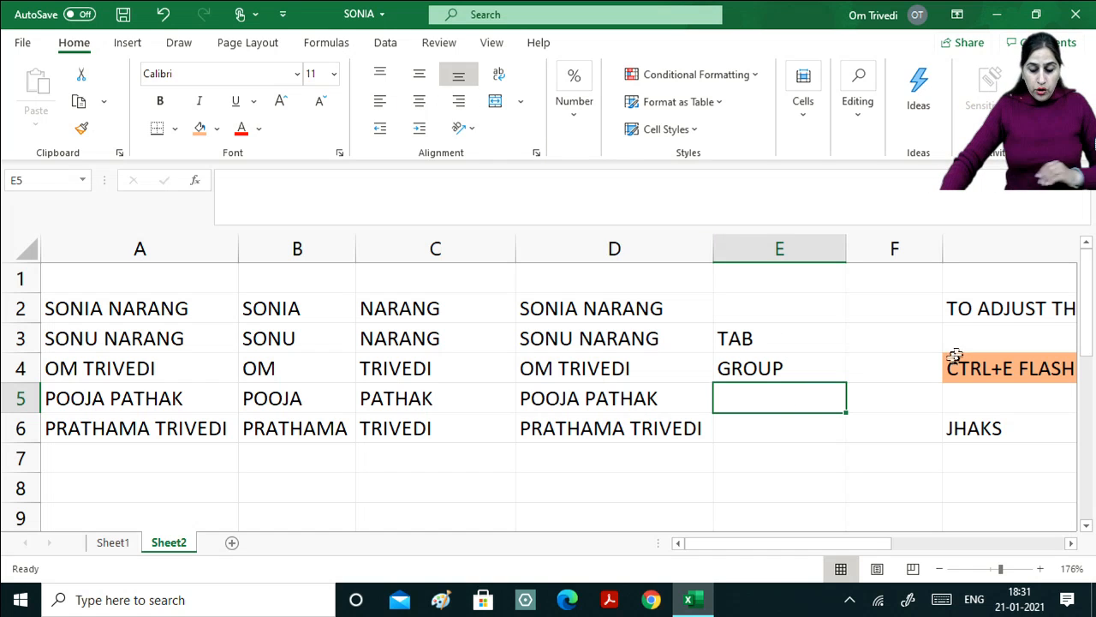
type("C")
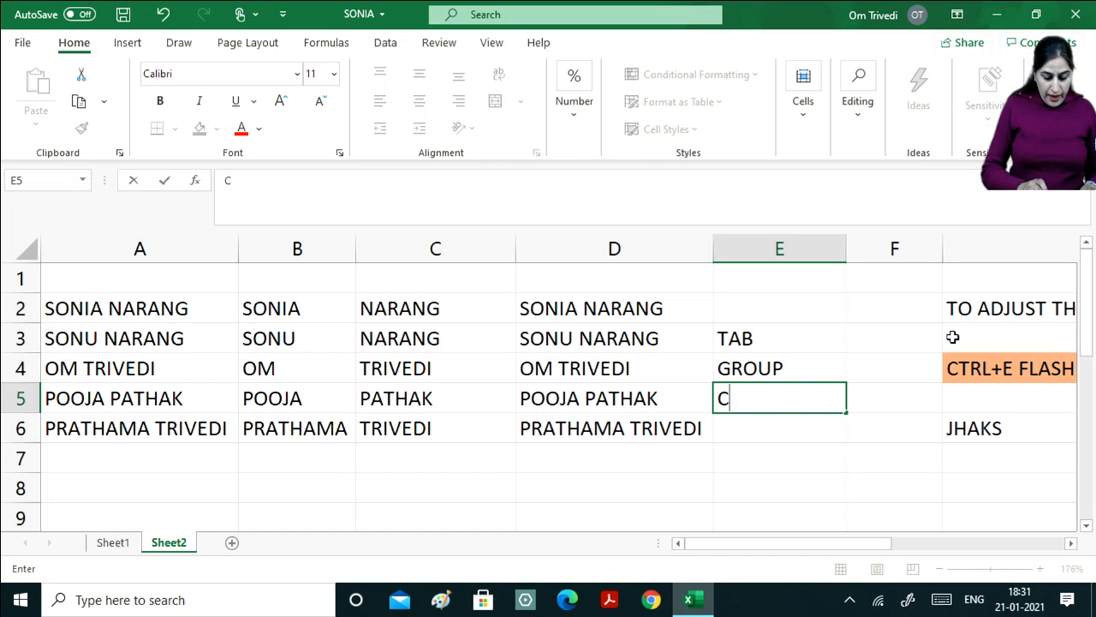
type("OMMANDS")
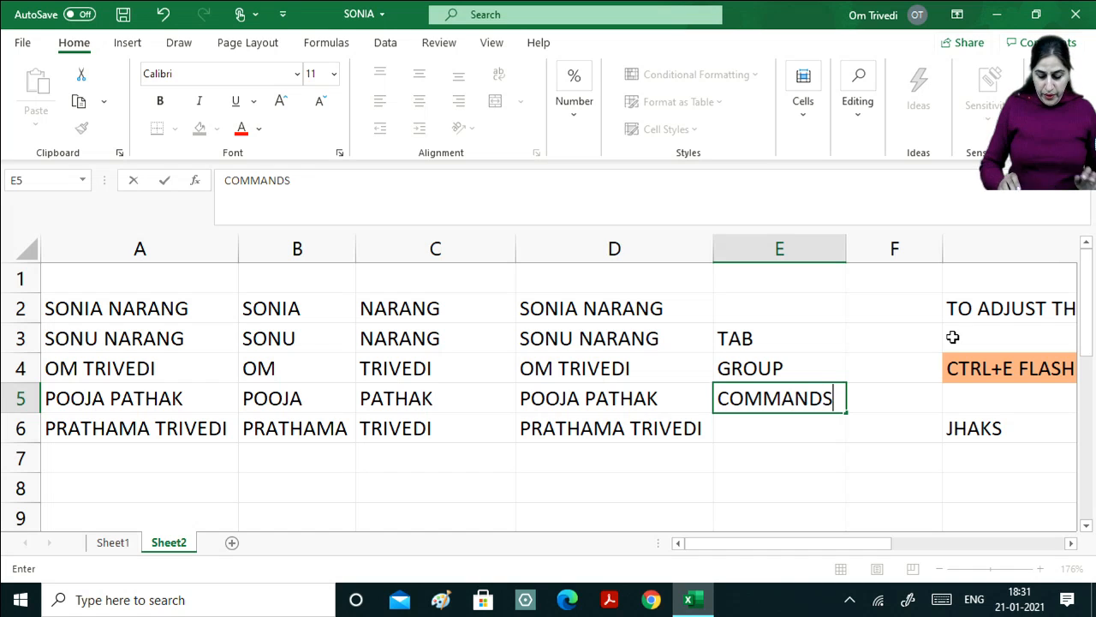
key("Return")
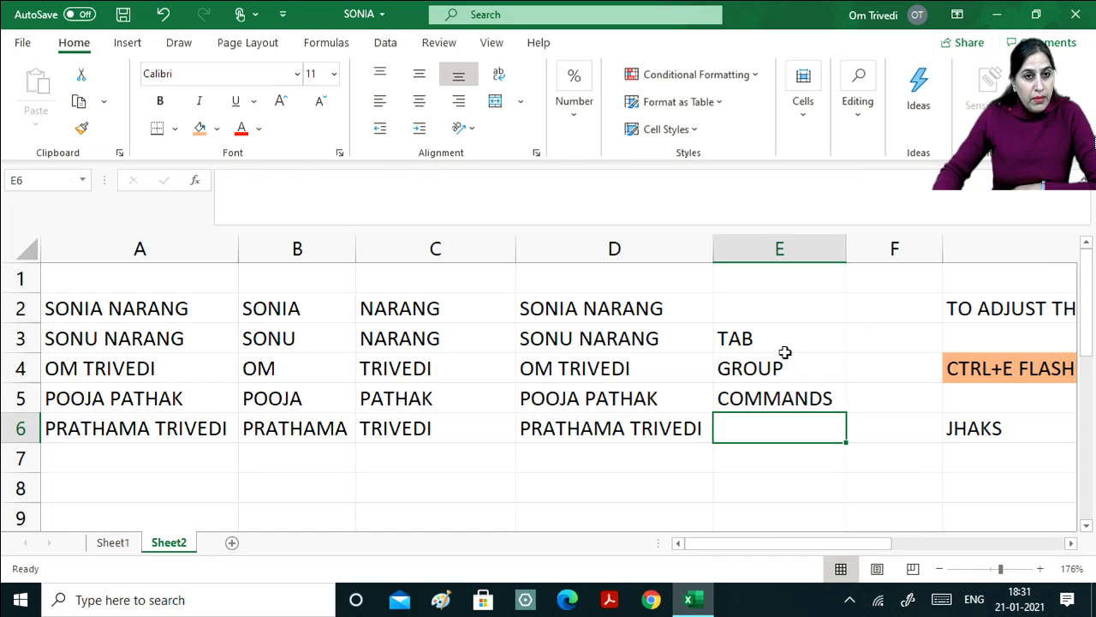
left_click(128, 45)
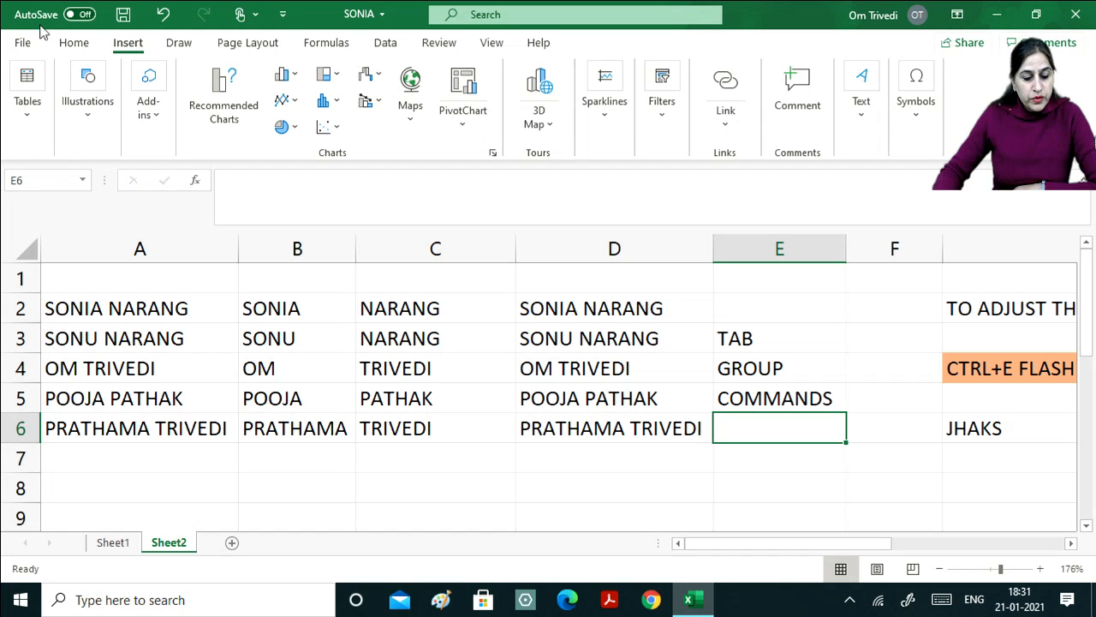
left_click(179, 42)
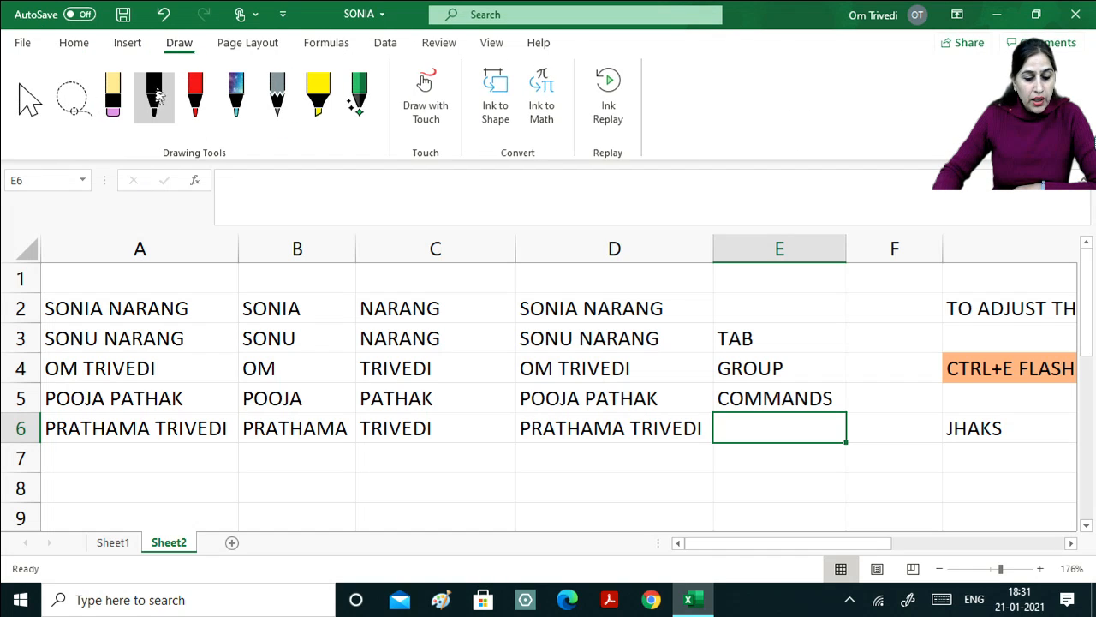
left_click(81, 46)
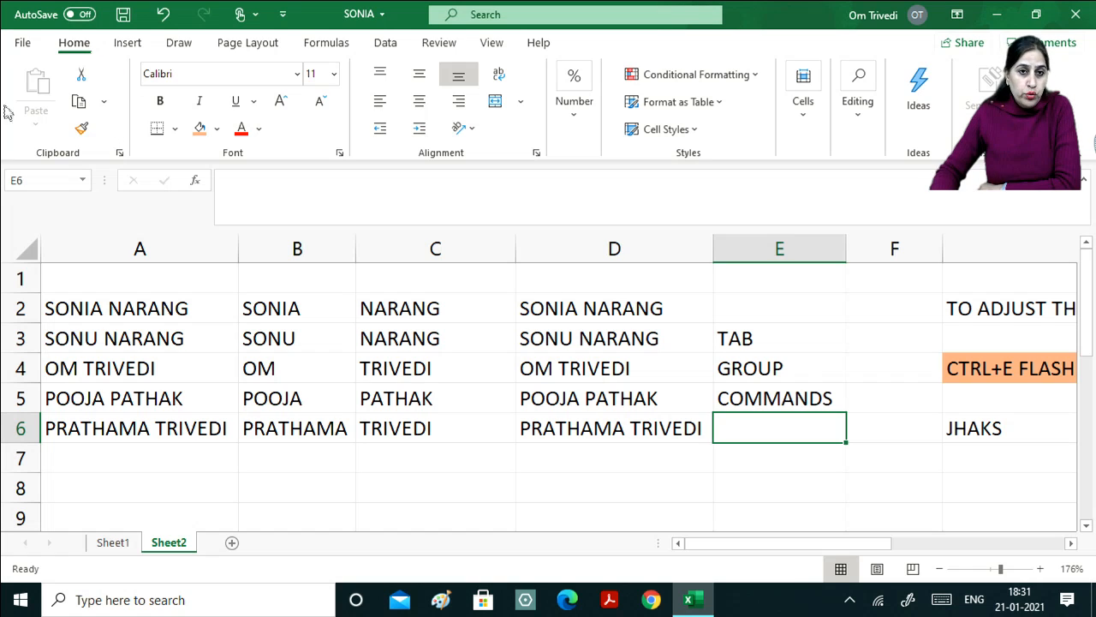
left_click(120, 155)
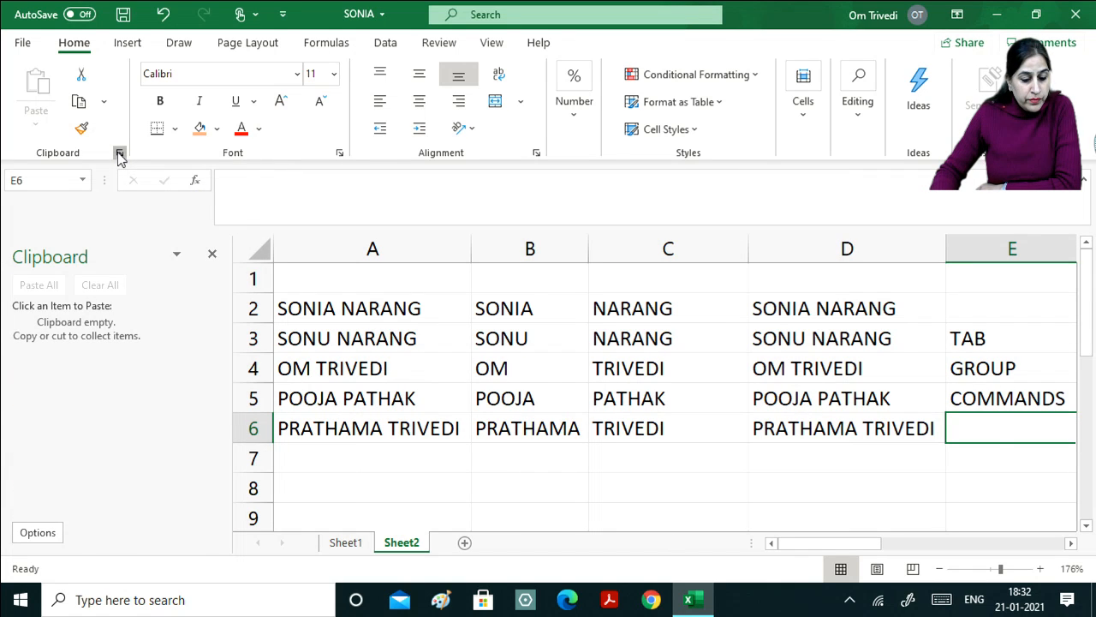
left_click(119, 155)
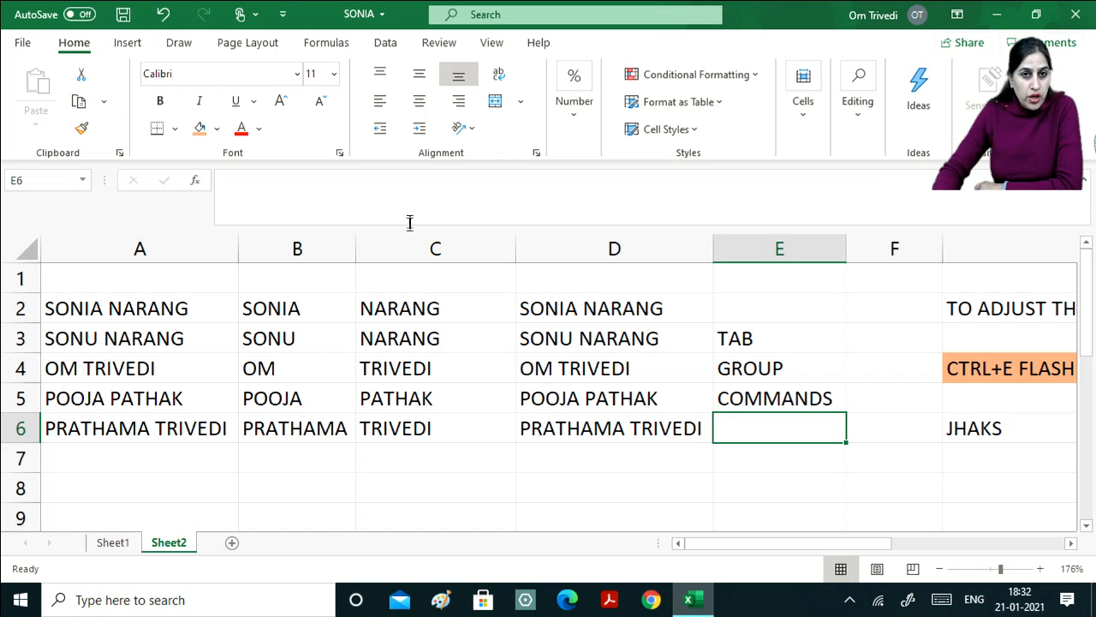
Colour full names D2:D6 red and surnames C2:C6 blue, then select first names B2:B6.
left_click_drag(569, 307, 590, 424)
left_click(241, 128)
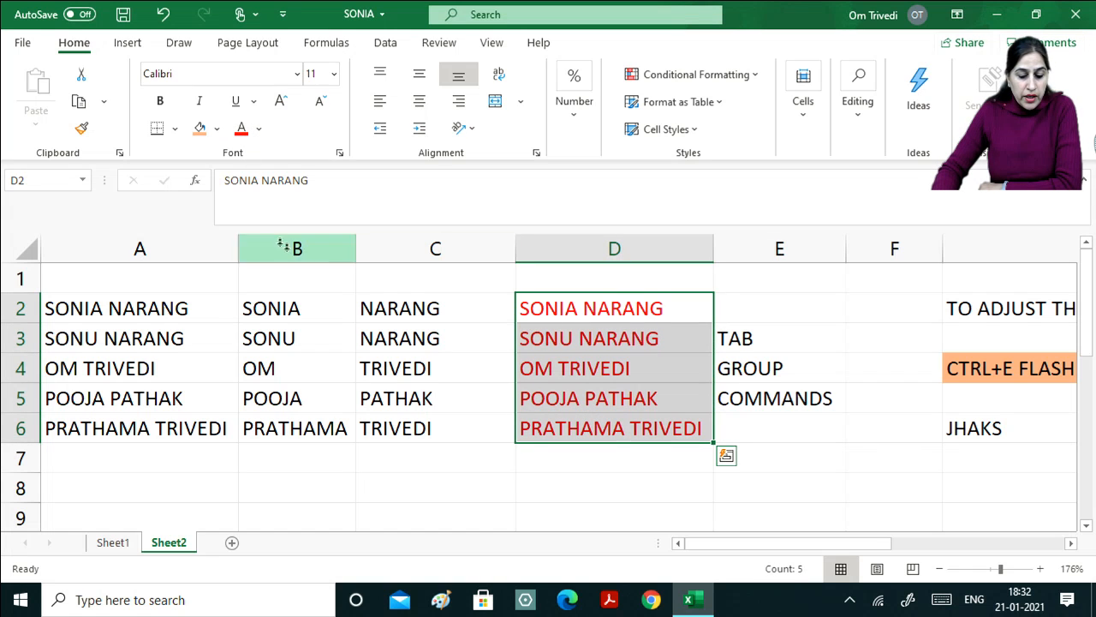
left_click_drag(418, 301, 441, 422)
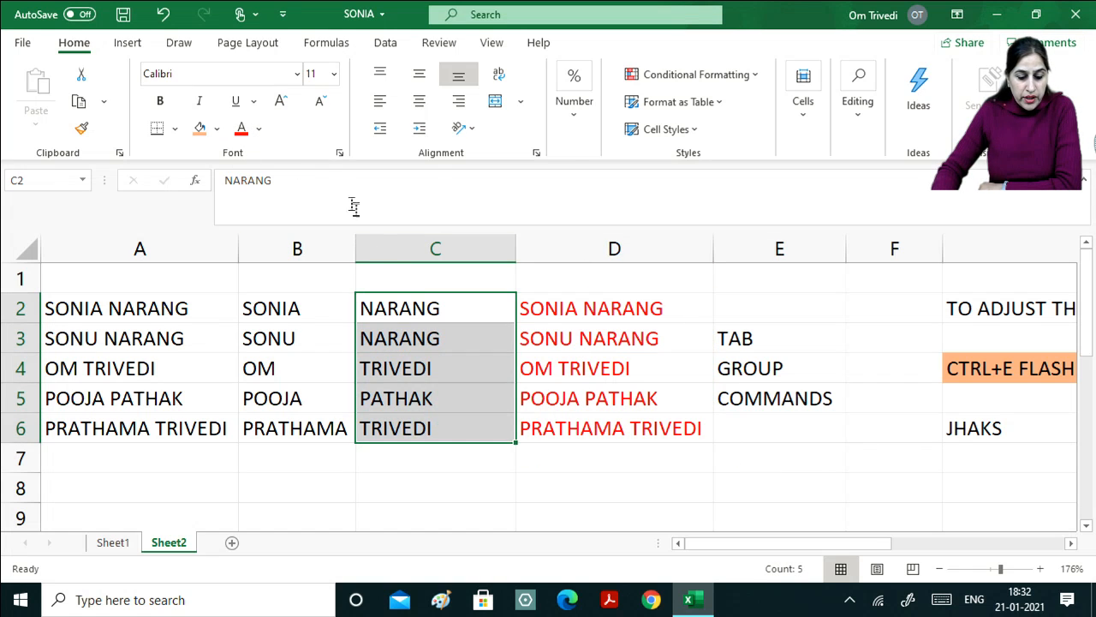
left_click(258, 128)
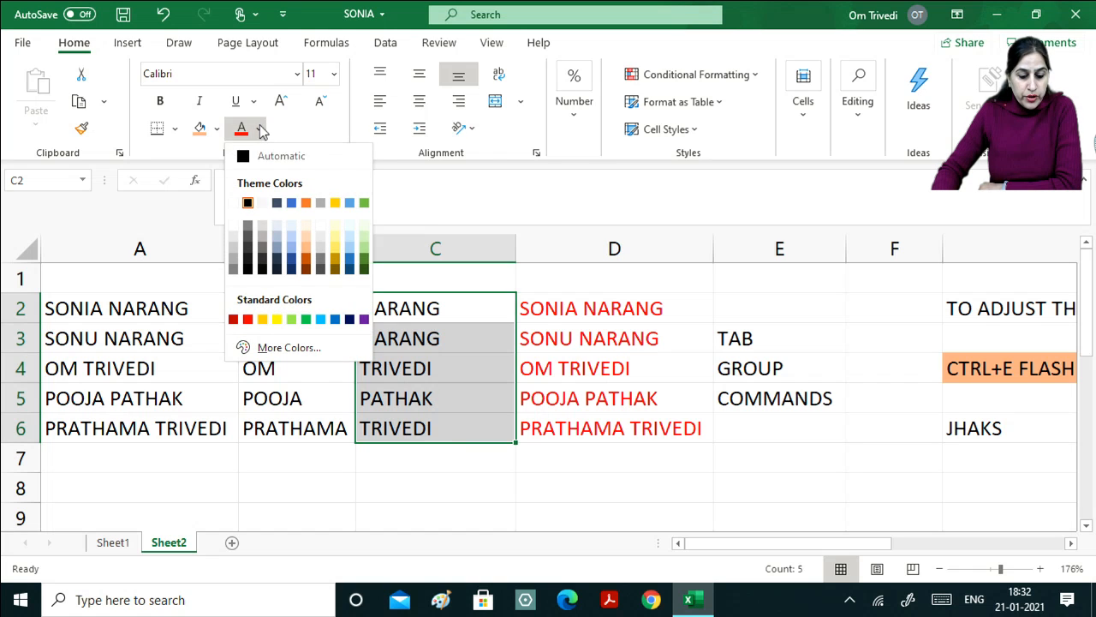
left_click(292, 203)
left_click(604, 487)
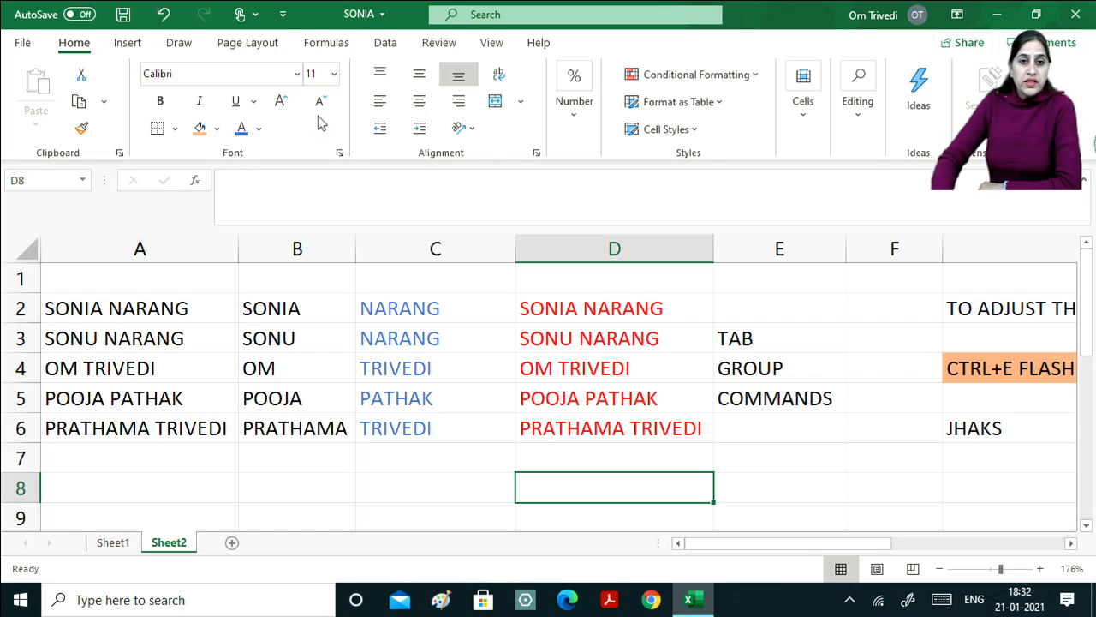
left_click_drag(329, 315, 340, 428)
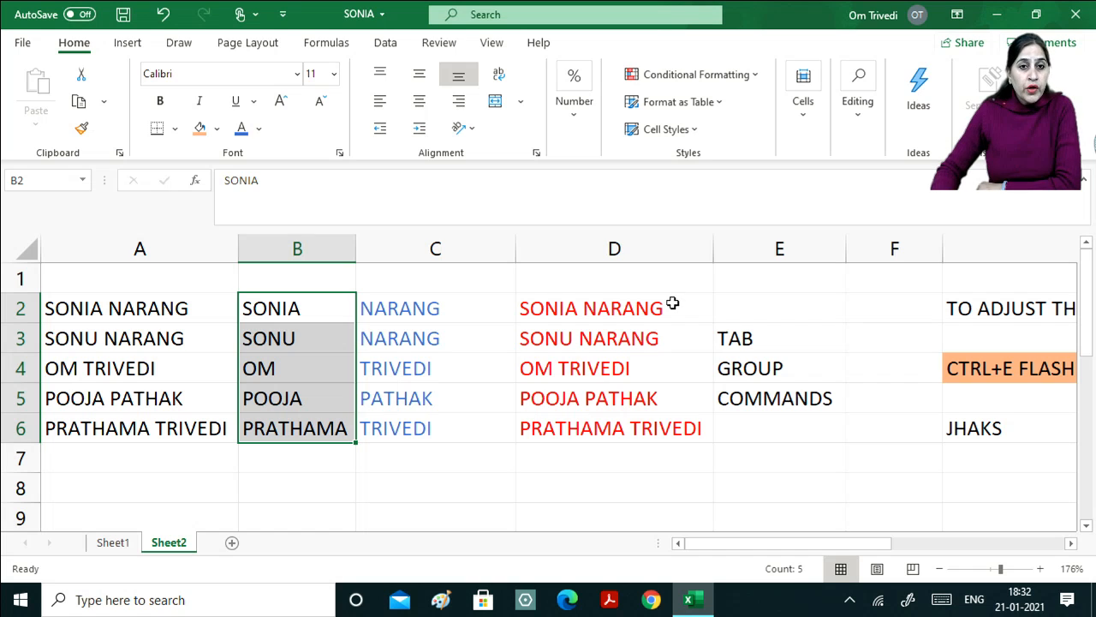
Open and cancel the Format Cells font dialog, then enter DIALOG BOX in E6.
left_click(340, 155)
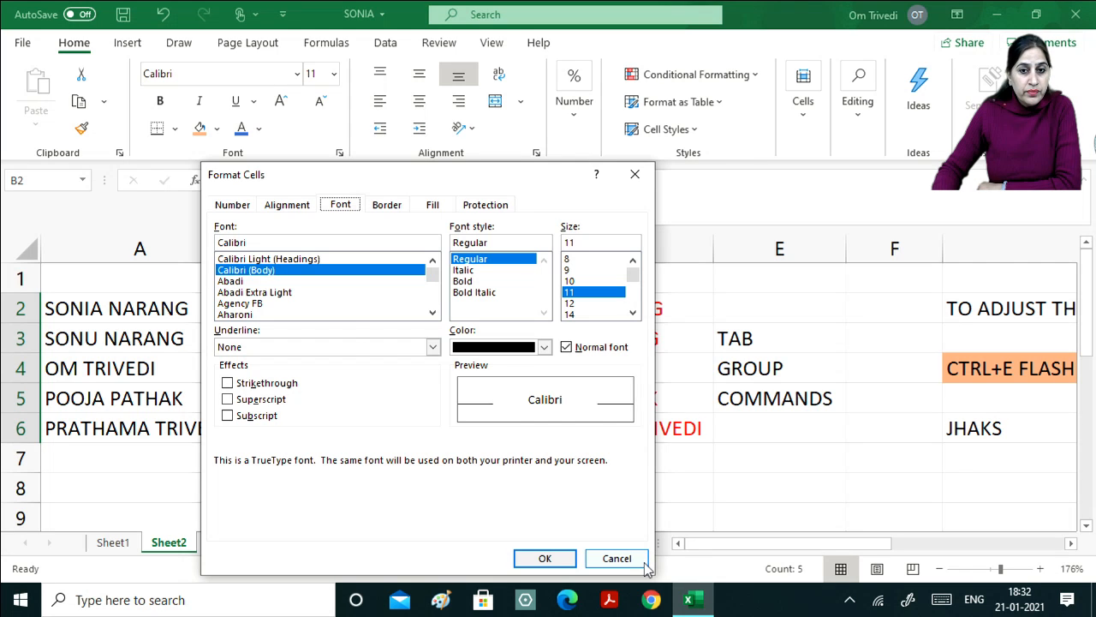
left_click(619, 559)
left_click(780, 425)
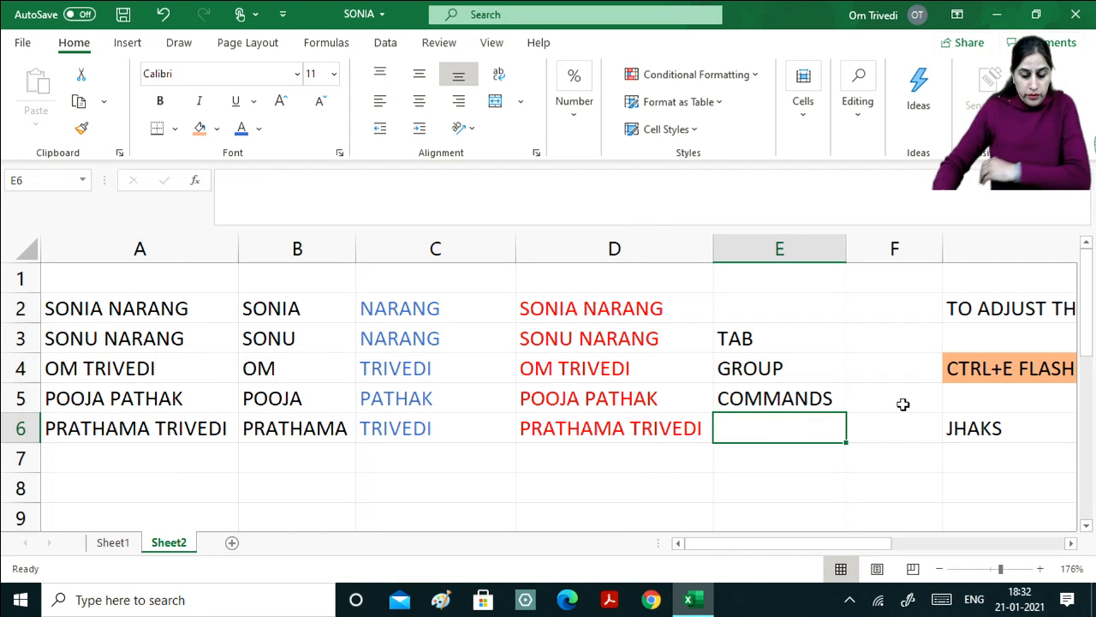
type("DIA")
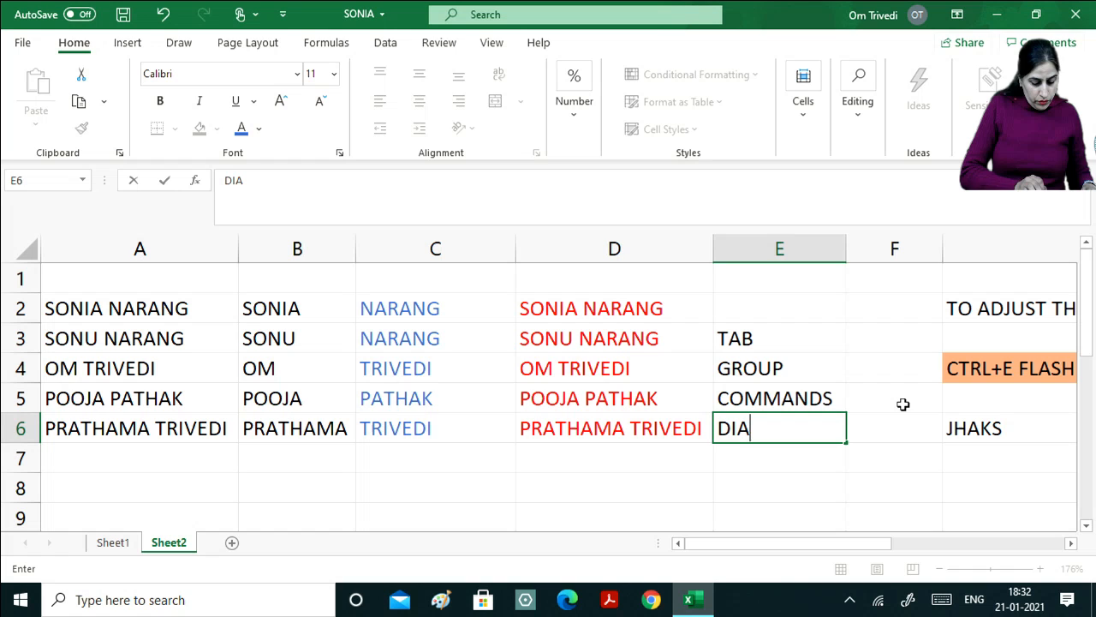
type("LOG BOX")
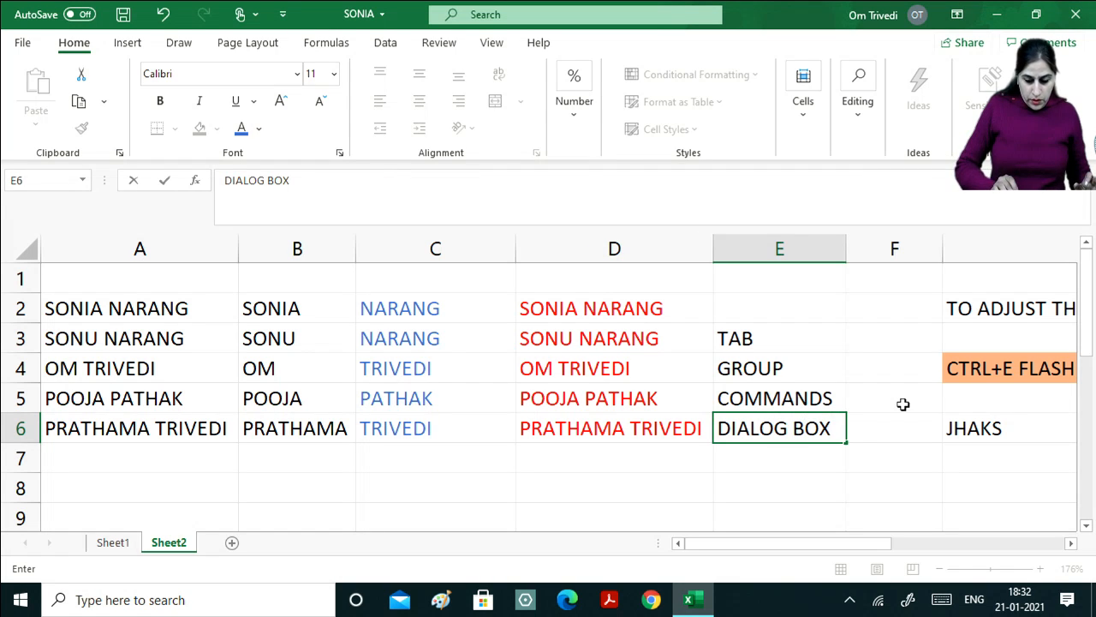
key("Return")
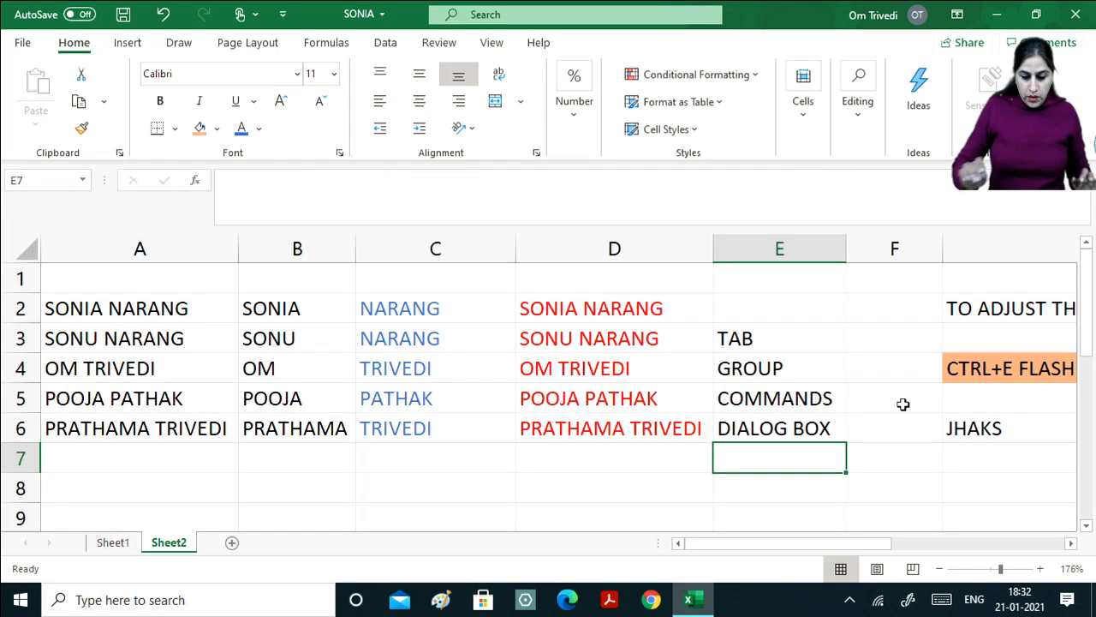
Select the terms TAB through COMMANDS in column E, then deselect them.
left_click(766, 339)
left_click_drag(765, 339, 772, 395)
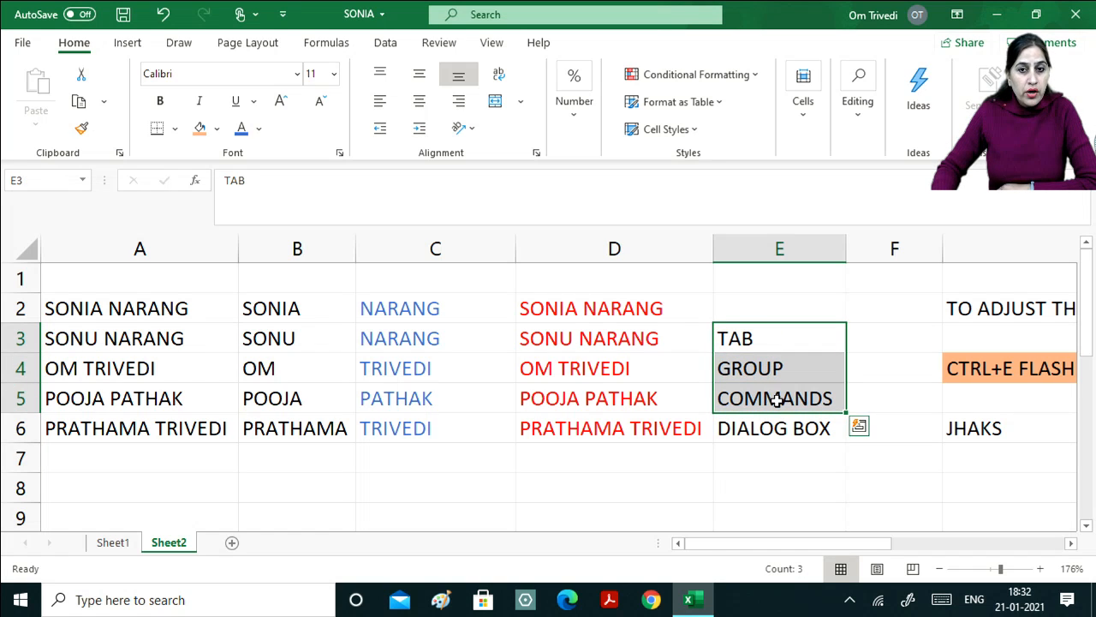
left_click(692, 462)
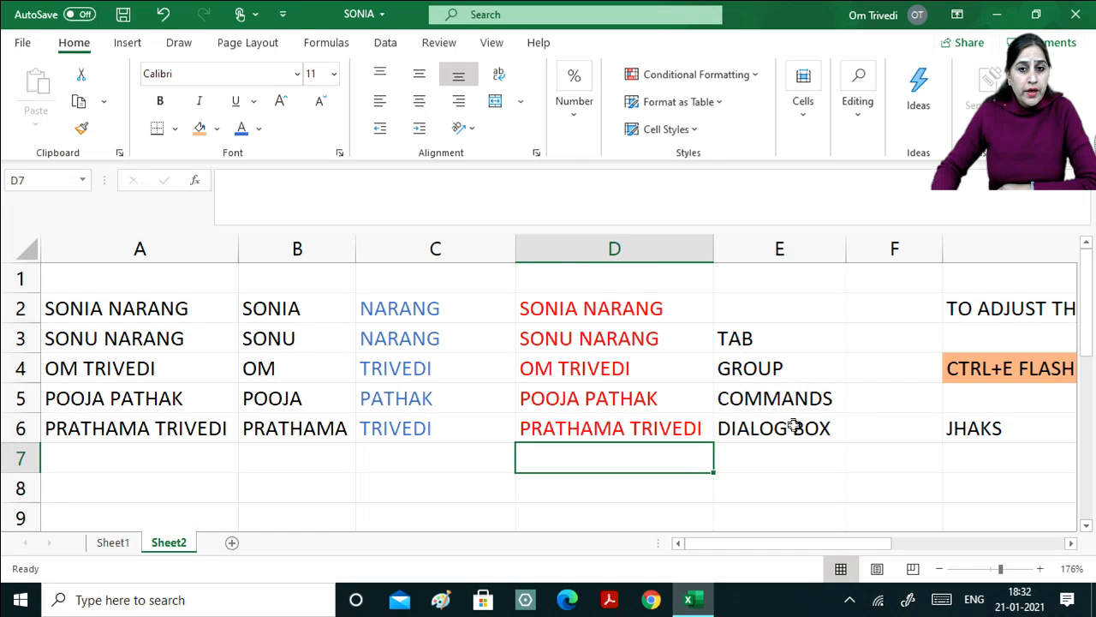
left_click(340, 155)
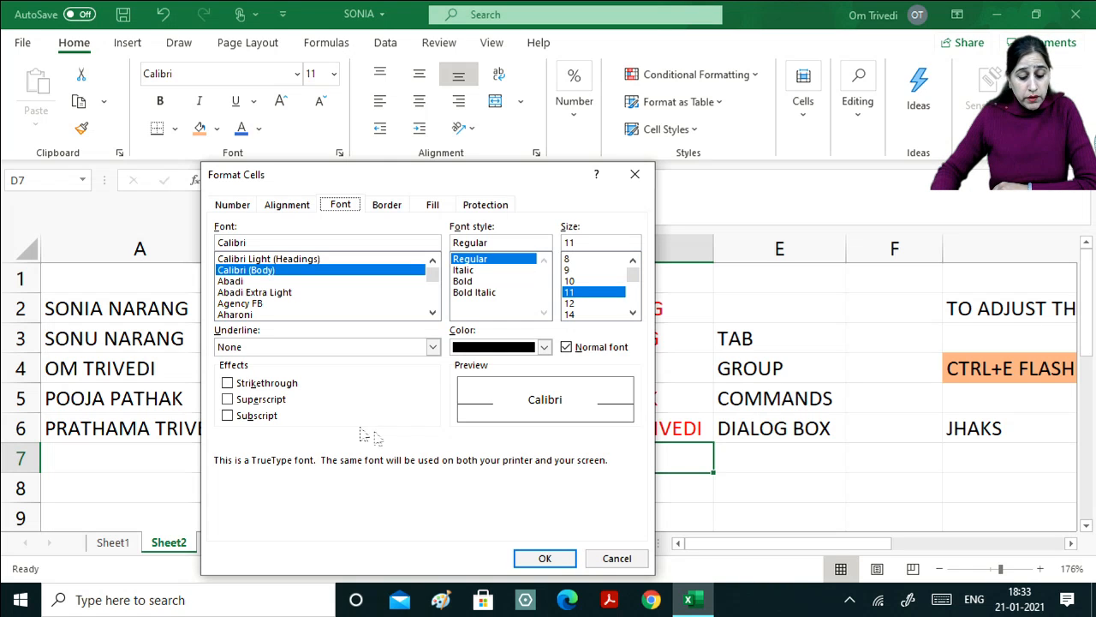
left_click(617, 558)
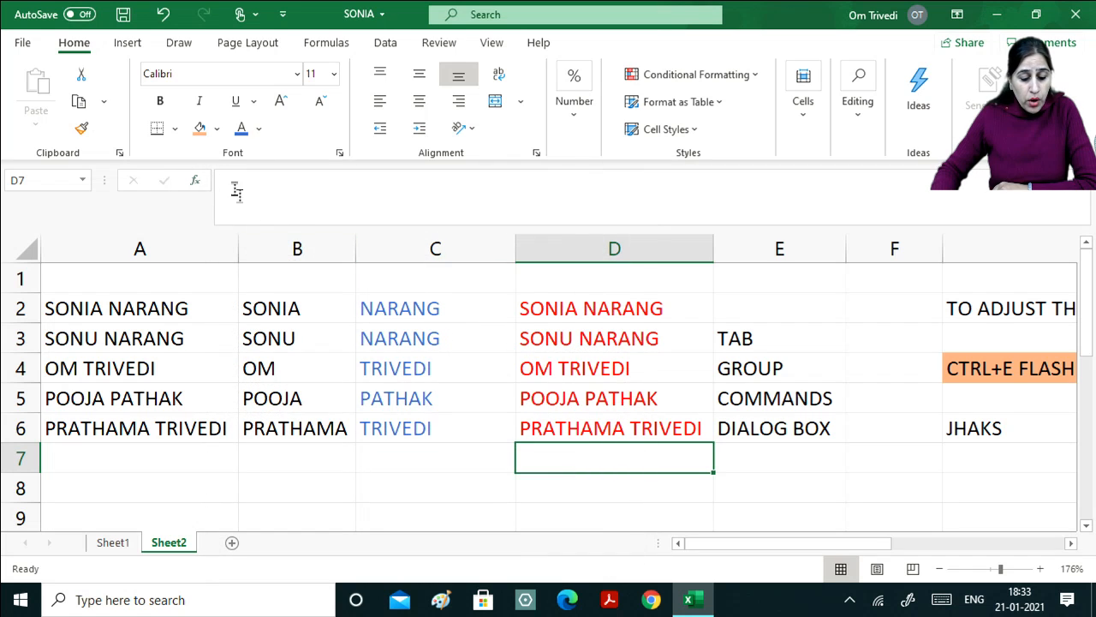
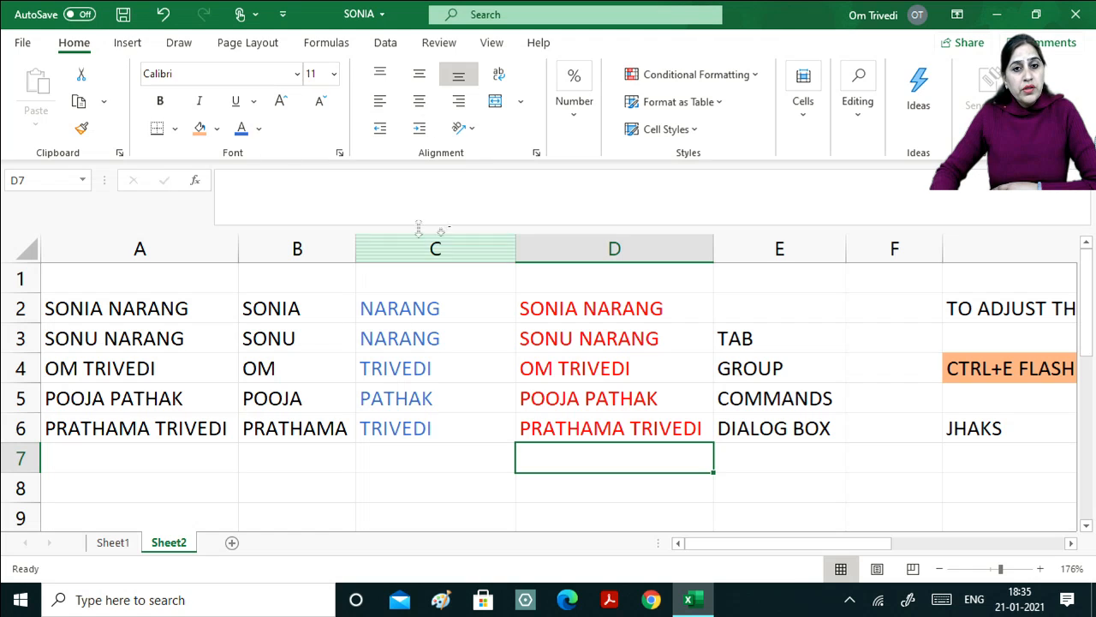
Open the full Font settings from cell E6 and close them without changes.
left_click(759, 425)
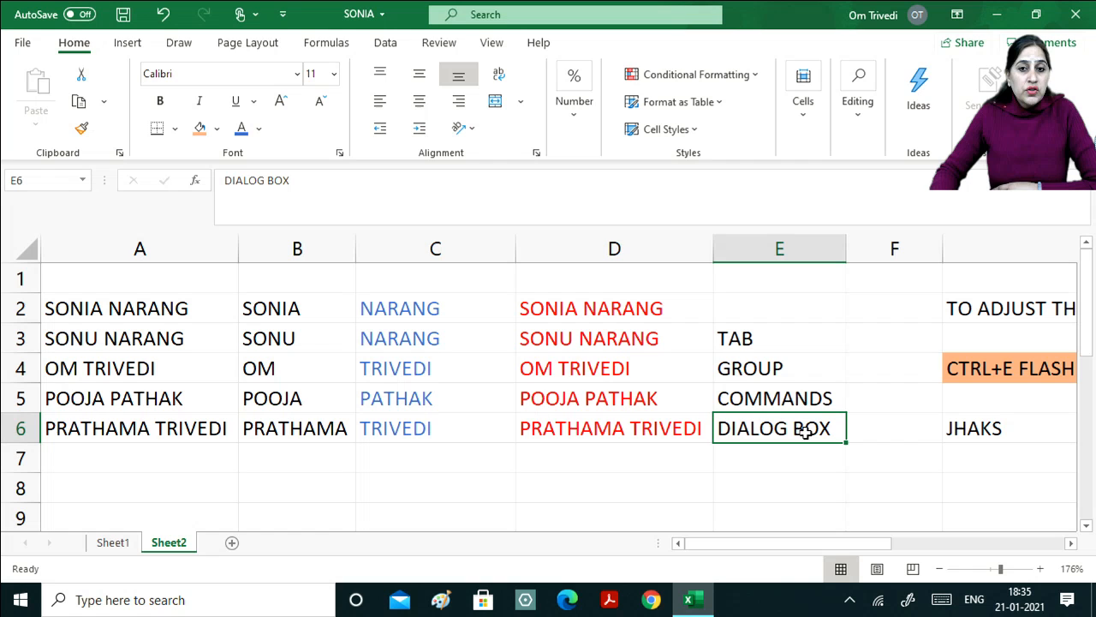
left_click(340, 154)
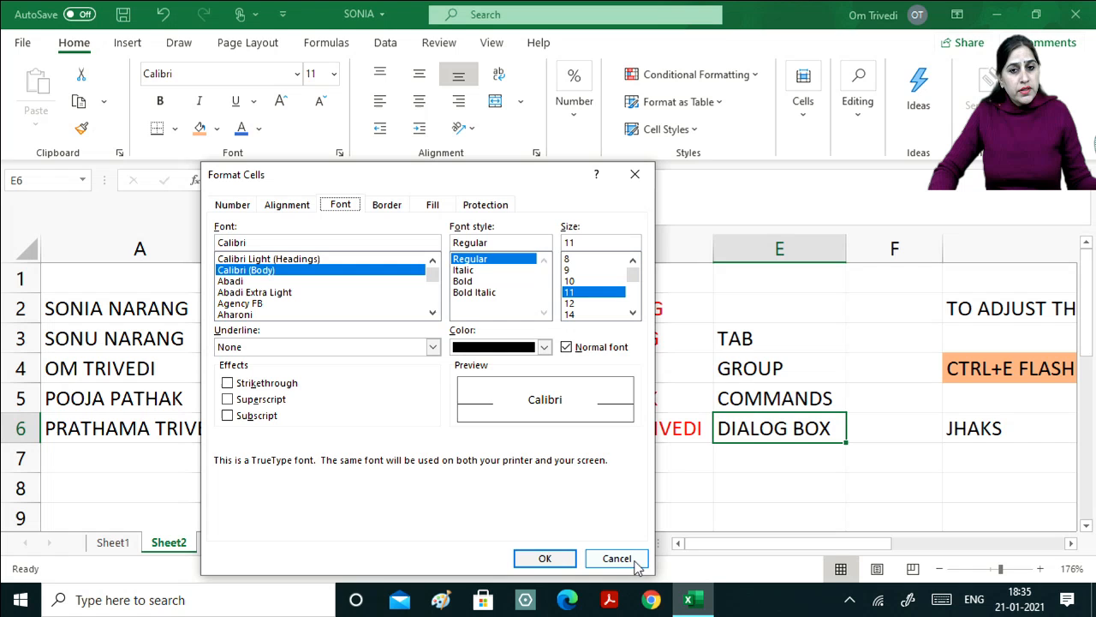
left_click(557, 564)
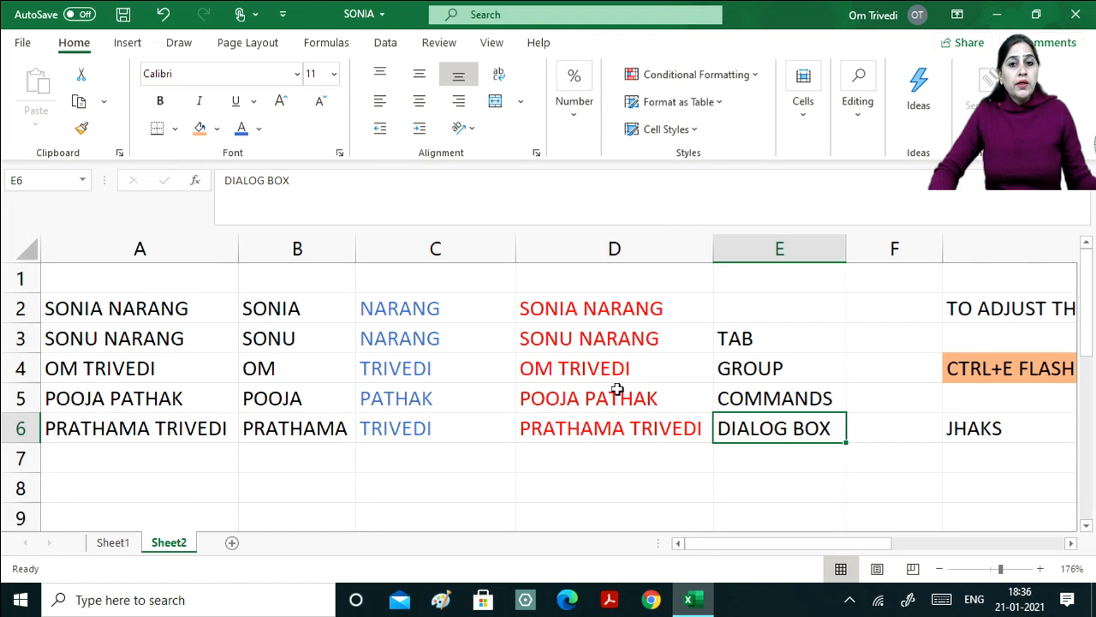
left_click(617, 390)
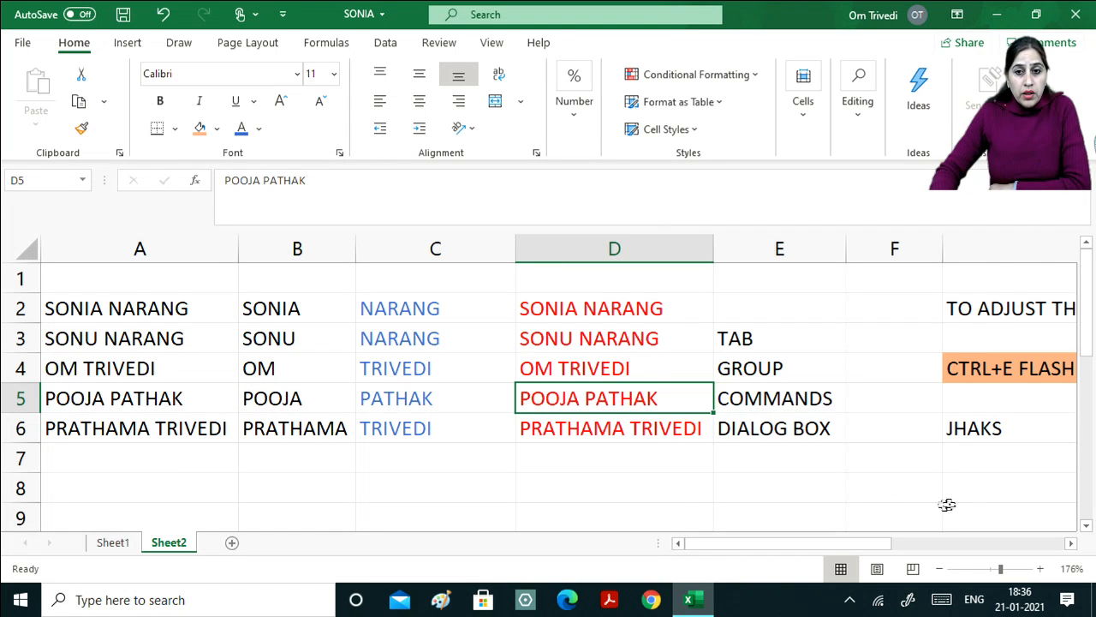
left_click(1071, 543)
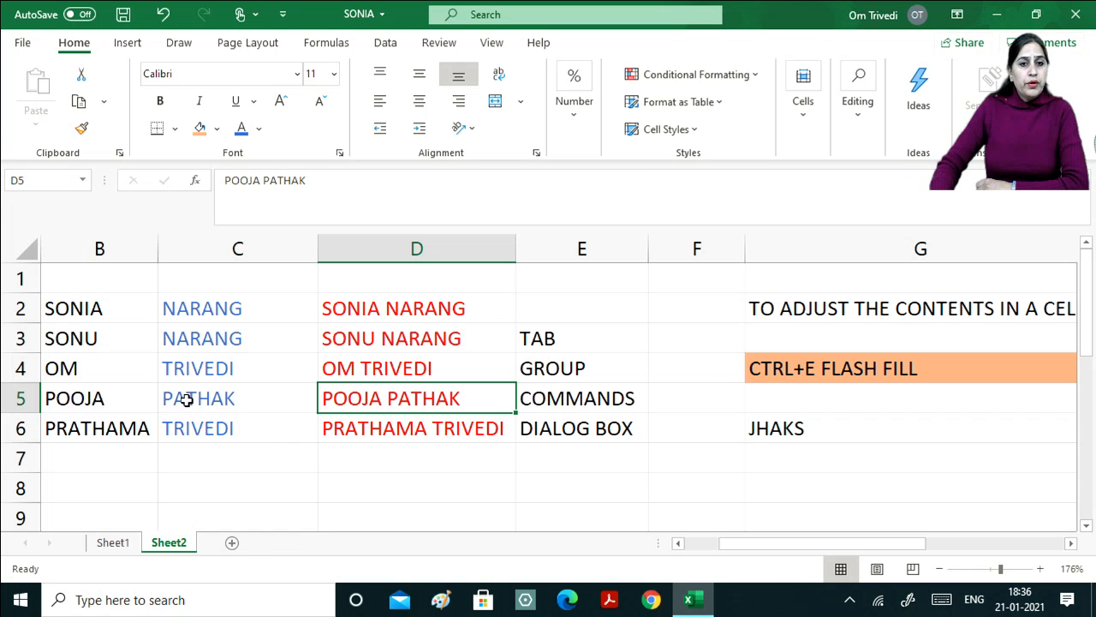
left_click(101, 300)
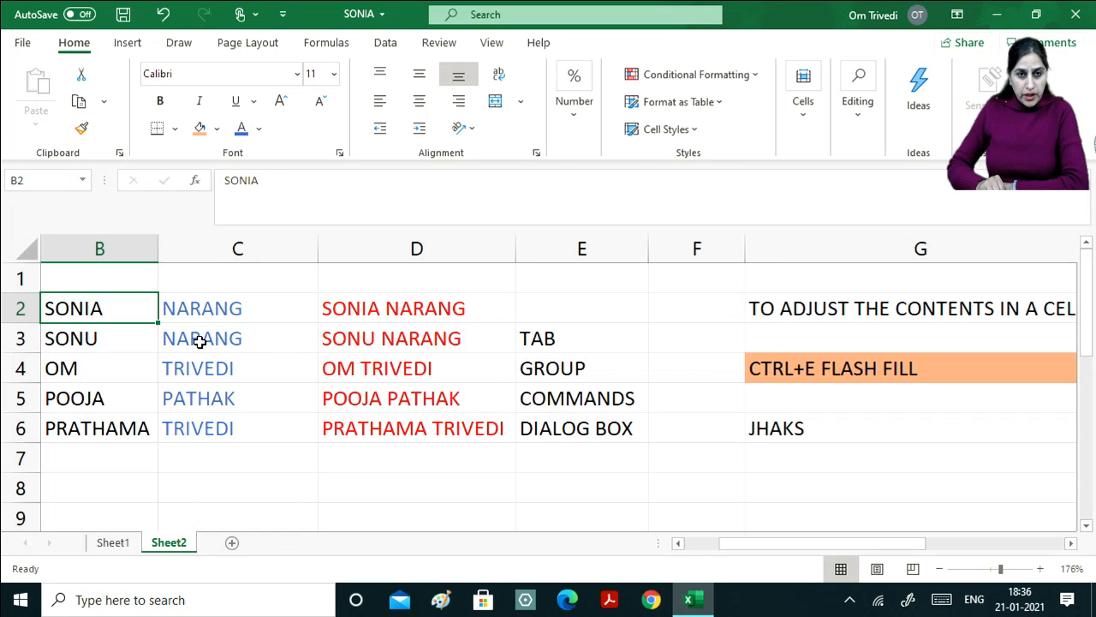
key("Left")
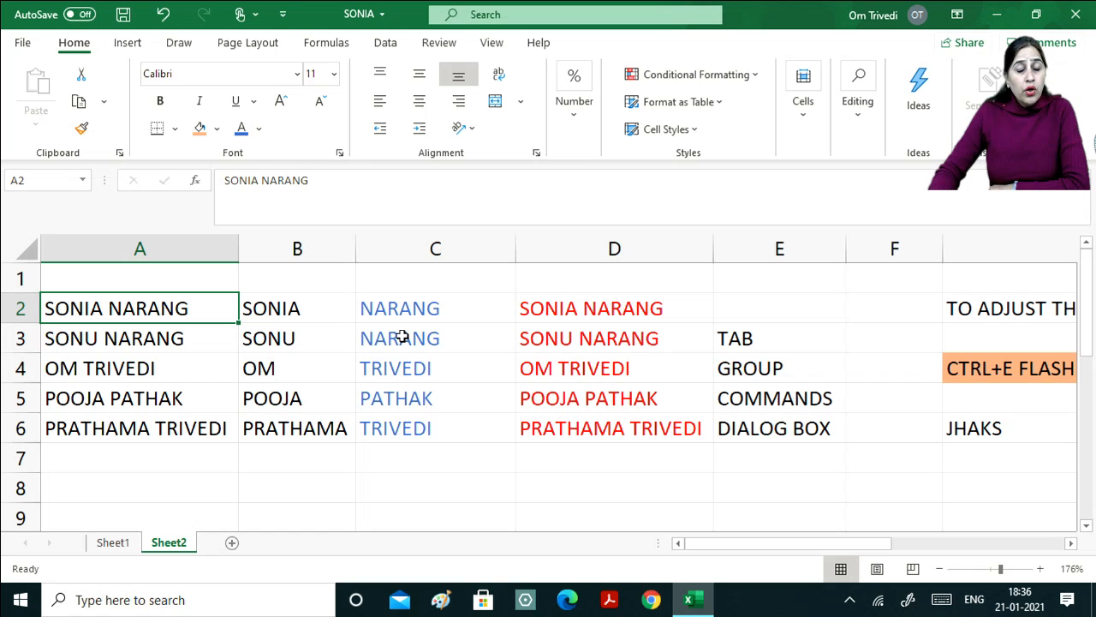
left_click(140, 342)
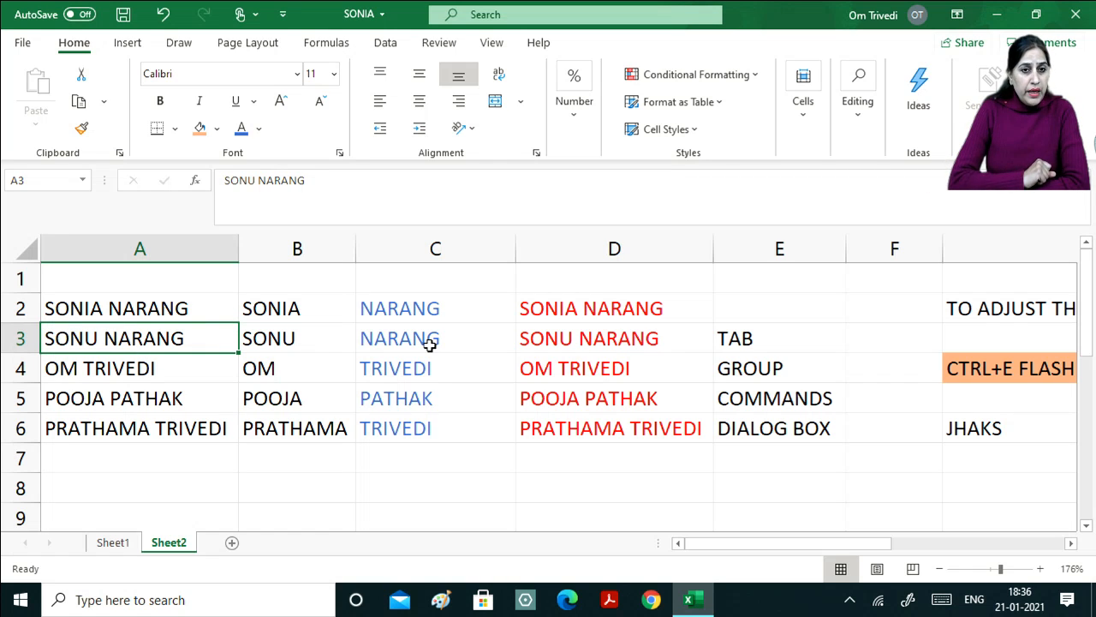
double_click(131, 338)
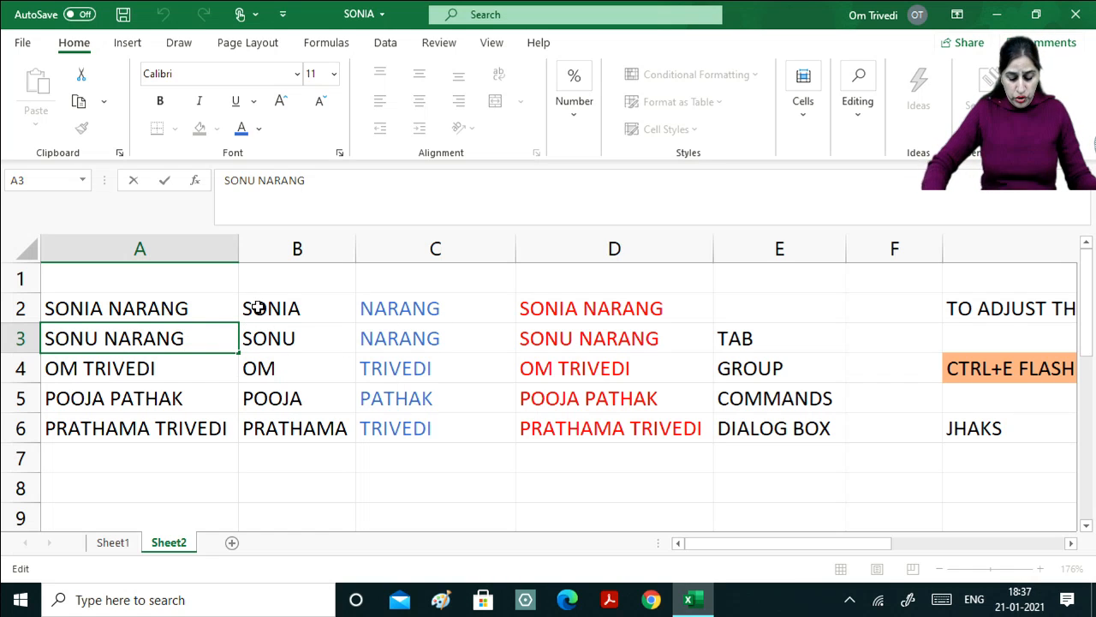
key("BackSpace")
key("BackSpace")
key("BackSpace")
key("BackSpace")
key("BackSpace")
key("BackSpace")
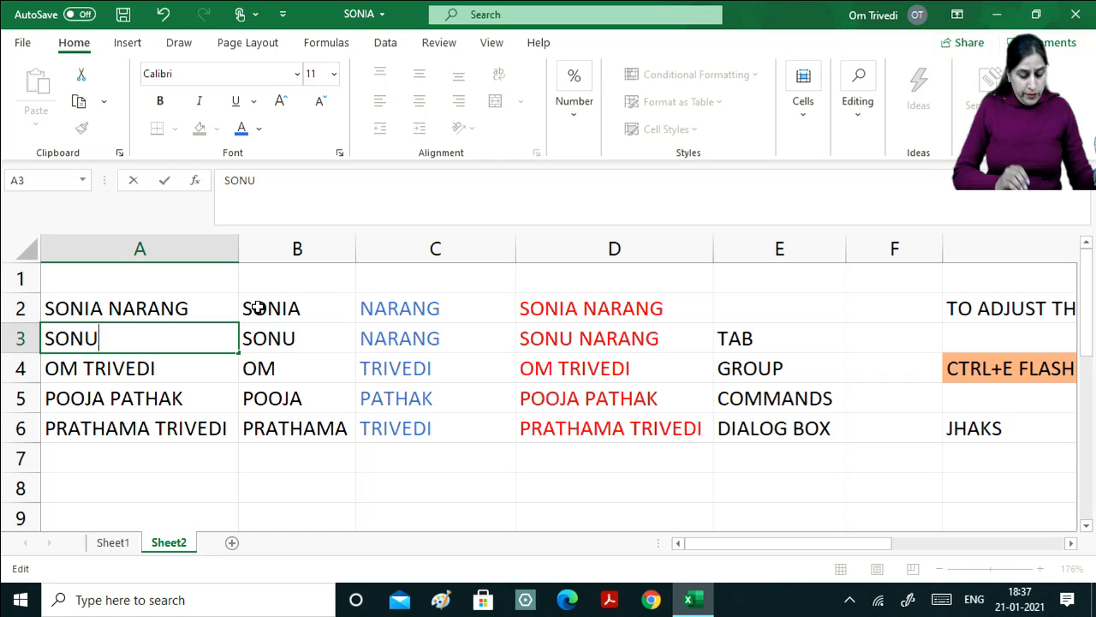
type("KUKAR")
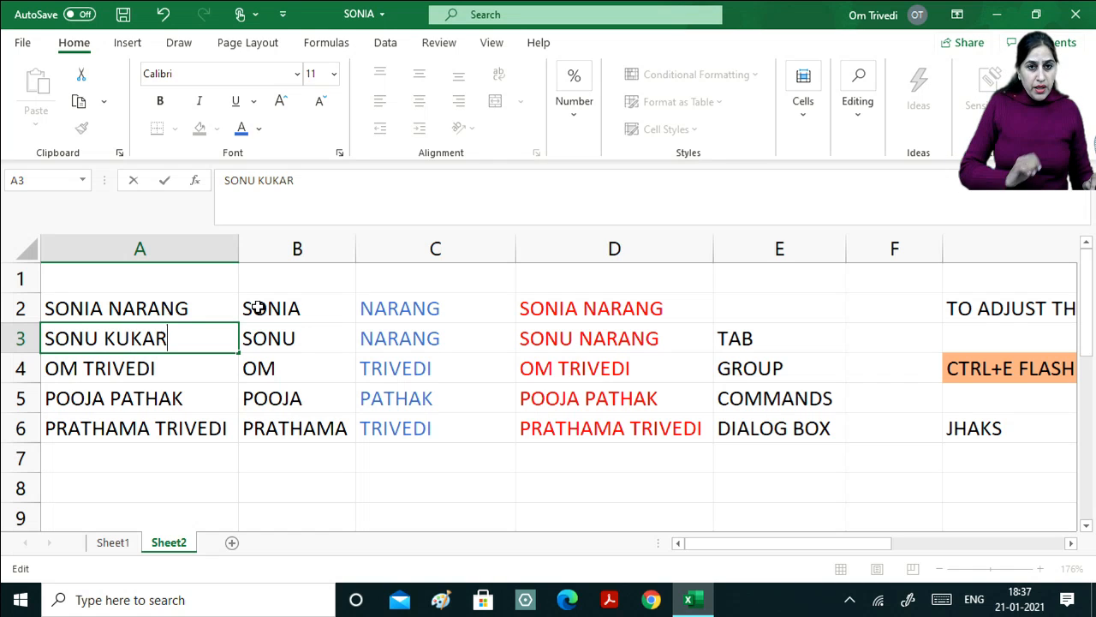
key("Return")
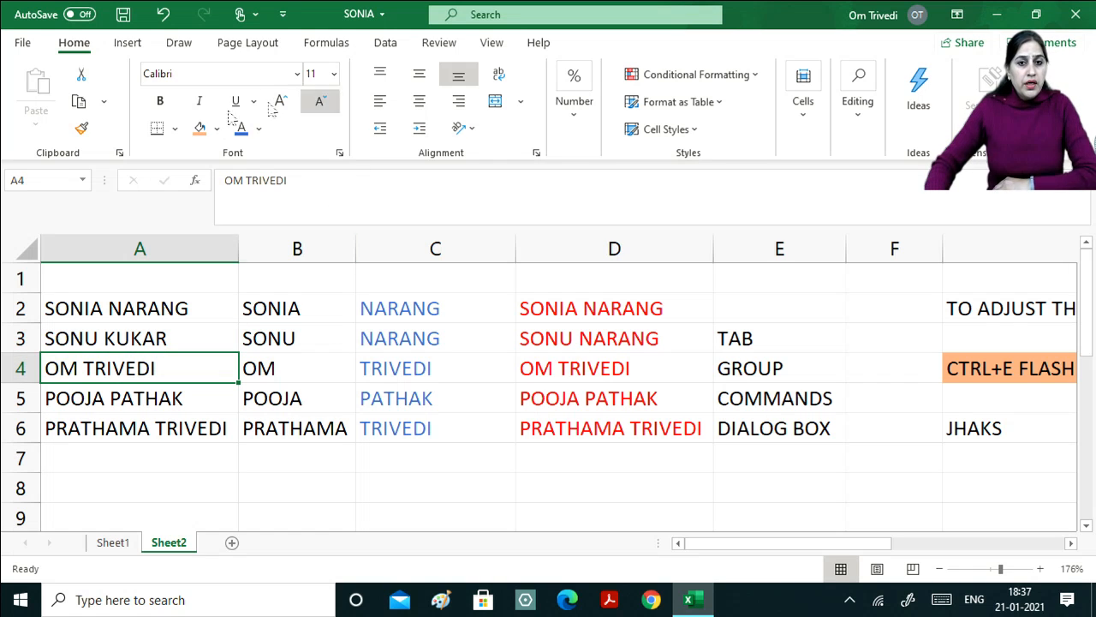
Select C3, the names in A1:A7, then C3 and B3 to compare against the change.
left_click(388, 340)
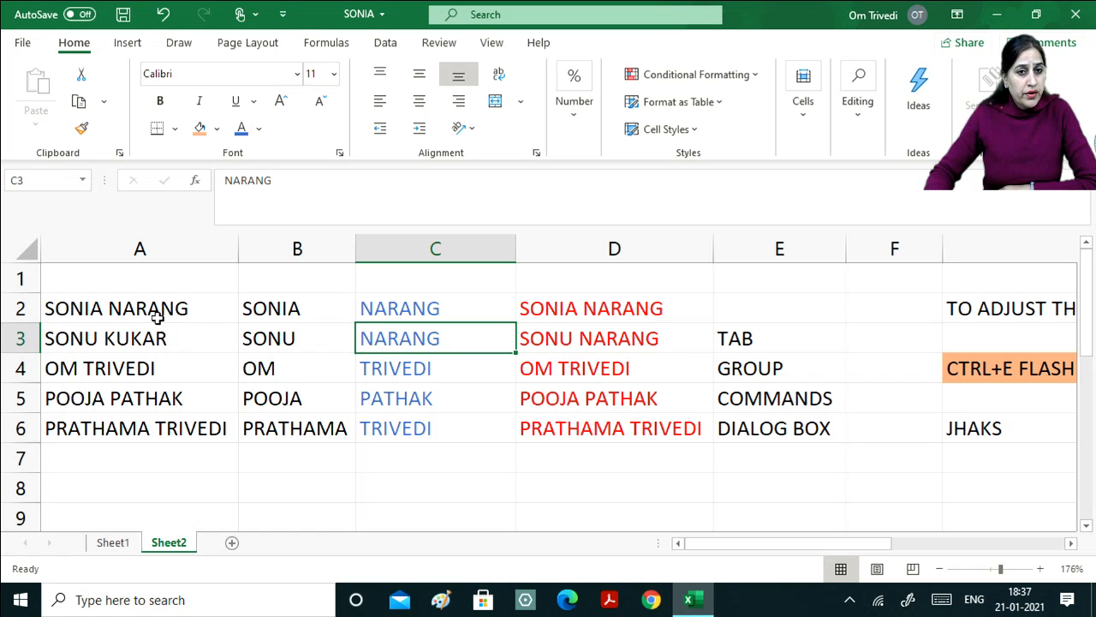
left_click_drag(139, 288, 165, 466)
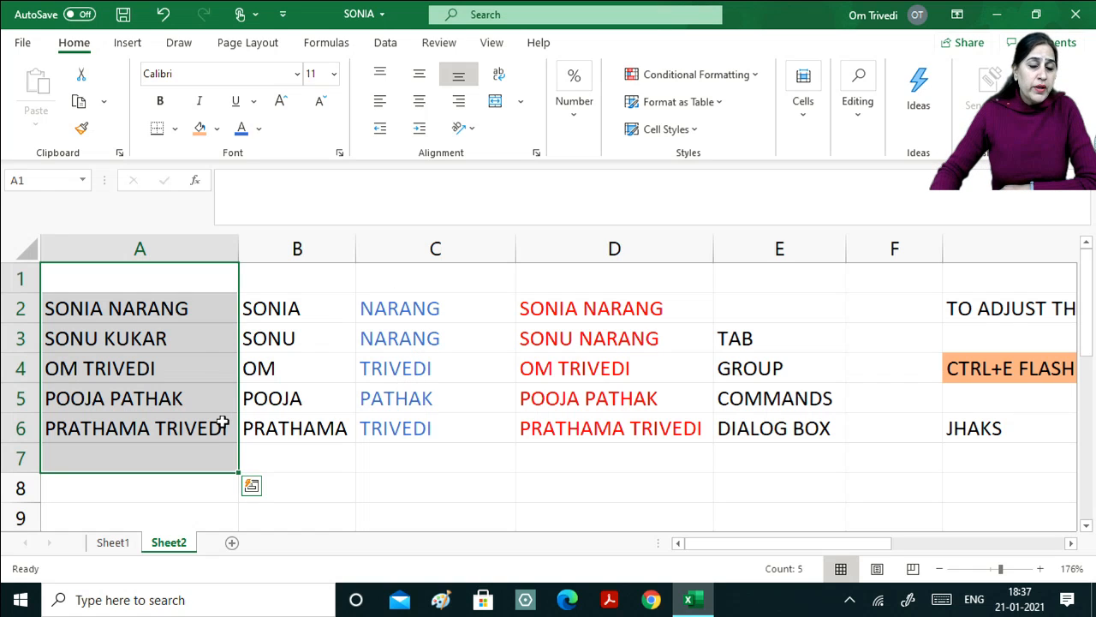
left_click(416, 347)
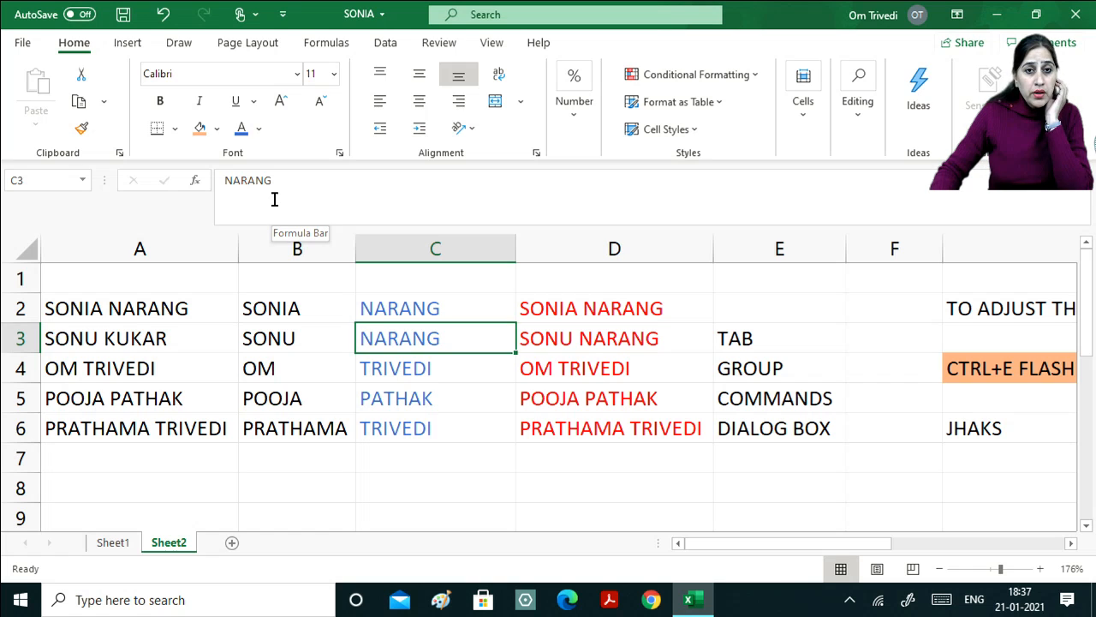
left_click(328, 339)
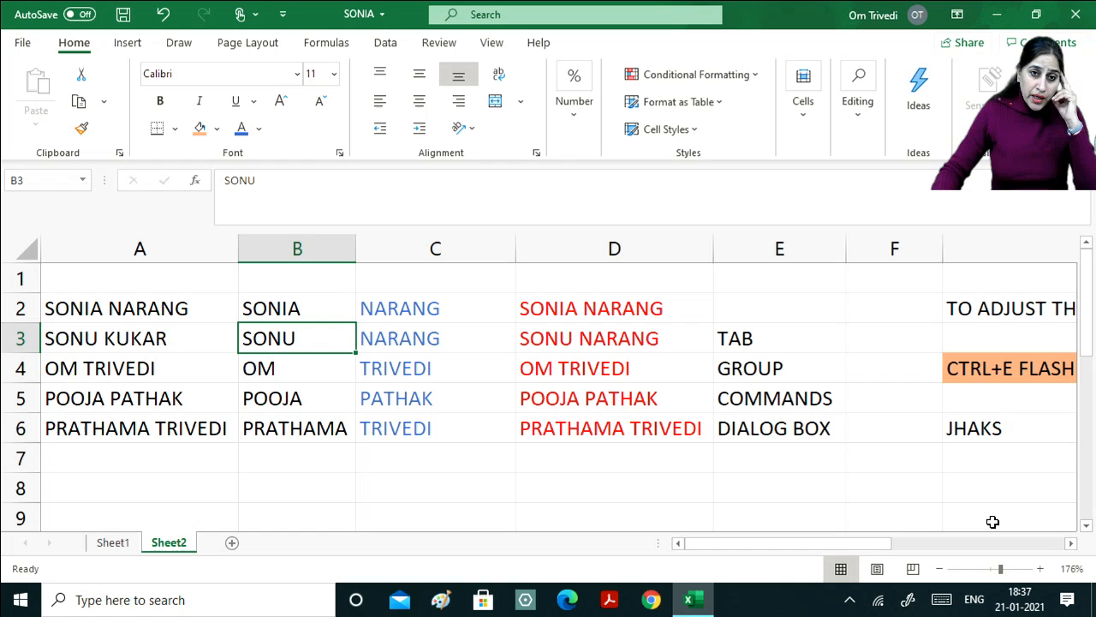
double_click(131, 338)
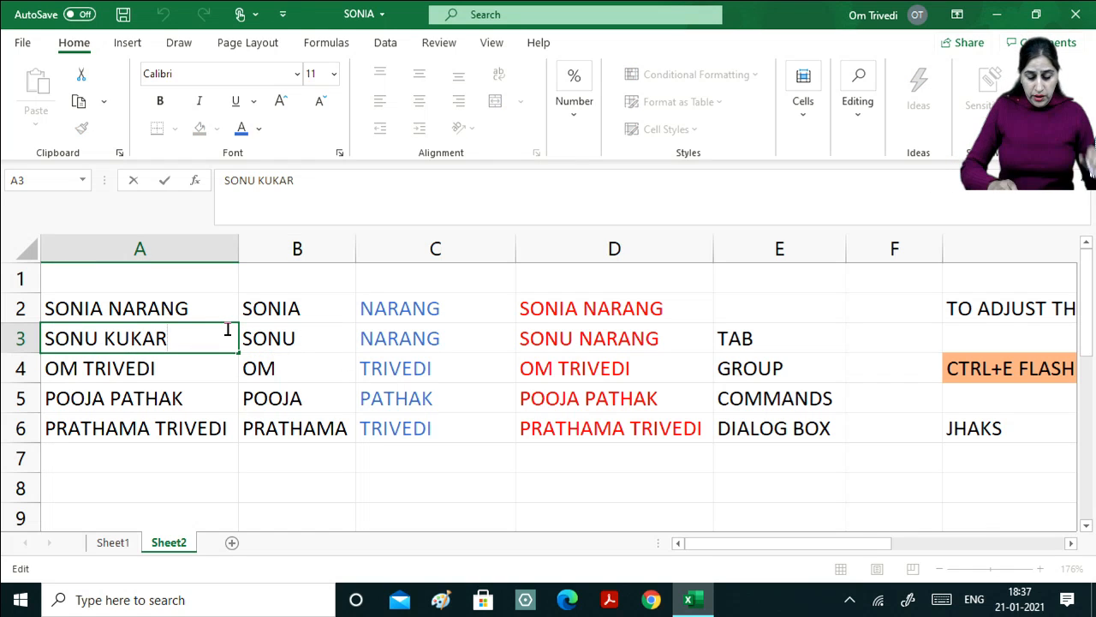
key("BackSpace")
key("BackSpace")
key("Escape")
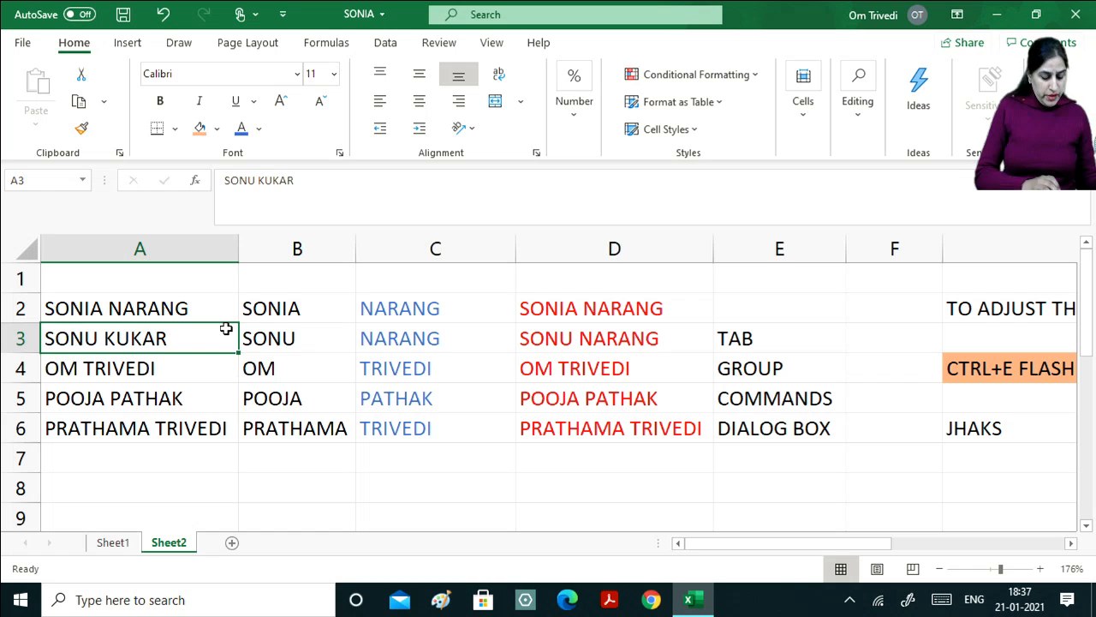
key("ctrl+z")
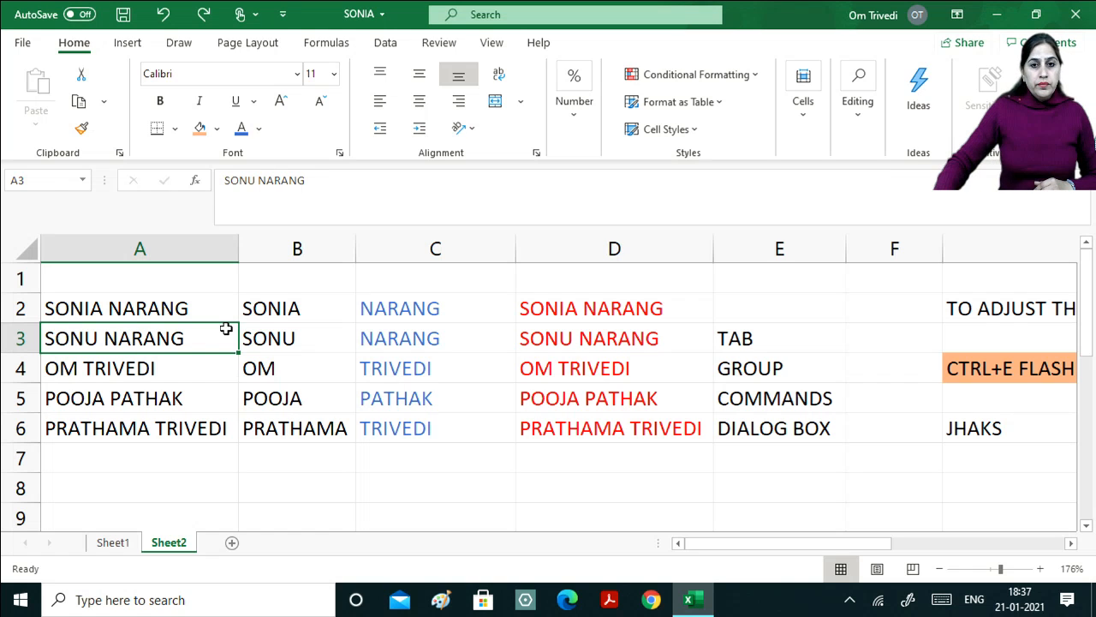
key("ctrl+c")
left_click(967, 479)
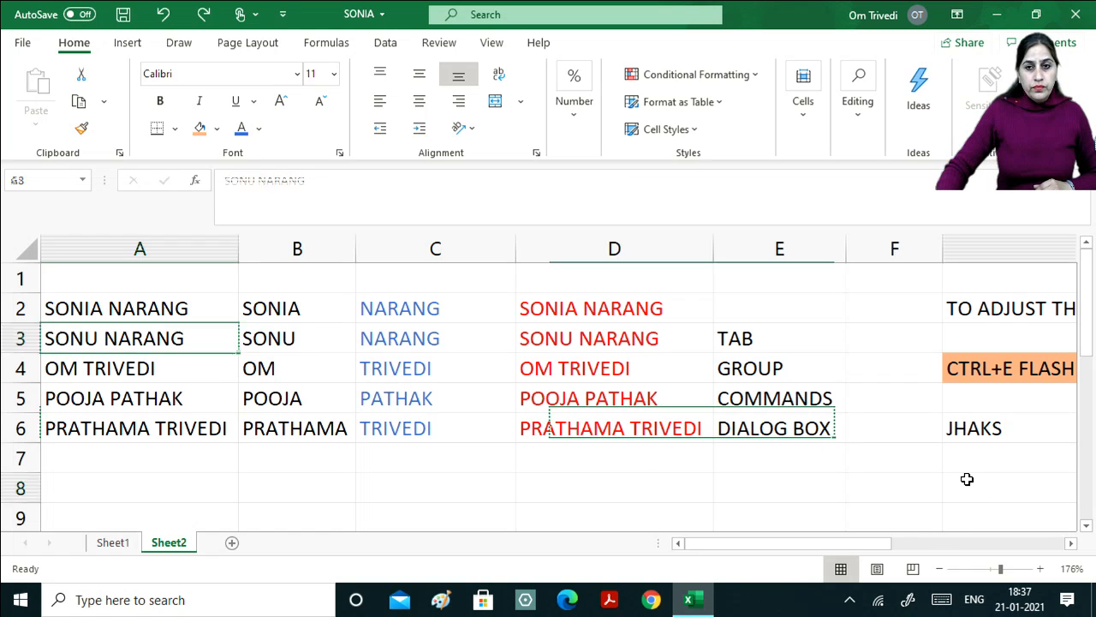
key("Up")
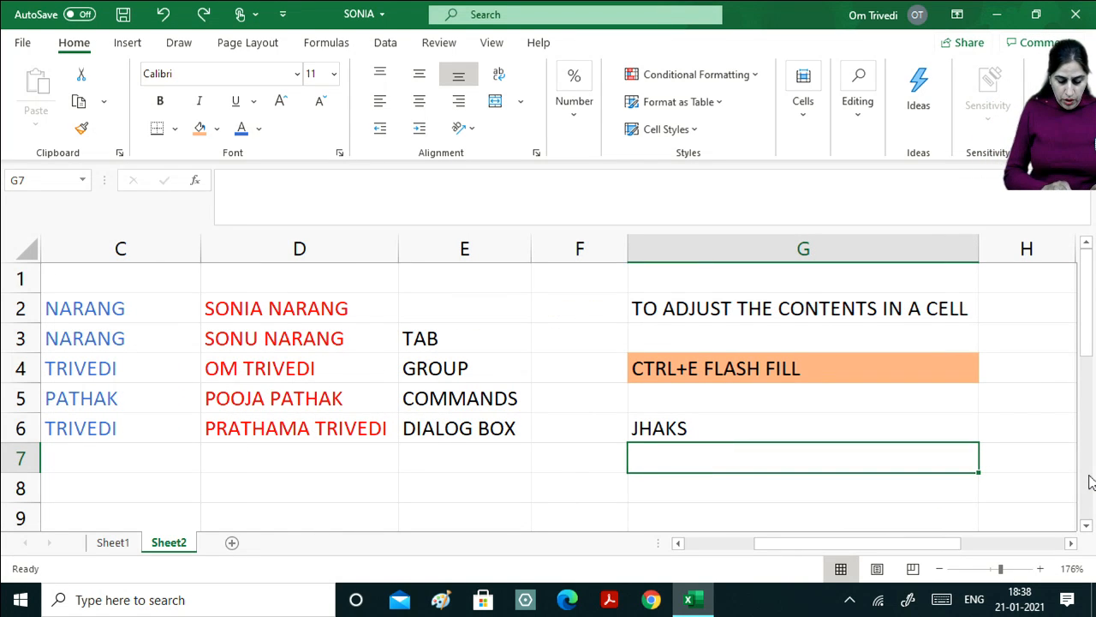
Enter the note 'CTRL+Z UNDO THE LAST ACTION' in G7.
type("CTR")
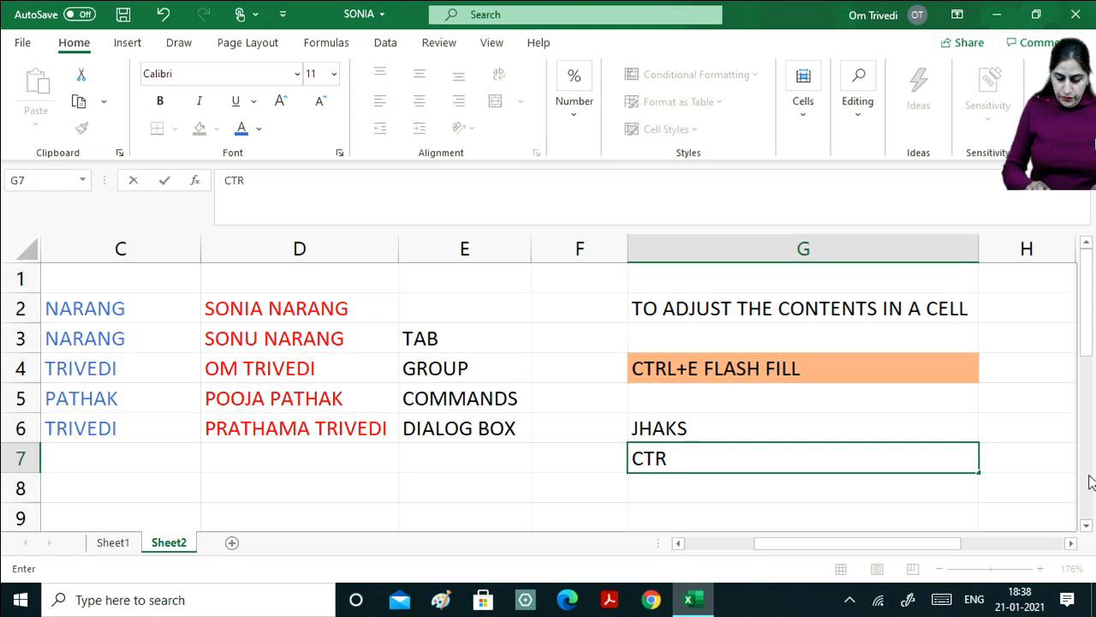
type("L+")
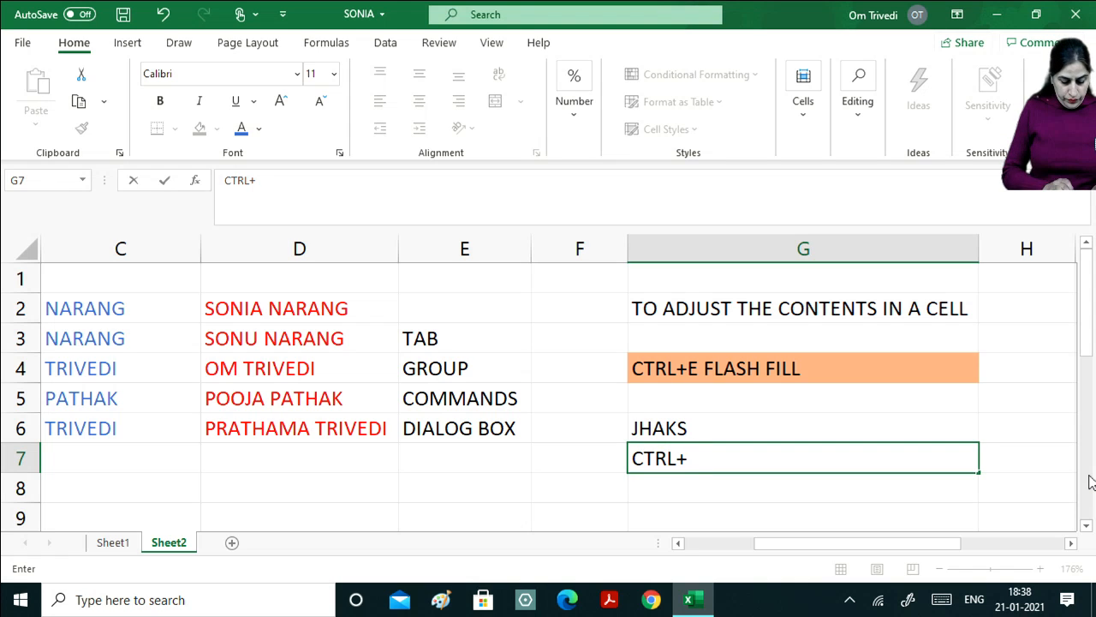
type("Z")
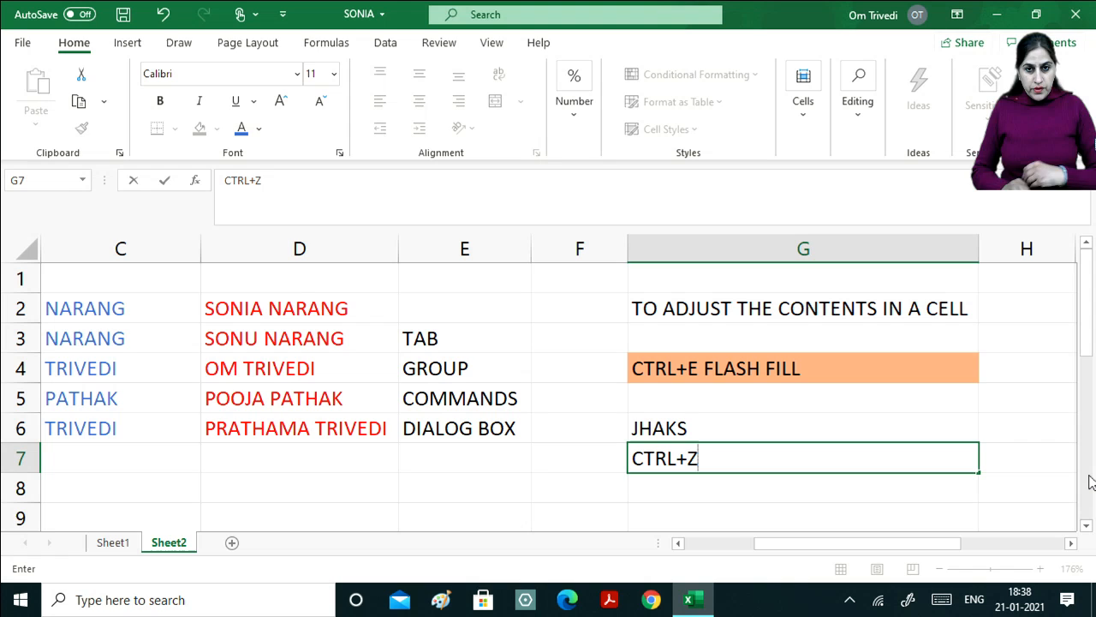
type(" UN")
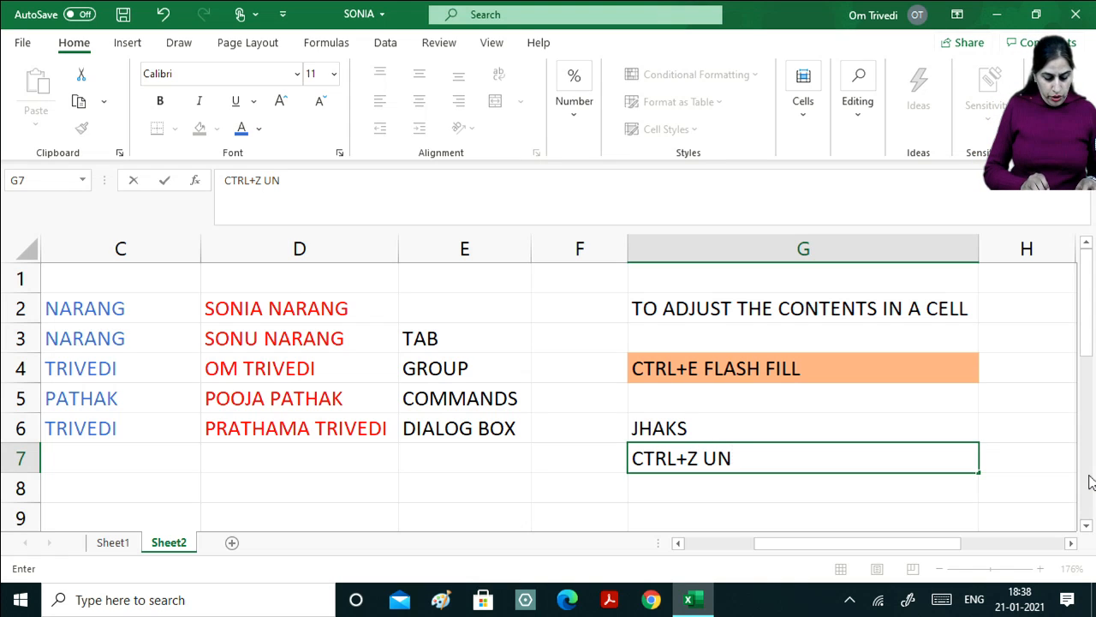
type("DO TE")
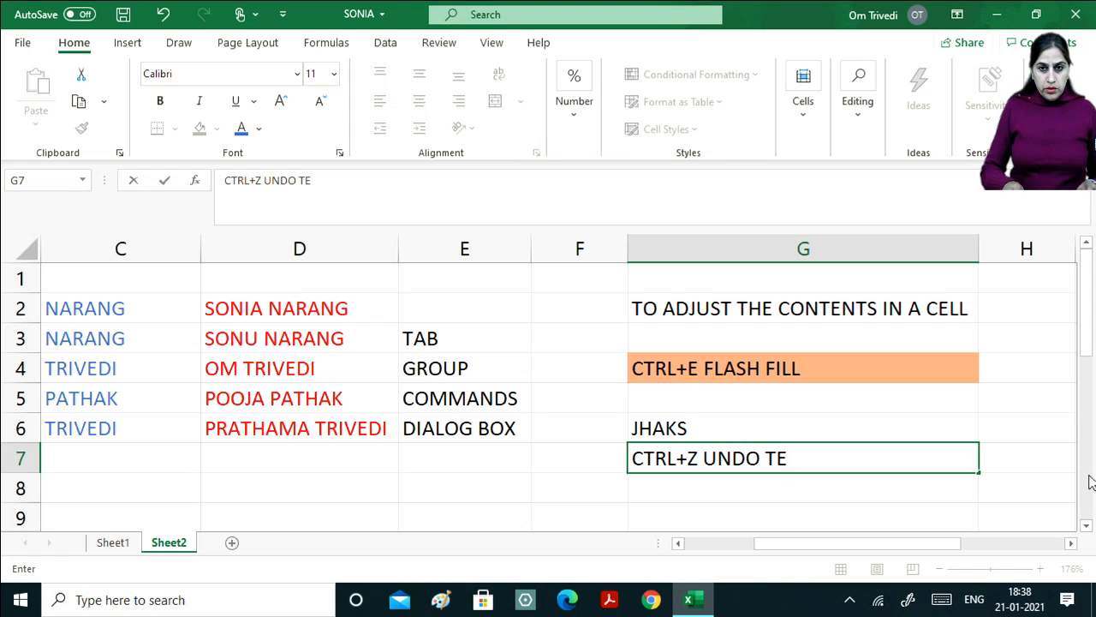
key("BackSpace")
type("HE LA")
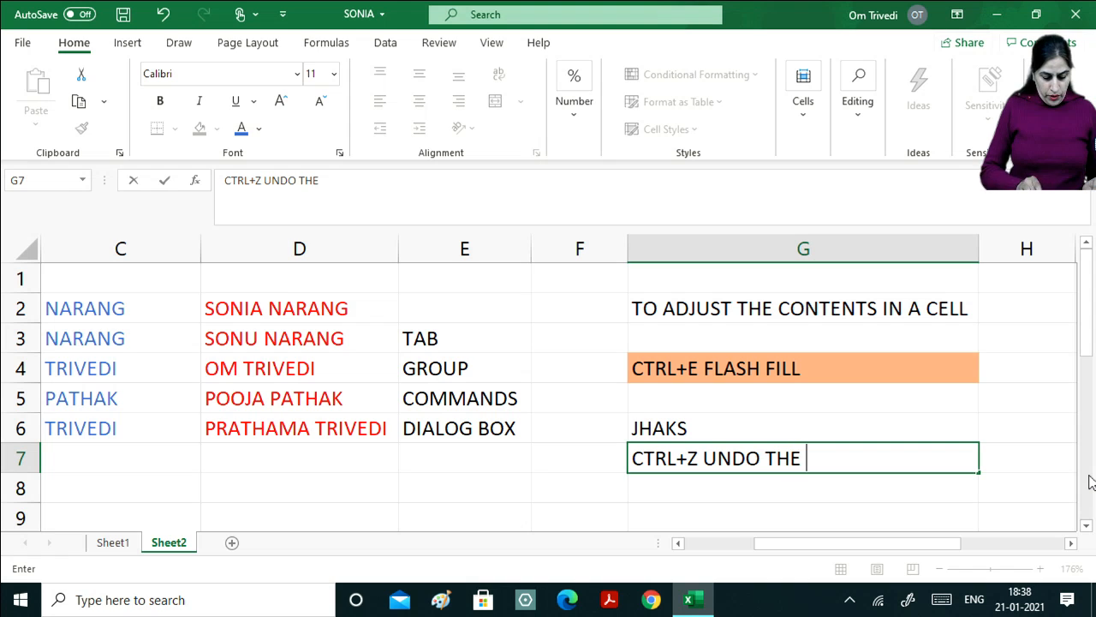
type("ST")
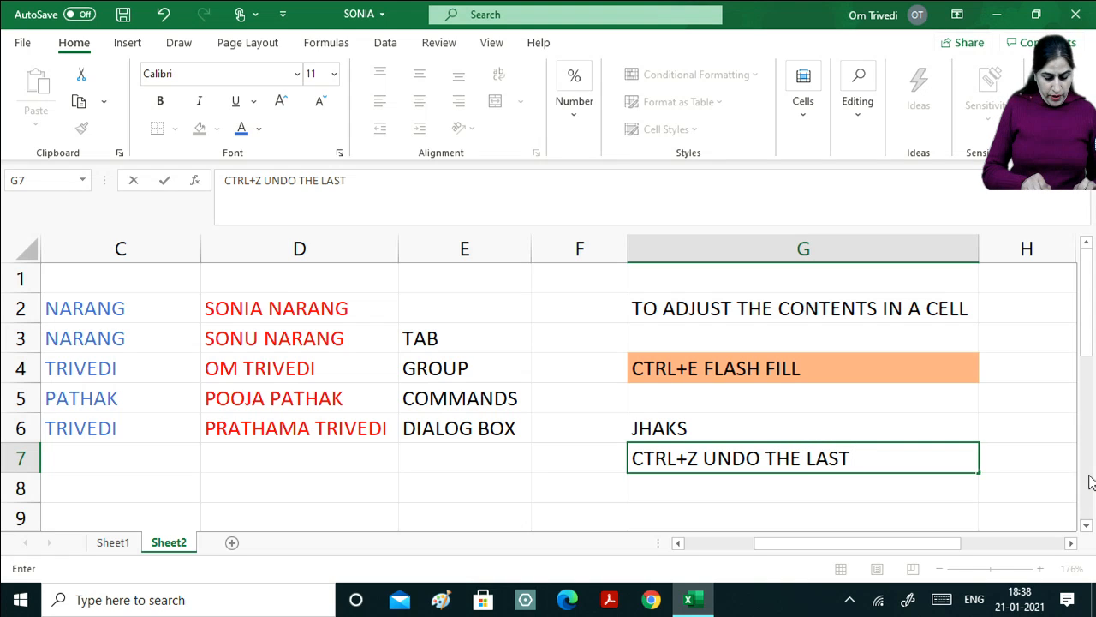
type(" COMMA")
key("BackSpace")
key("BackSpace")
key("BackSpace")
key("BackSpace")
key("BackSpace")
key("BackSpace")
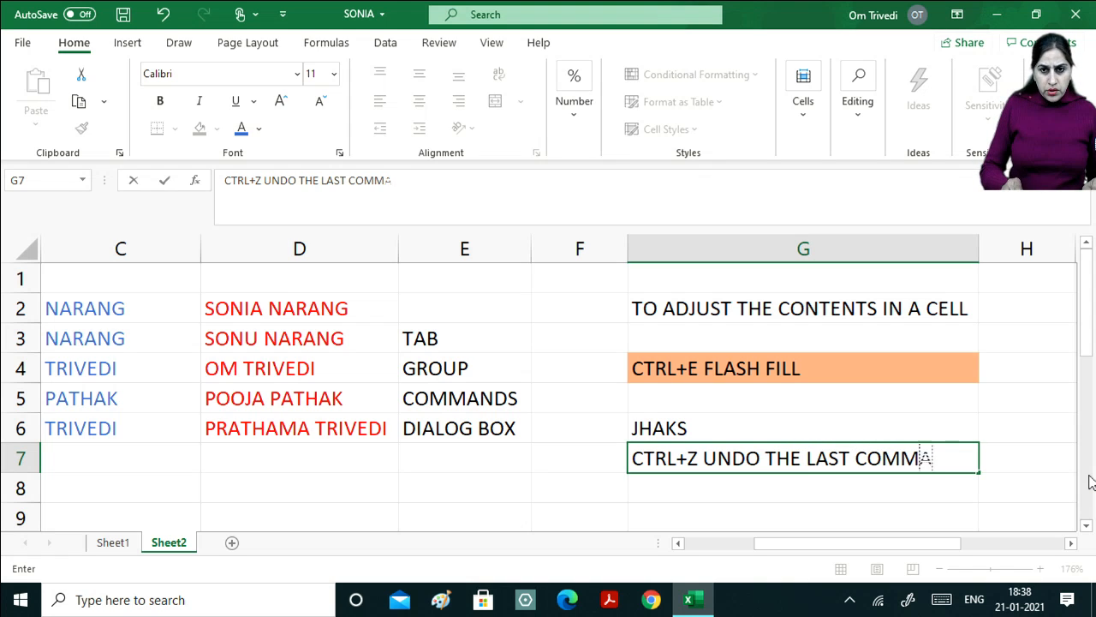
type("ACTION")
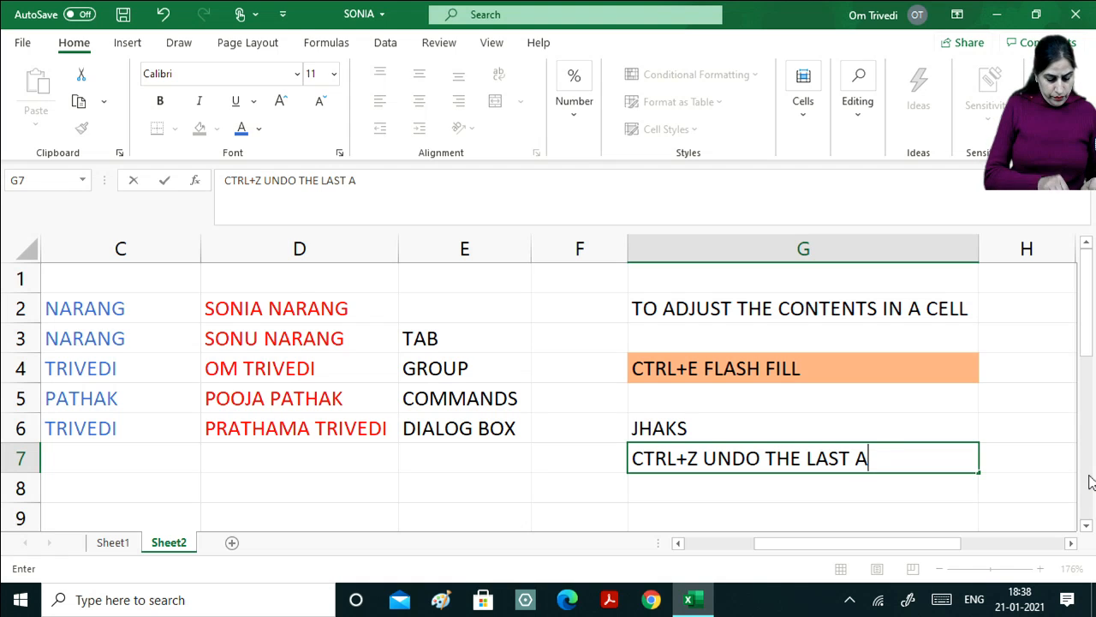
key("Return")
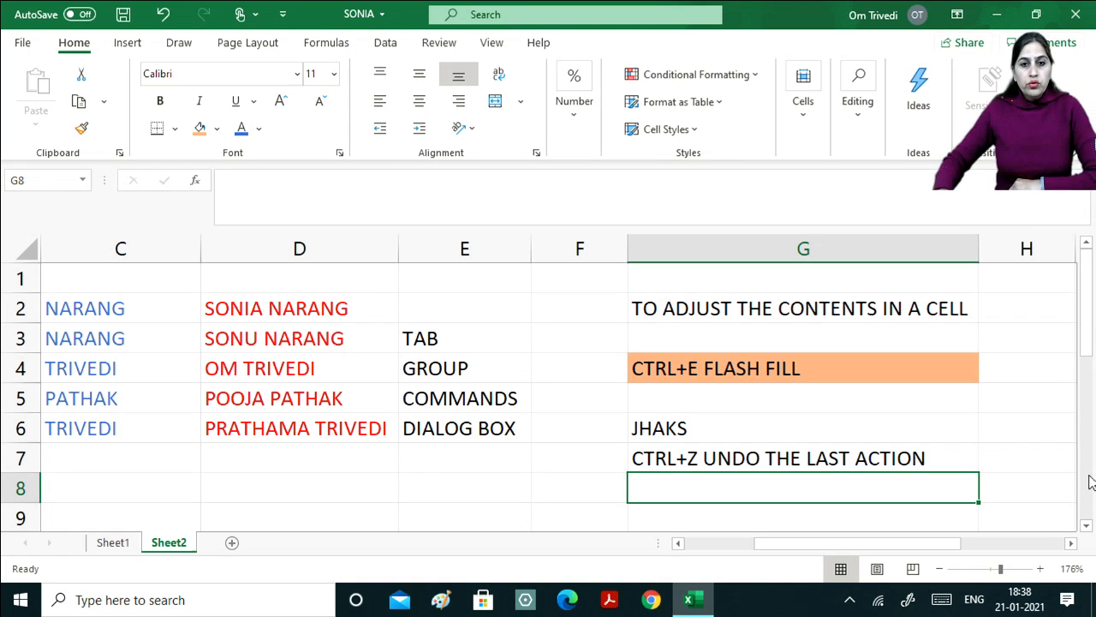
Undo the note with Ctrl+Z and the toolbar Undo, then Redo to restore it.
left_click(377, 461)
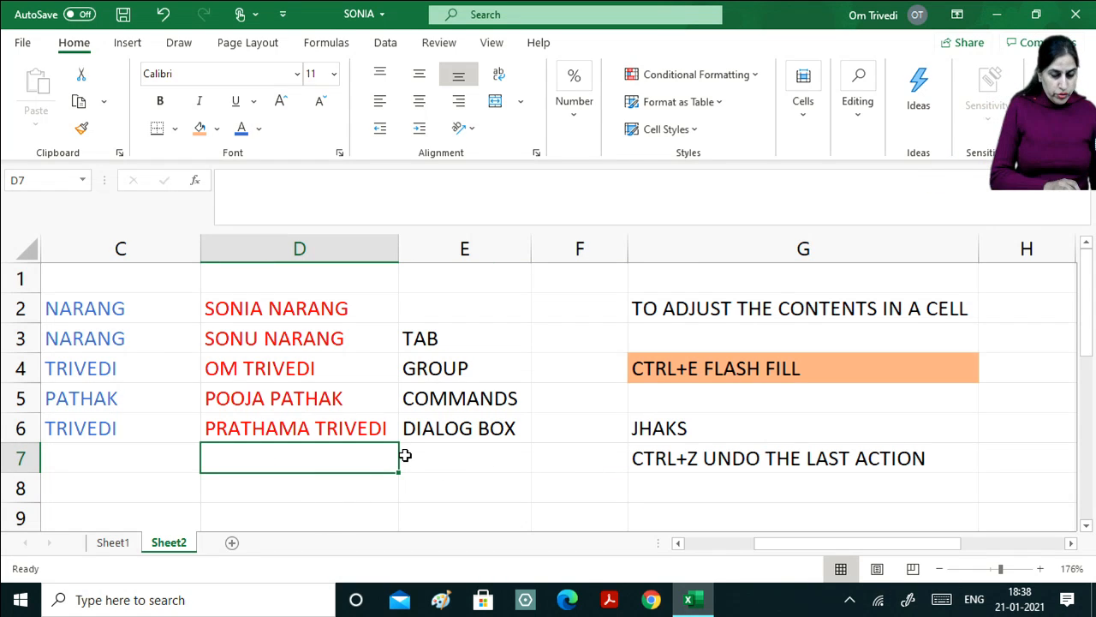
key("ctrl+z")
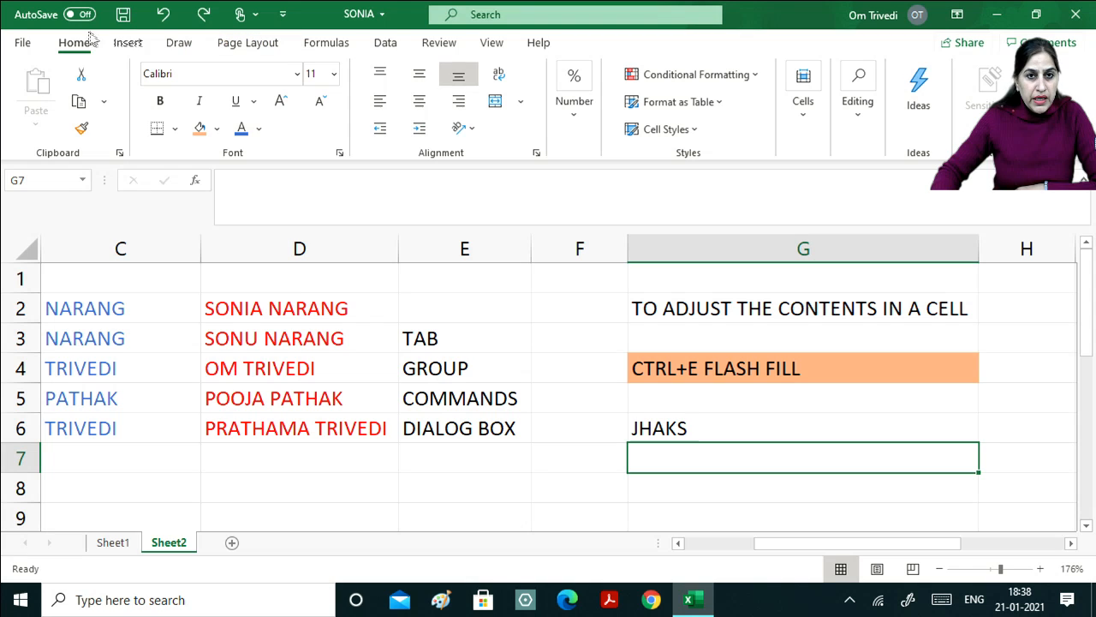
left_click(168, 19)
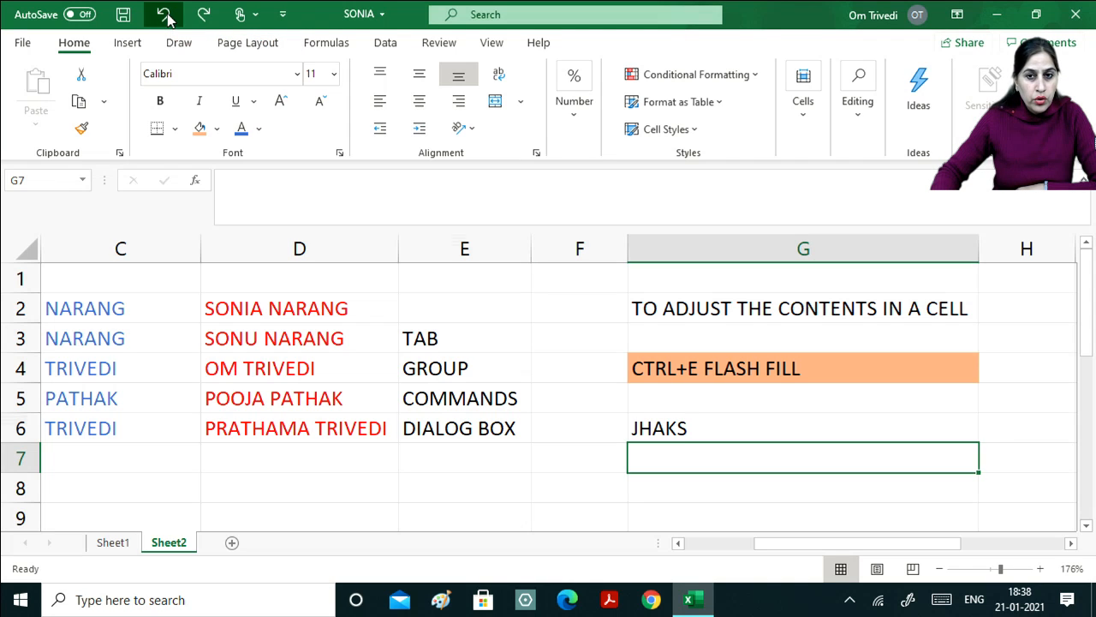
left_click(211, 17)
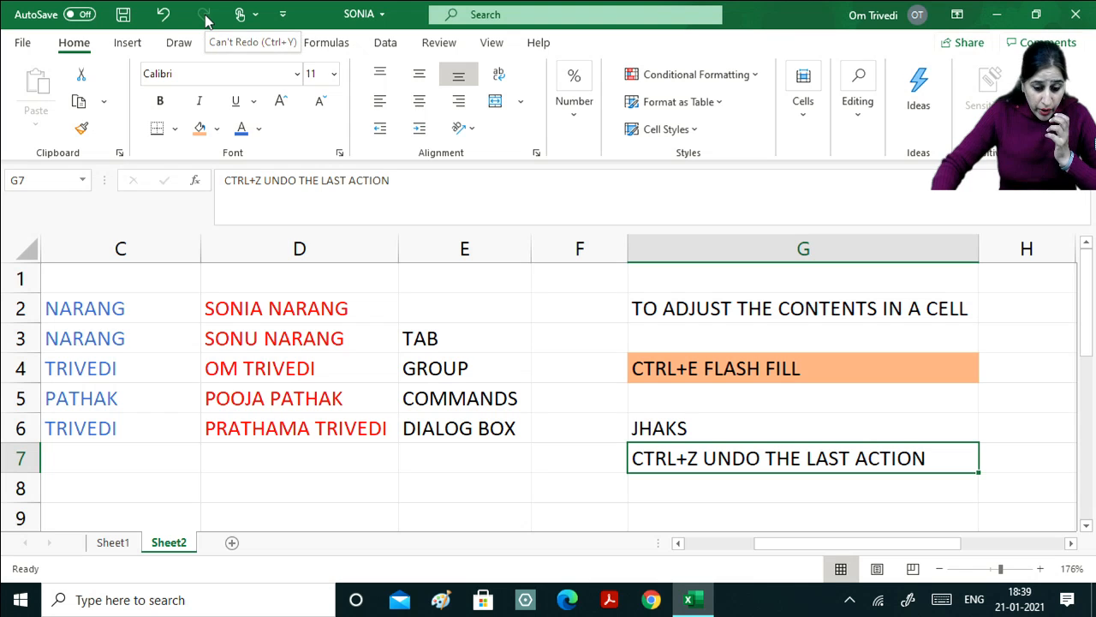
Enter the note 'CTRL+Y TO REDO THE LAST CANCELLED ACTION' in G8.
left_click(681, 489)
type("CTRL+")
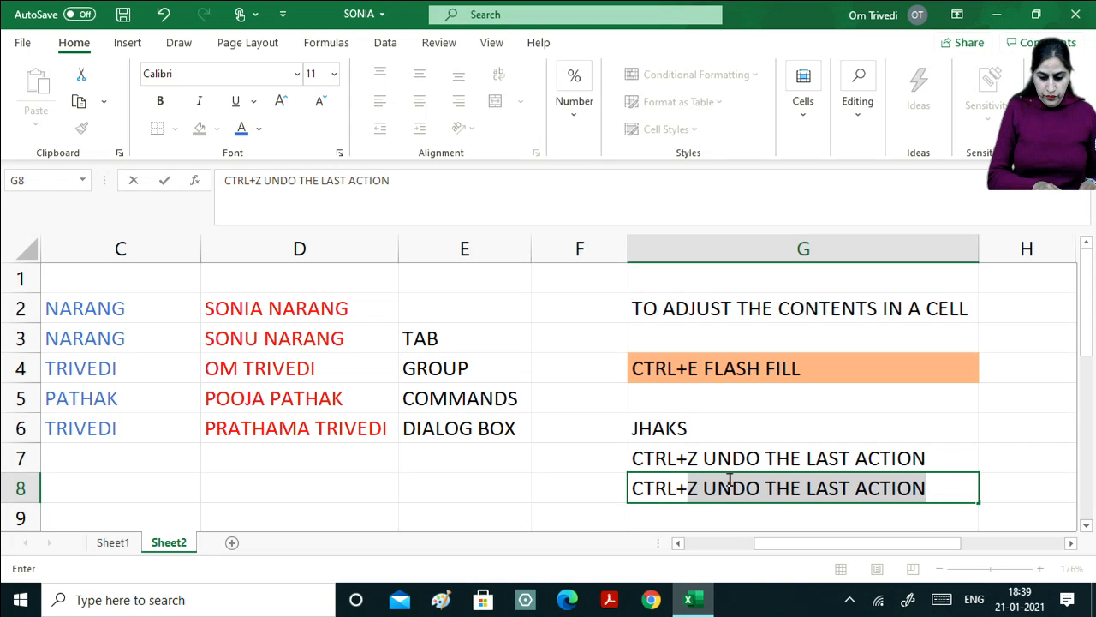
type("Y TO REDO ")
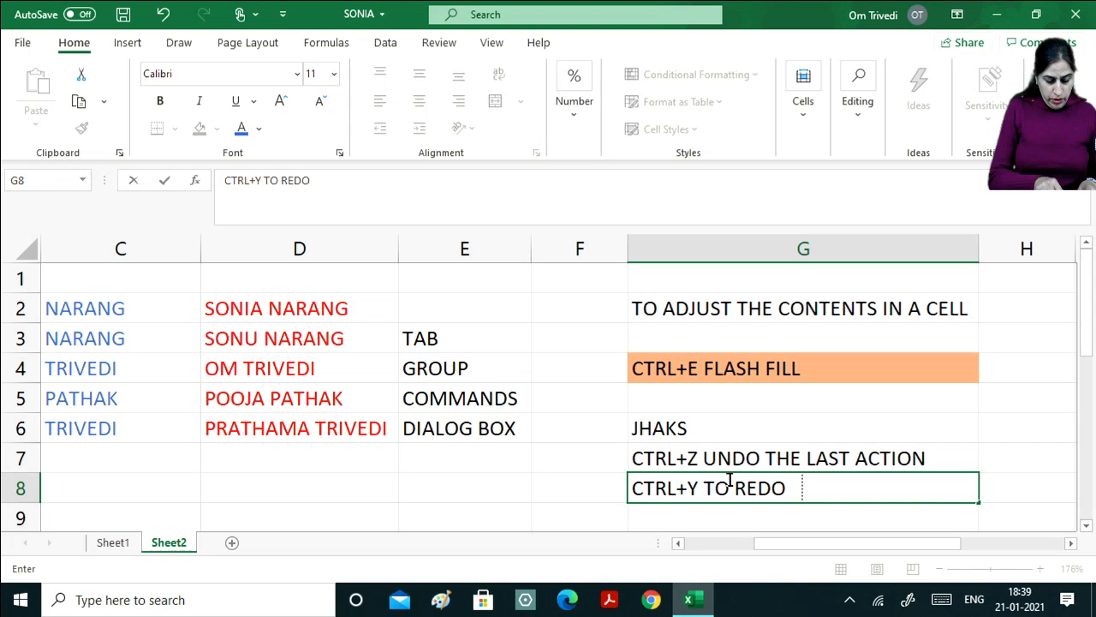
type("THE LAST")
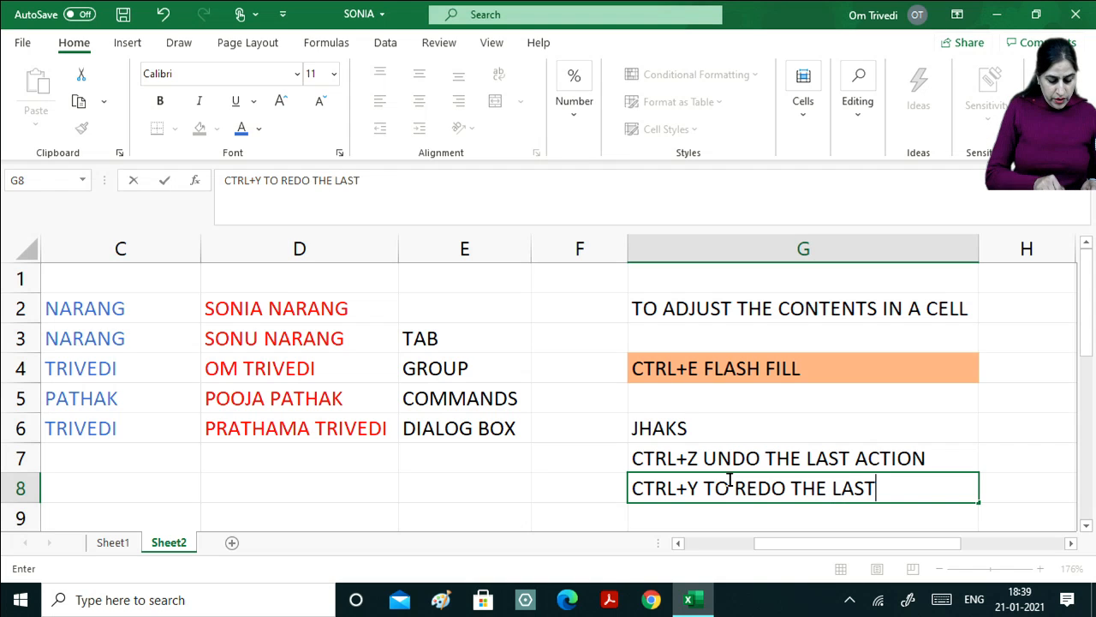
type(" CANCEL")
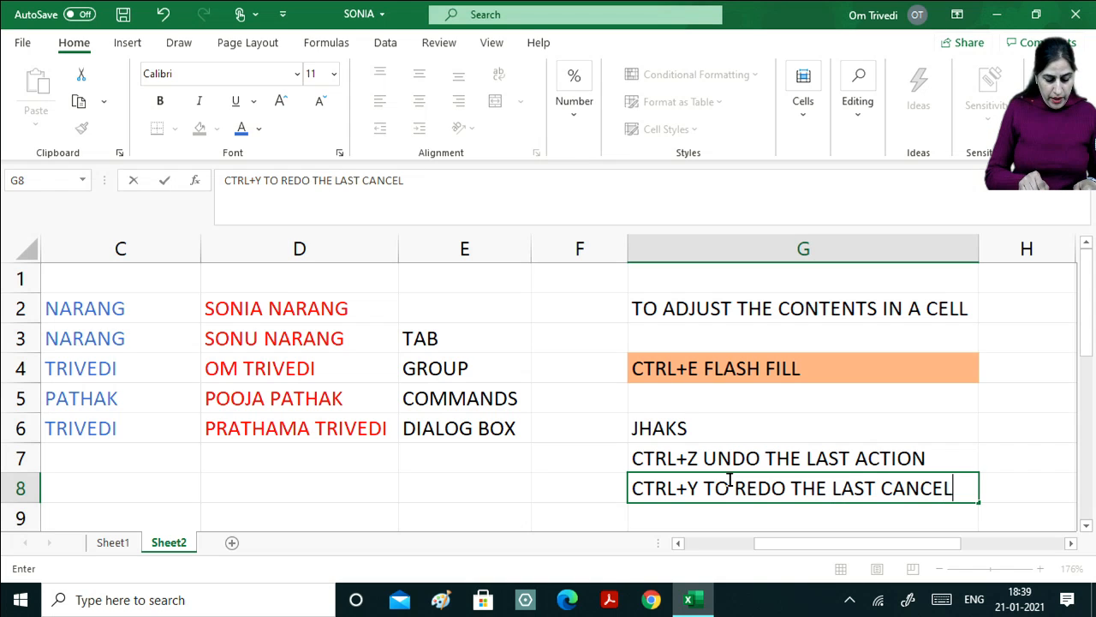
type("LED ")
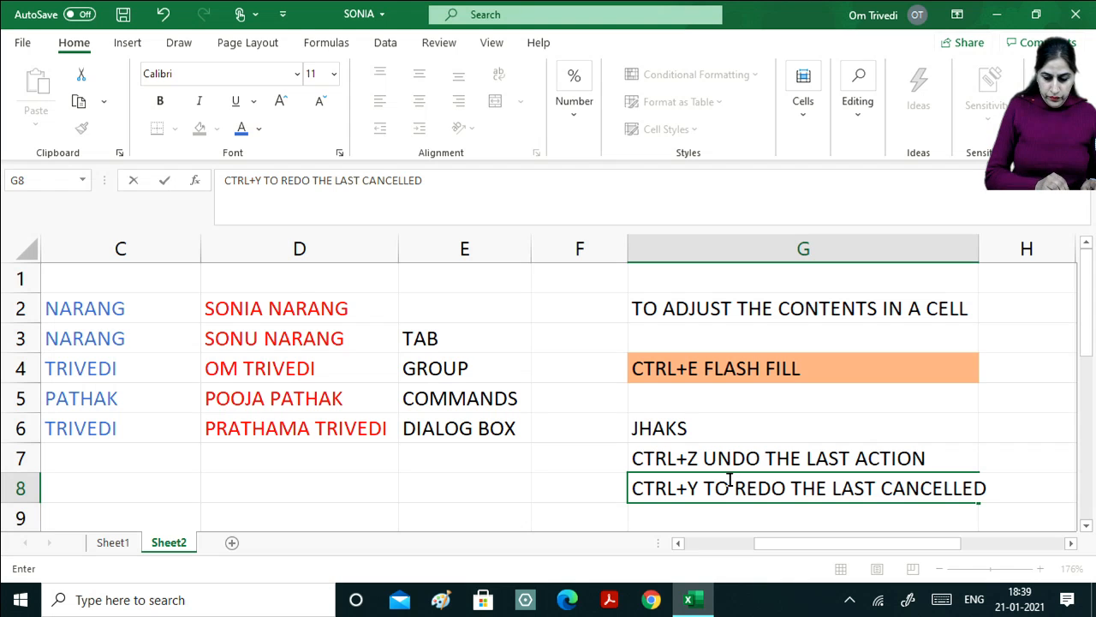
type("ACTION")
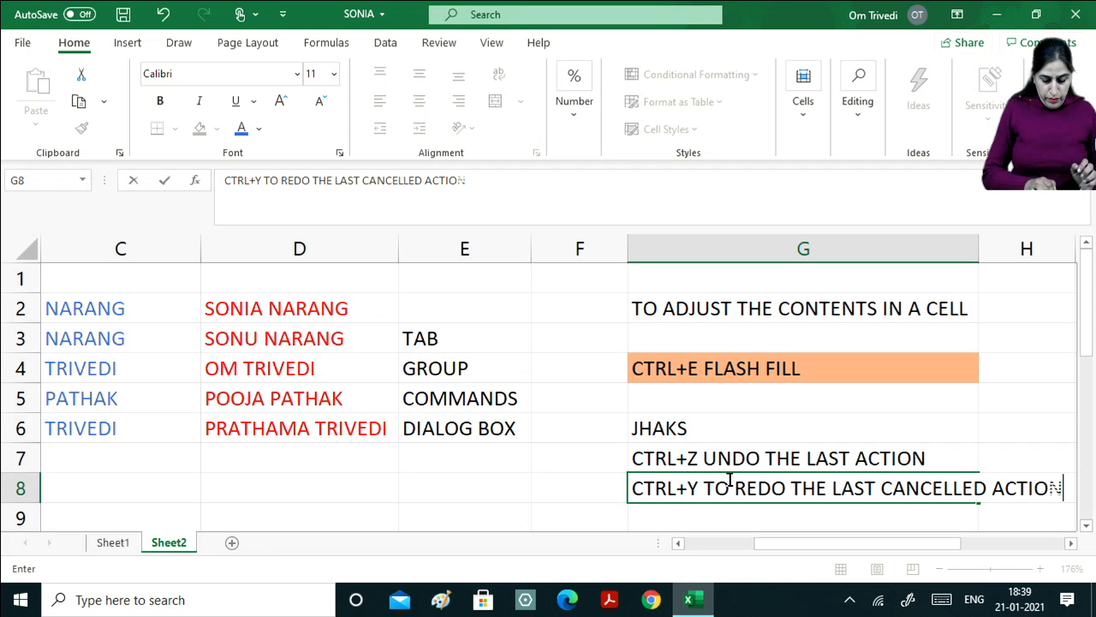
key("ctrl+Return")
key("Return")
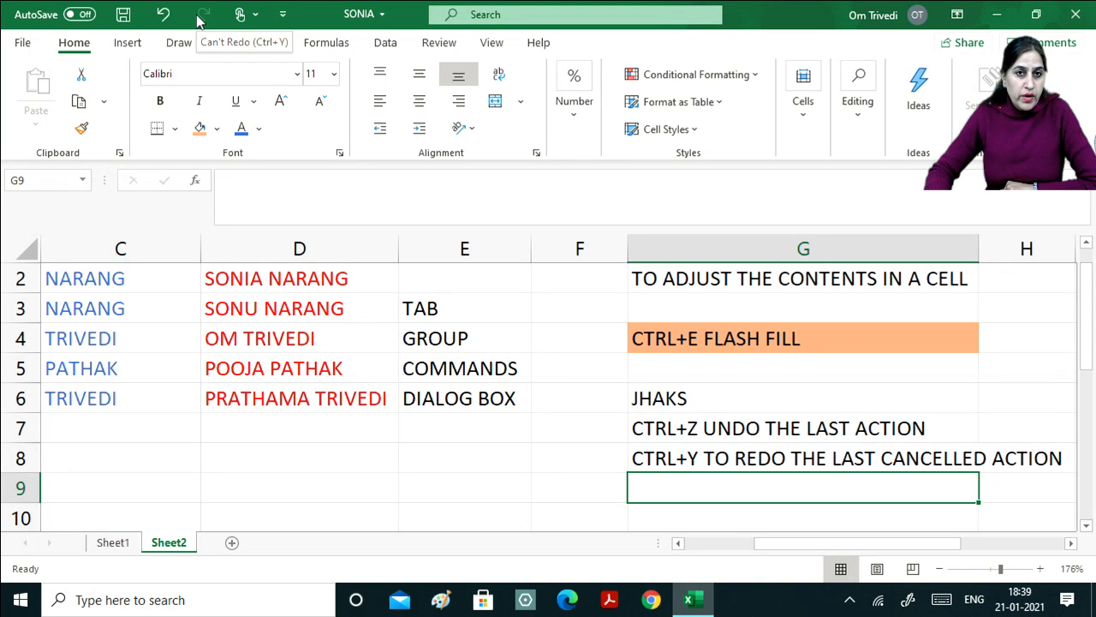
Type the label 'QUICK ACCESS TOOLBAR' into C8 and return to that cell.
left_click(190, 460)
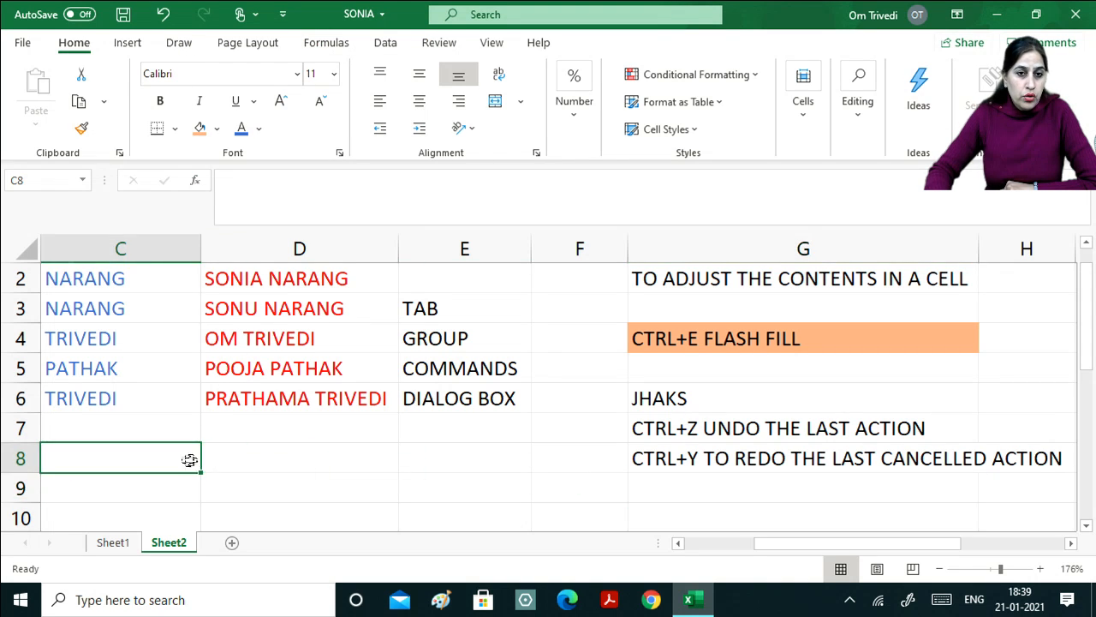
type("Q")
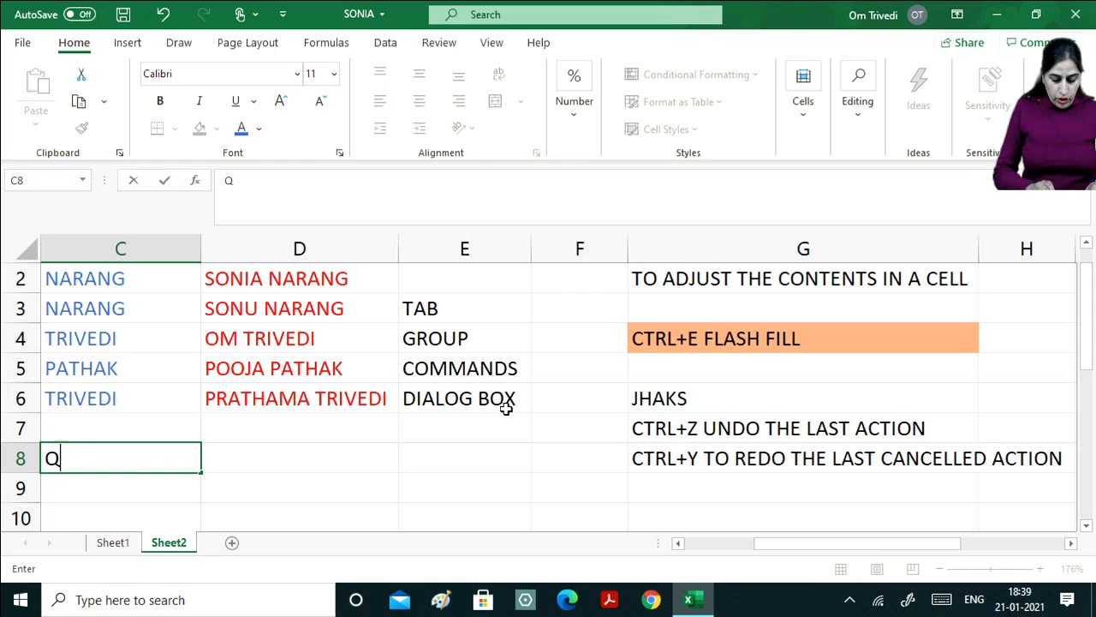
type("UICK")
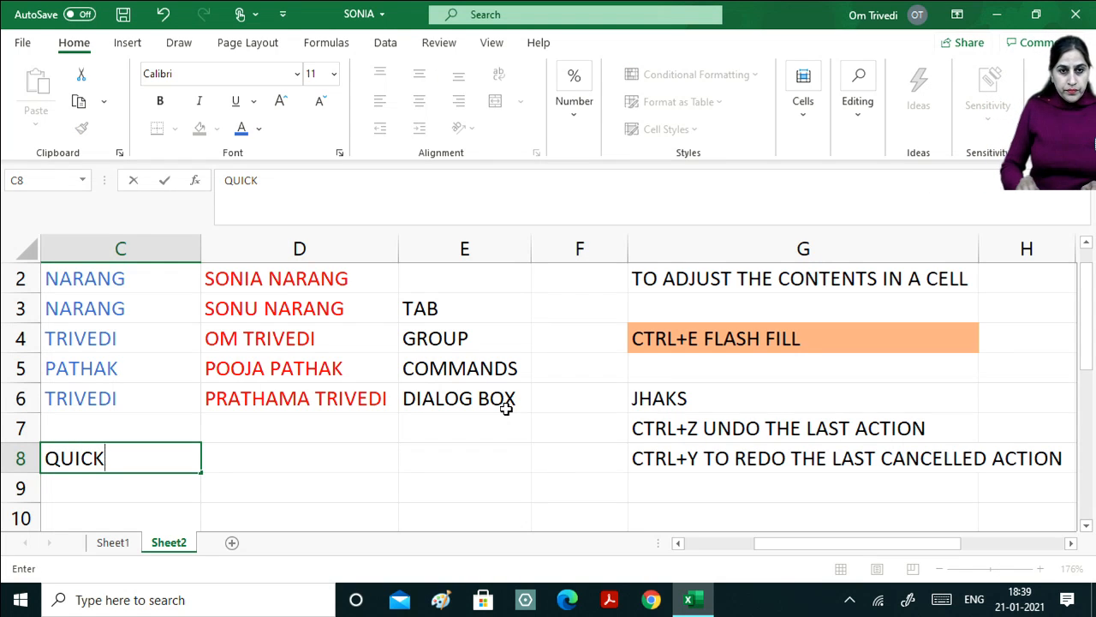
type(" ACCES")
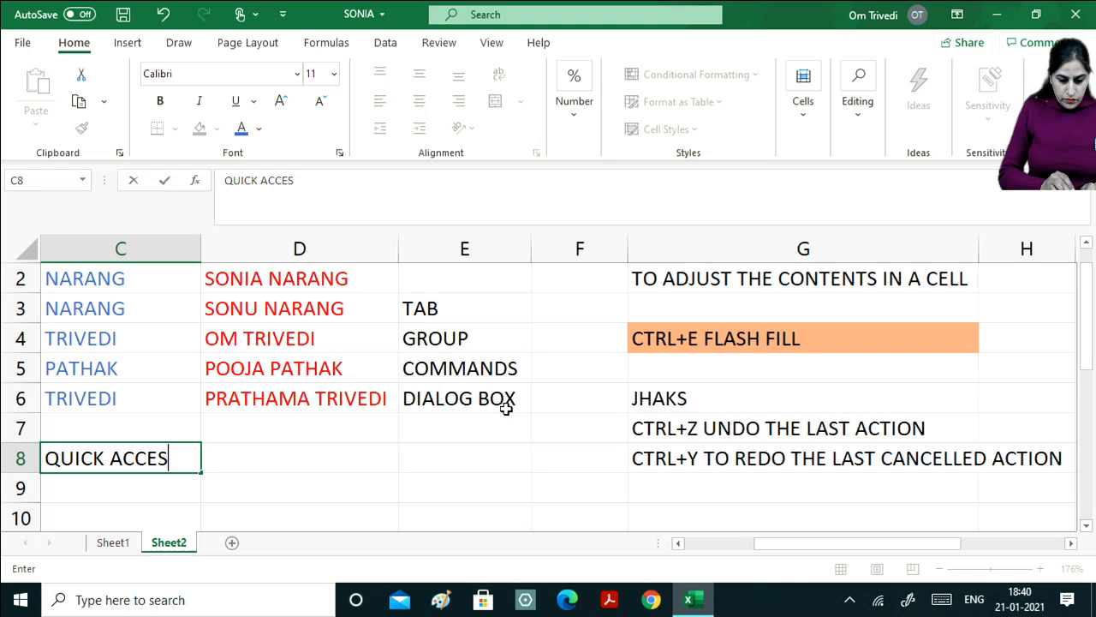
type("S TOOLBAR")
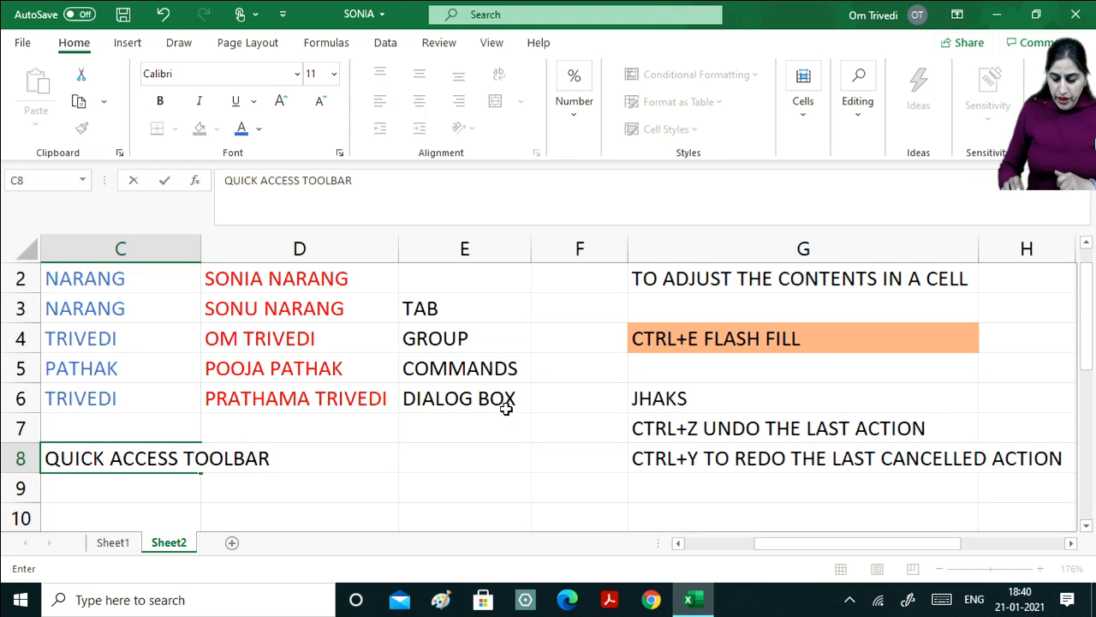
key("Return")
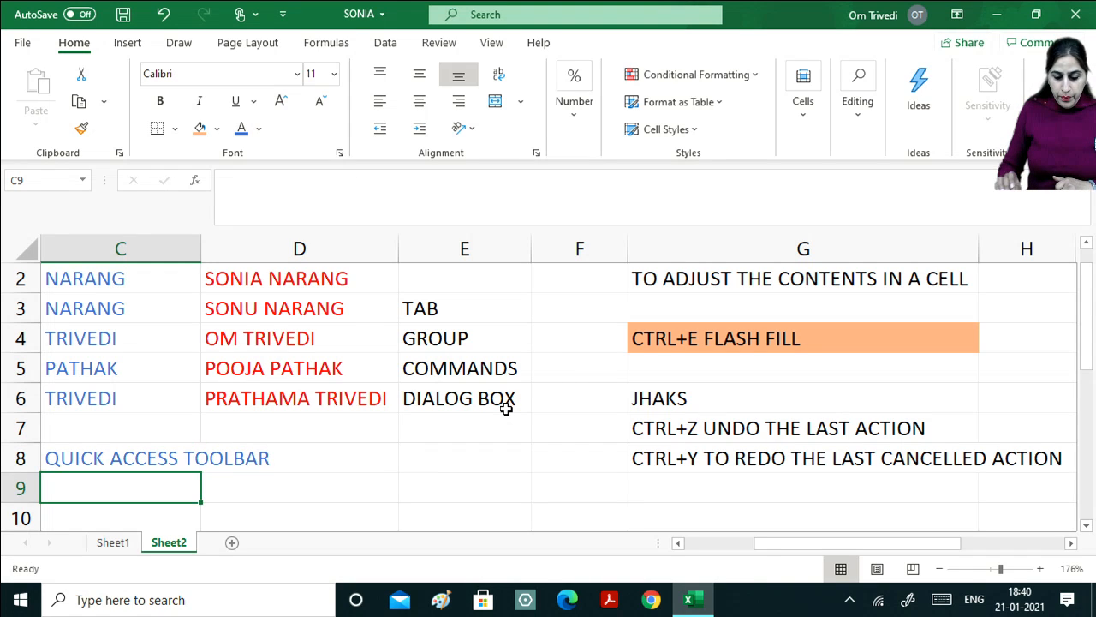
key("Up")
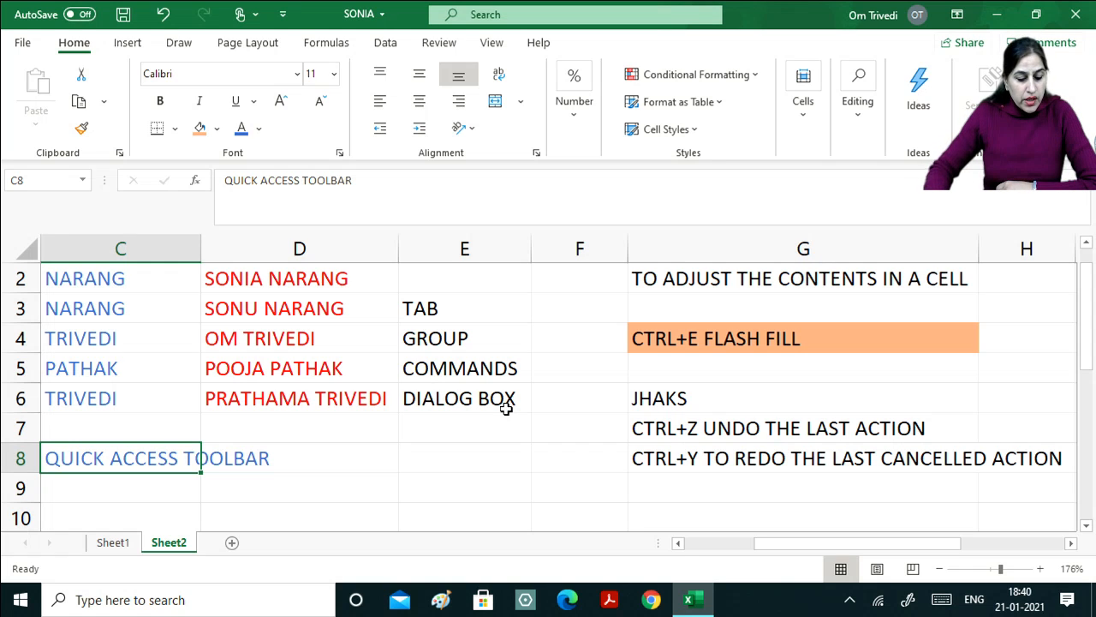
AutoFit column C to its label and fill G2:G8 orange.
double_click(200, 238)
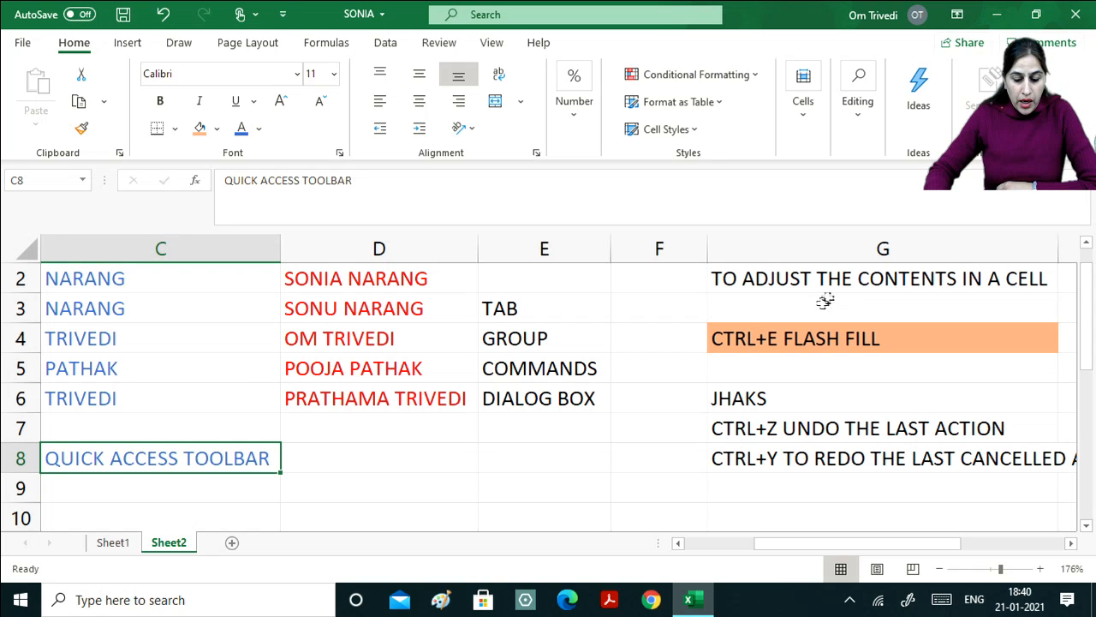
left_click_drag(829, 274, 856, 454)
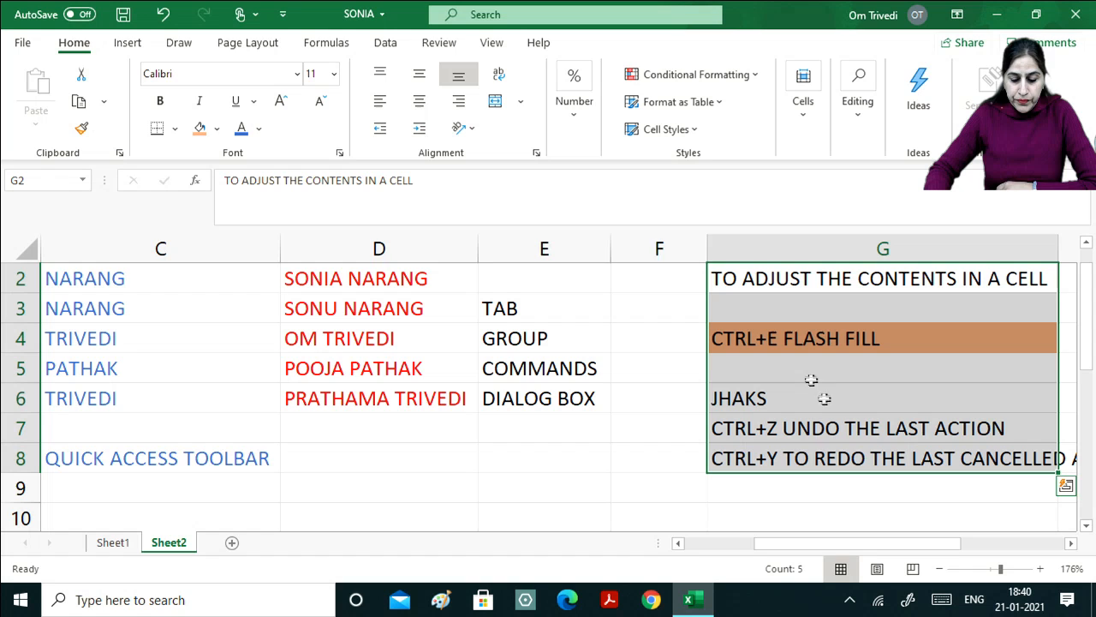
left_click(200, 127)
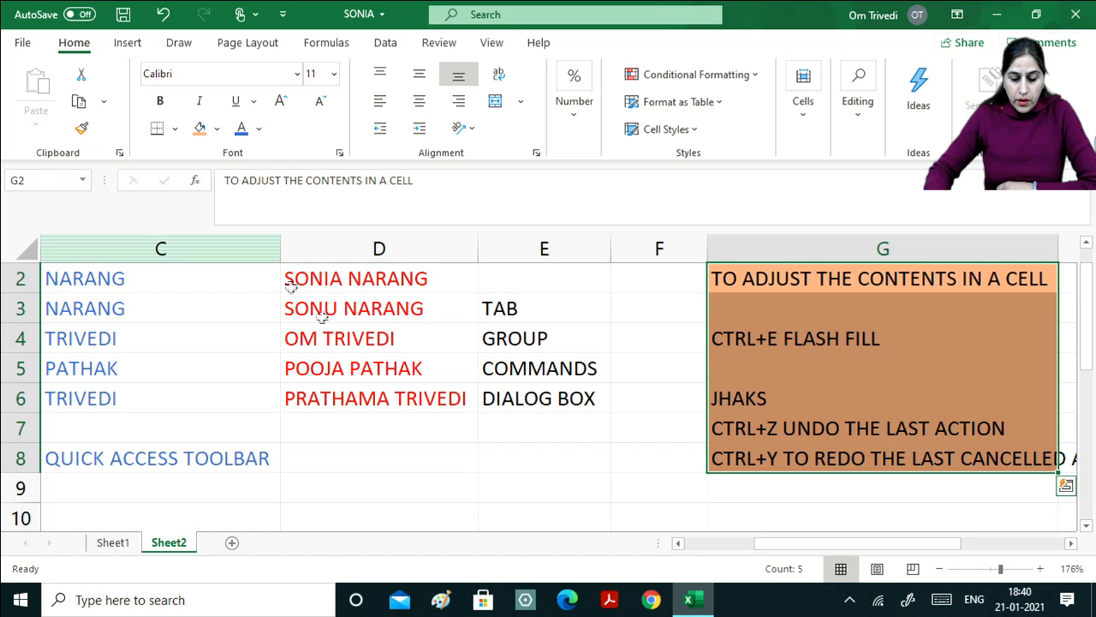
Fill E3:E6 and C8 orange, then scroll right and select I2:I6.
left_click_drag(538, 301, 552, 398)
left_click(199, 127)
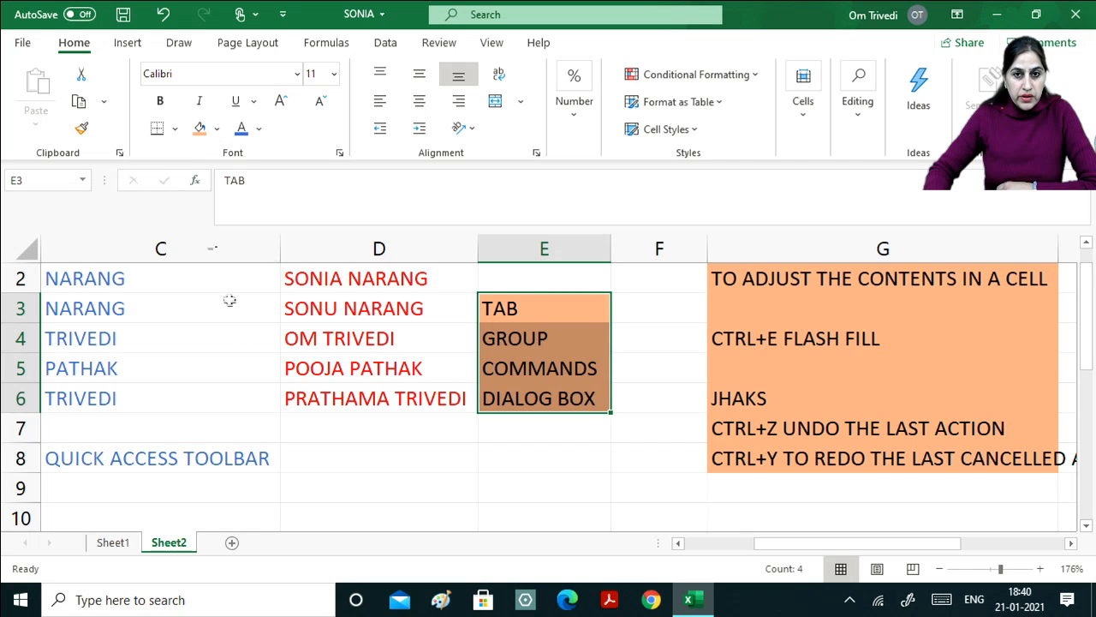
left_click(118, 459)
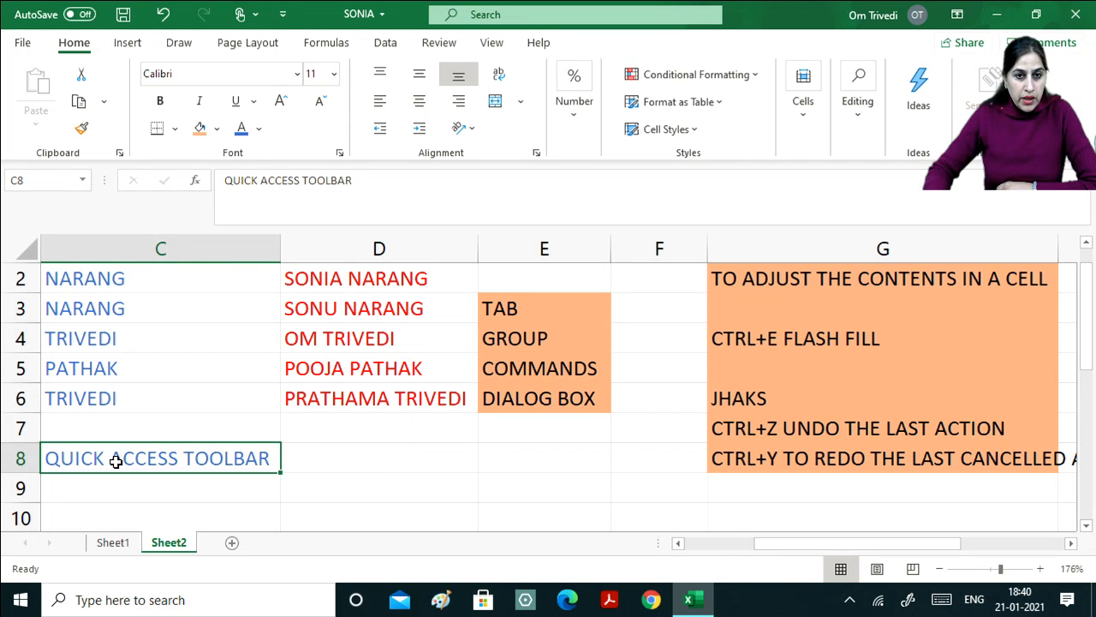
left_click(199, 127)
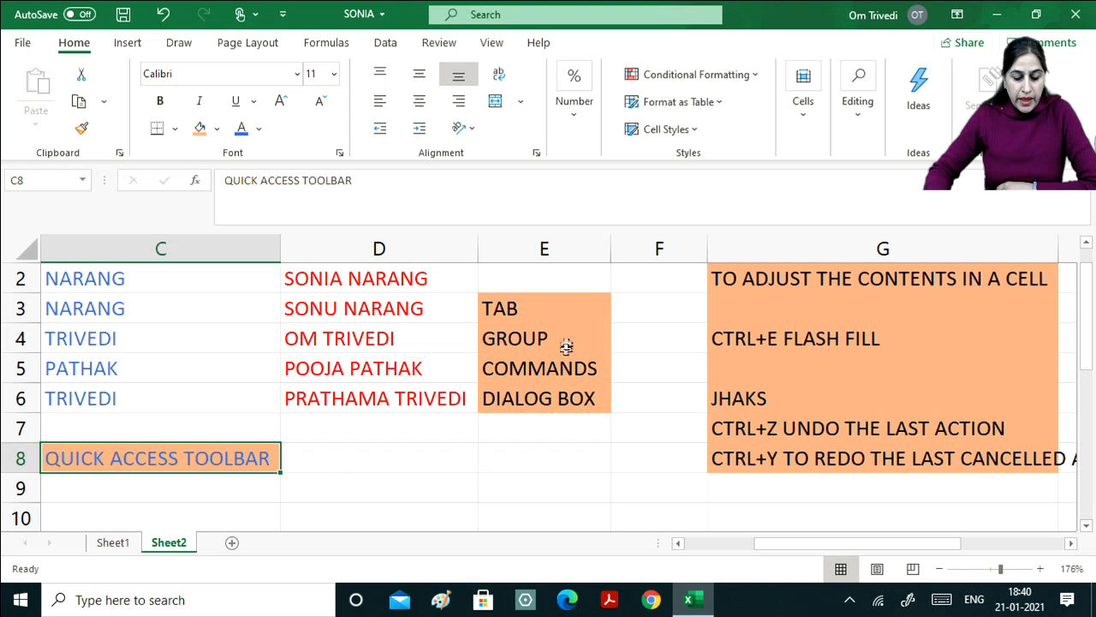
double_click(1070, 543)
left_click_drag(781, 277, 807, 395)
Fill I2:I6 orange and AutoFit column G to its longest note.
left_click(199, 128)
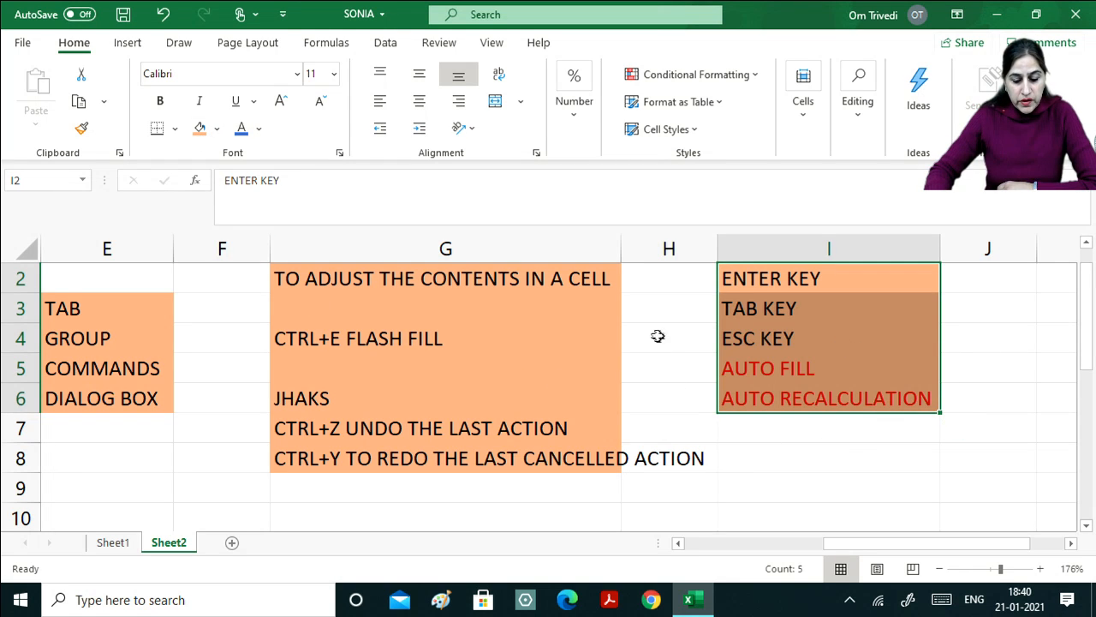
double_click(621, 249)
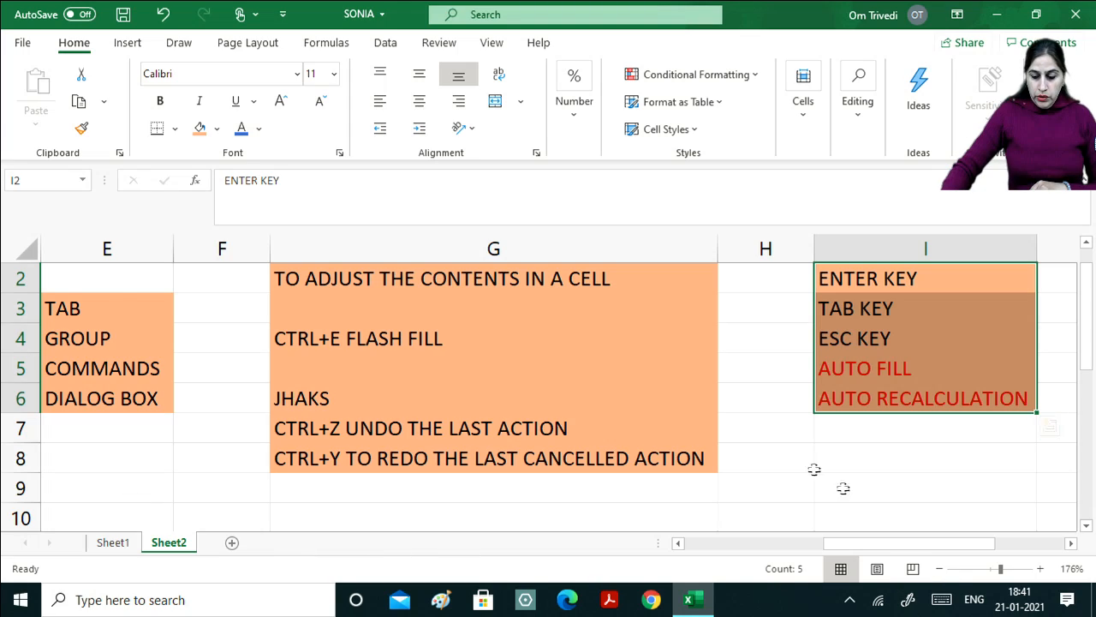
left_click(103, 294)
key("Home")
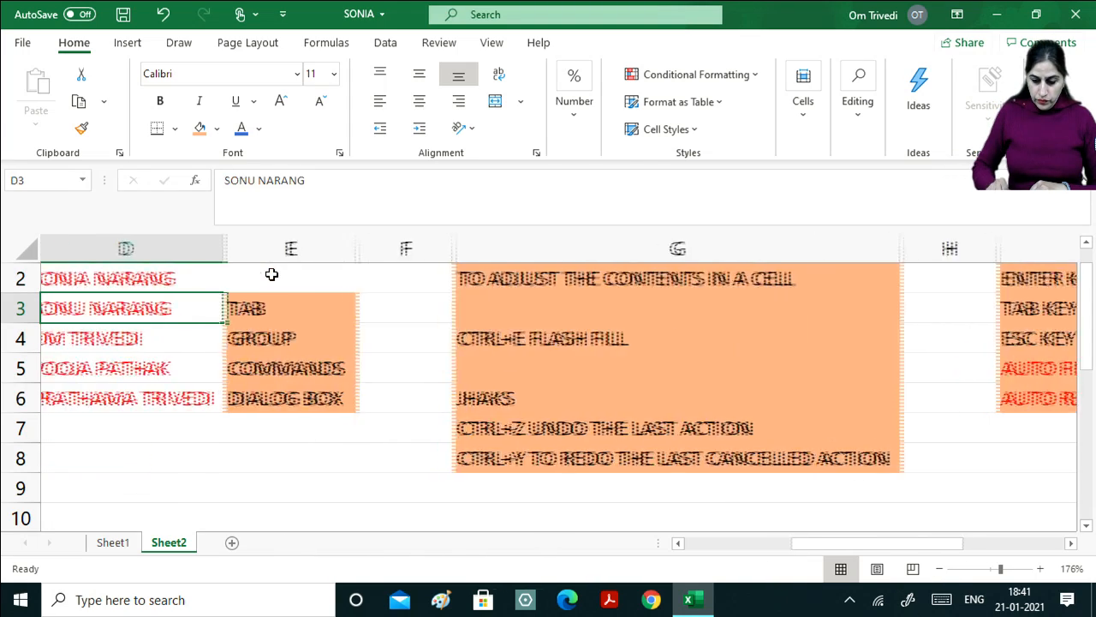
key("Up")
key("Up")
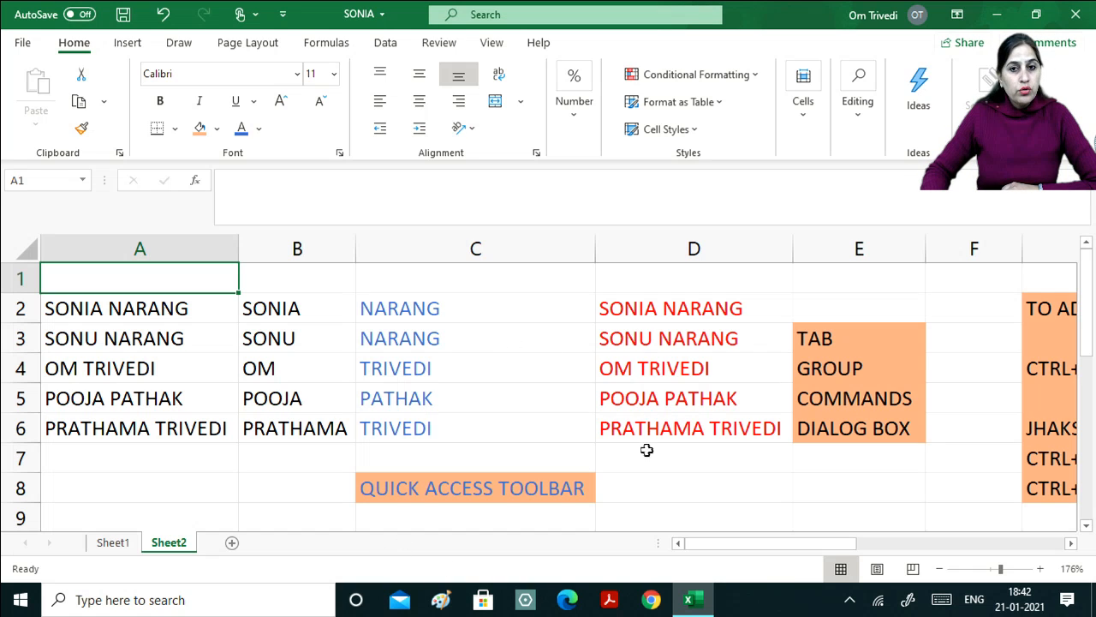
left_click(839, 430)
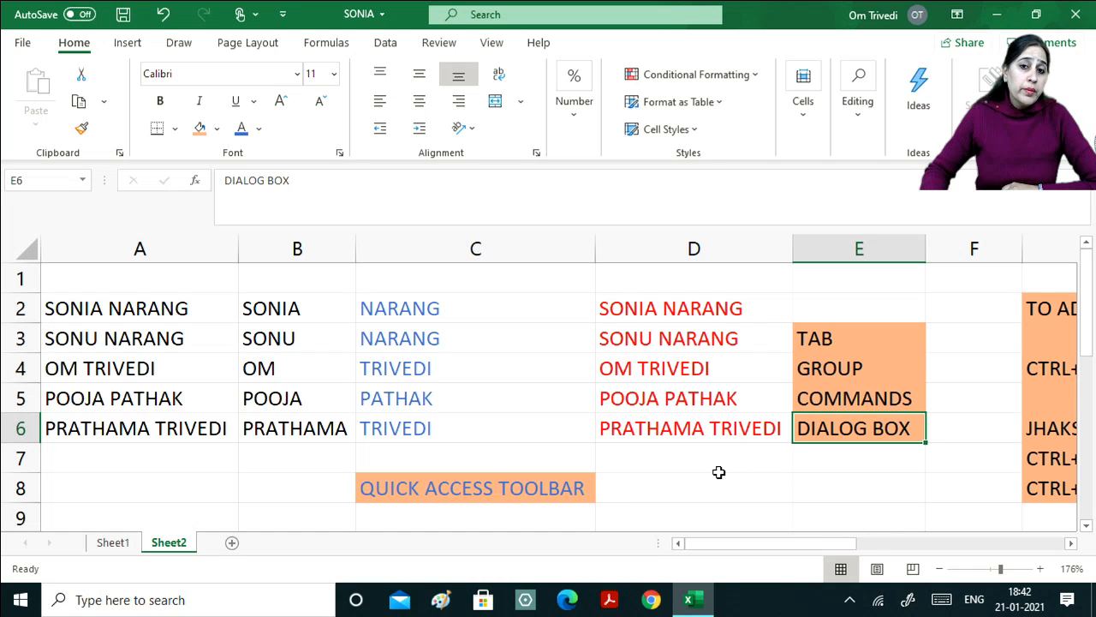
left_click(1070, 543)
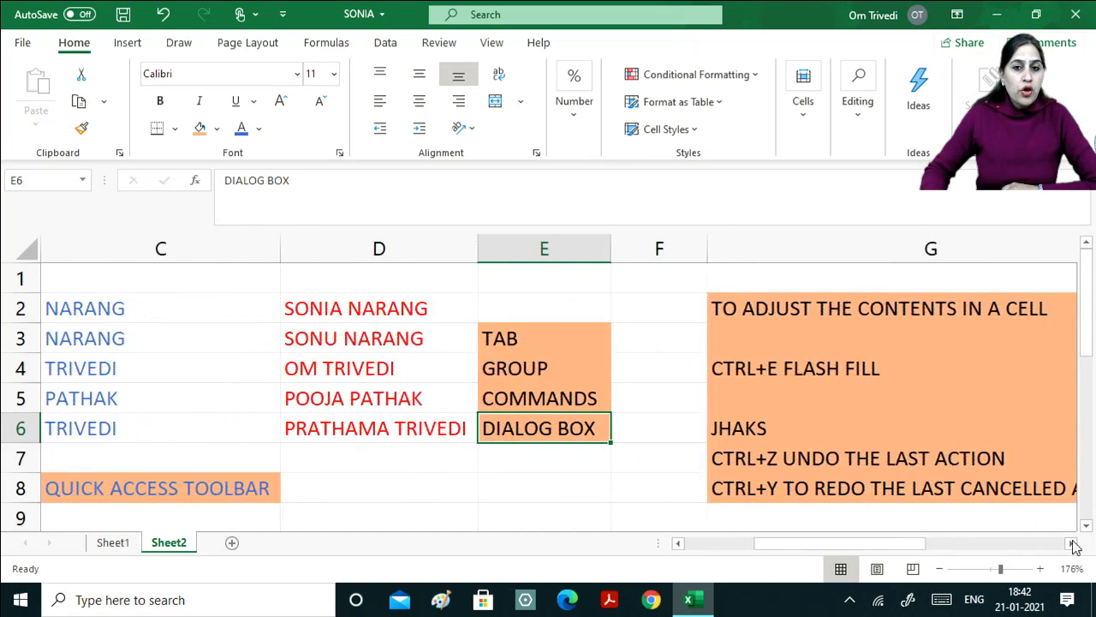